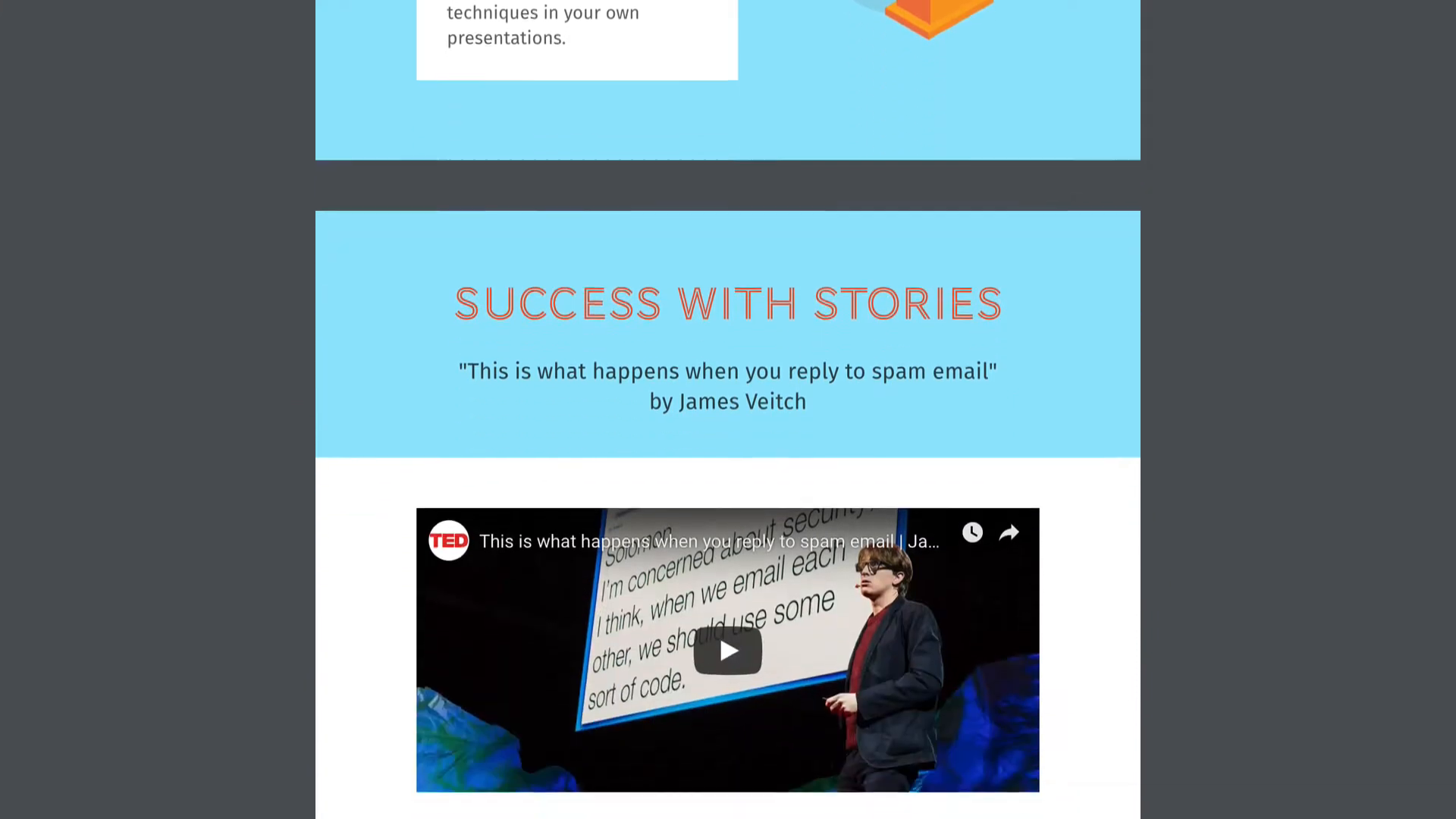
Look through the example video lookbook's pages from "Success with Stories" to "Aspiration Station"
scroll(728, 409, "down", 13)
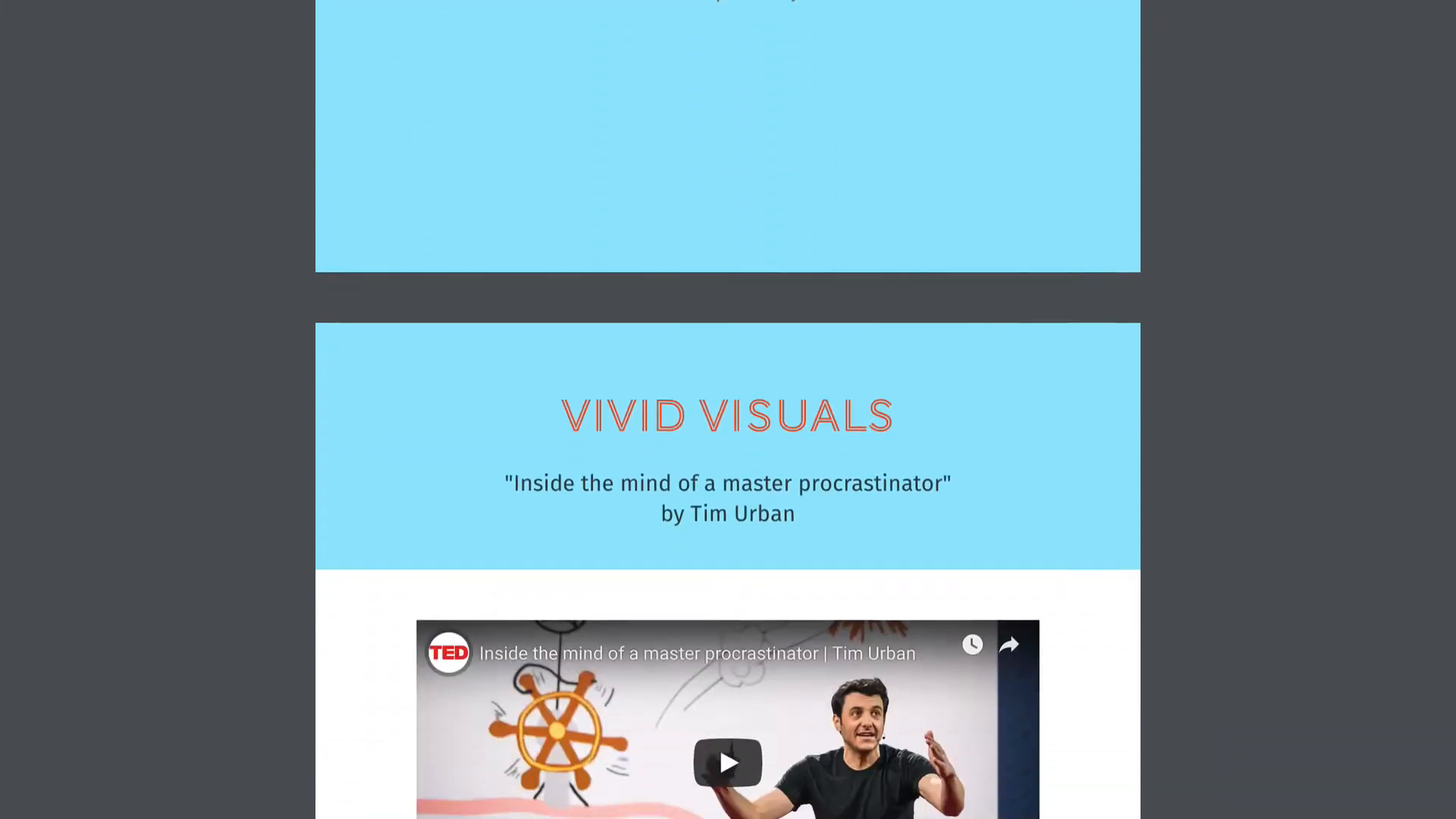
scroll(727, 409, "down", 13)
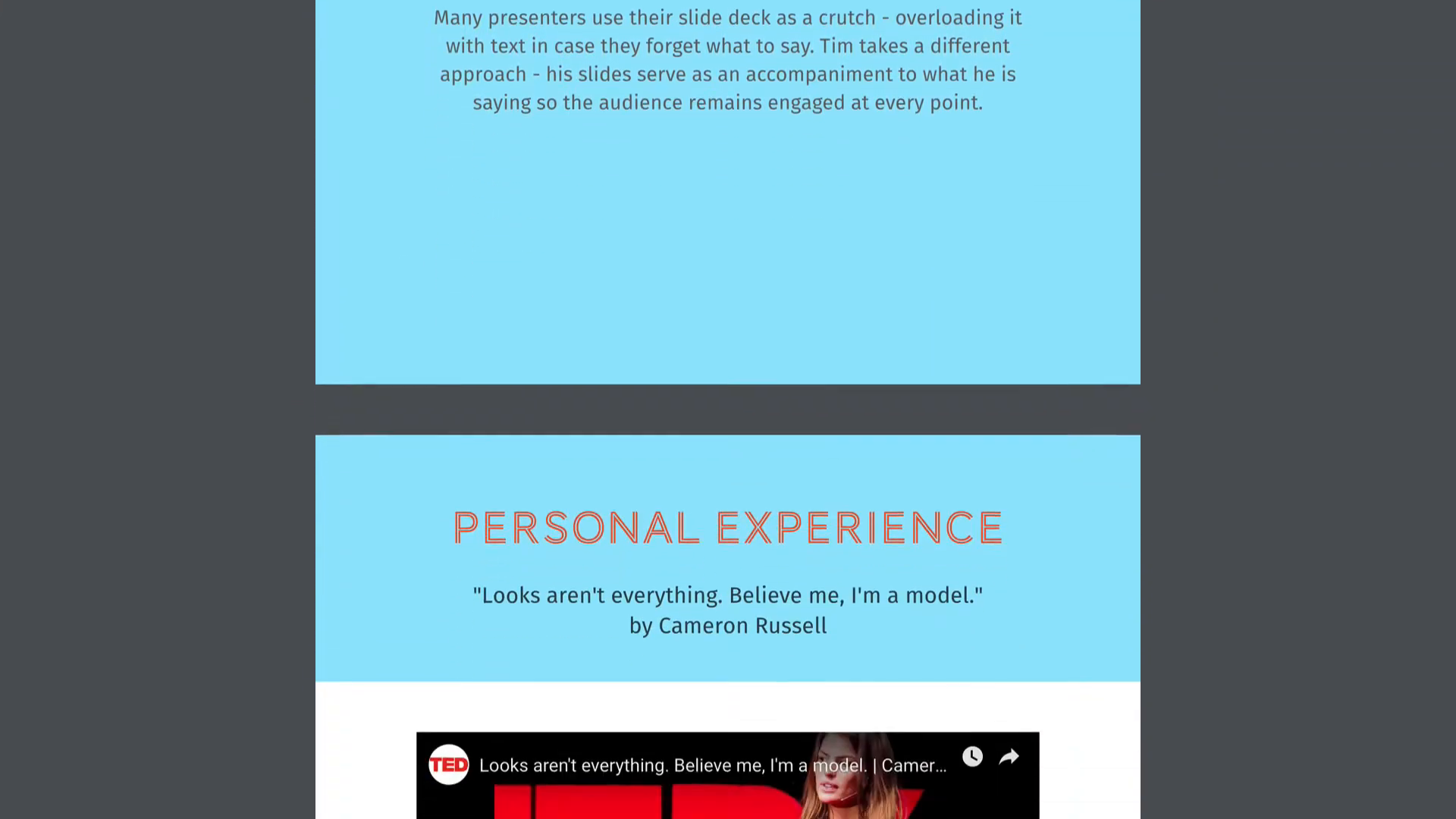
scroll(728, 410, "down", 13)
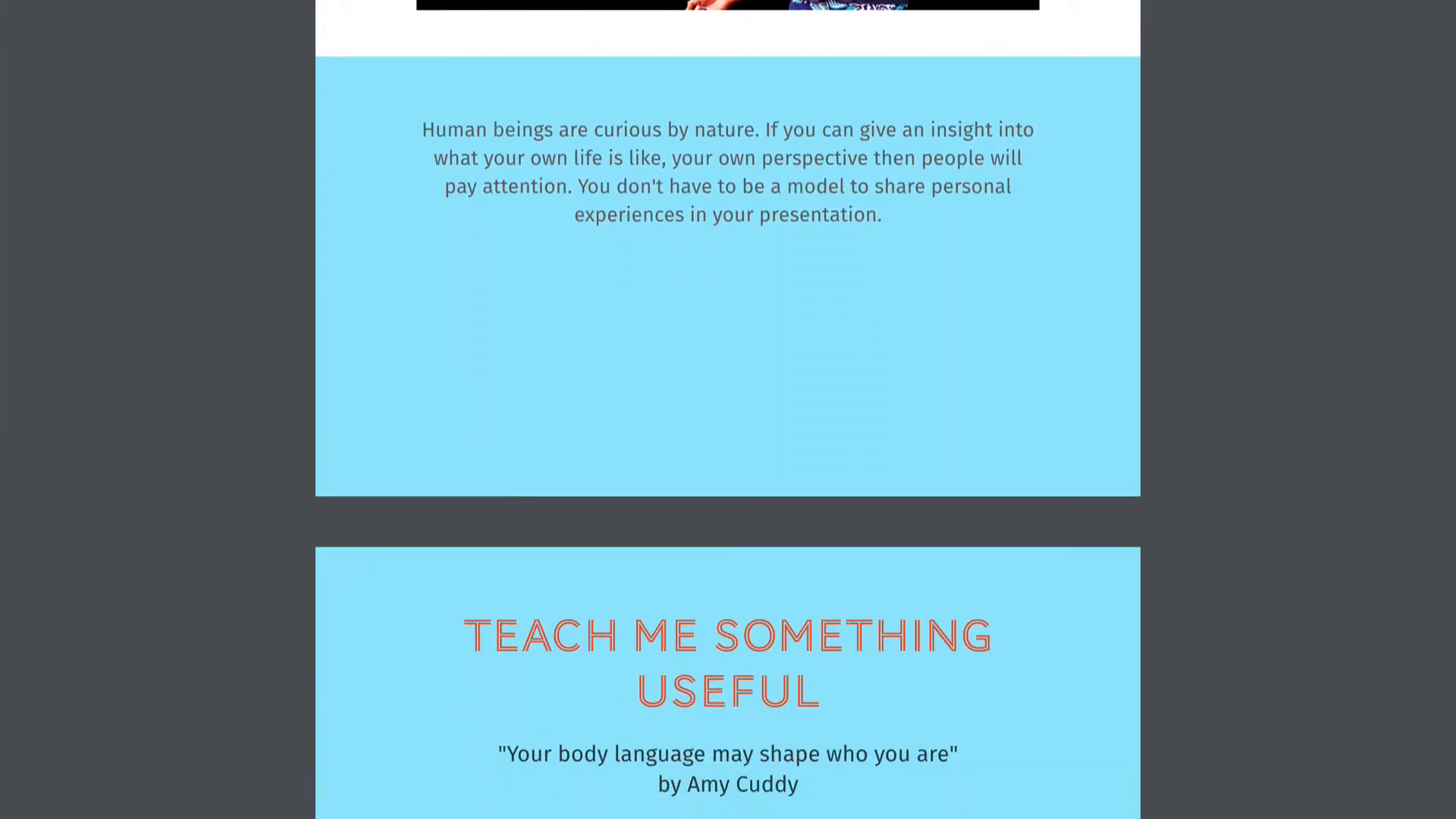
scroll(728, 409, "down", 13)
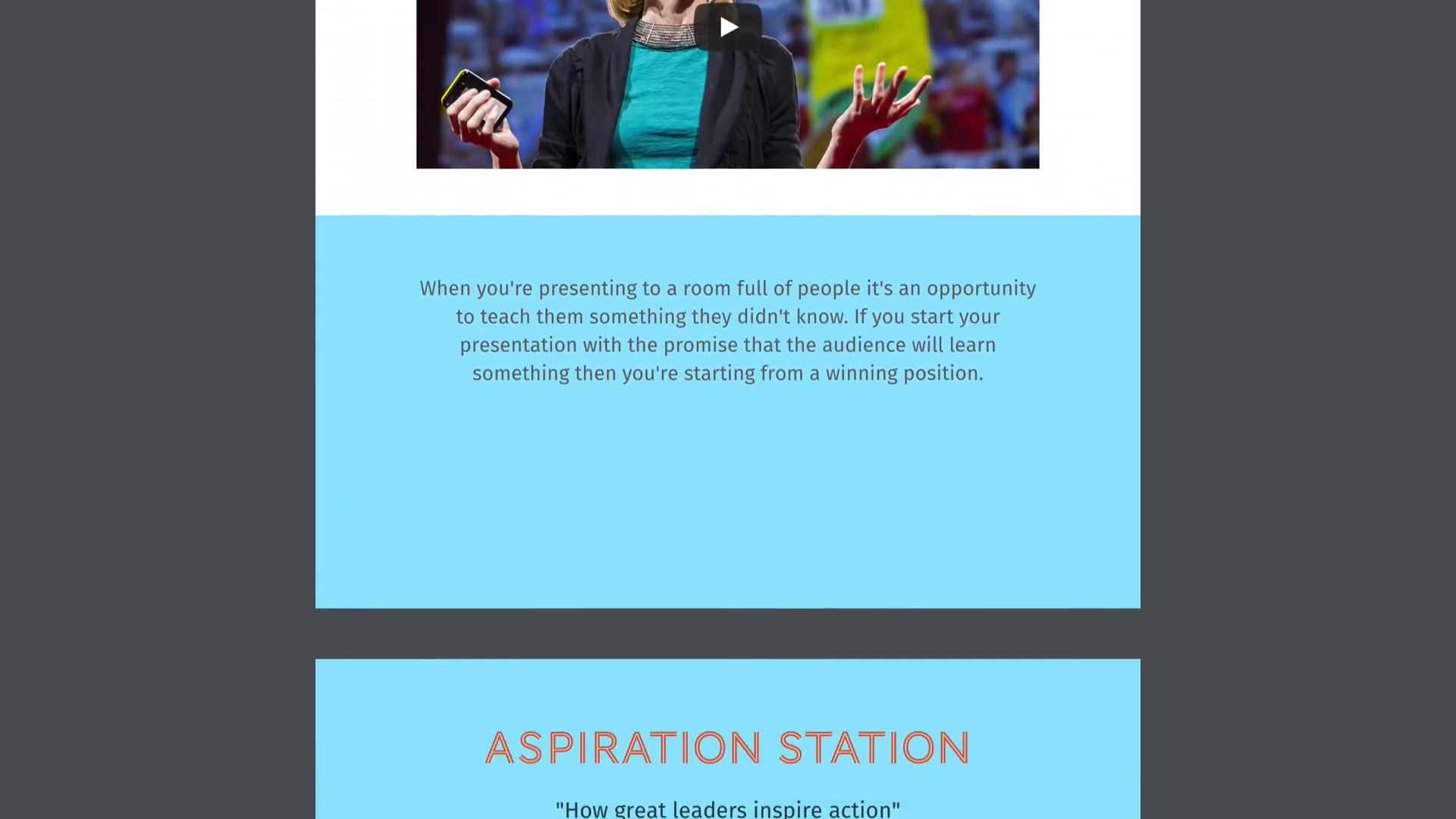
scroll(728, 409, "down", 13)
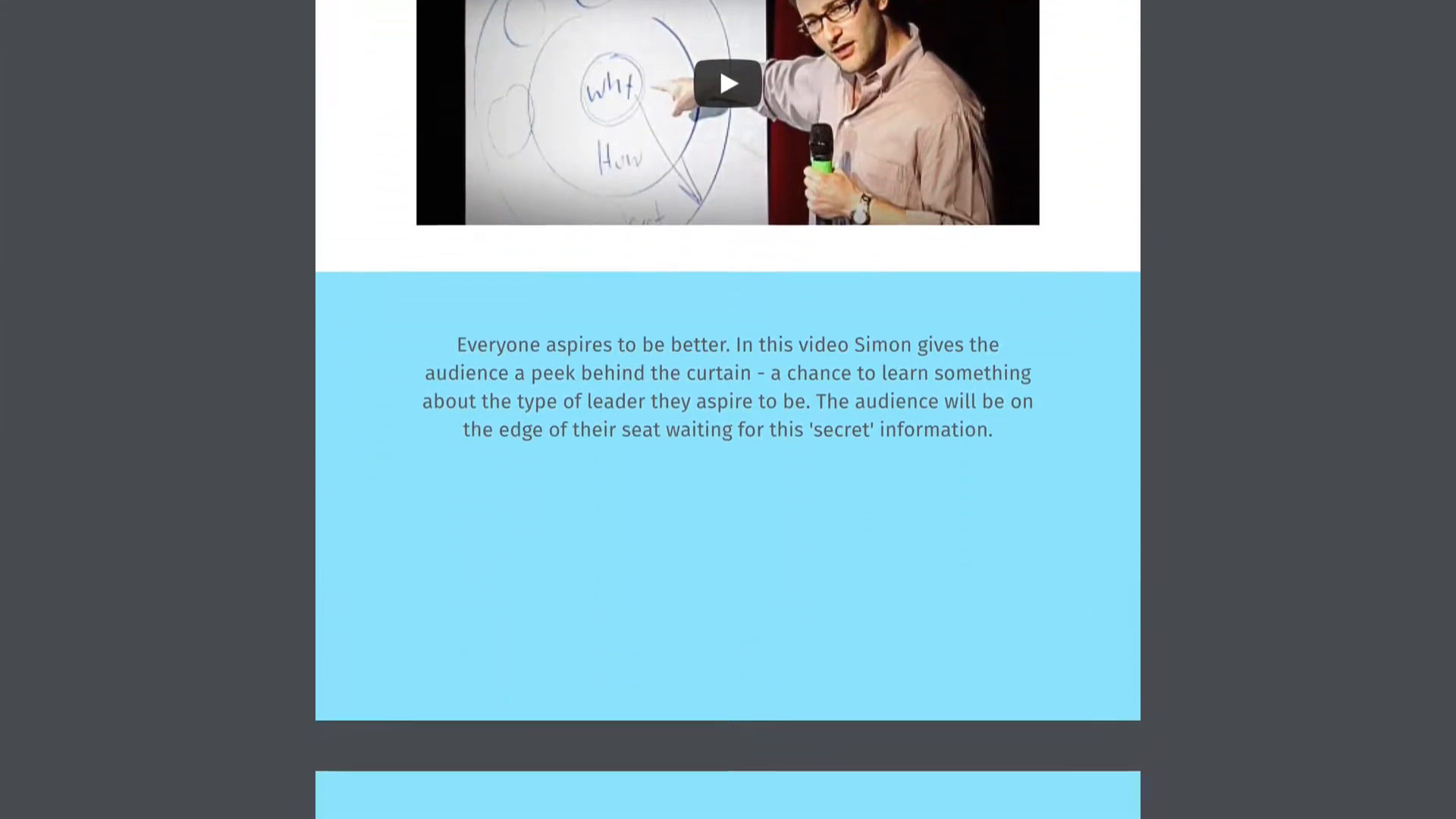
scroll(727, 409, "down", 1)
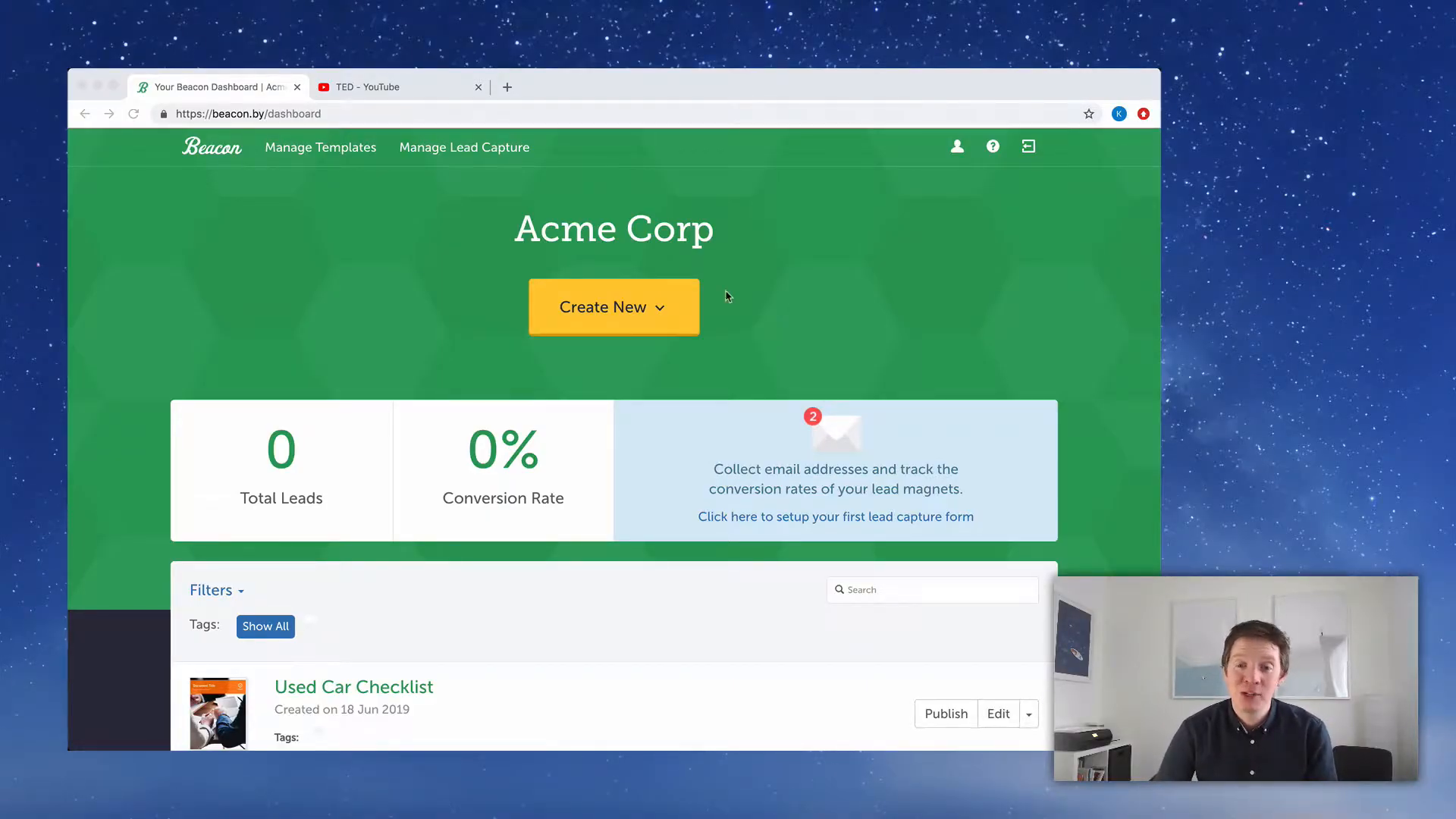
Start a new lead magnet of the Video Lookbook type without importing blog content
left_click(668, 311)
left_click(662, 311)
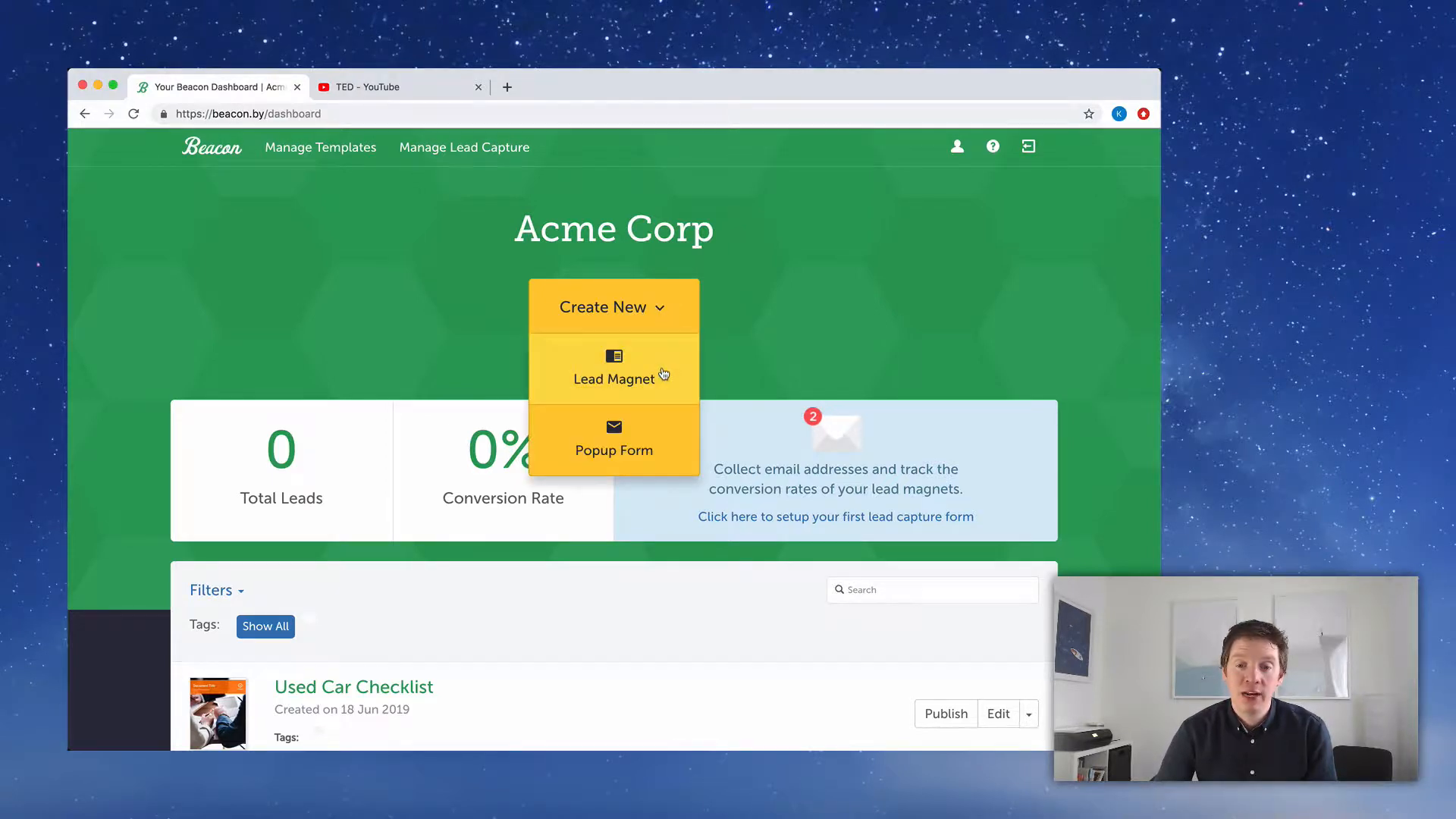
left_click(663, 374)
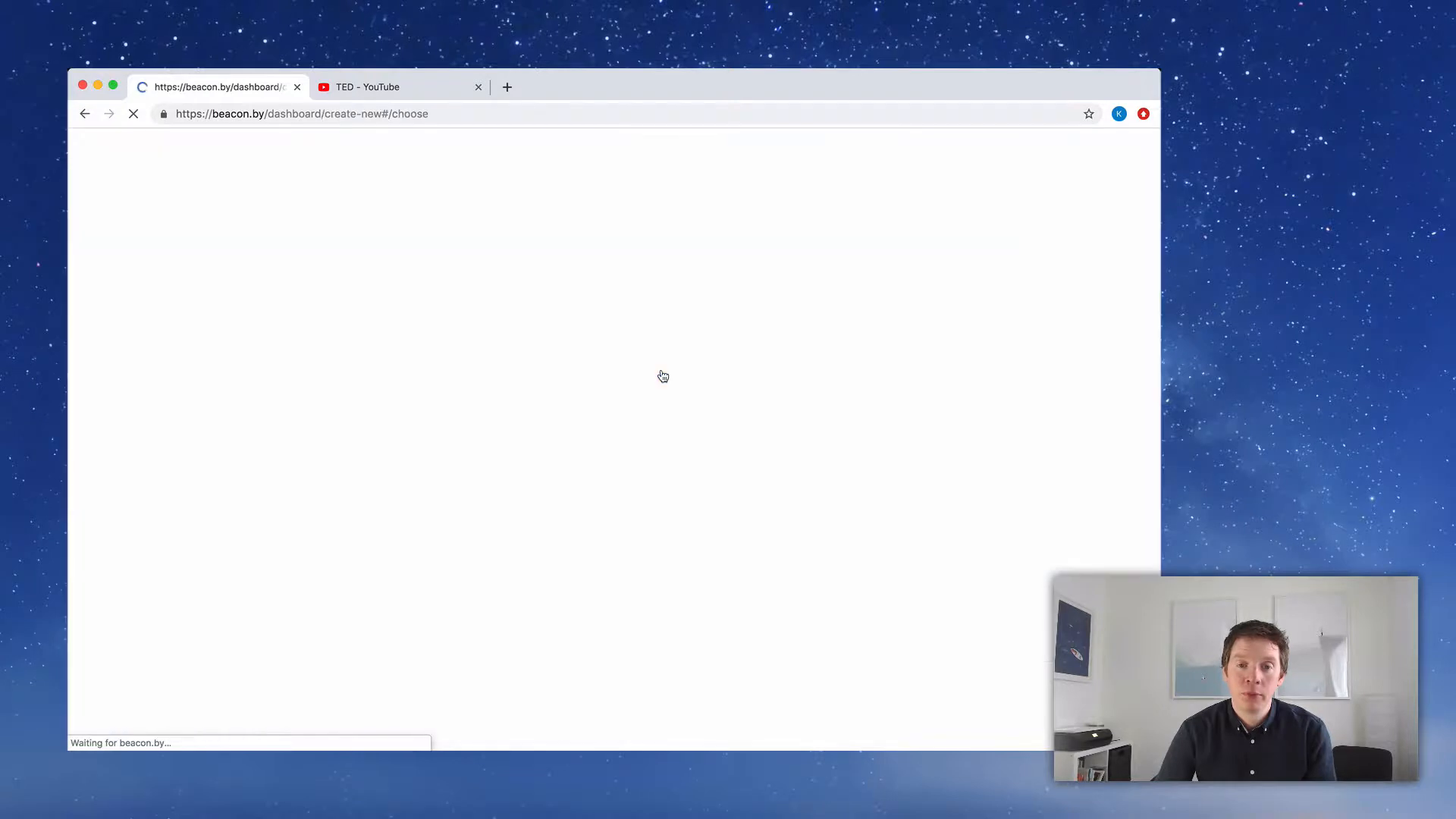
scroll(662, 376, "down", 3)
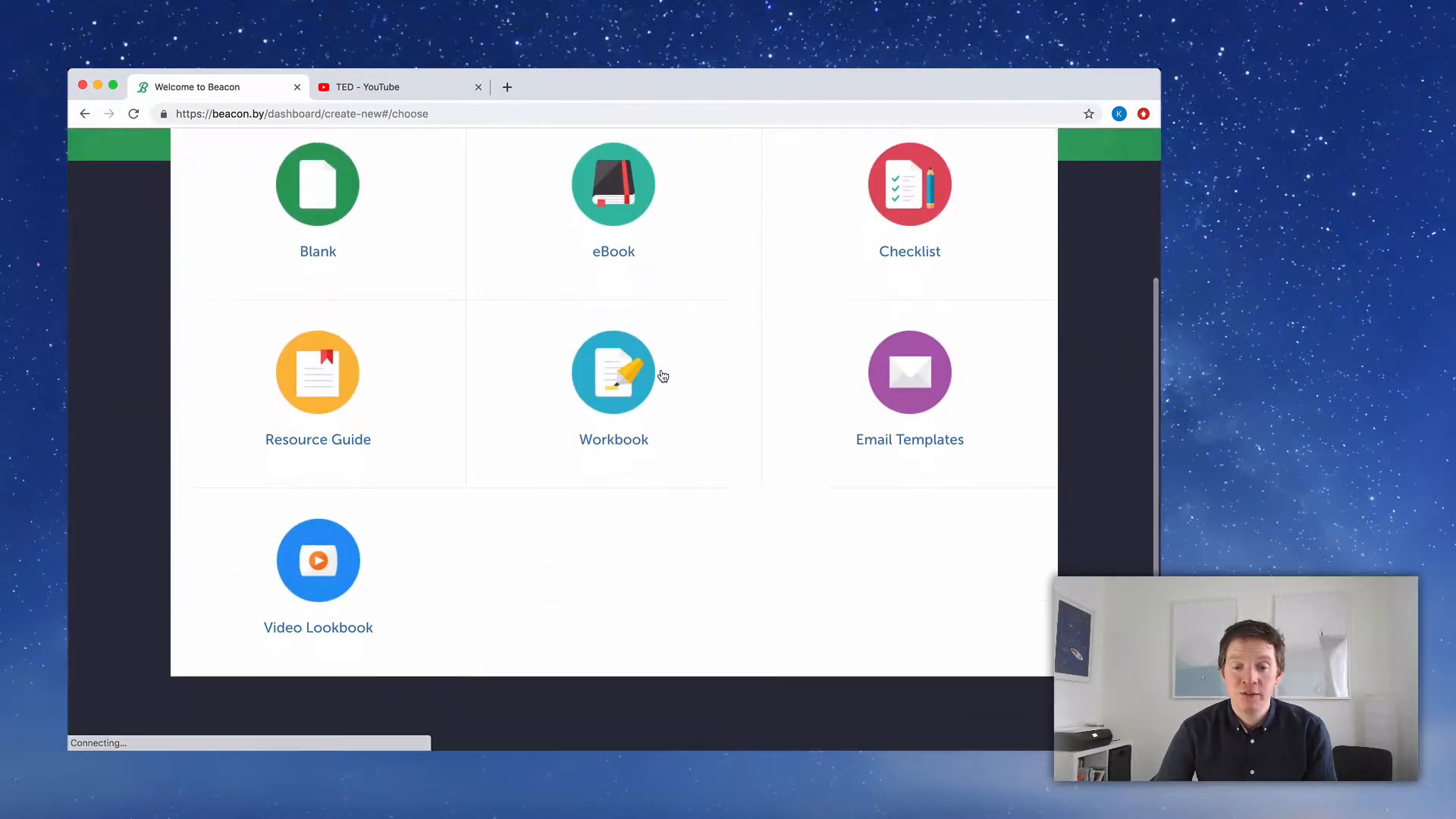
scroll(663, 376, "down", 2)
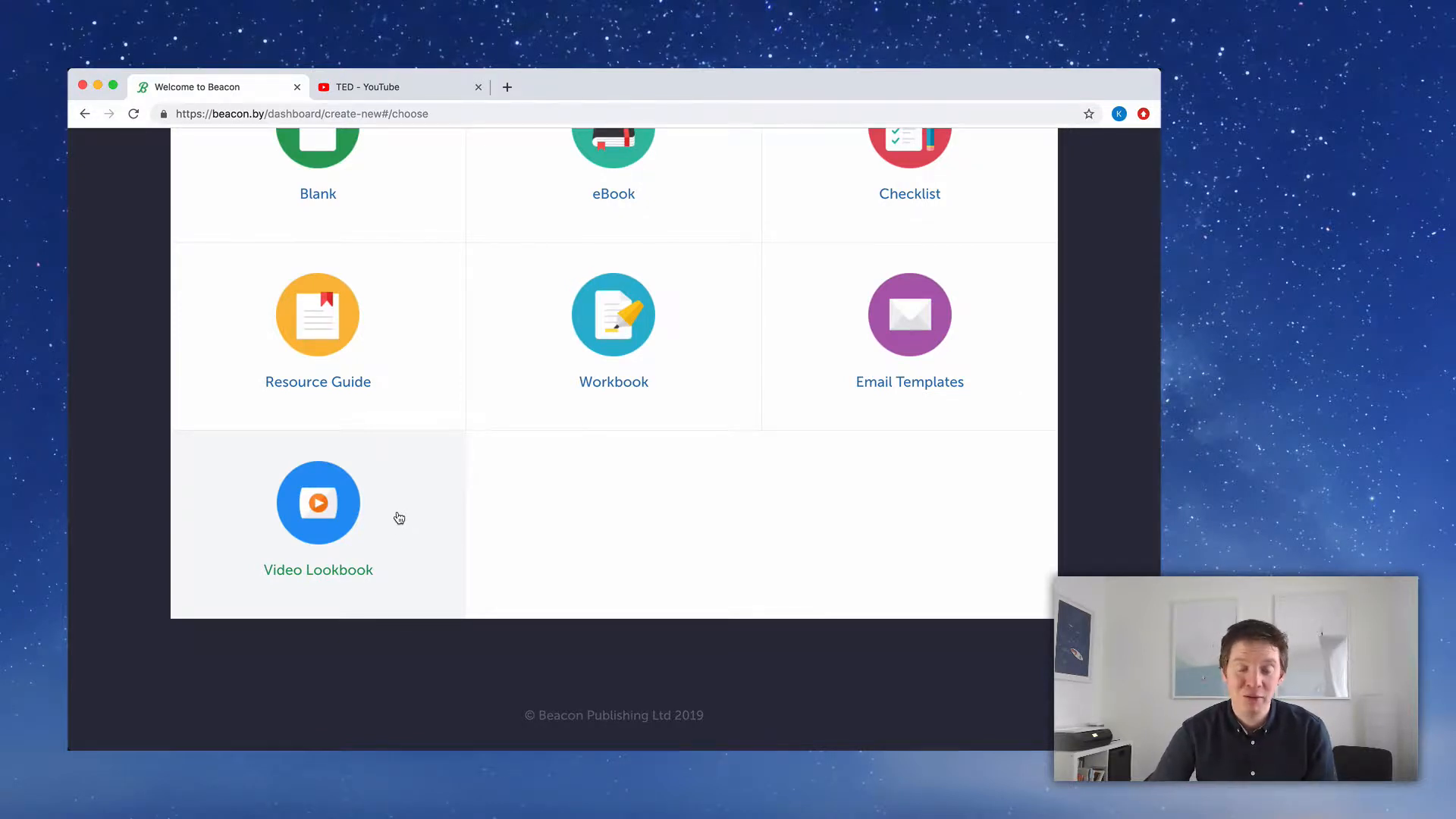
left_click(386, 510)
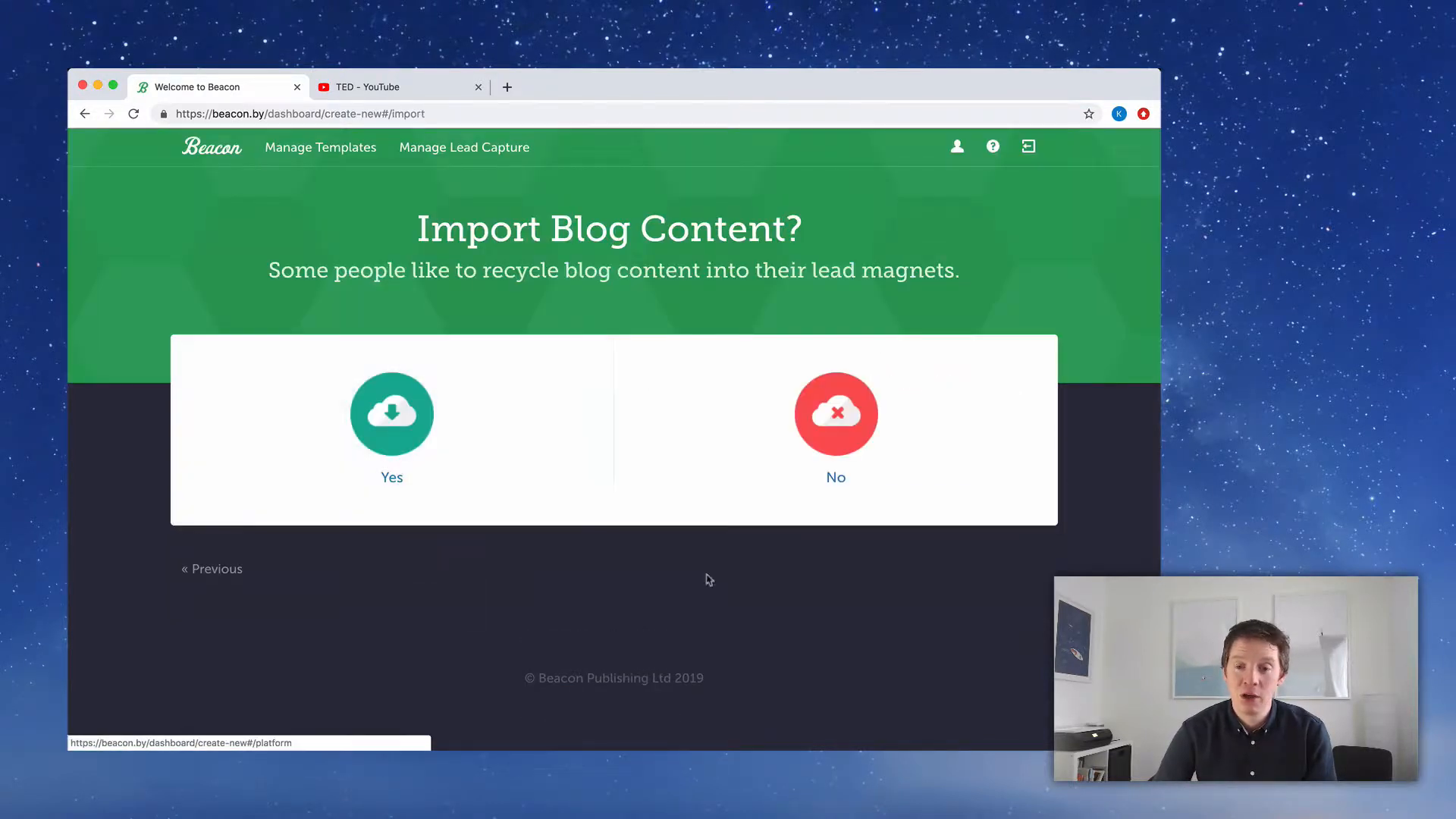
left_click(763, 474)
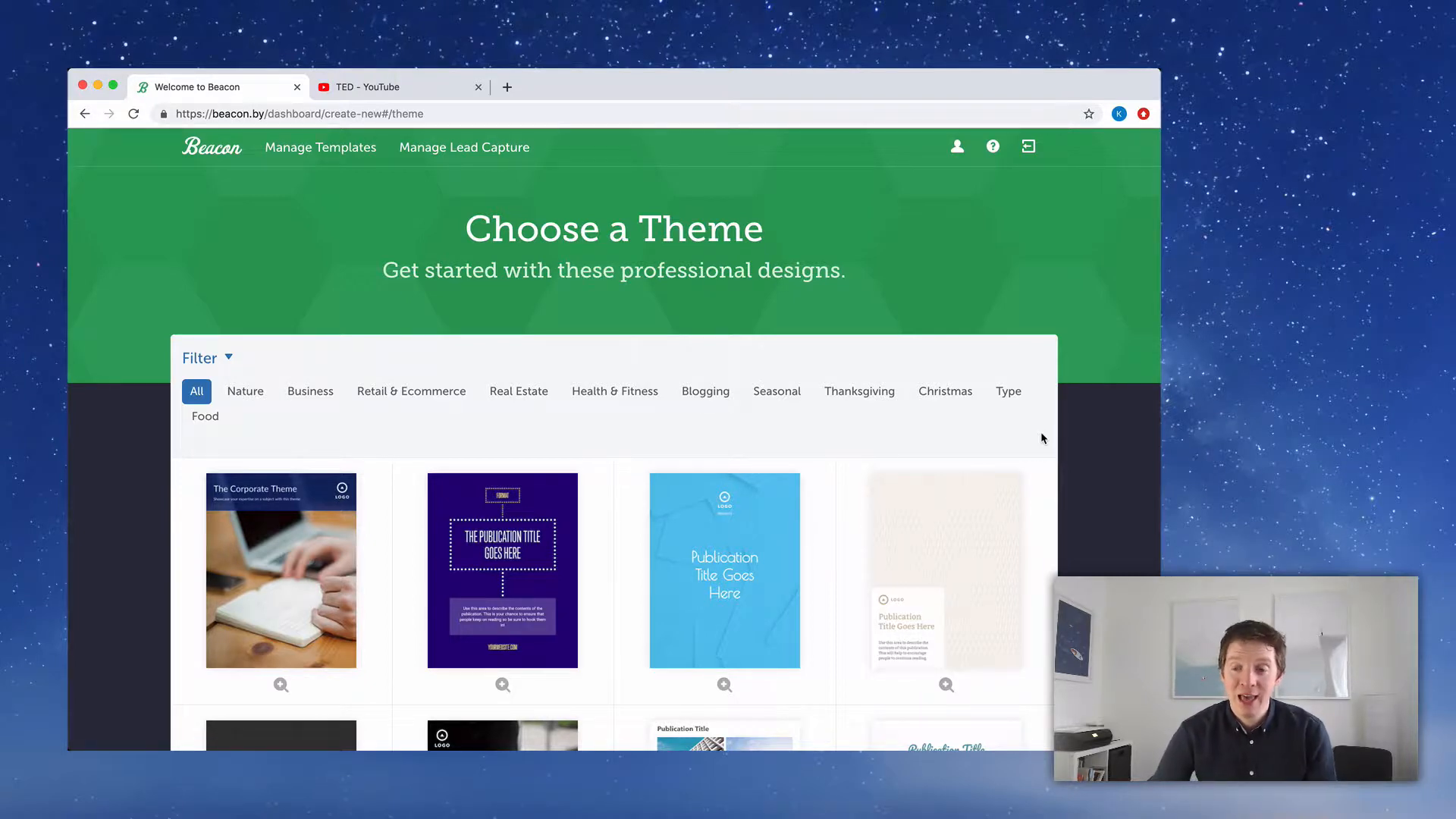
Browse the theme designs and preview the Business Practice template from its cover through to the call-to-action page
scroll(1041, 437, "down", 10)
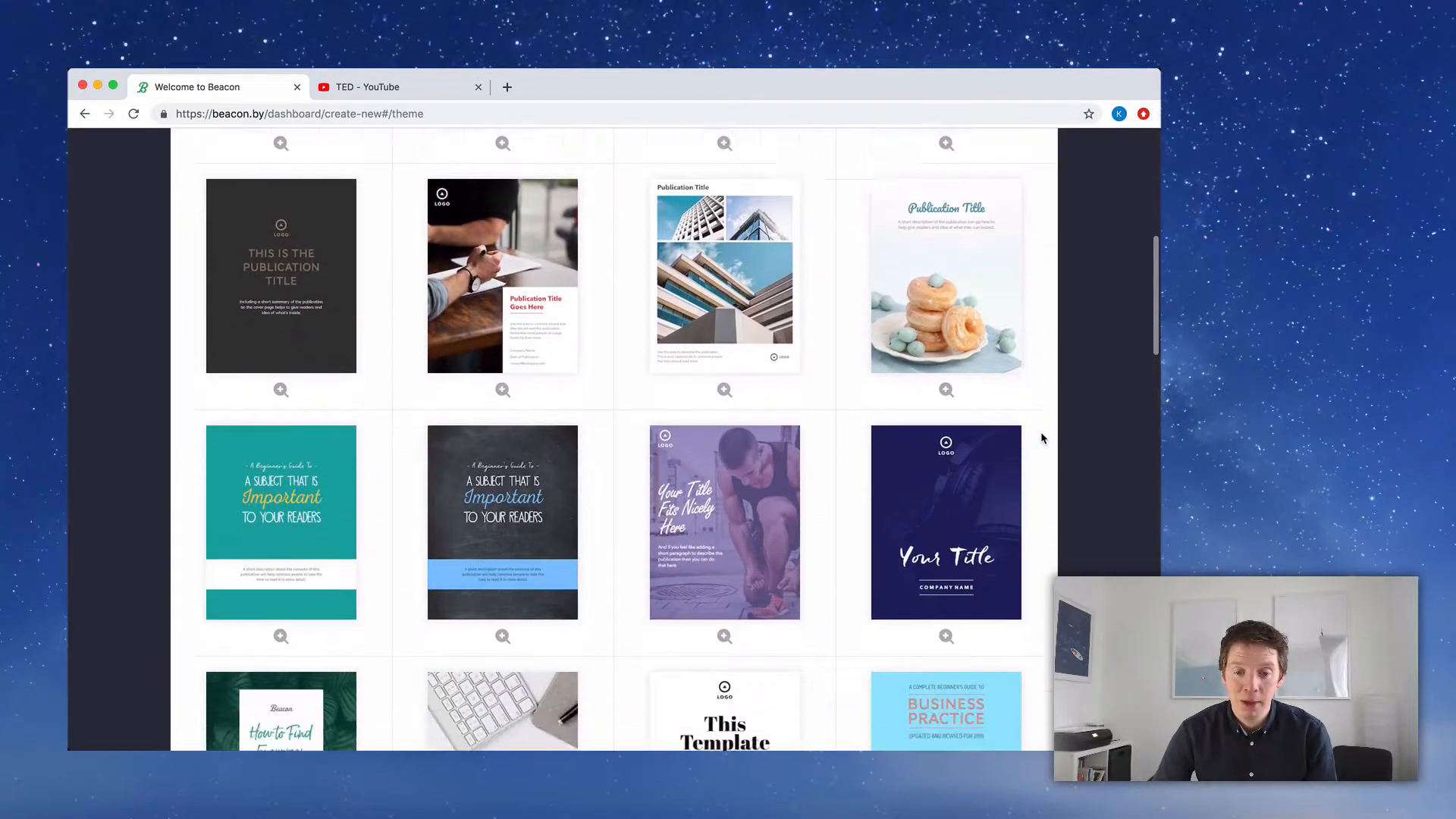
scroll(1041, 437, "down", 2)
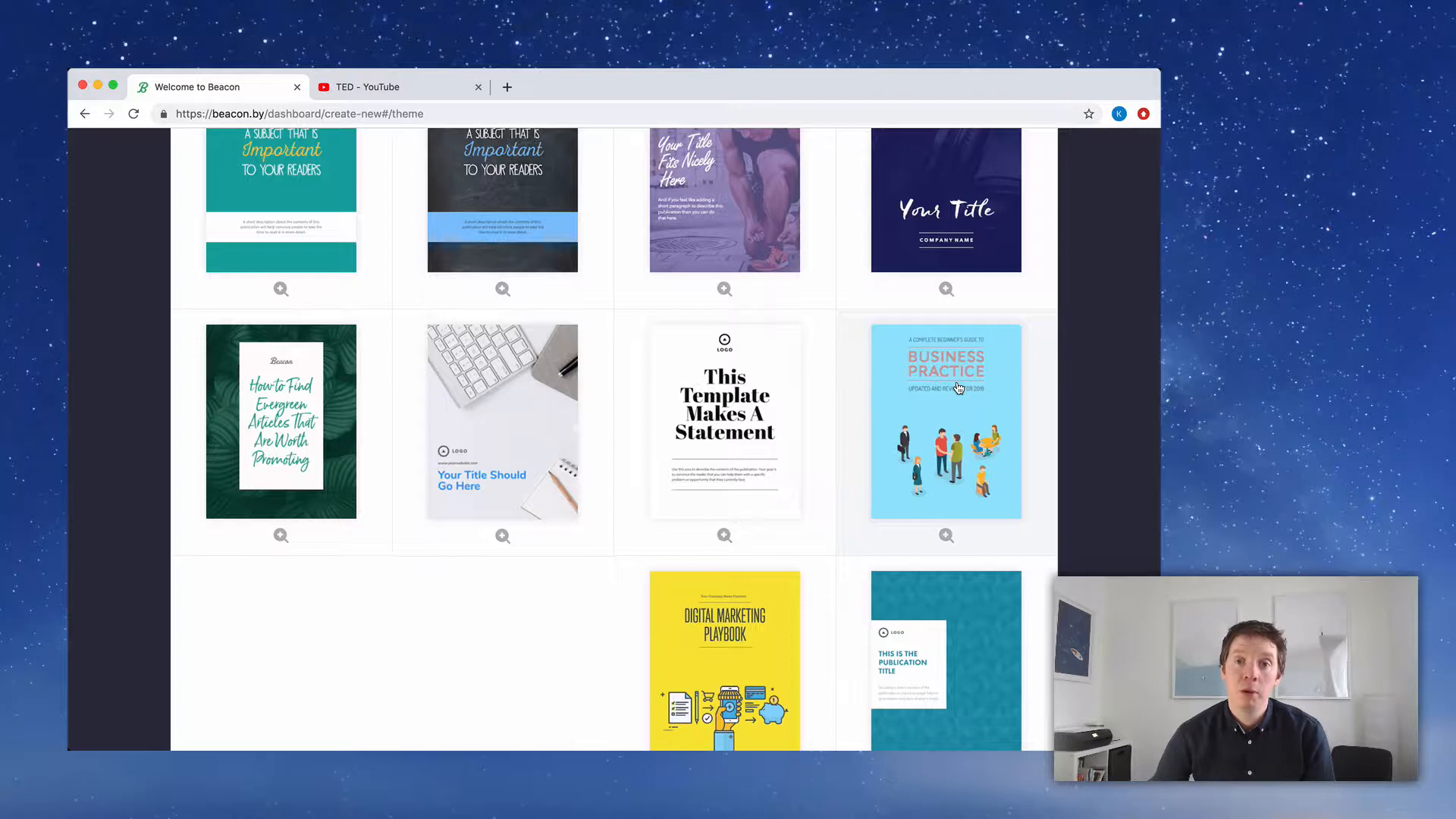
left_click(946, 535)
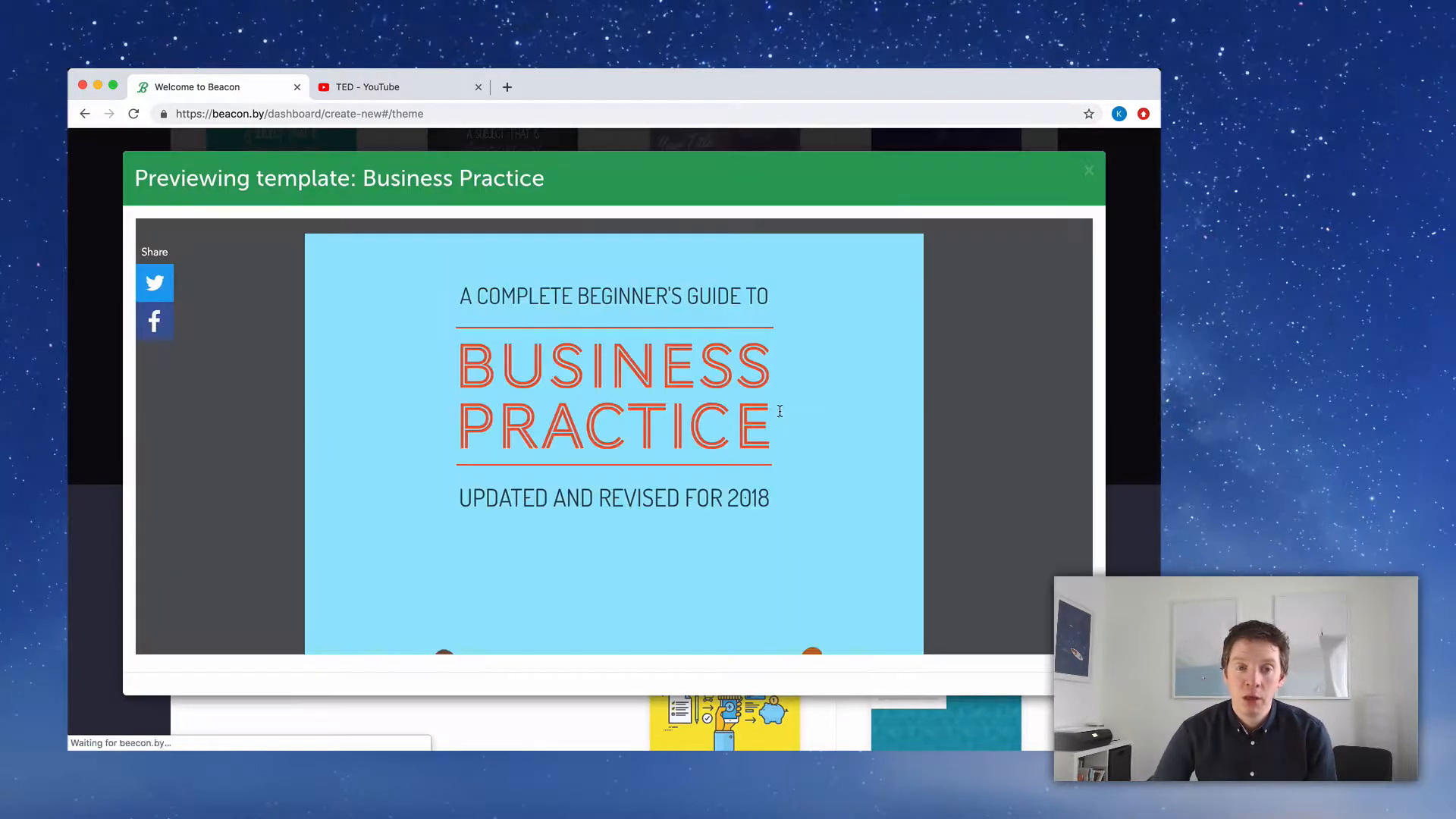
scroll(890, 376, "down", 5)
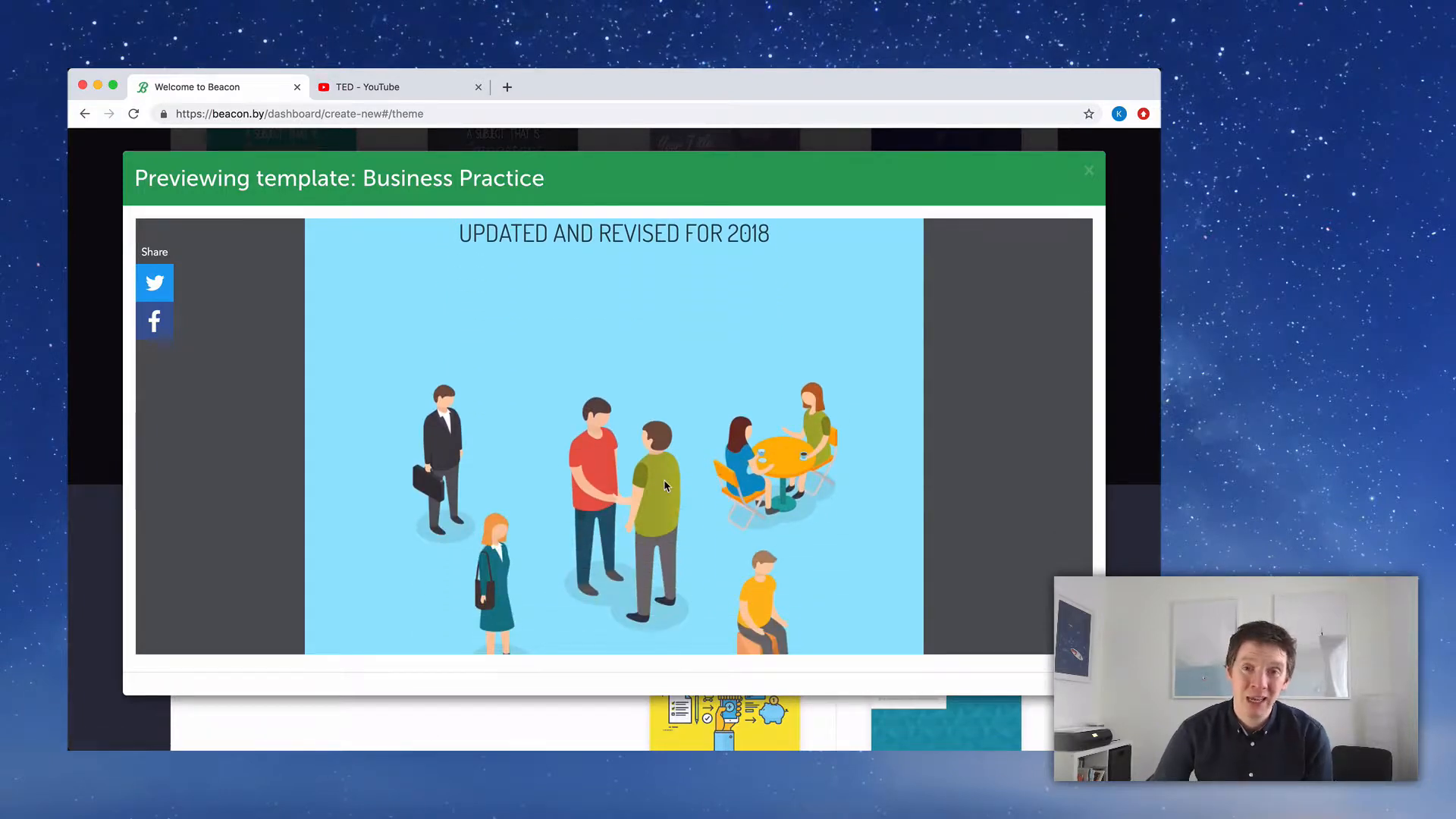
scroll(664, 485, "down", 5)
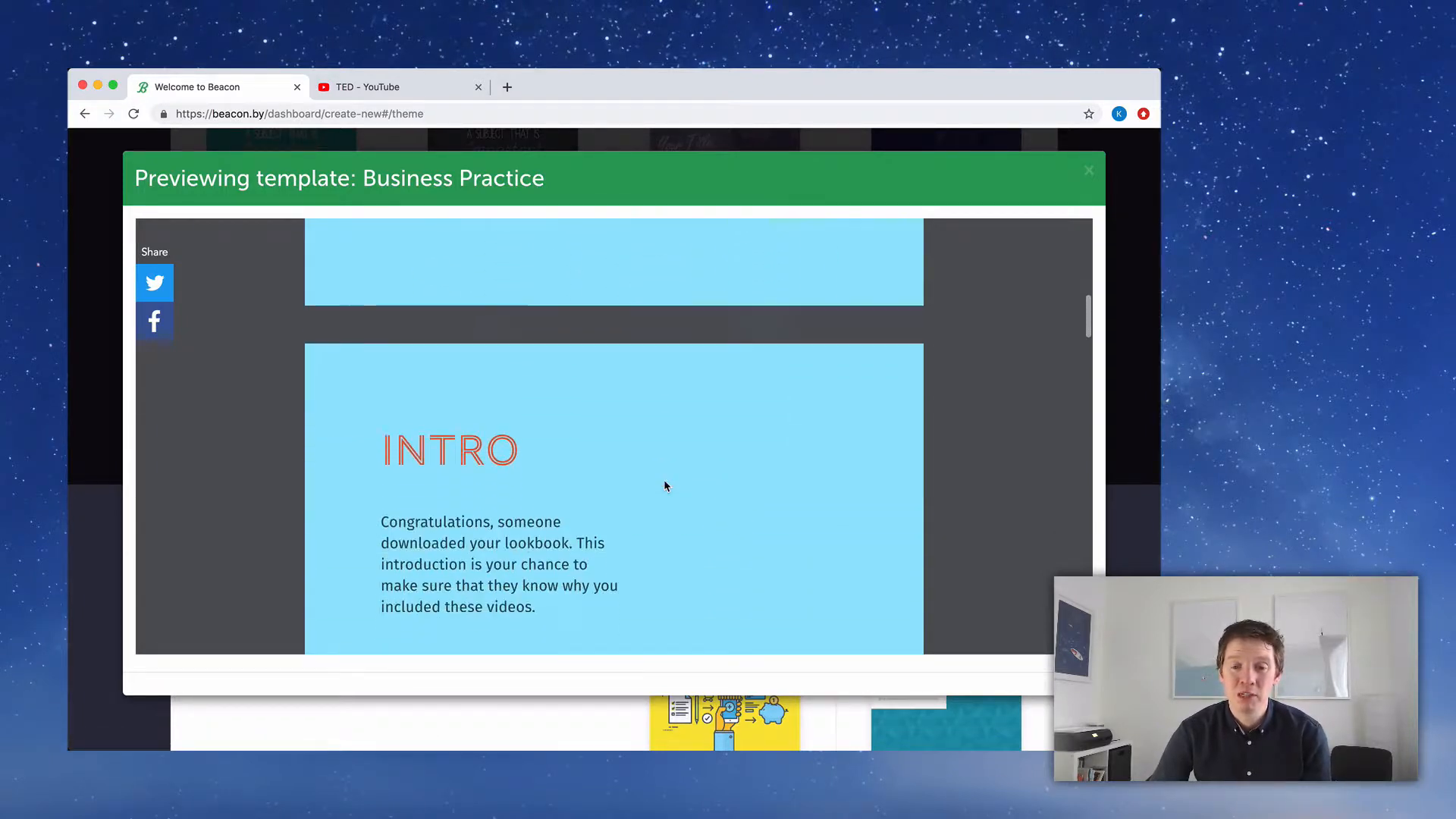
scroll(664, 485, "down", 6)
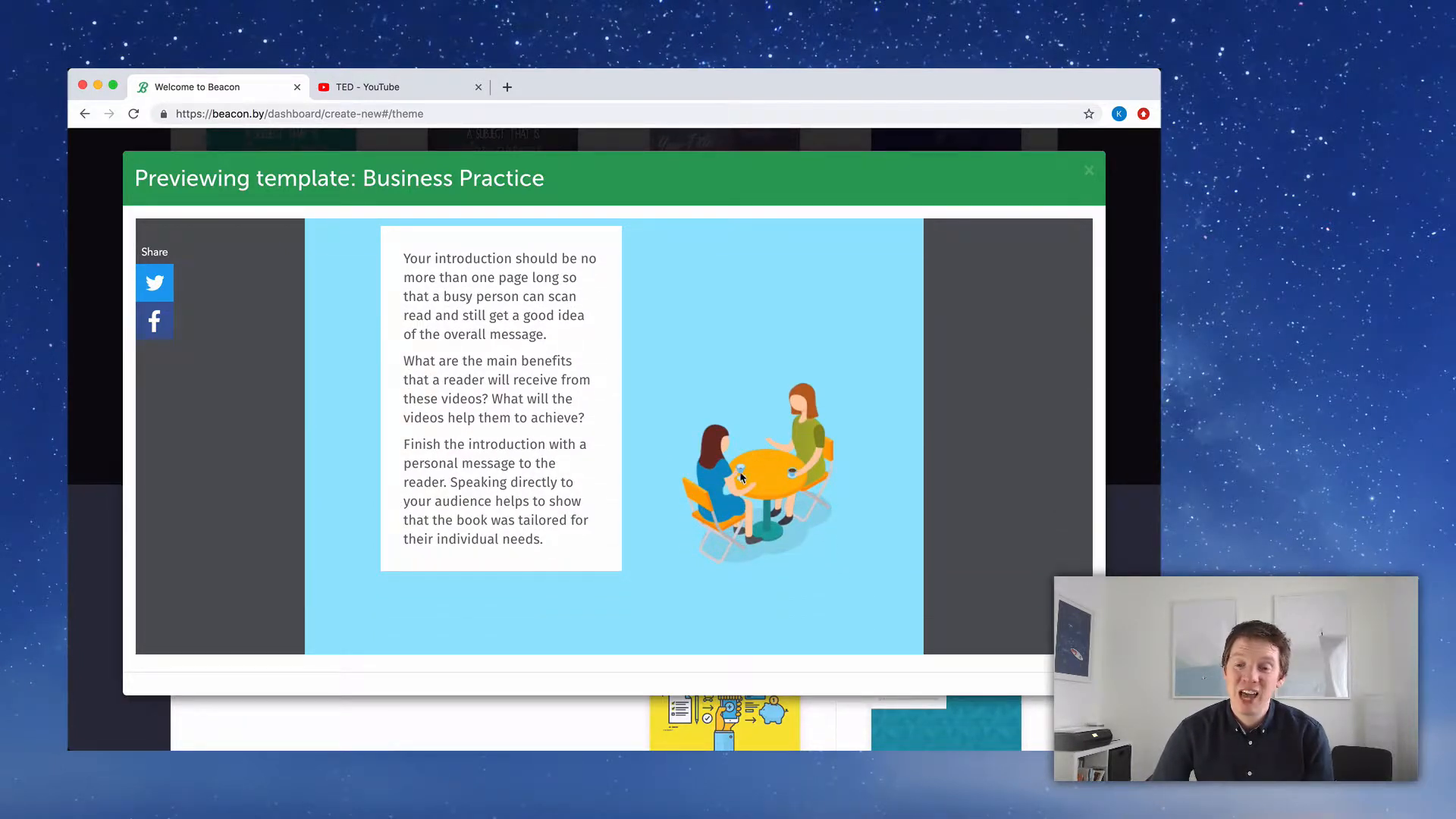
scroll(741, 476, "down", 12)
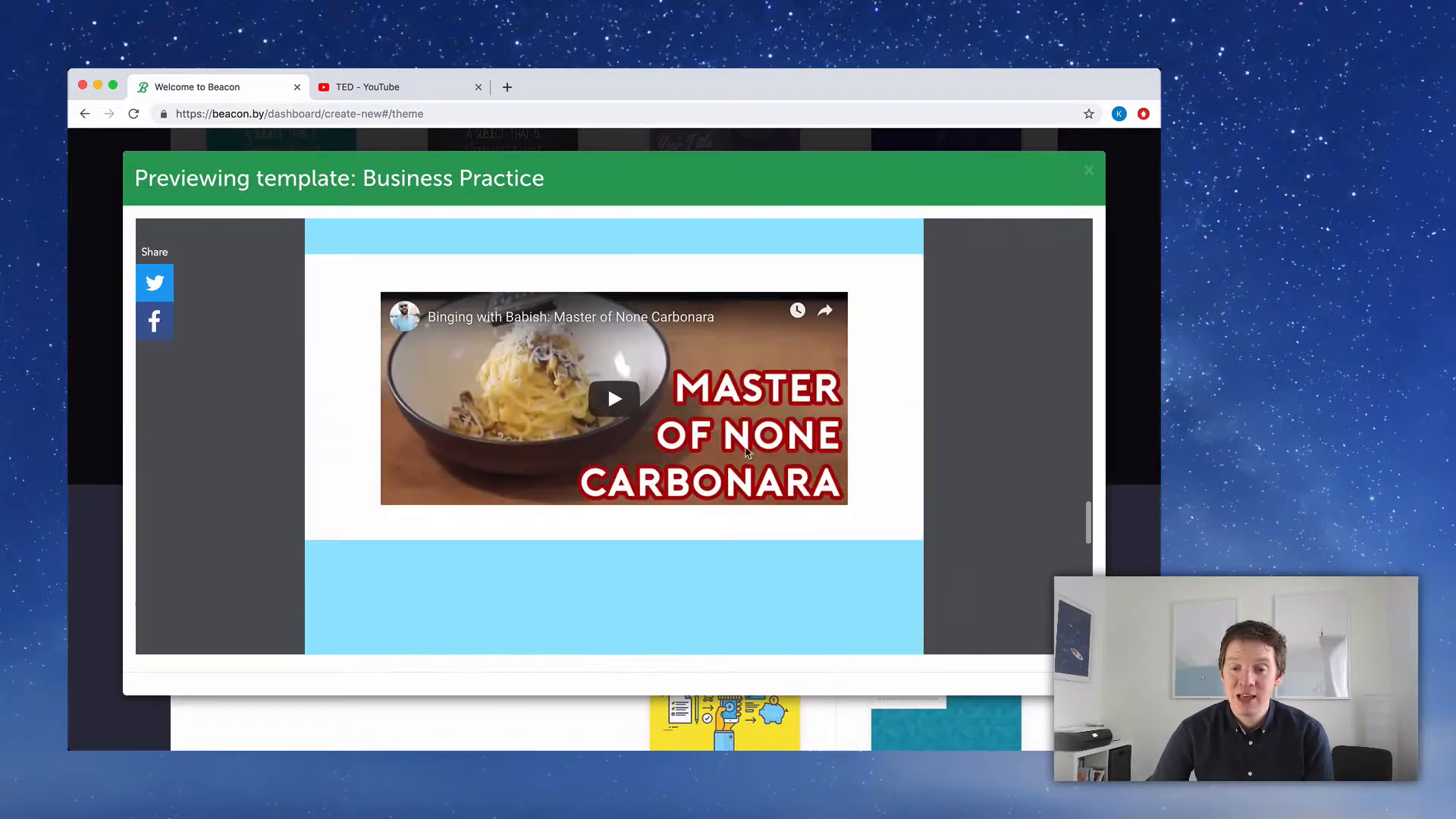
scroll(746, 452, "down", 15)
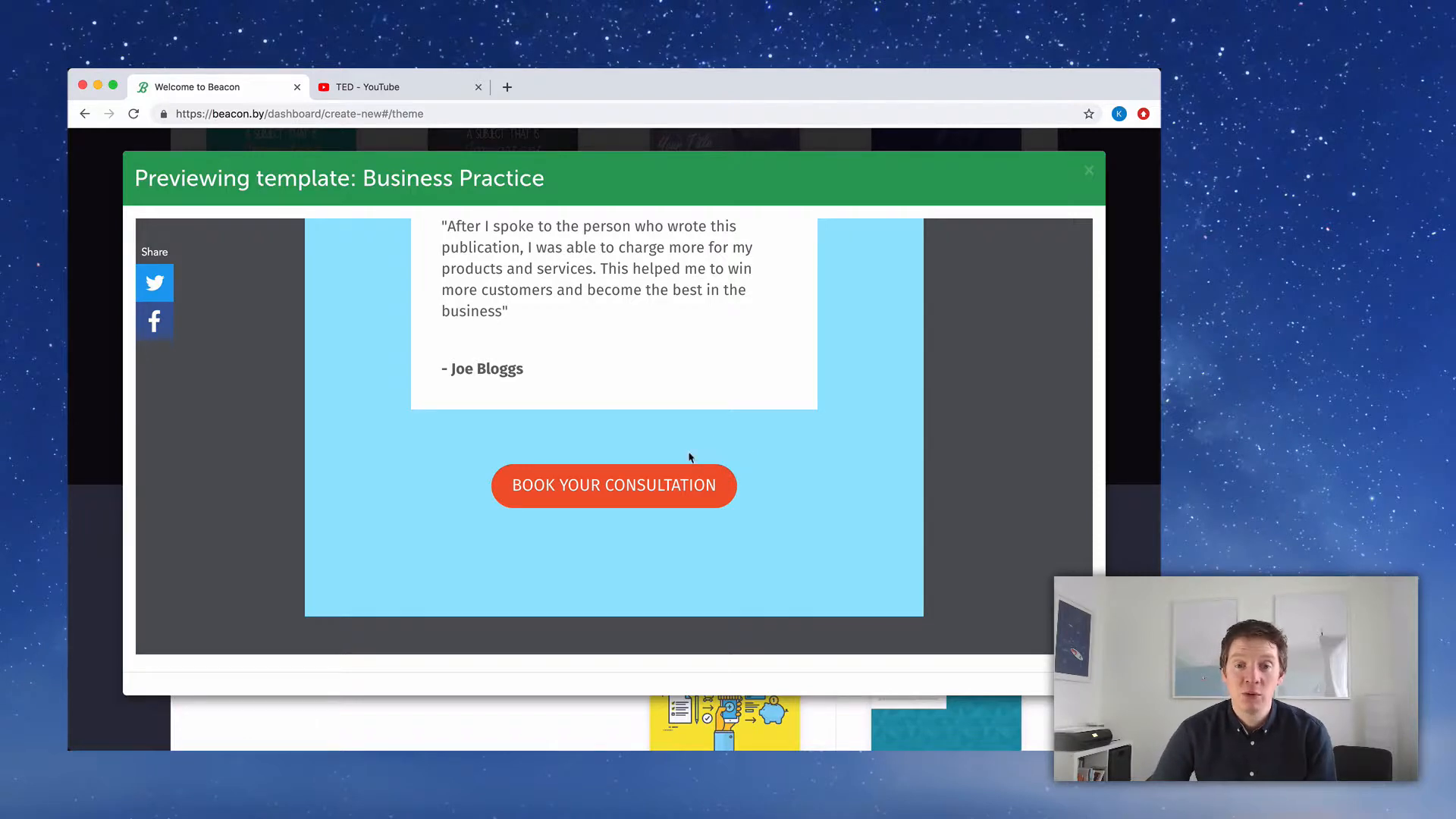
left_click(1090, 176)
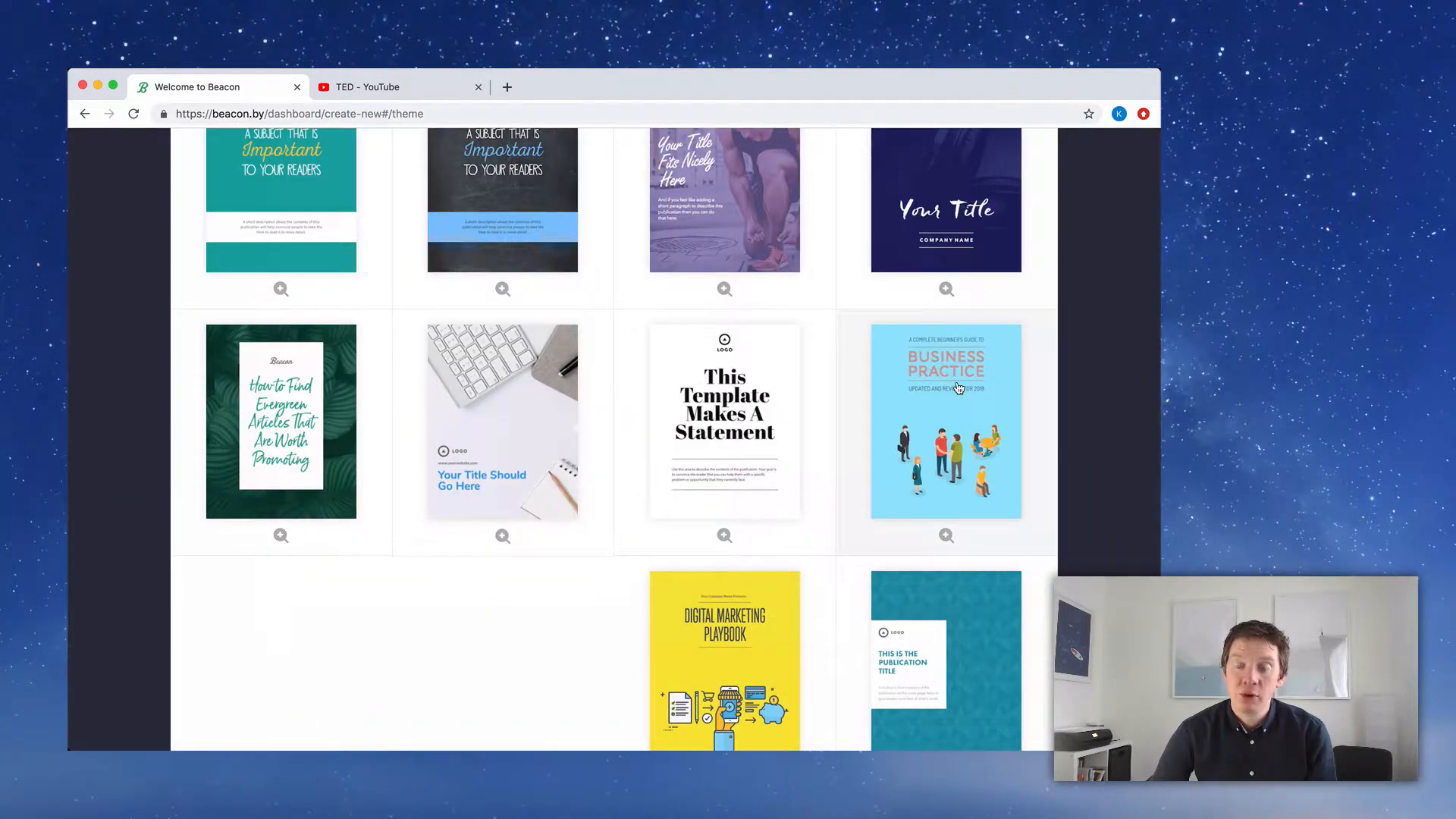
Choose the Business Practice theme and create the lead magnet with the name "5 TED Talks"
left_click(958, 387)
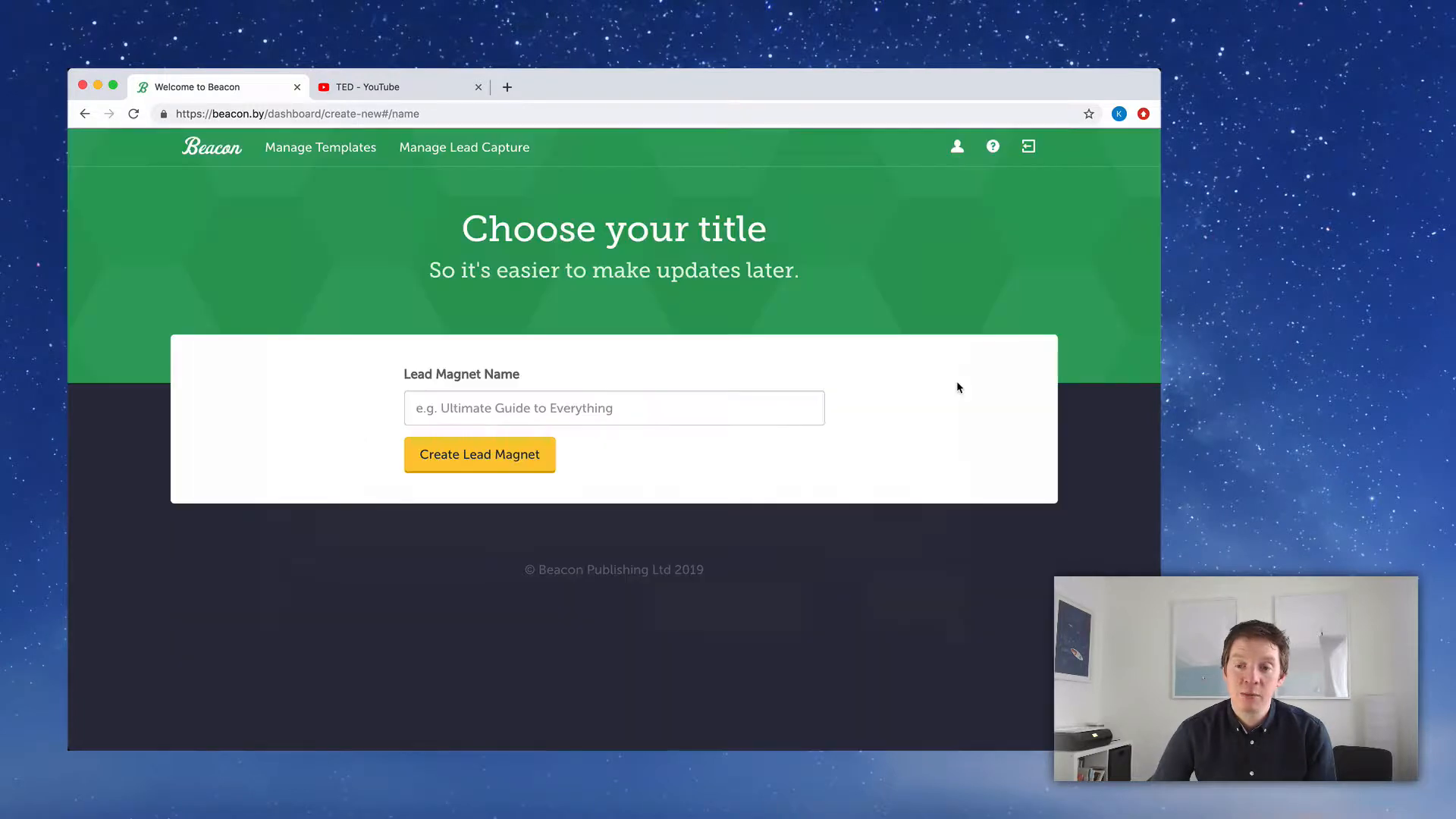
left_click(744, 413)
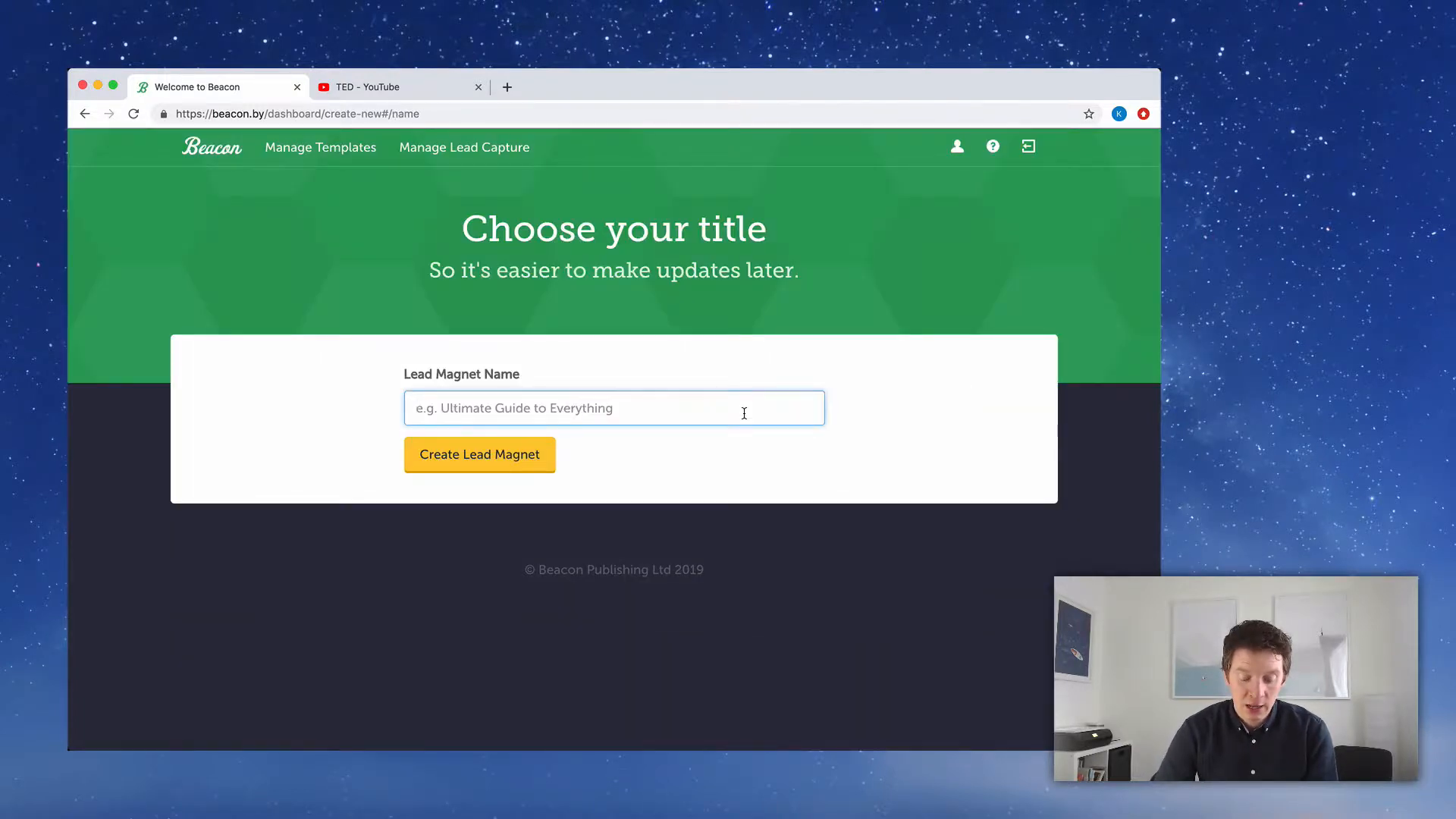
type("5 TED TAlks")
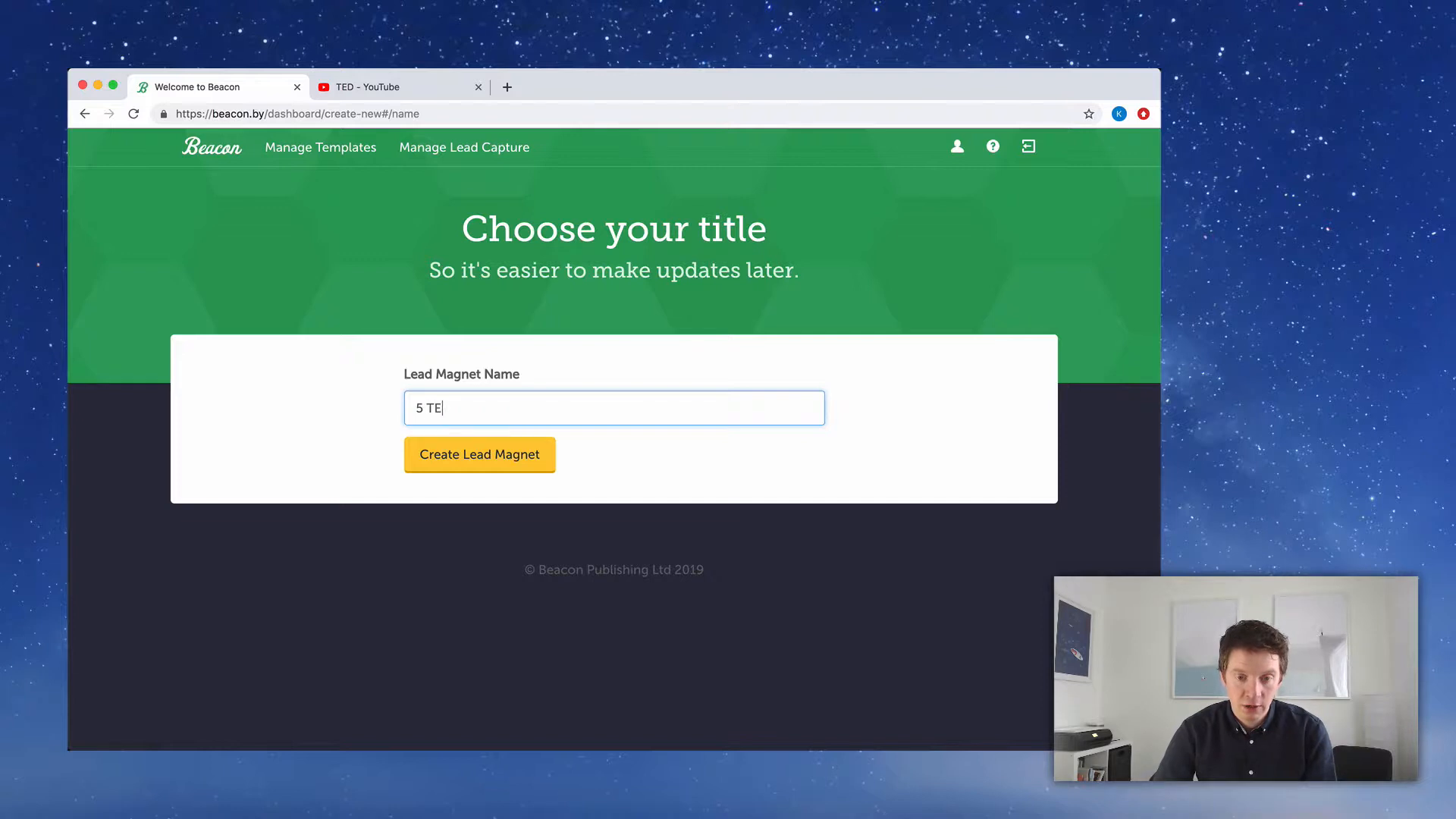
key("BackSpace")
key("BackSpace")
key("BackSpace")
key("BackSpace")
type("alks")
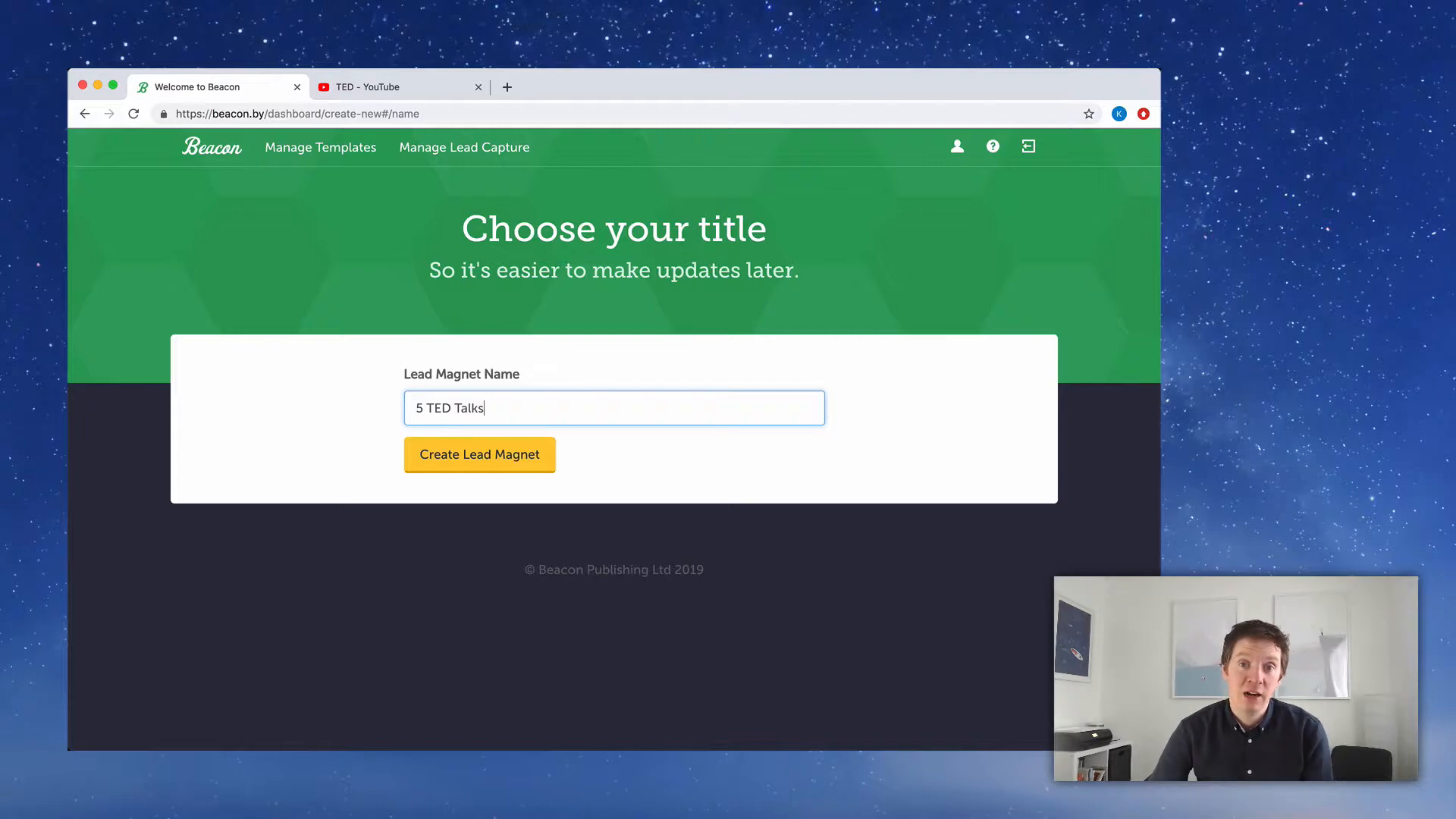
left_click(545, 460)
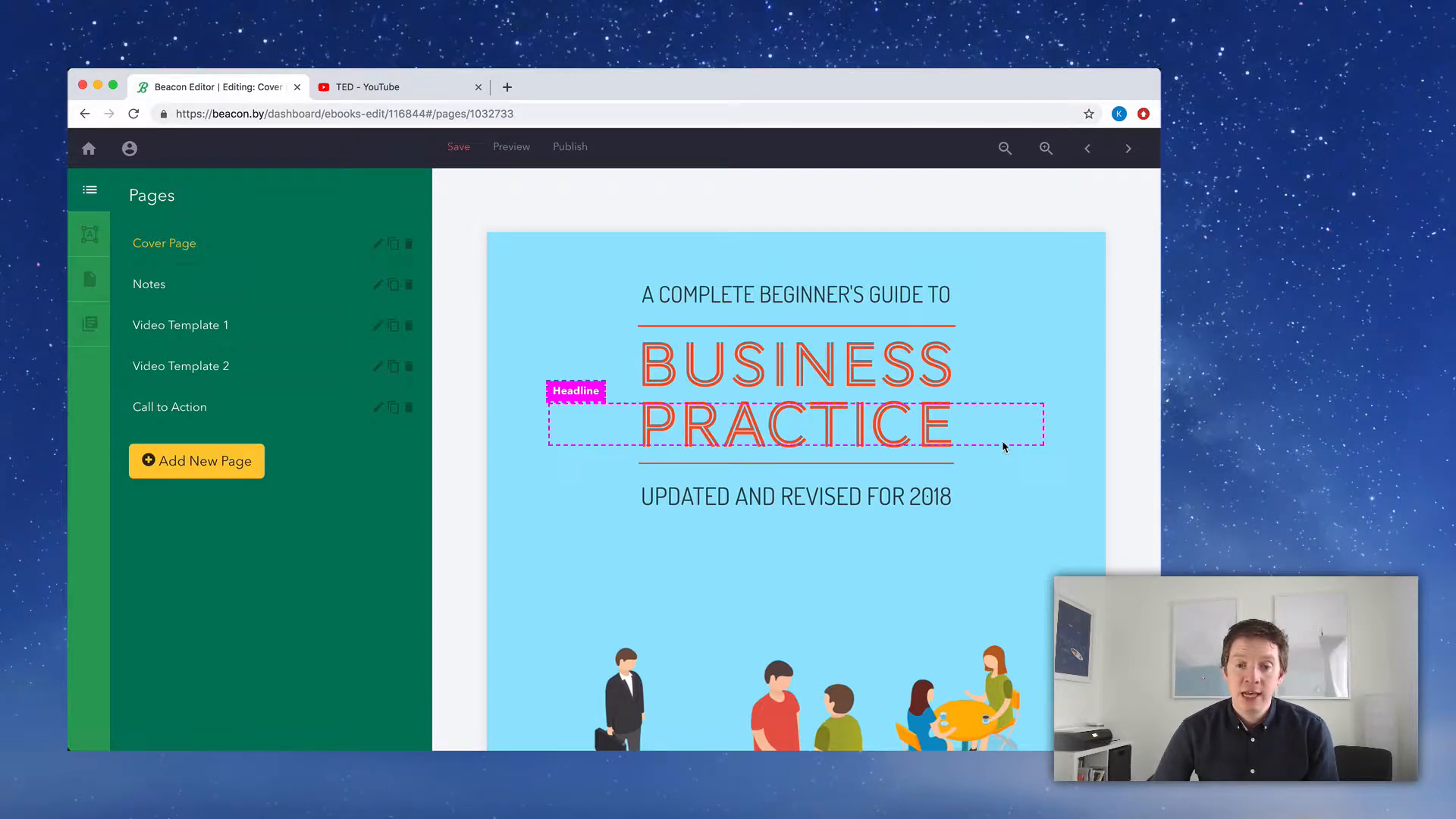
Review the Notes, Video Template 1, Video Template 2 and Call to Action pages at full-page view
left_click(1006, 148)
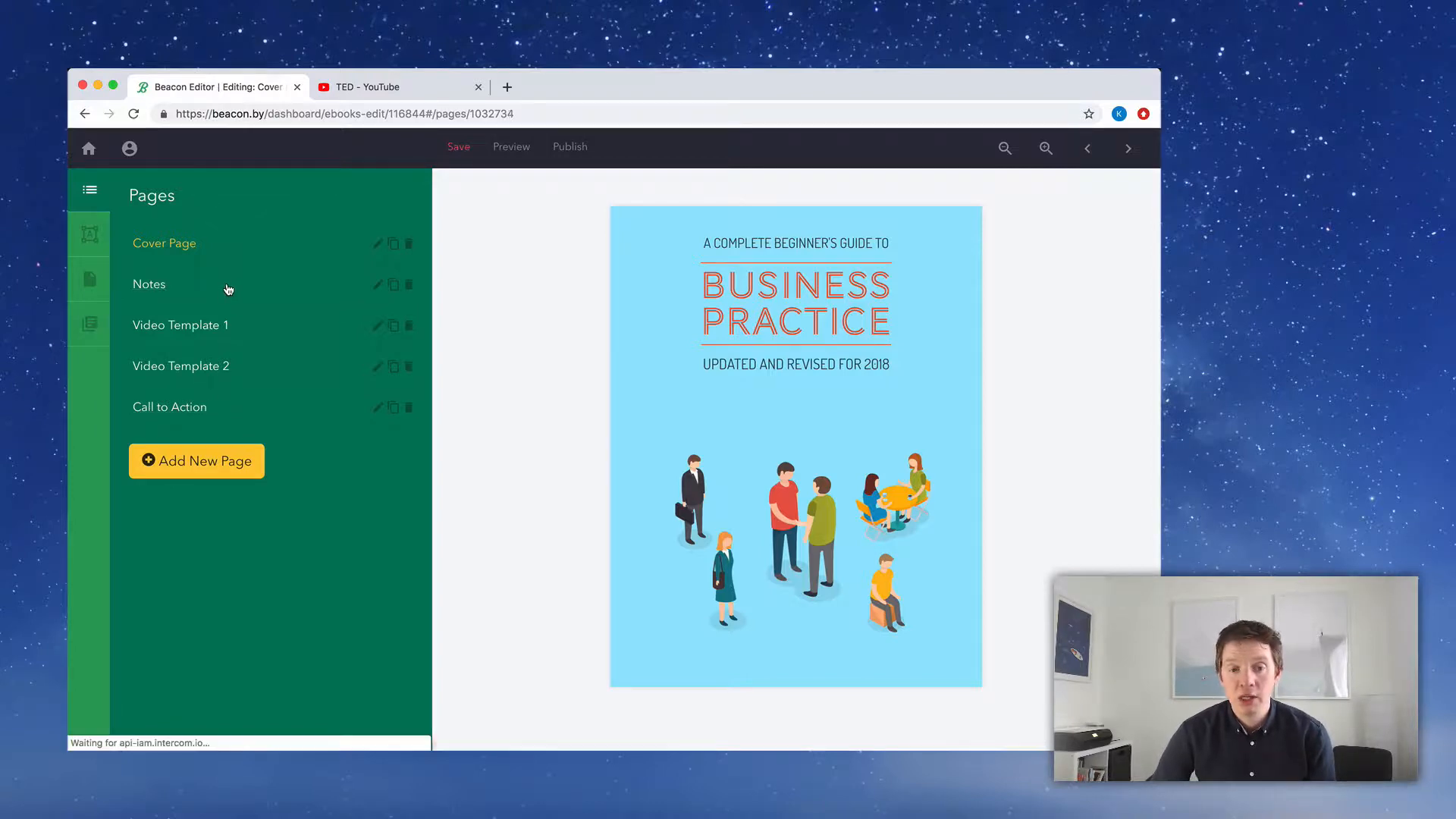
left_click(227, 289)
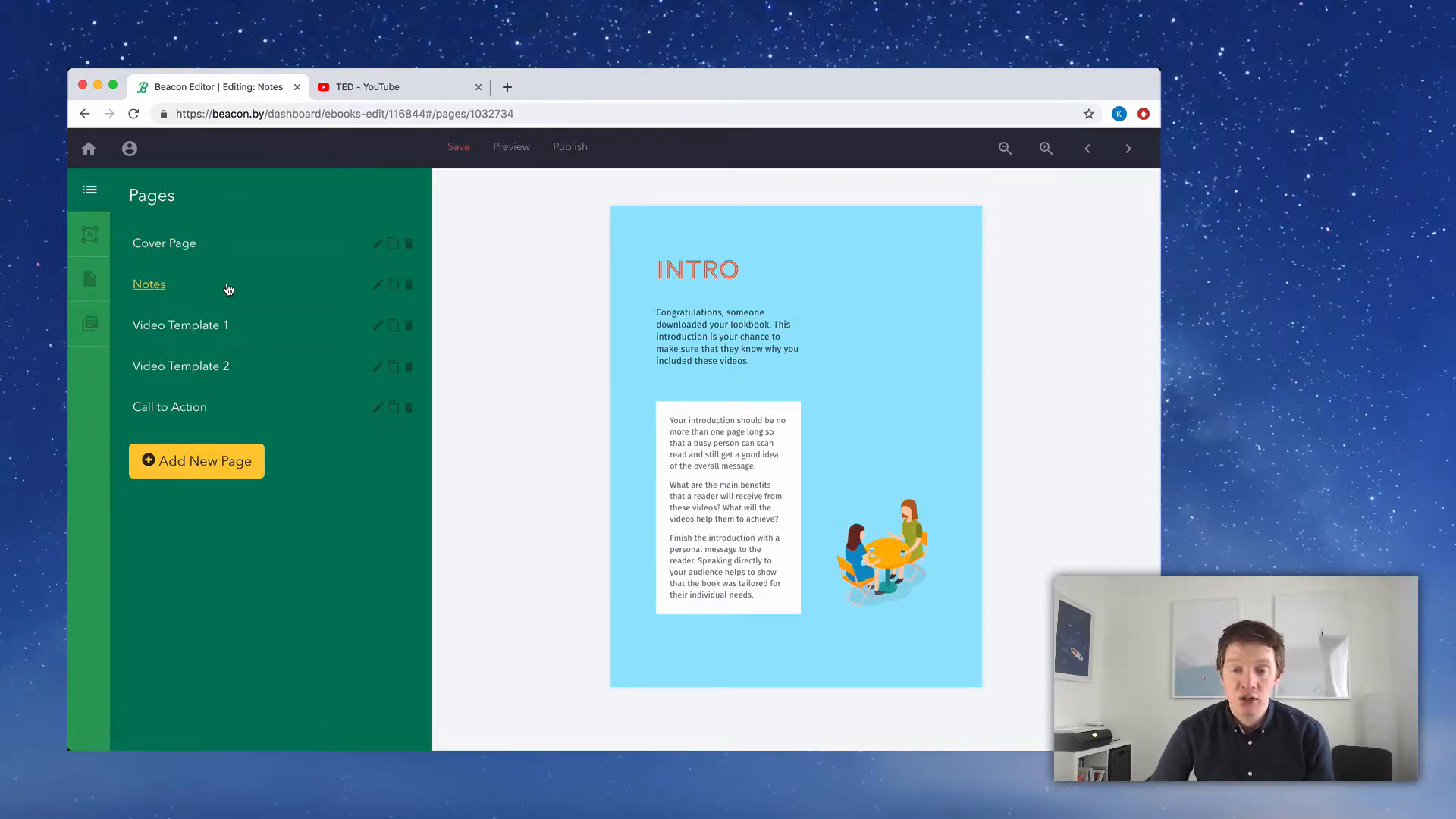
left_click(250, 327)
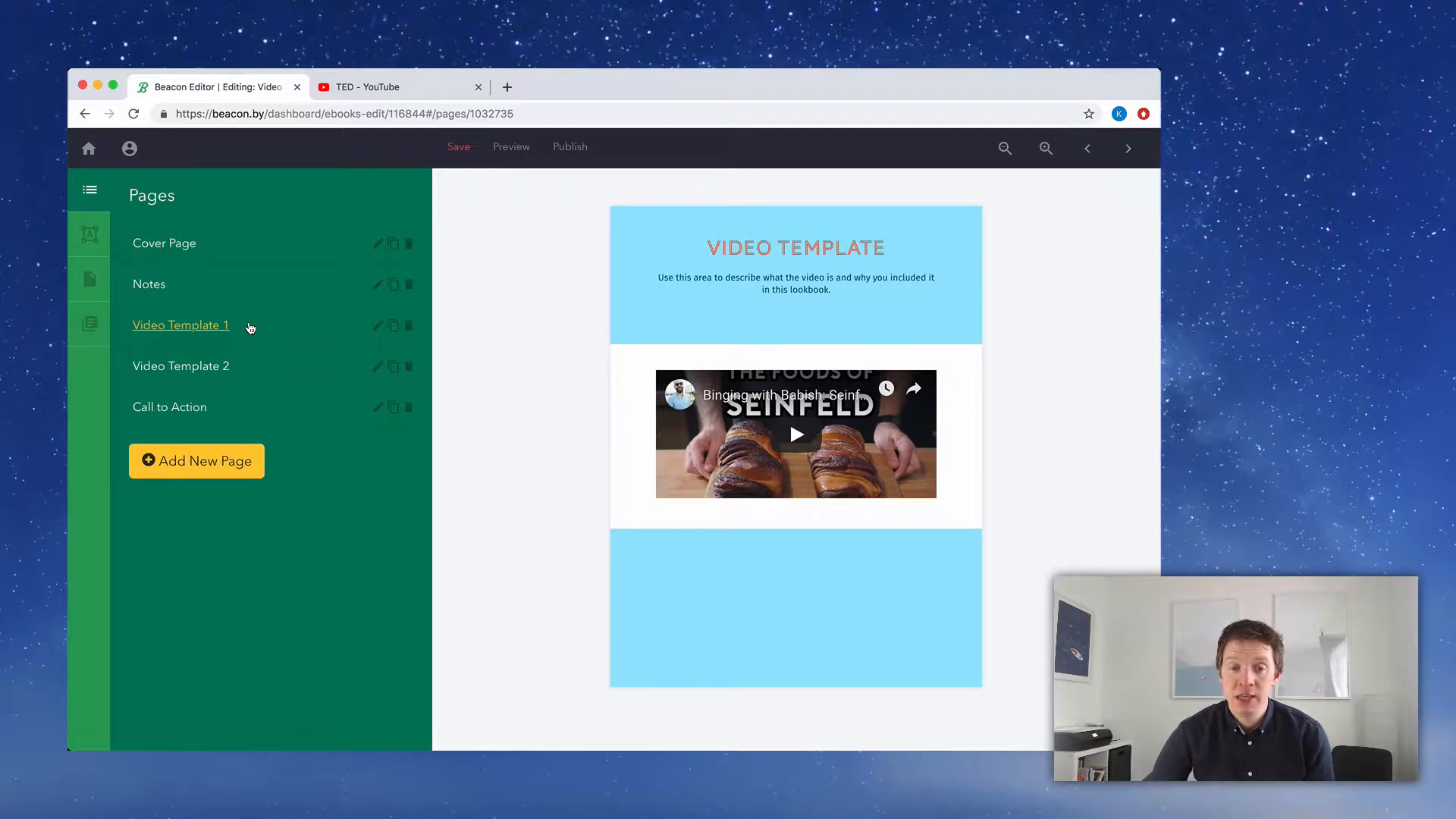
left_click(273, 369)
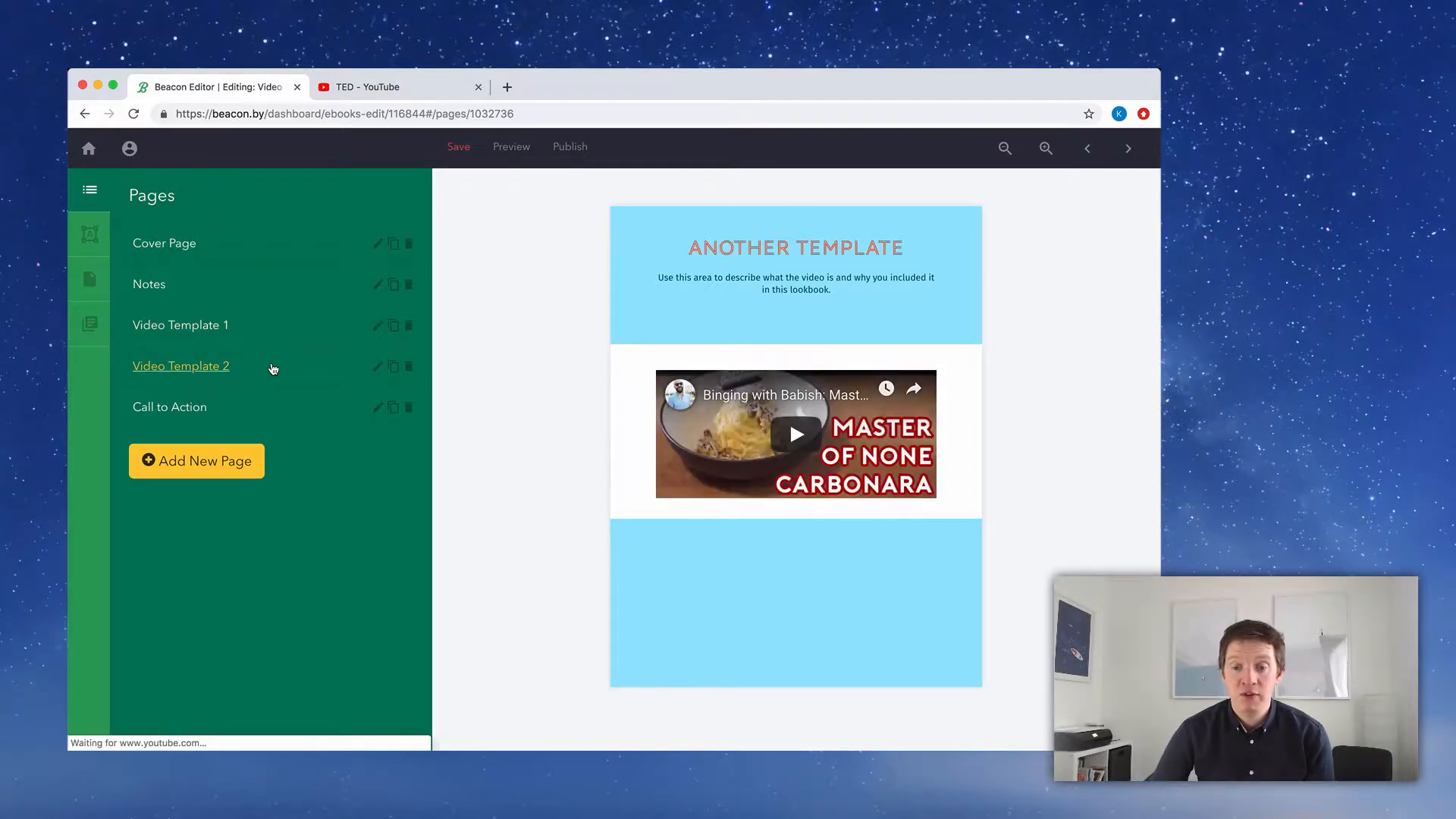
left_click(275, 407)
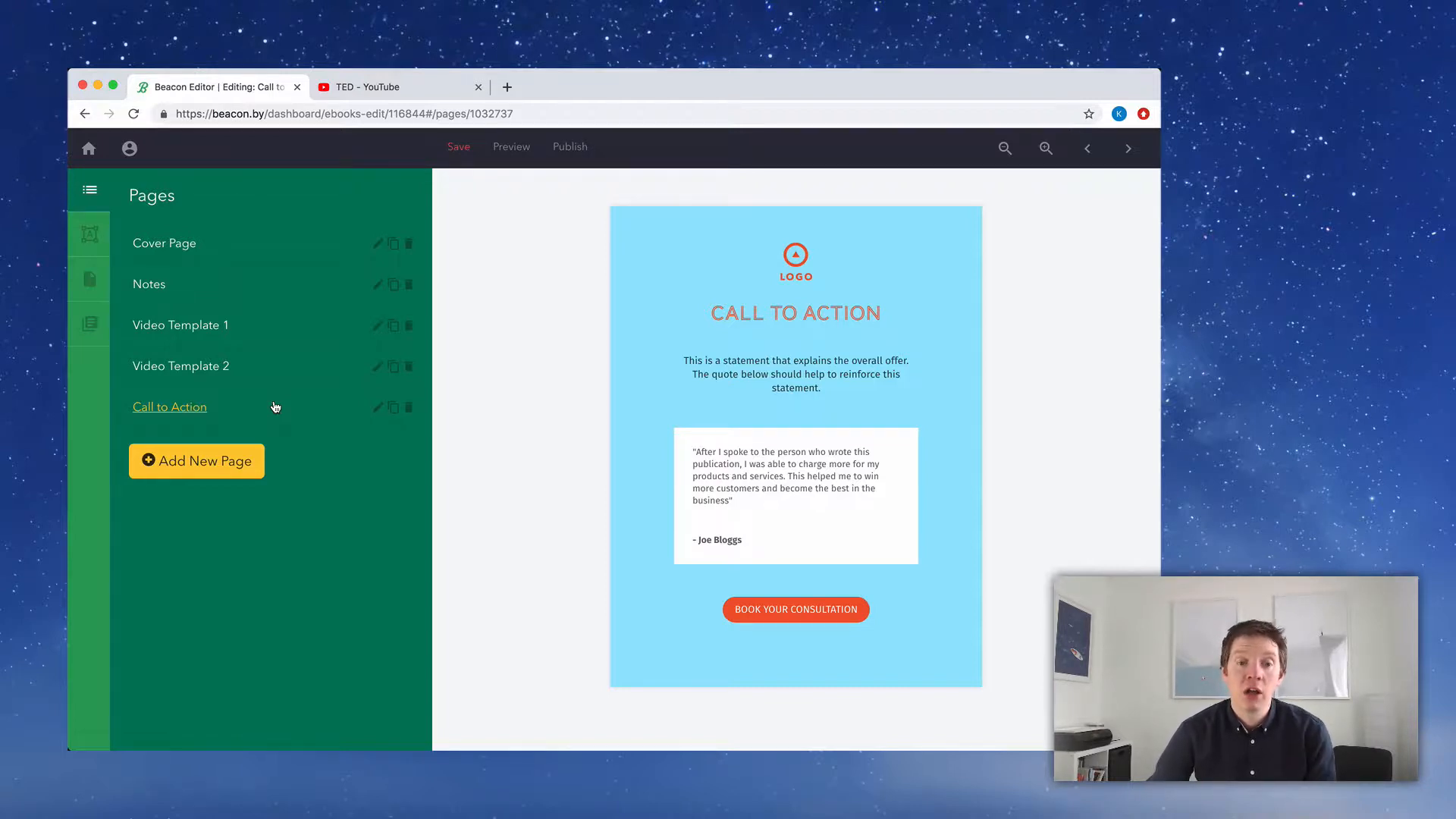
On the cover page, replace the text line above the main title with "FIVE OF THE BEST"
left_click(270, 251)
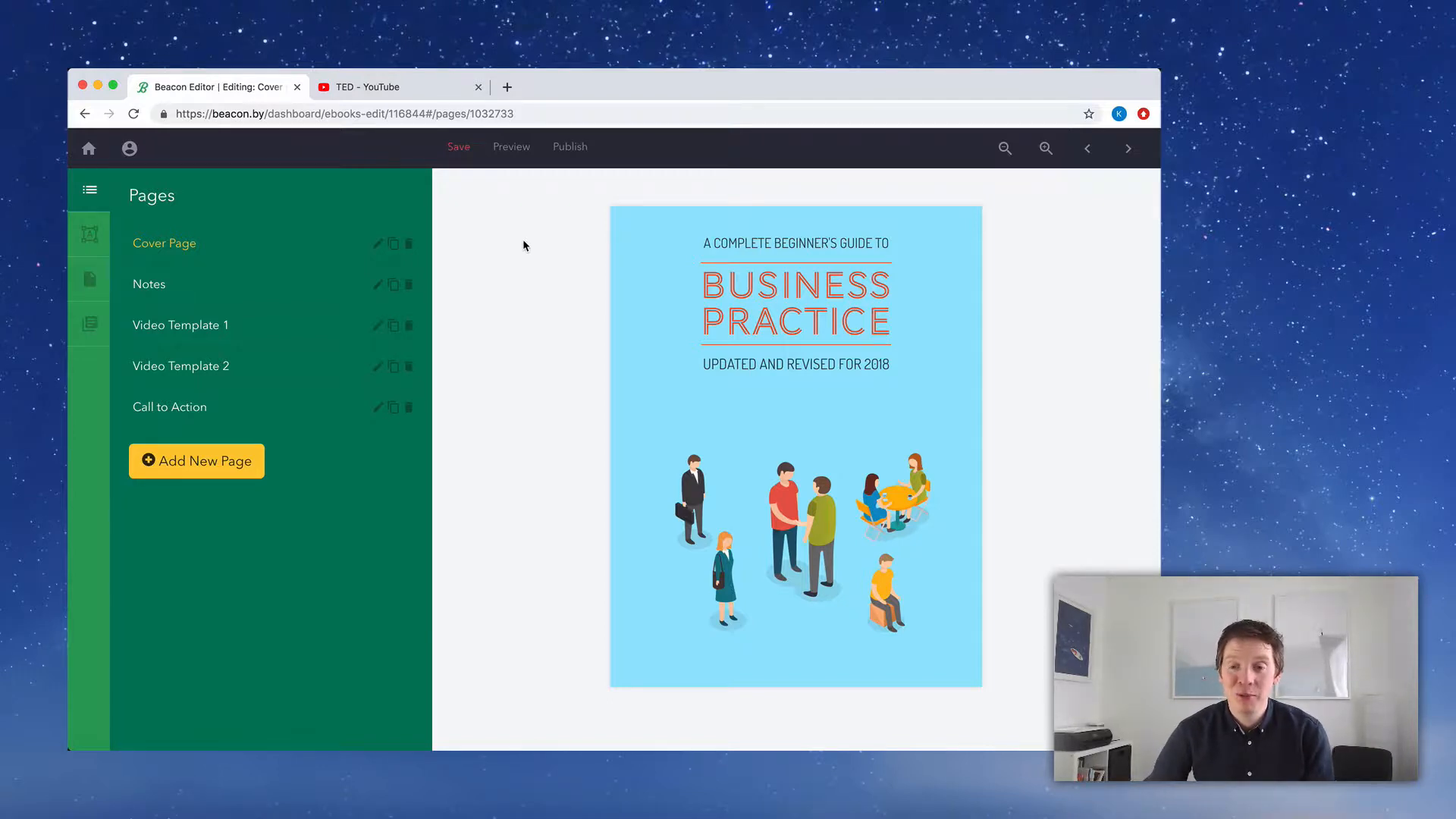
left_click(802, 244)
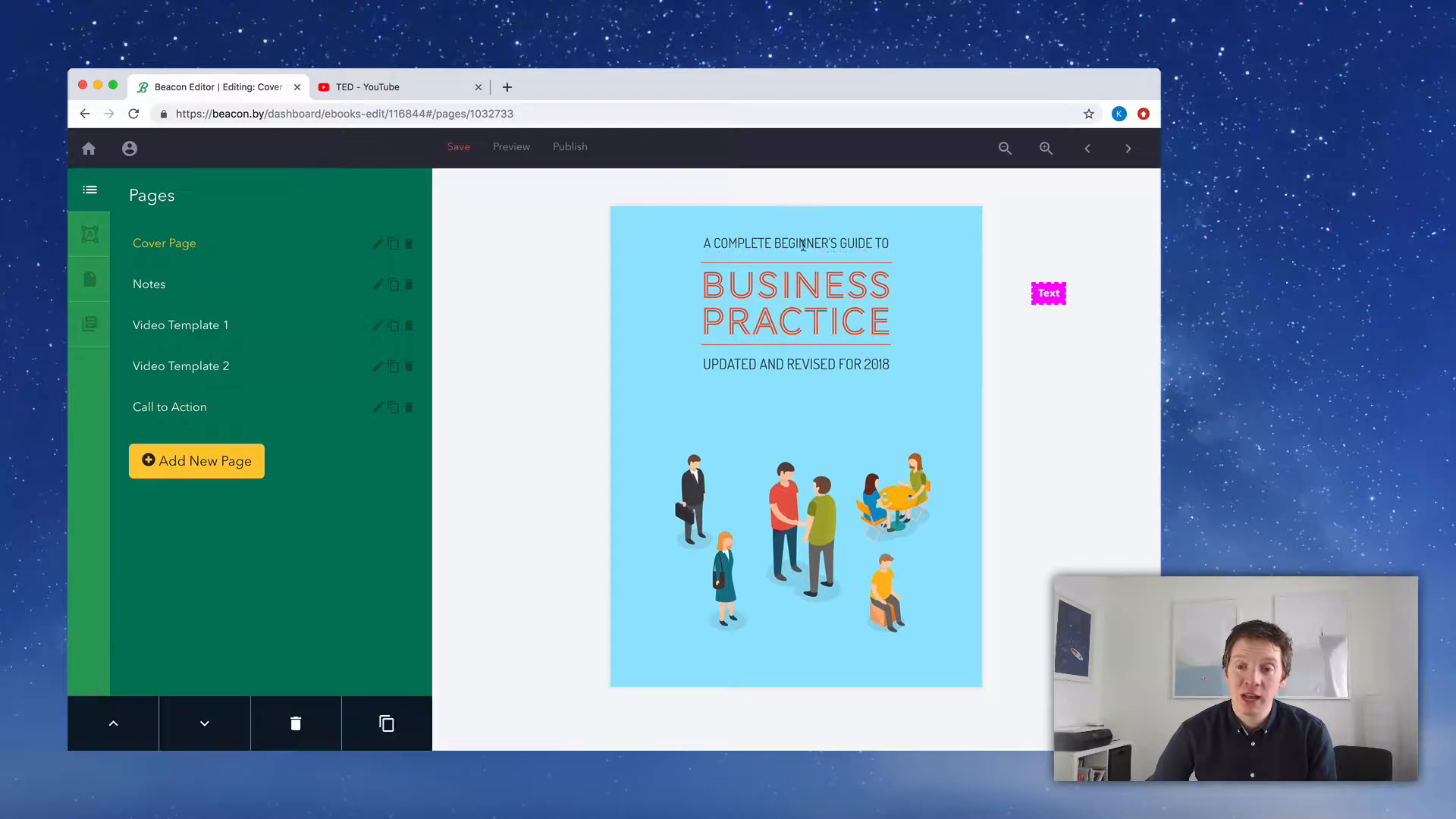
left_click_drag(891, 244, 703, 245)
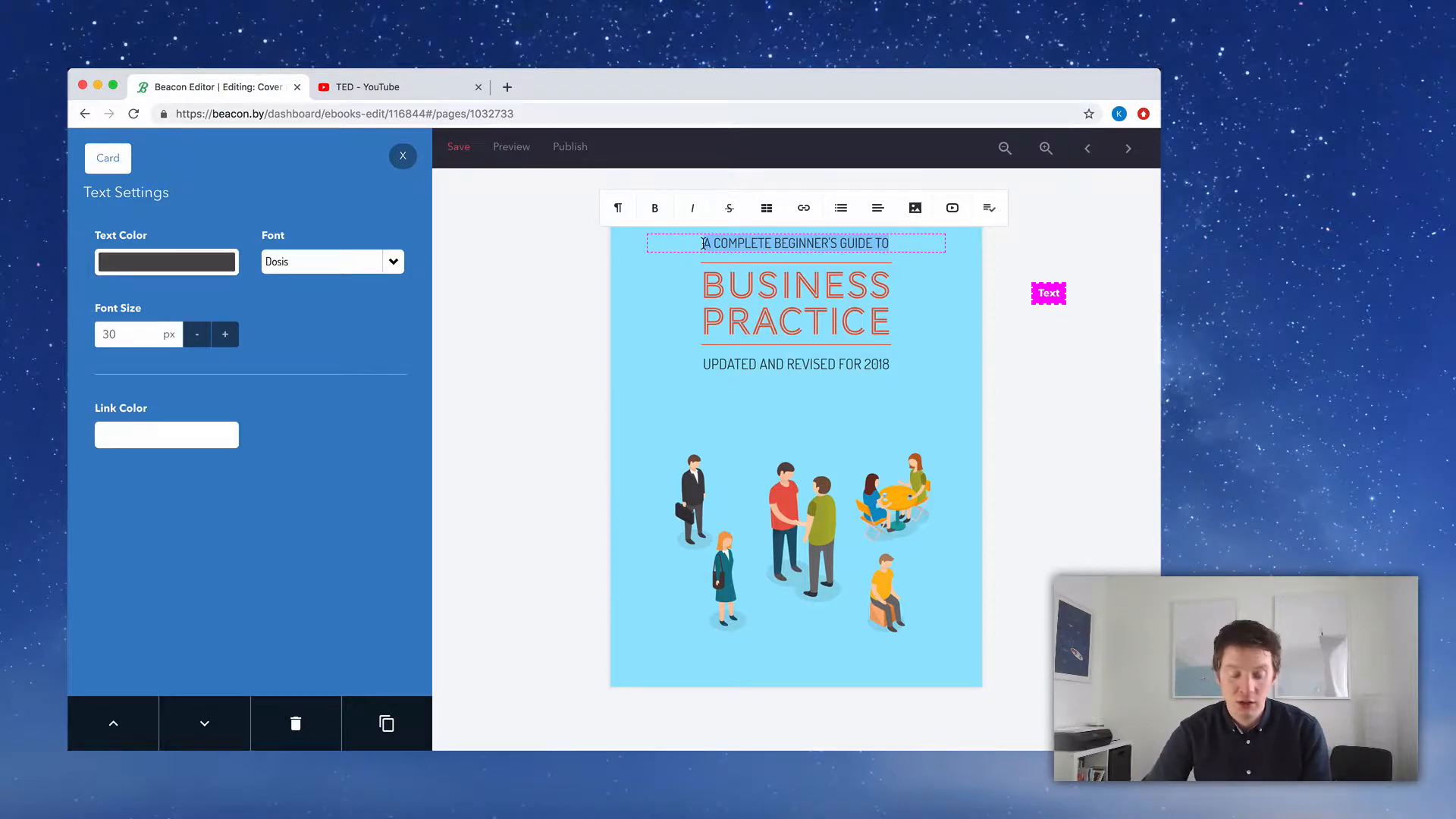
type("FIVE OF THE BEST")
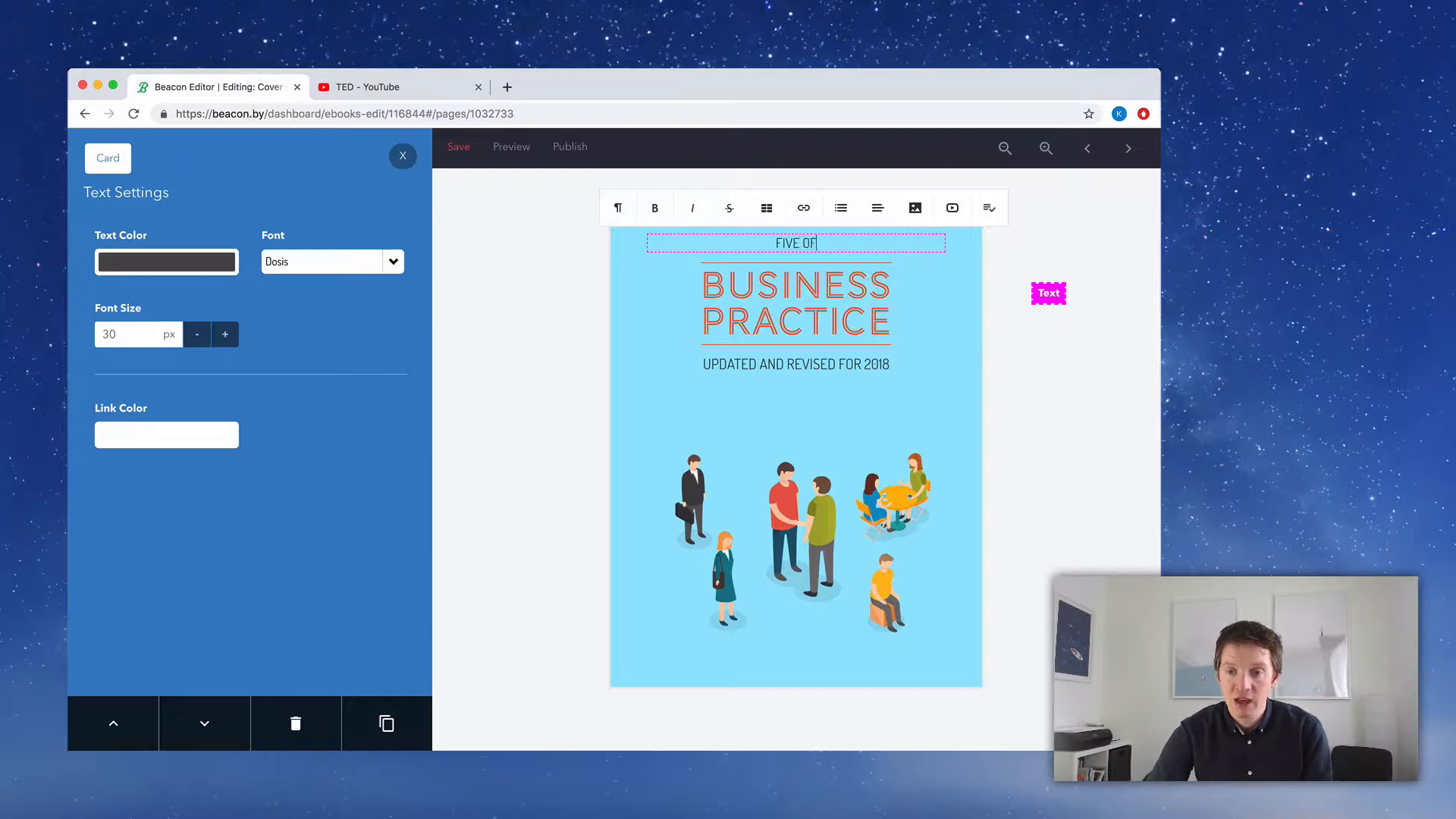
Replace the cover's two-line headline with "TED" and "TALKS", and the line below it with "DECONSTRUCTED"
double_click(805, 285)
type("TED")
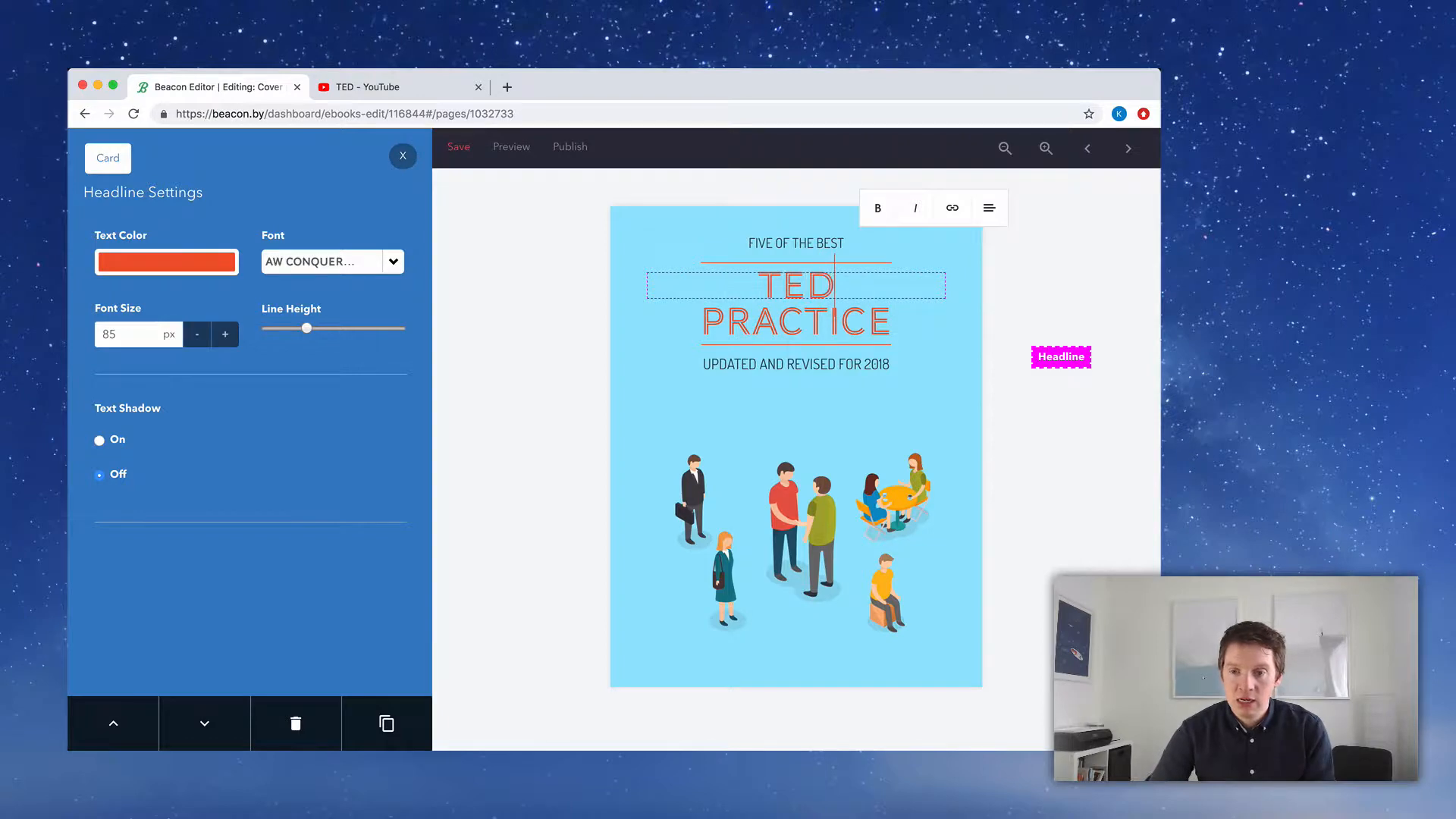
double_click(819, 317)
type("TALKS")
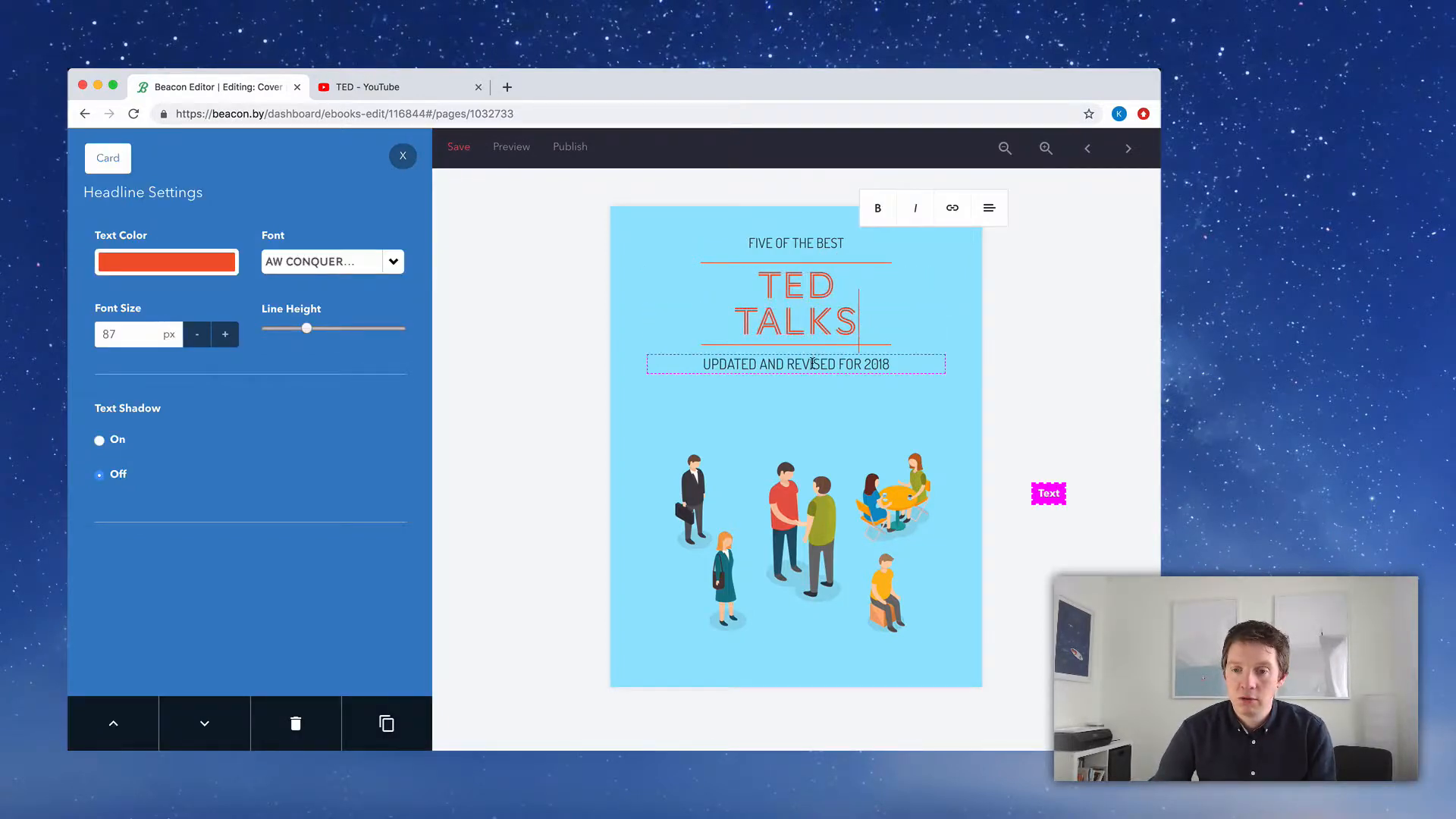
triple_click(856, 365)
type("DECONSTRUCTED")
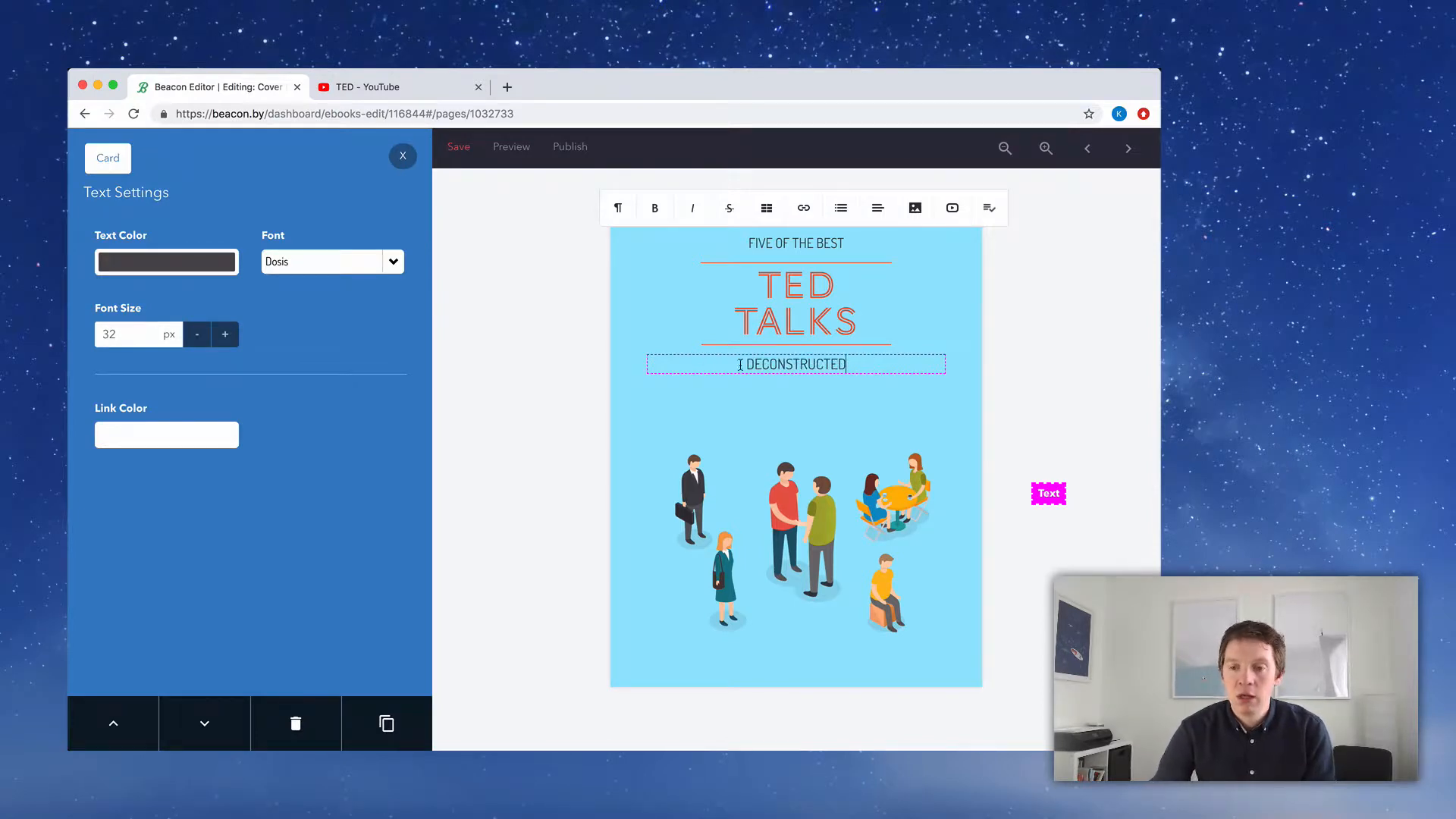
left_click(406, 159)
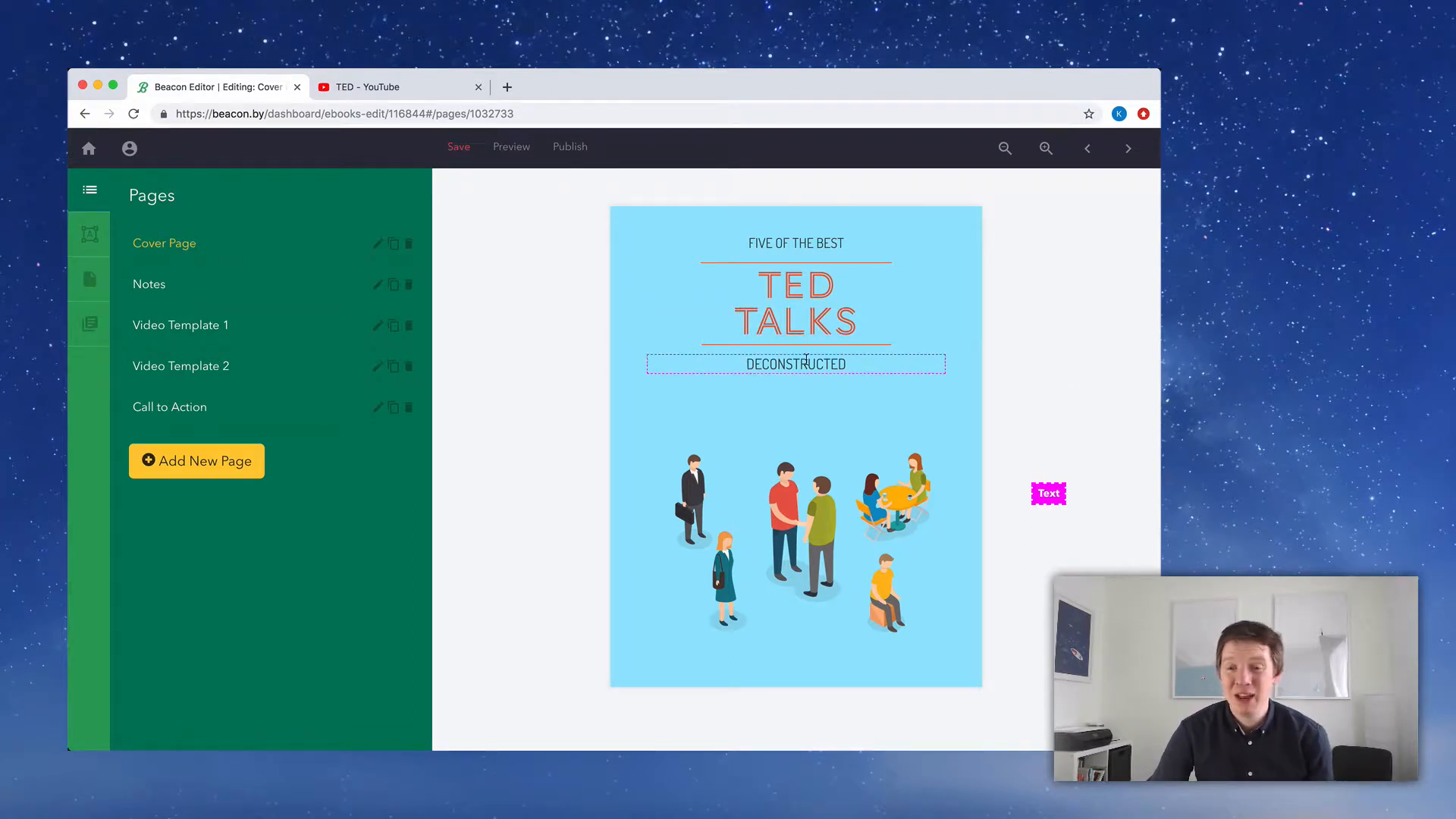
Set the "TED" headline's font size to 142 px and increase its line height to give it more room
left_click(800, 281)
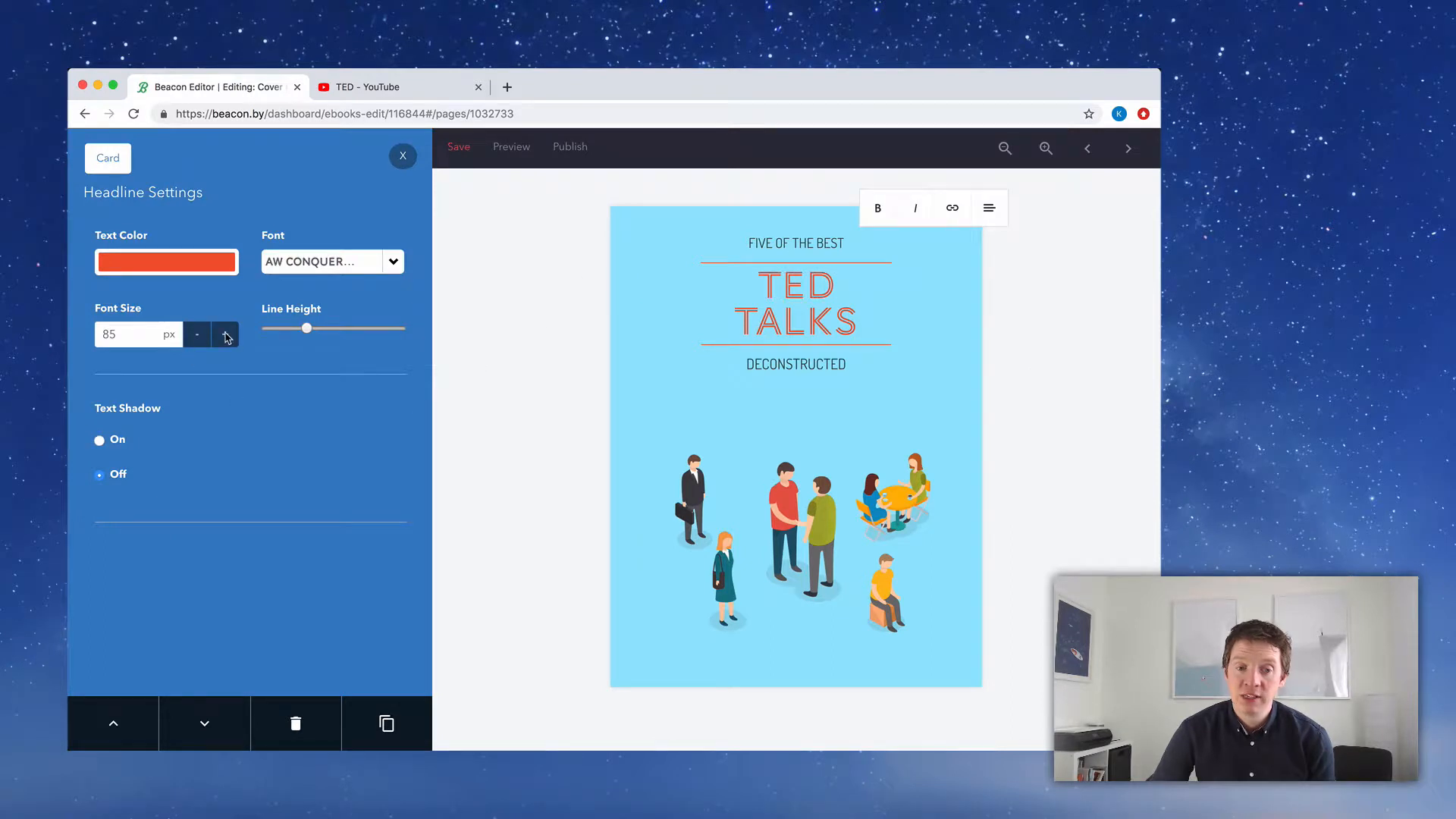
left_click(225, 334)
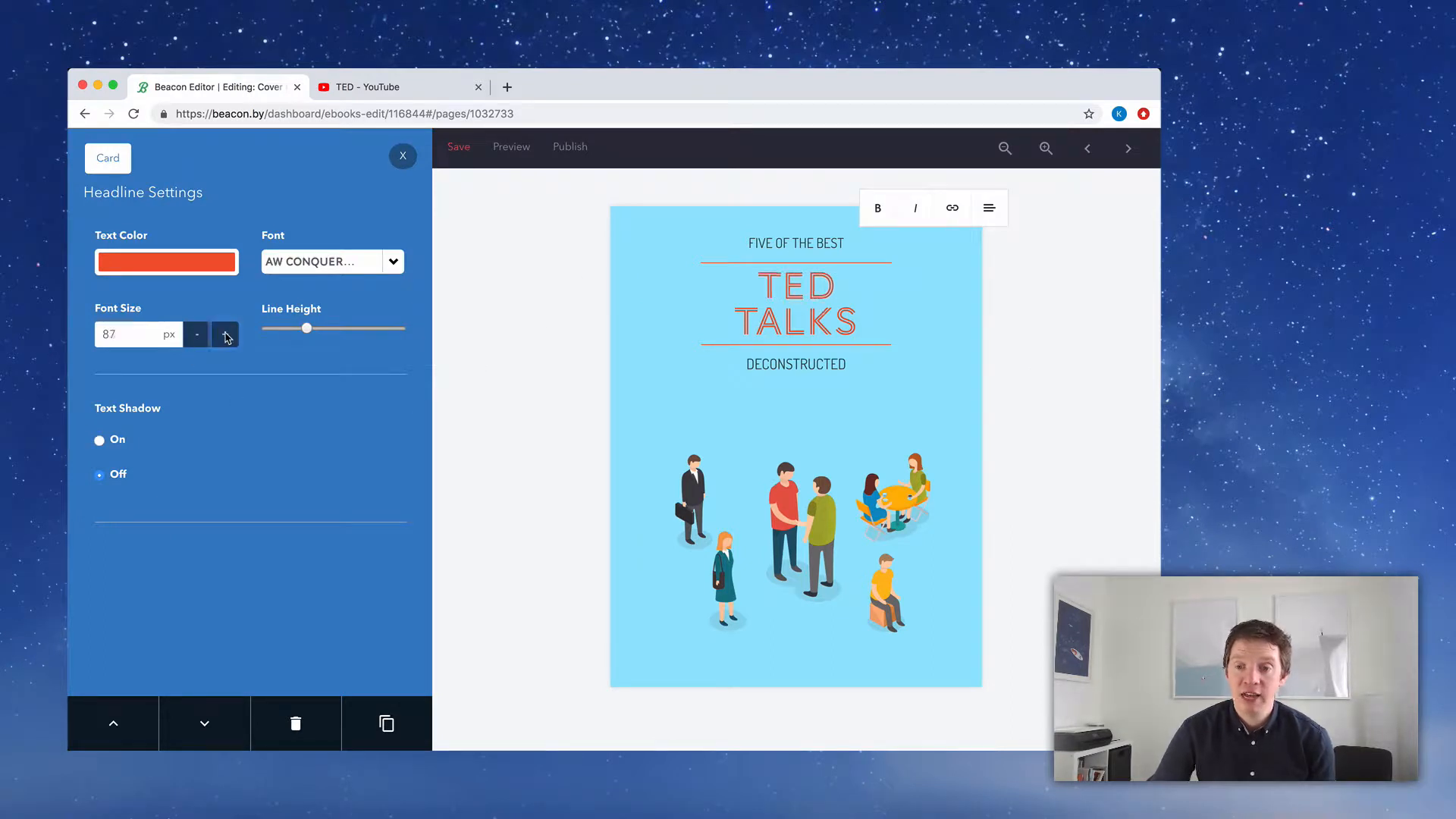
left_click(226, 334)
left_click(226, 334)
left_click(226, 334)
left_click(226, 334)
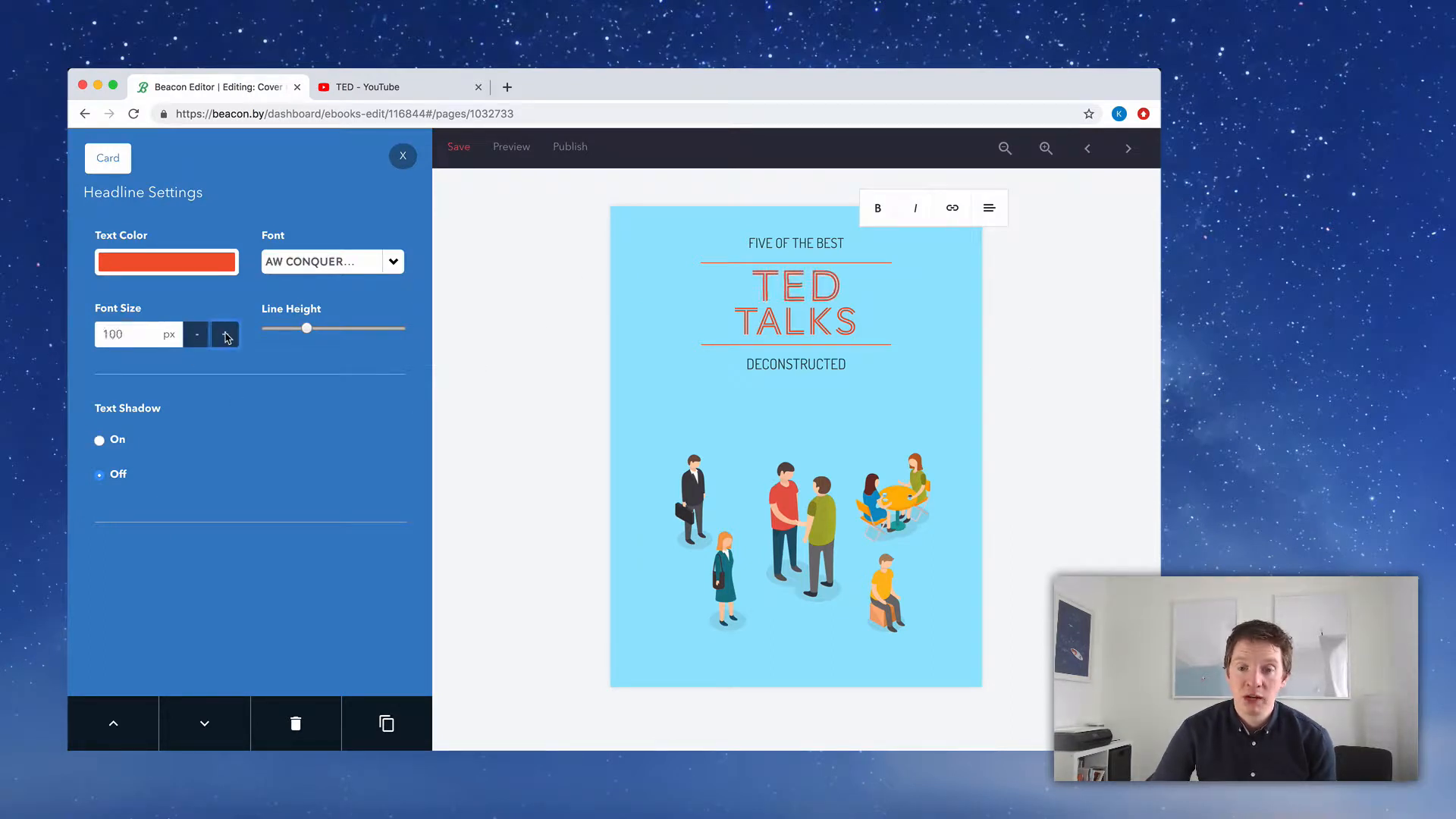
left_click(226, 334)
left_click(226, 335)
left_click(226, 334)
left_click(227, 337)
left_click(227, 337)
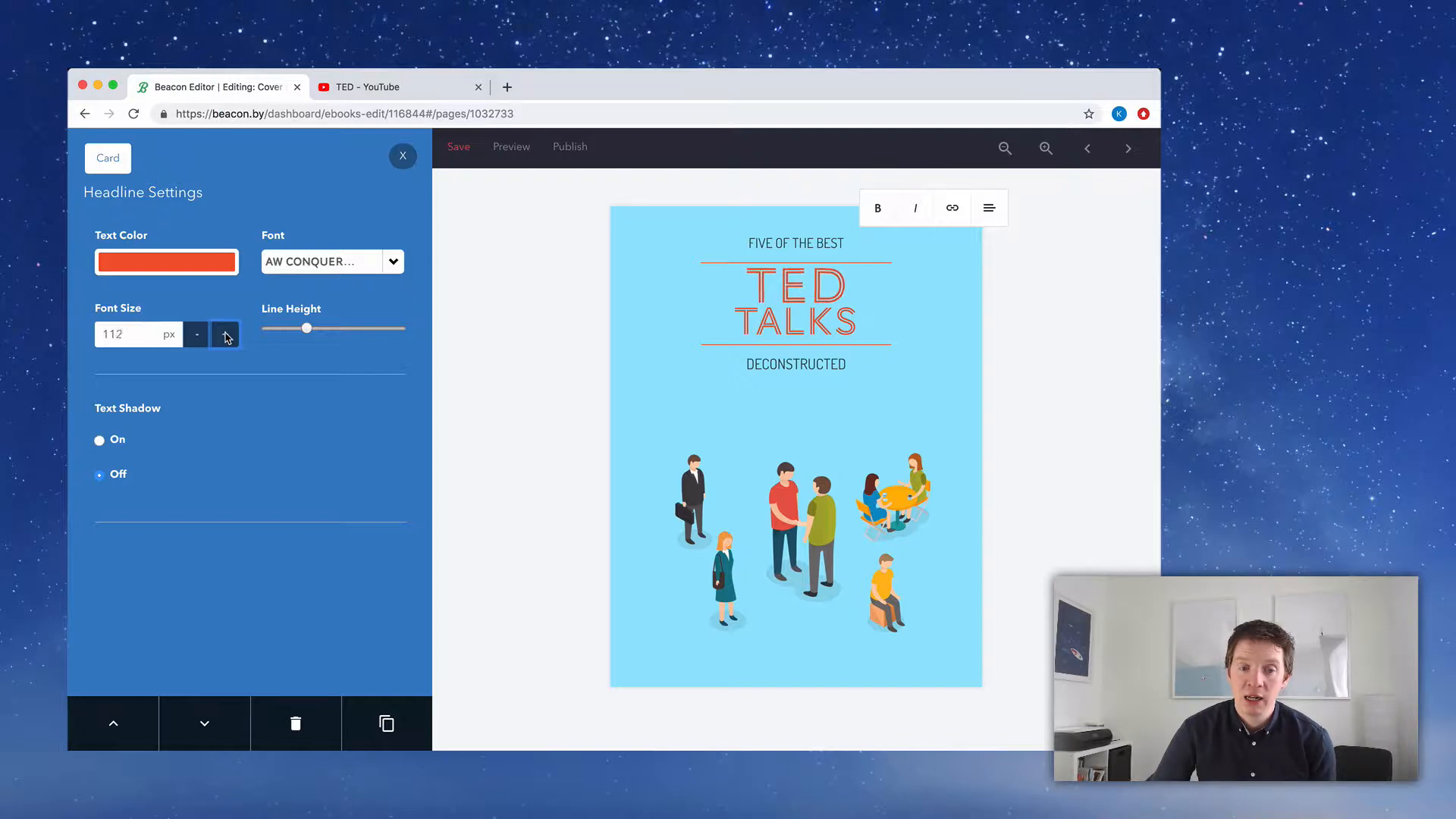
left_click(109, 332)
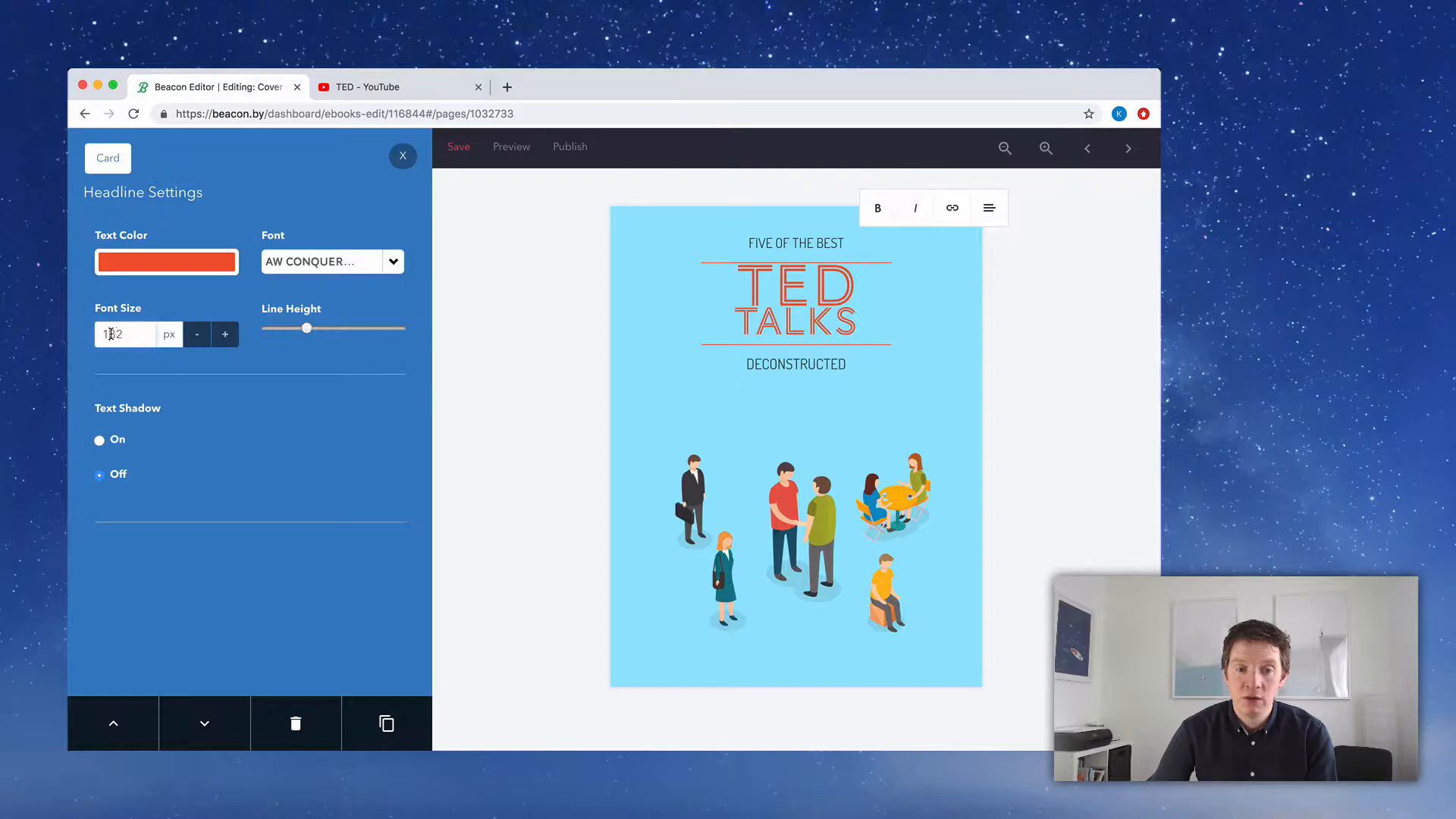
type("4")
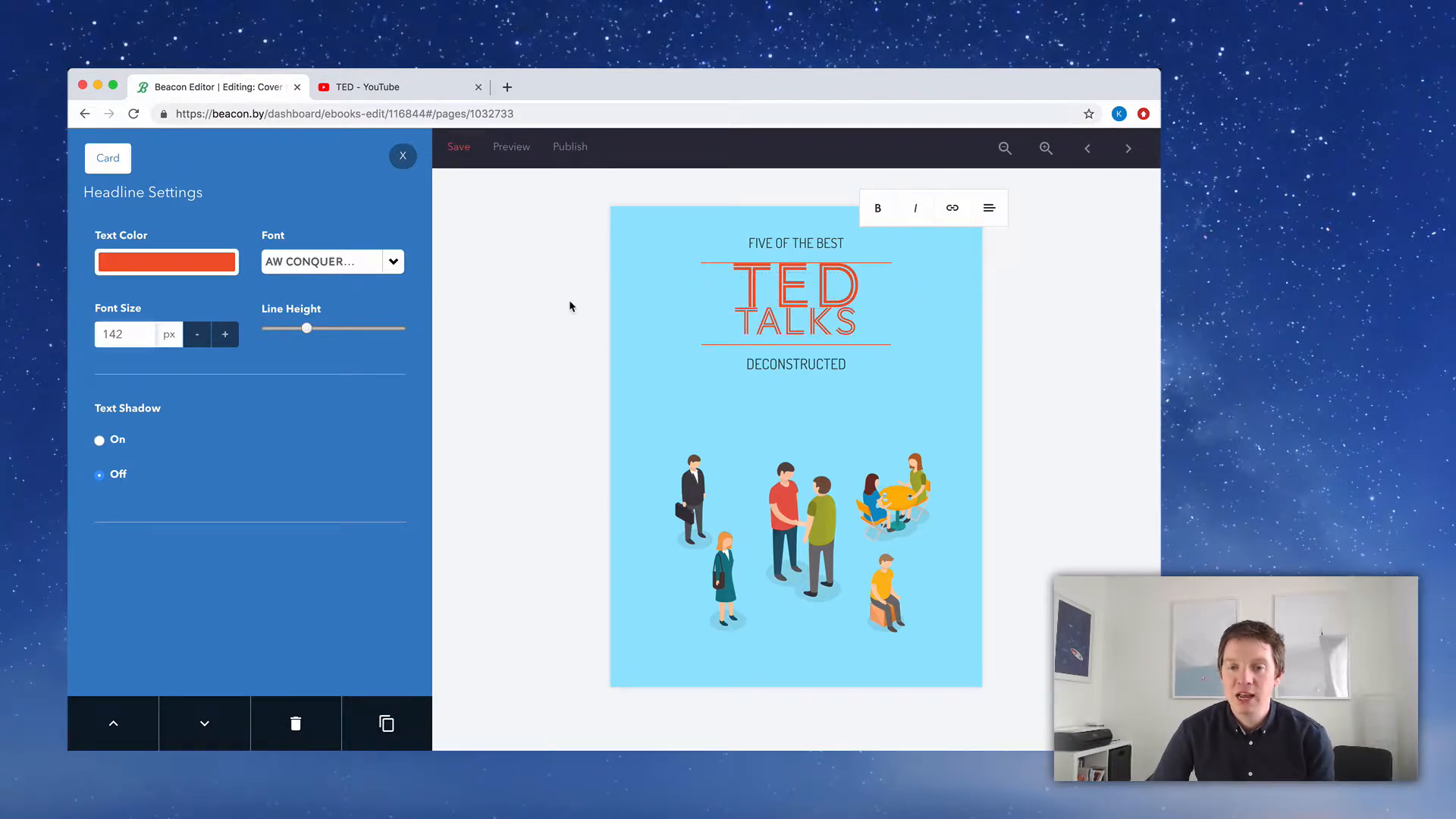
left_click_drag(307, 332, 334, 330)
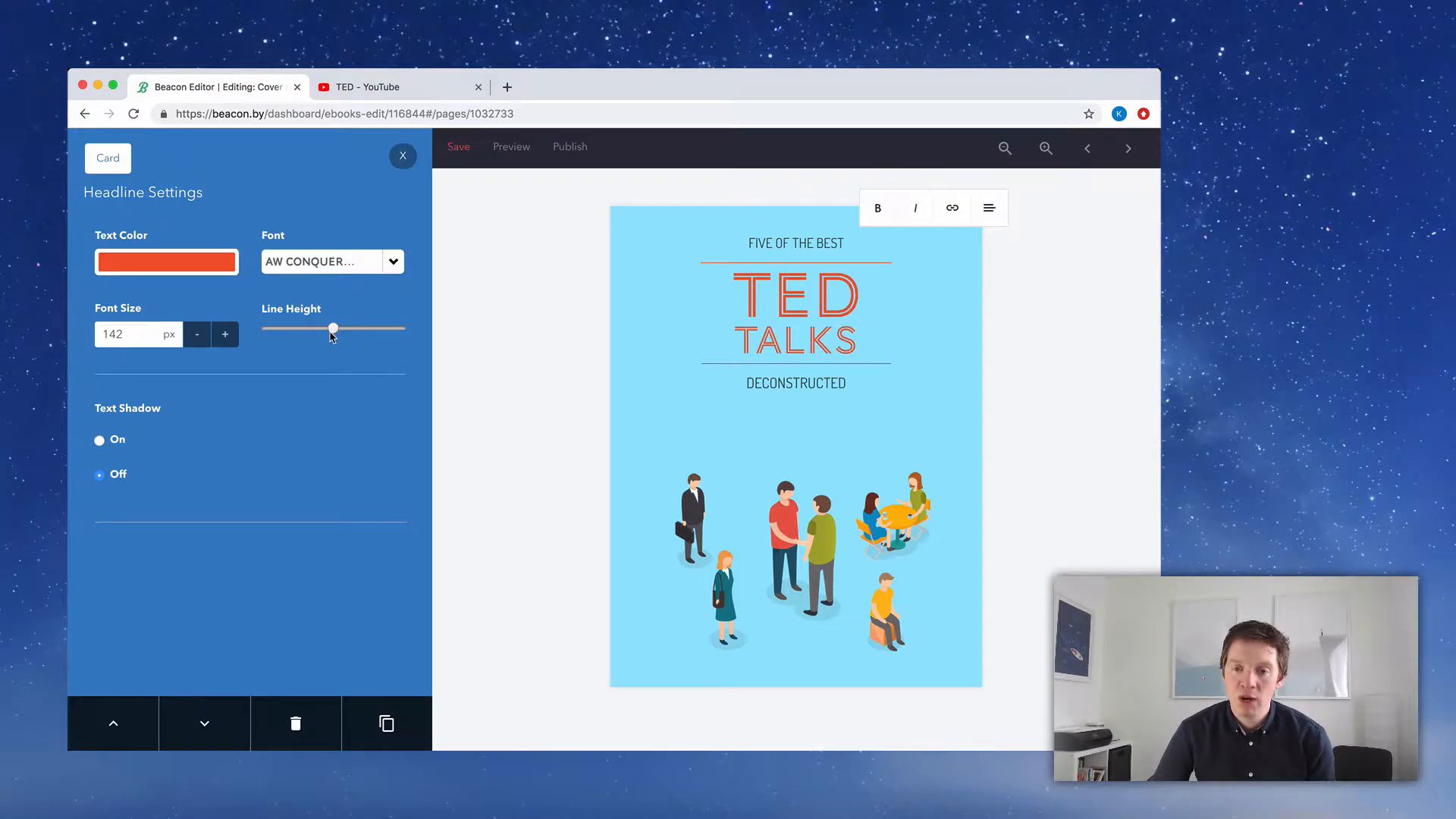
left_click(402, 155)
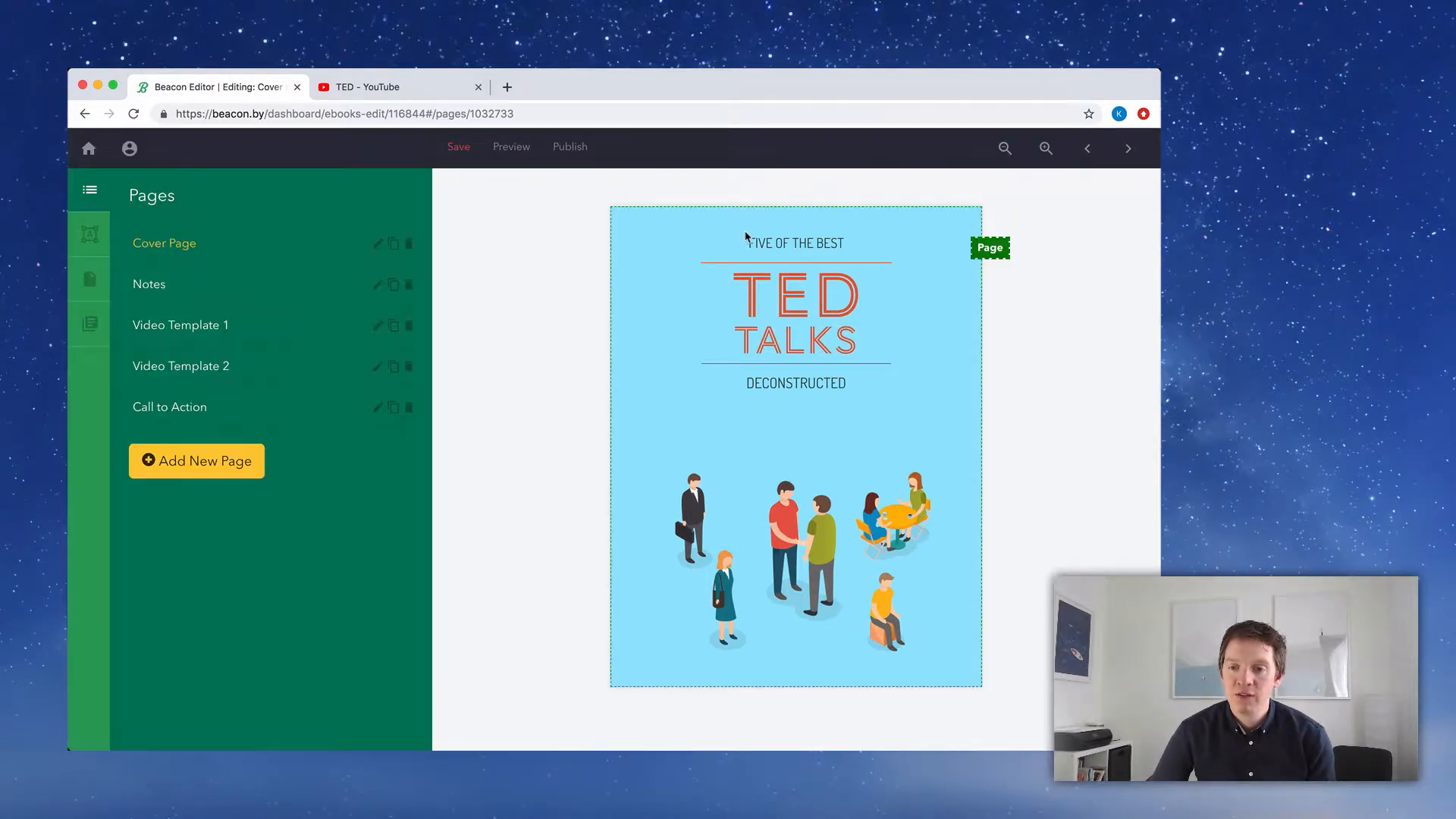
Set the font size of the "FIVE OF THE BEST" line to 36 px
left_click(772, 244)
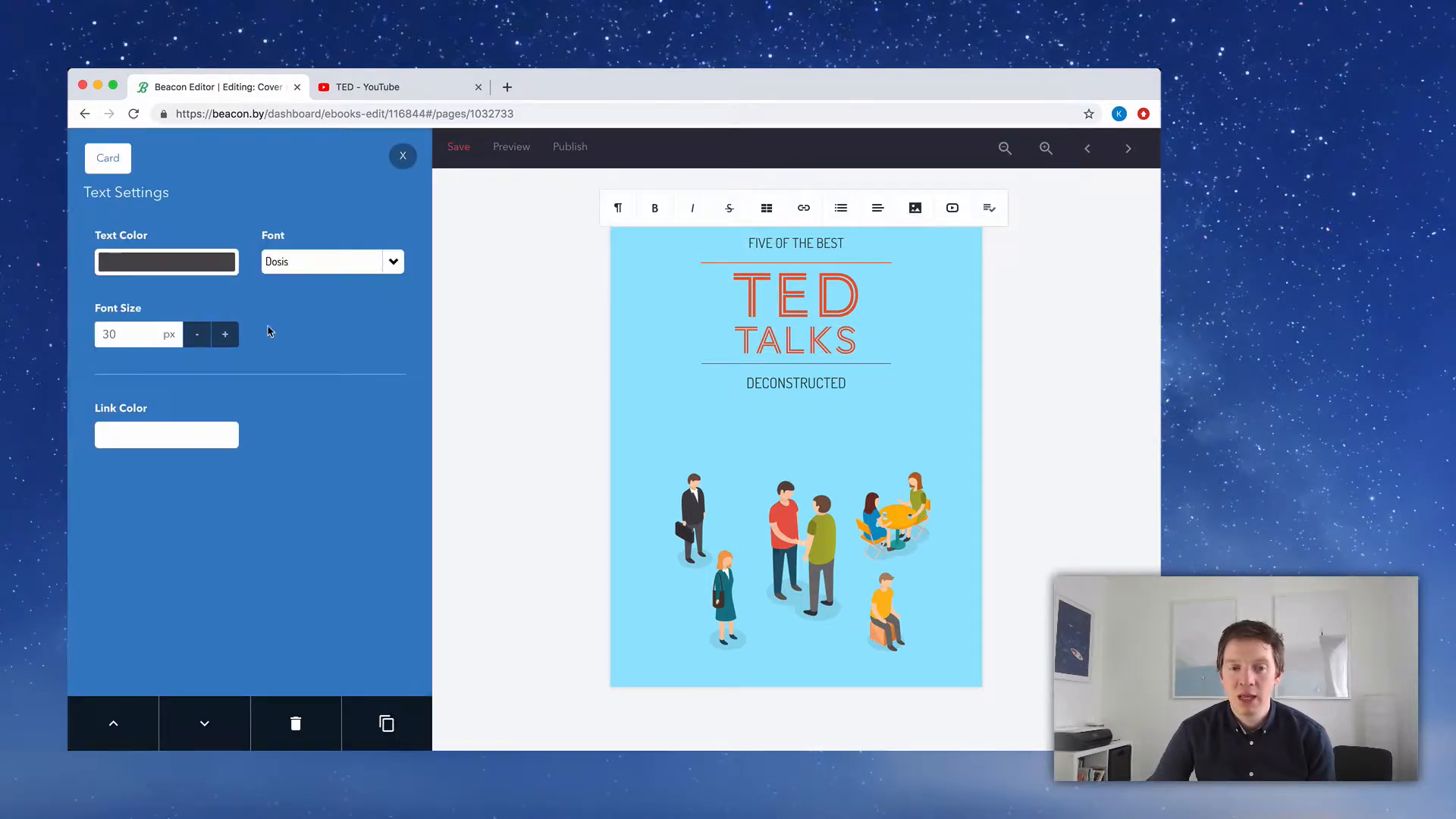
left_click(225, 338)
left_click(225, 338)
left_click(225, 338)
left_click(225, 337)
left_click(225, 337)
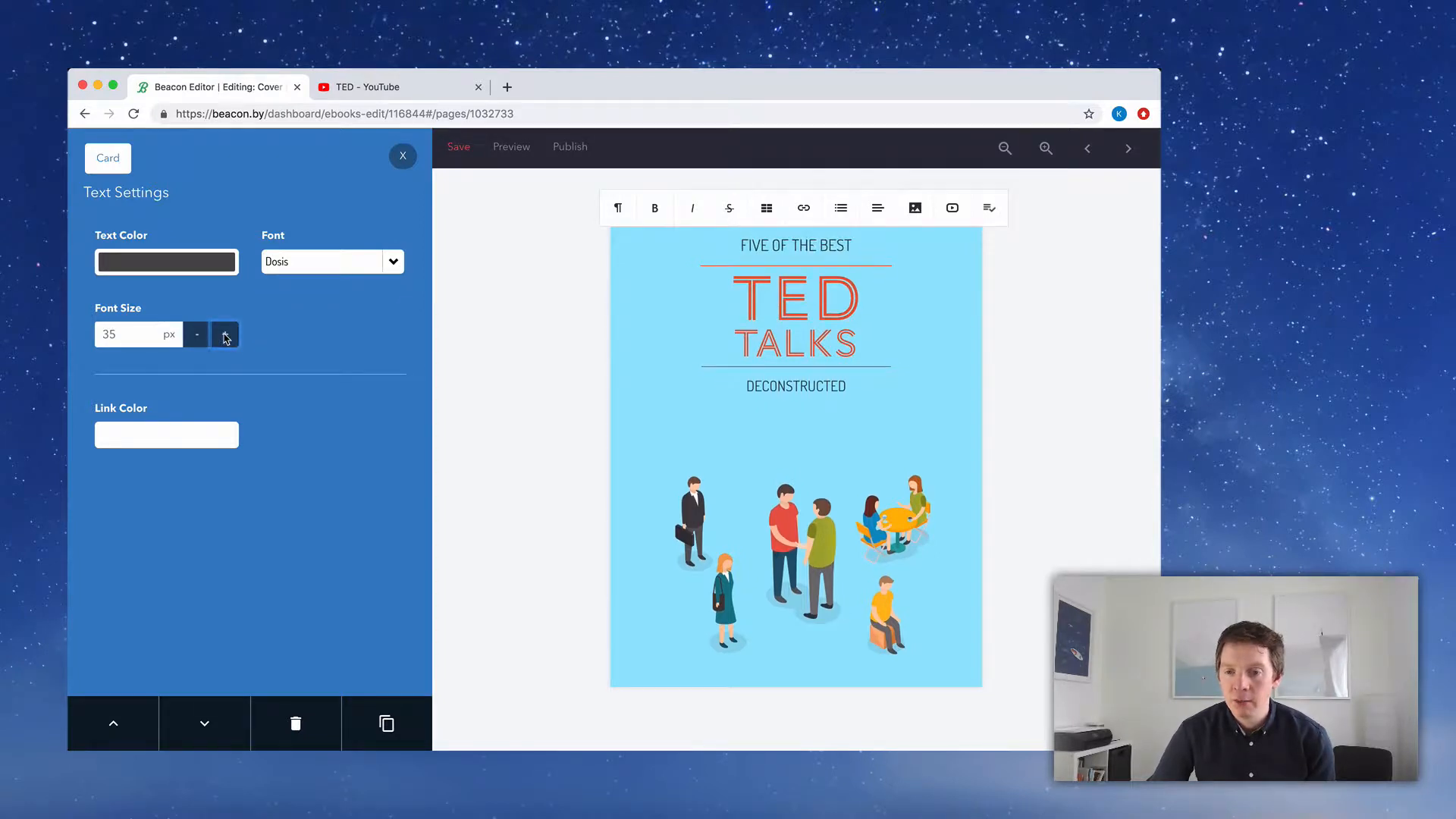
left_click(225, 338)
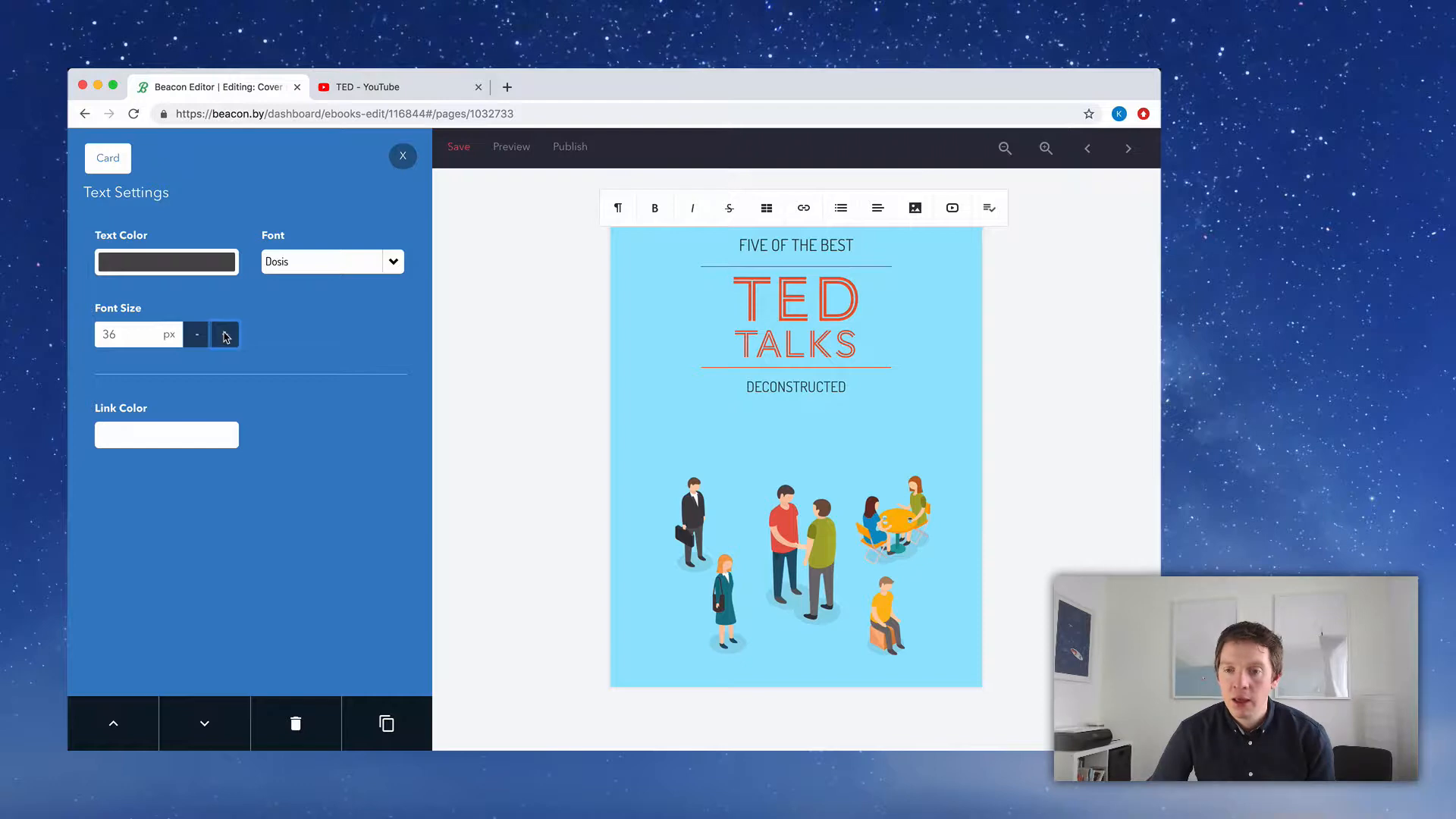
Set the font size of the "DECONSTRUCTED" line to 36 px
left_click(739, 378)
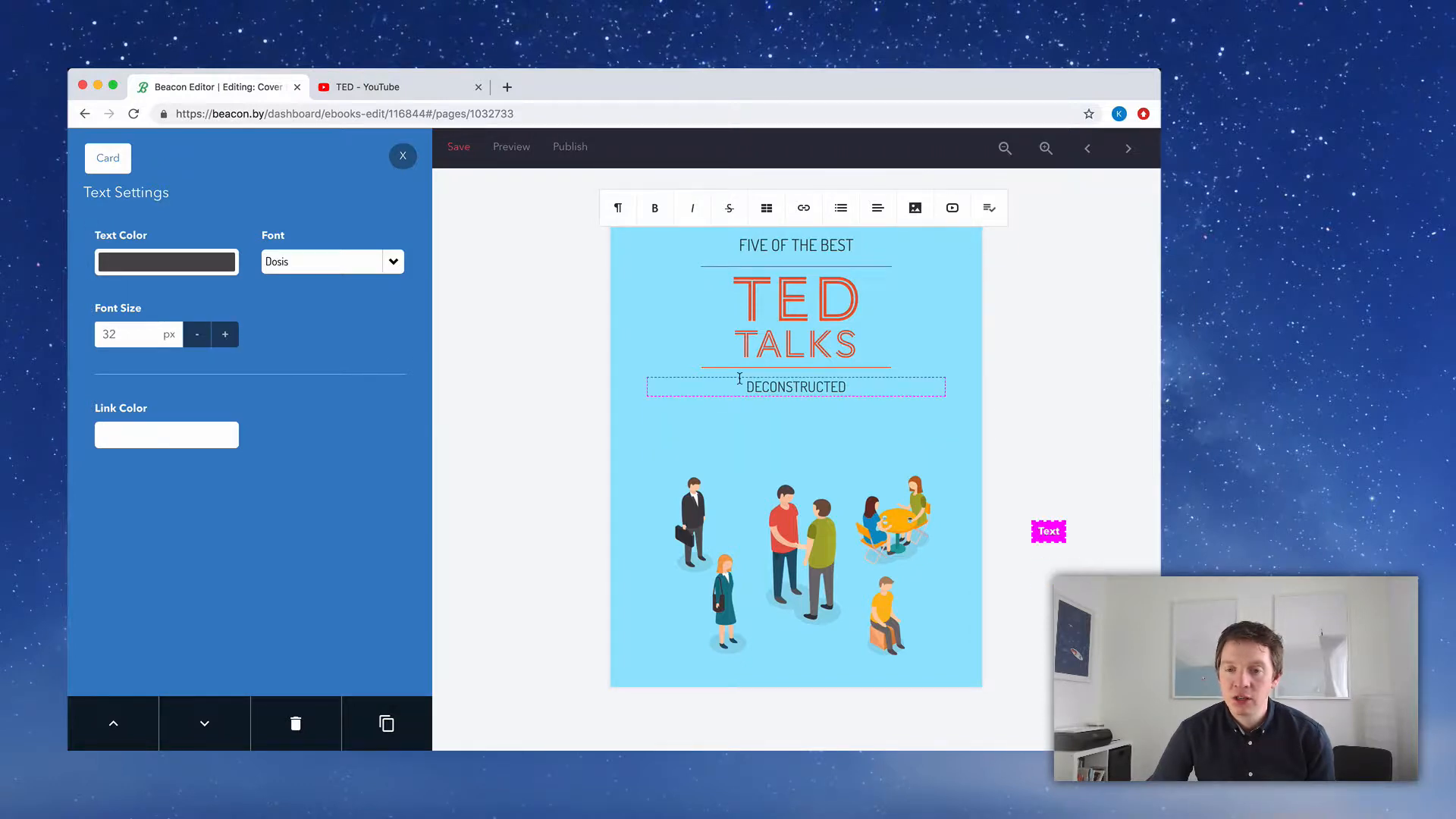
left_click(225, 335)
left_click(225, 335)
left_click(225, 335)
left_click(226, 334)
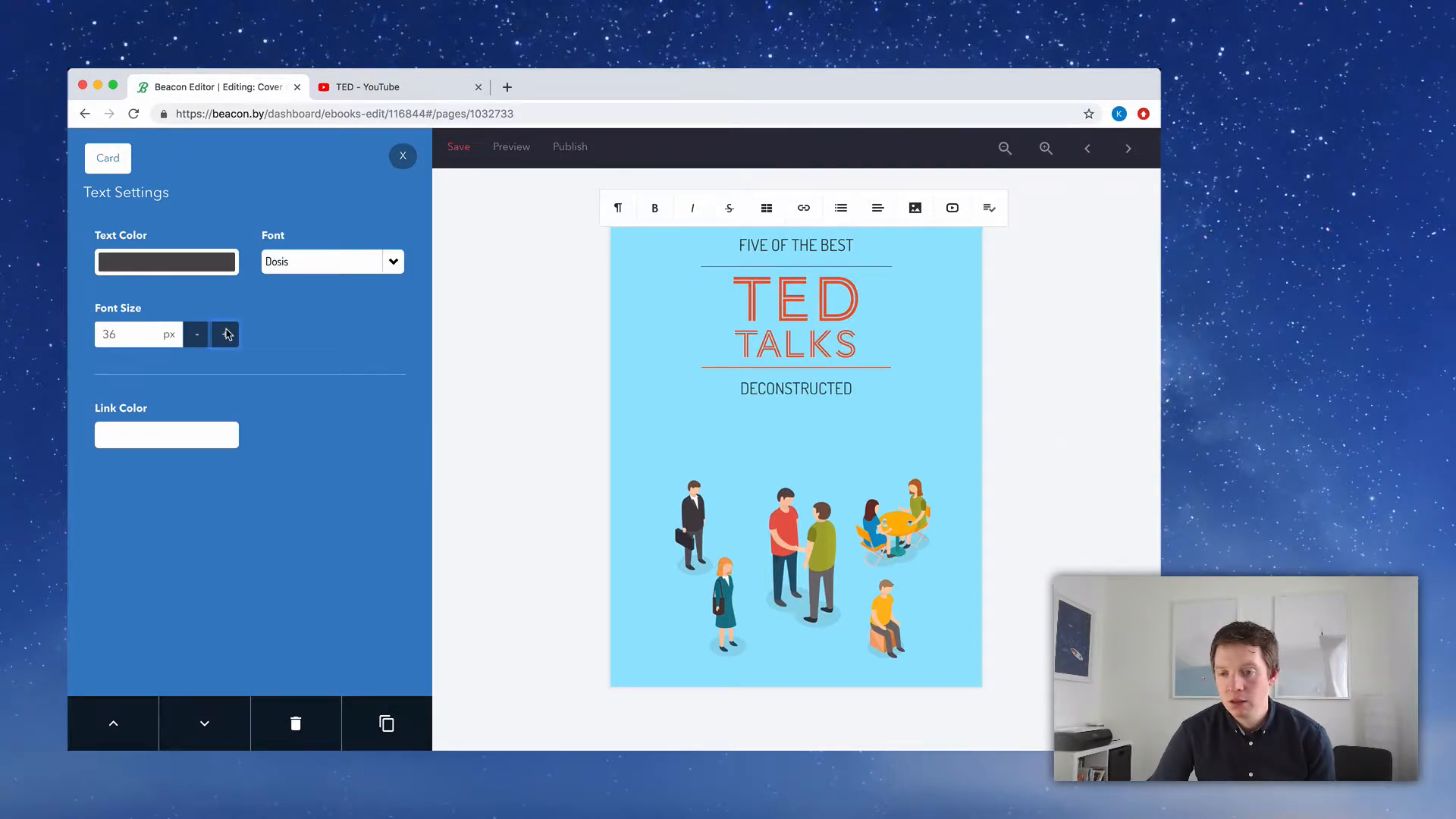
left_click(403, 156)
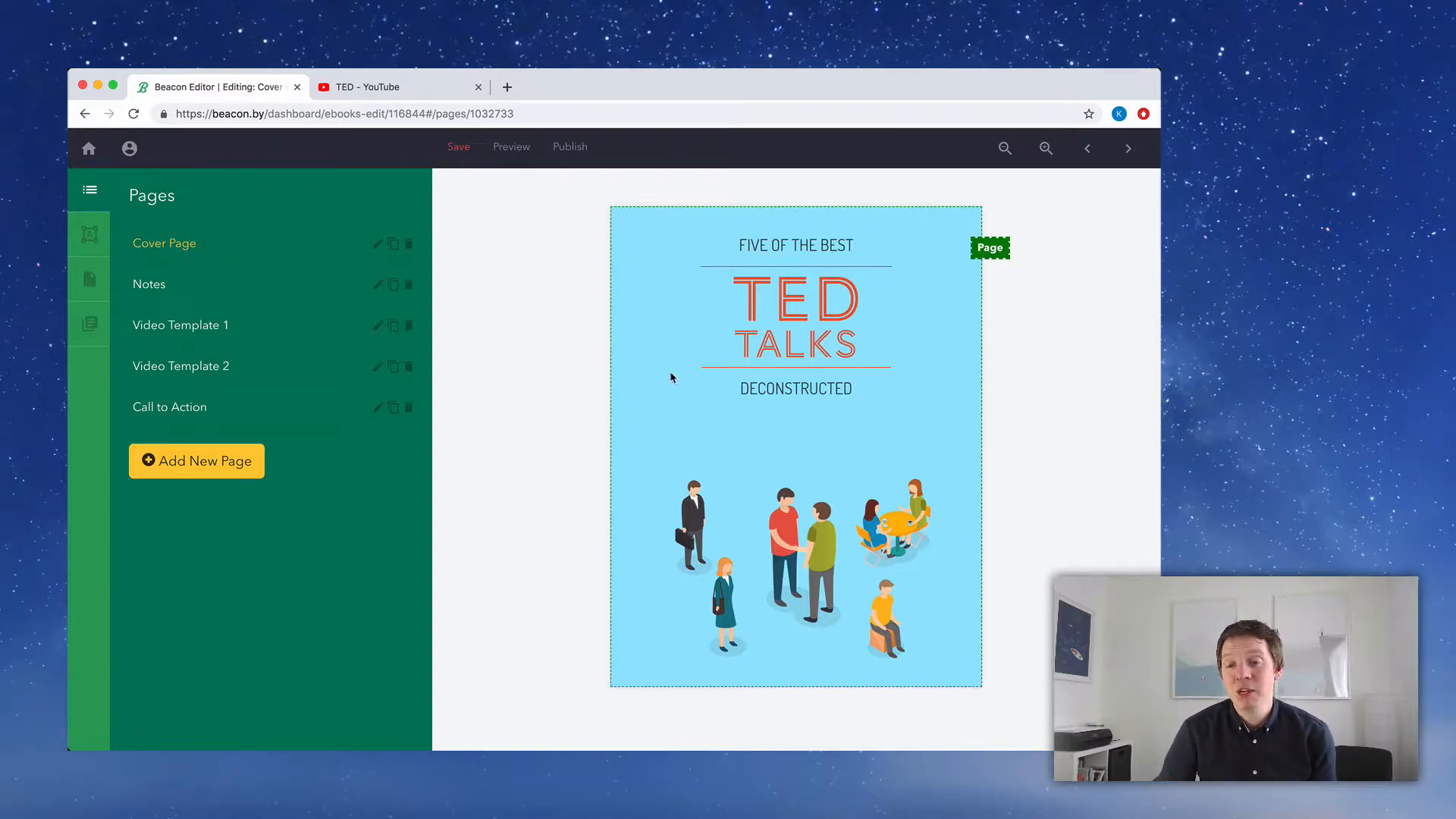
Shorten the dividers below and above the "TED TALKS" title to about the width of the title
left_click(709, 369)
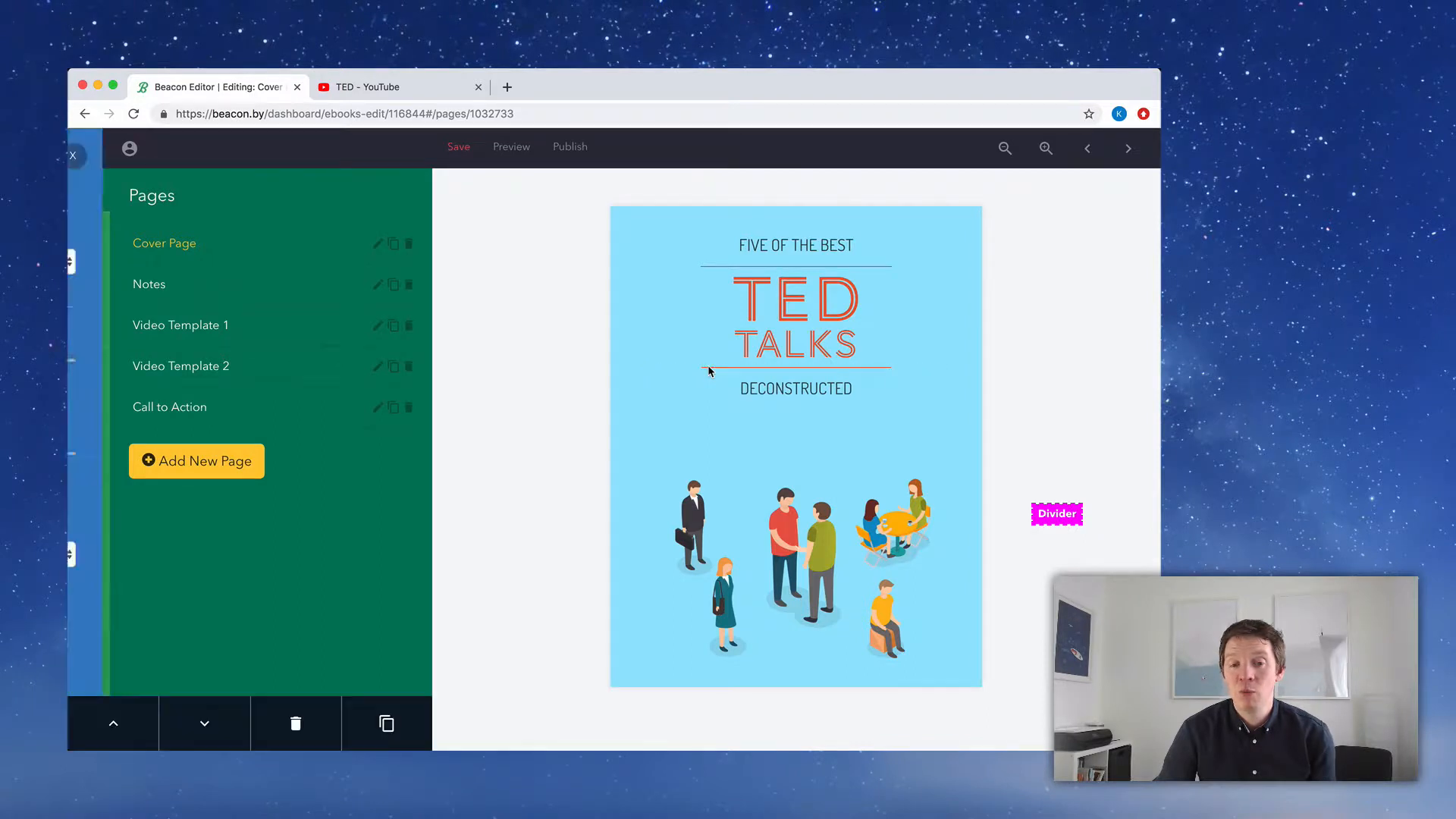
left_click_drag(252, 362, 187, 369)
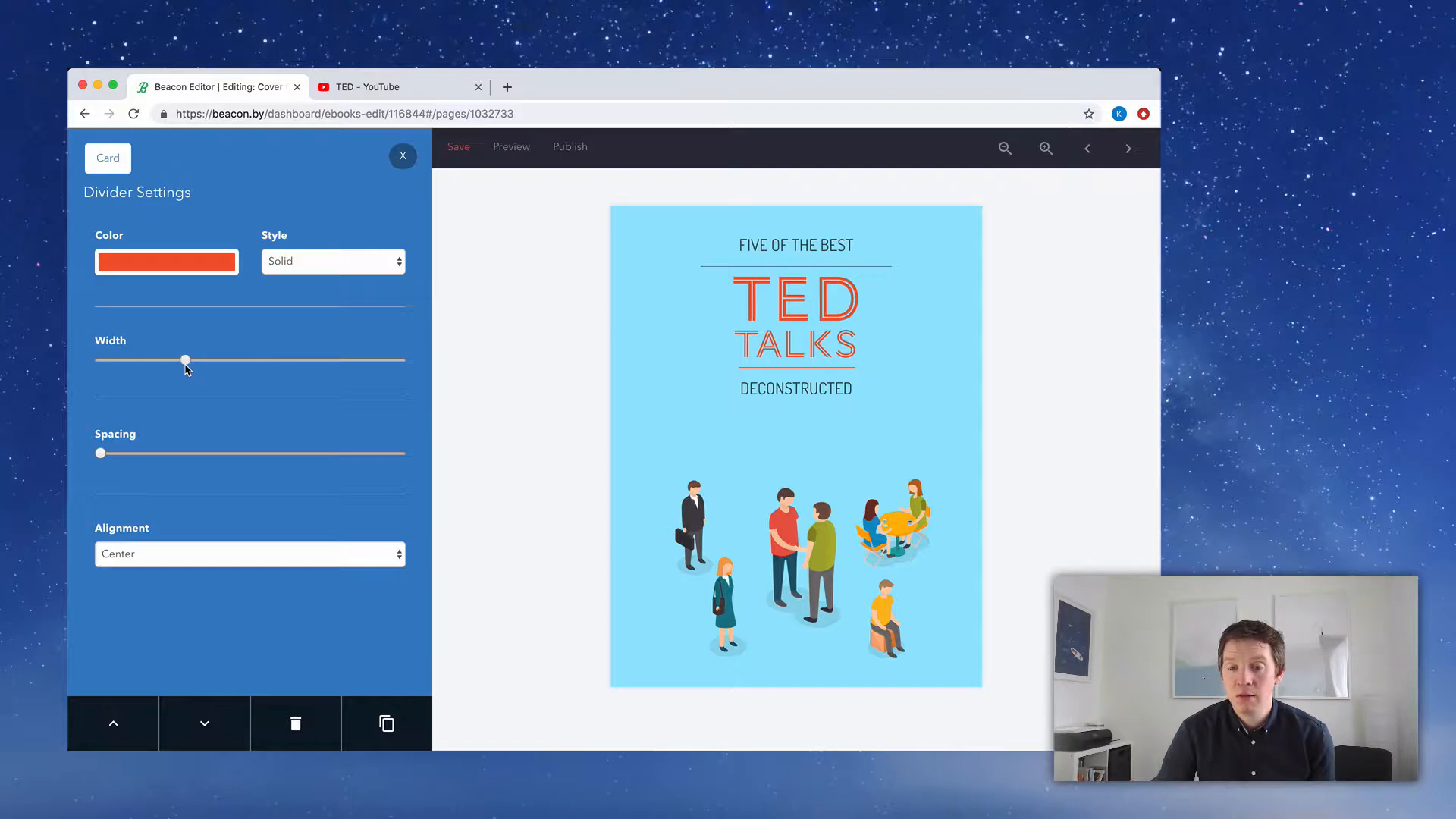
left_click(402, 157)
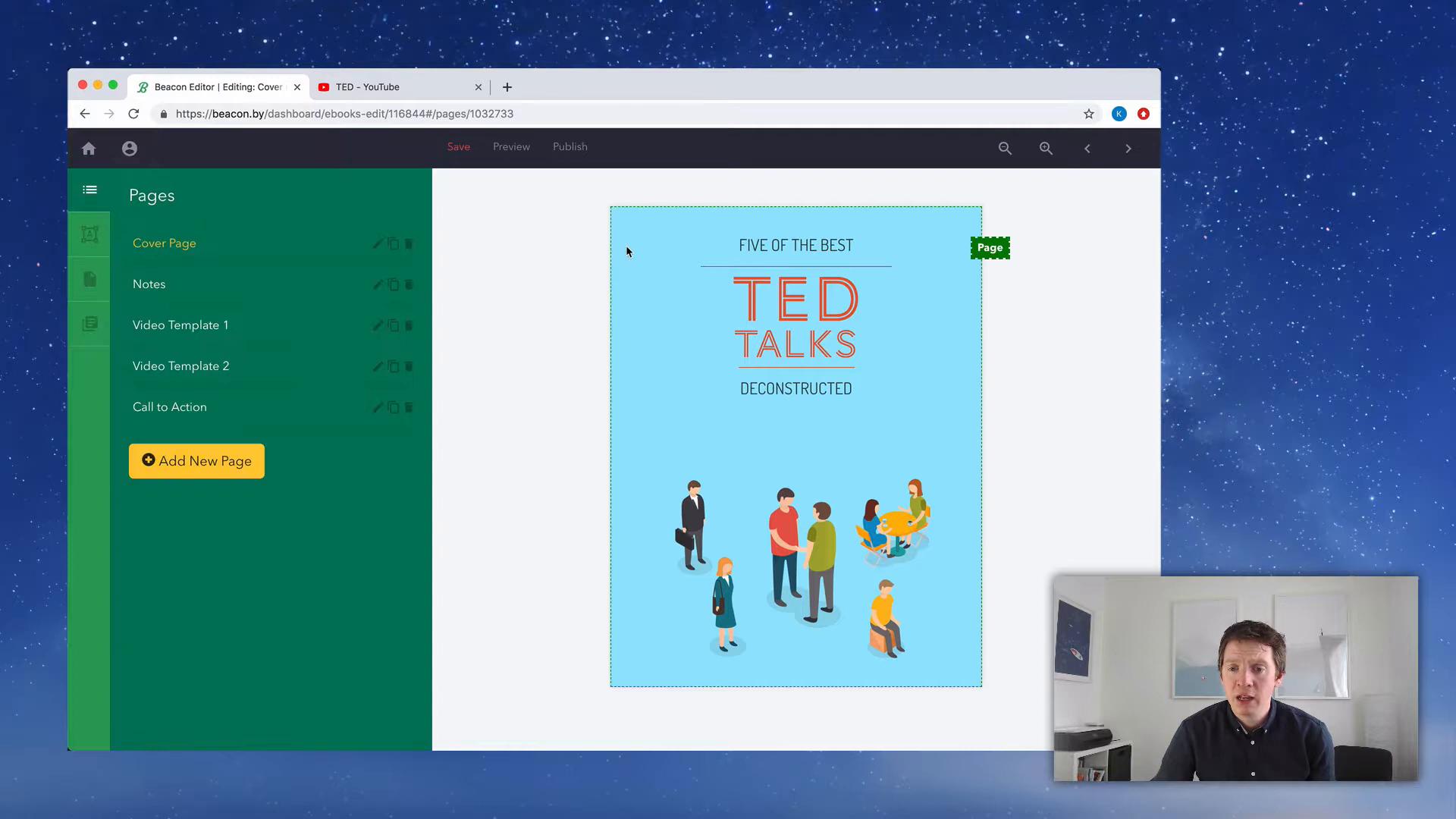
left_click(706, 267)
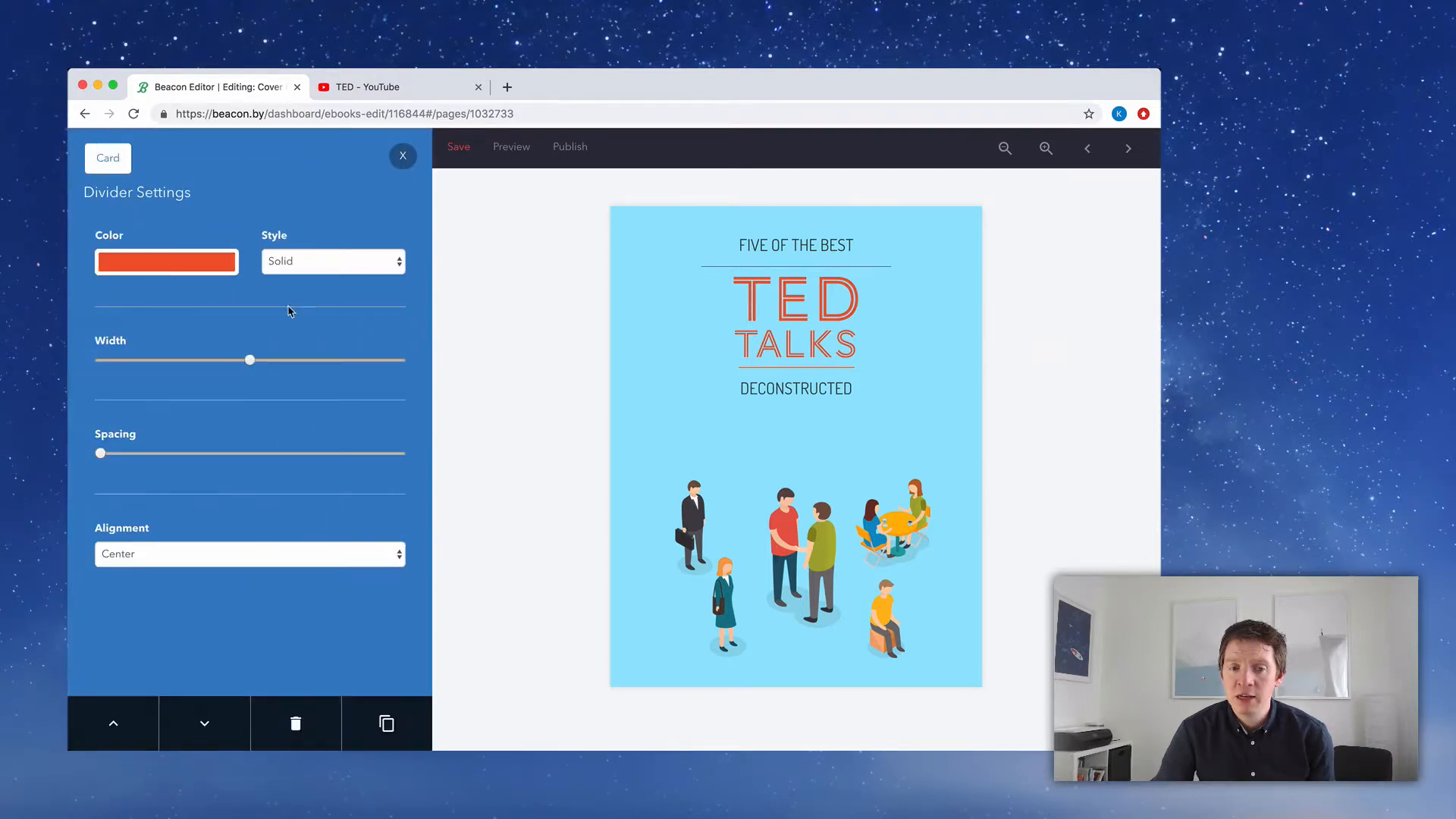
left_click_drag(250, 362, 194, 364)
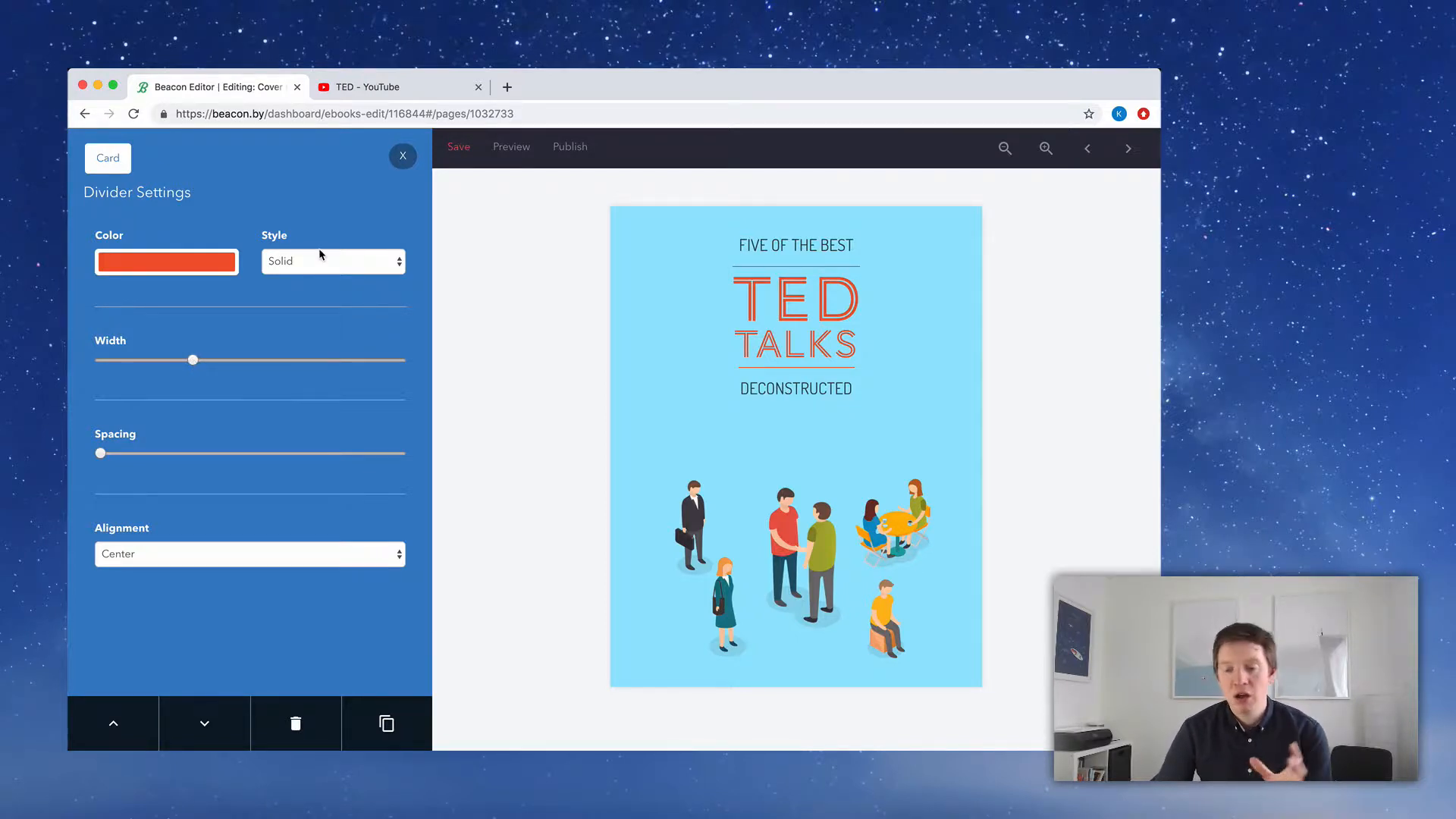
left_click(401, 157)
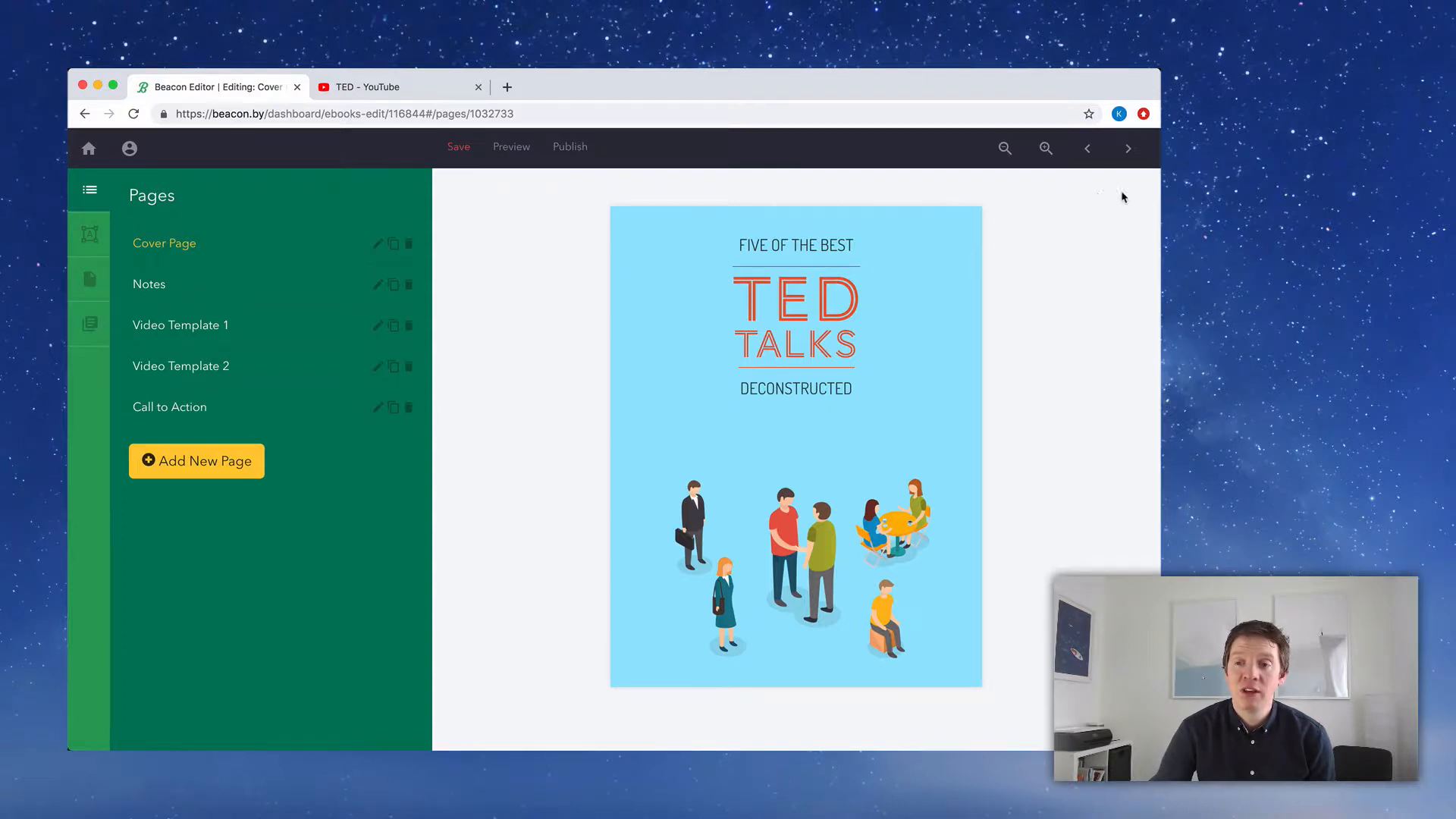
Rewrite the Notes page intro as "Public speaking. Is there anything people dread more?" with three body paragraphs on learning from TED Talks, and save
left_click(1120, 156)
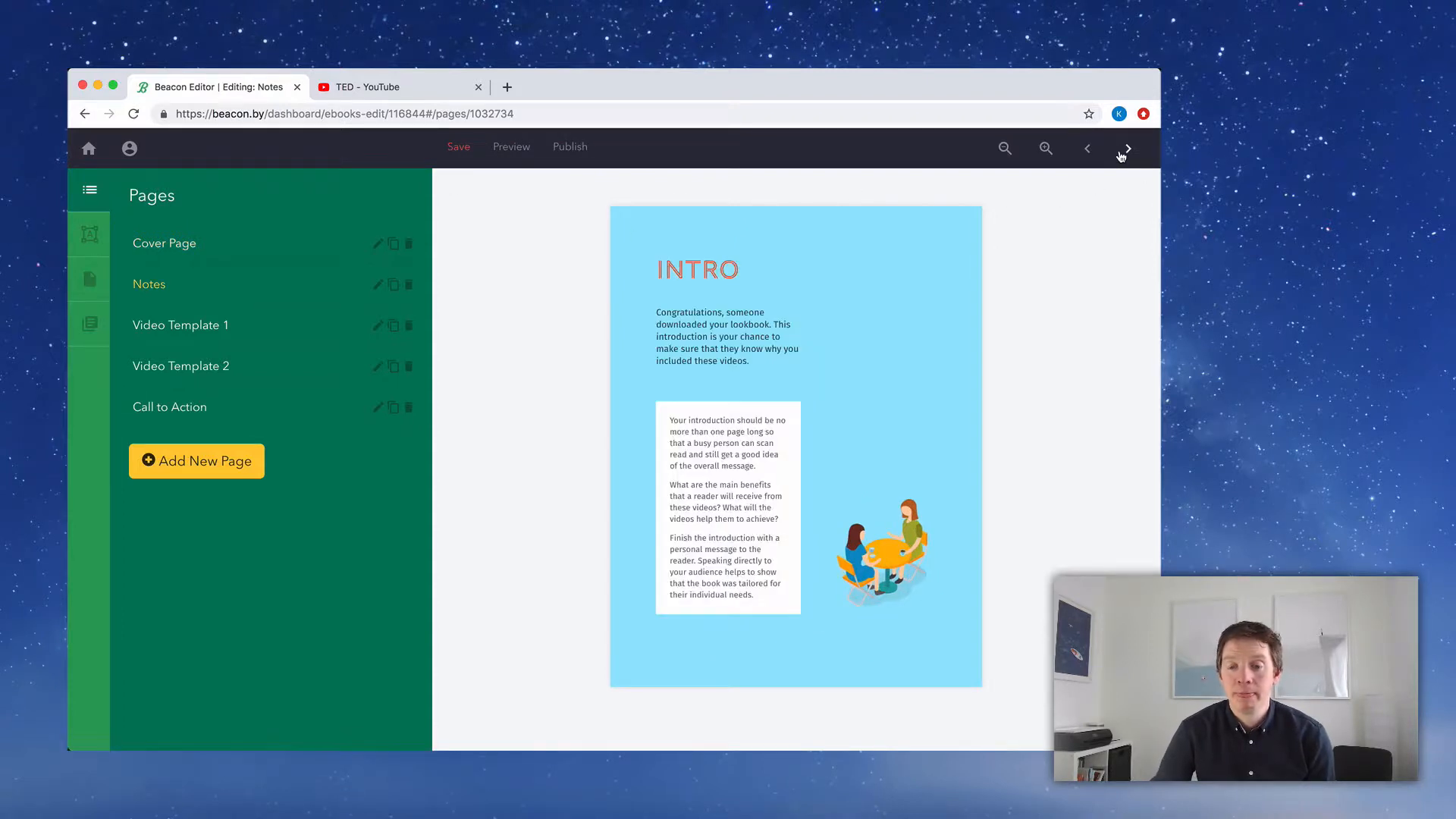
left_click(1048, 151)
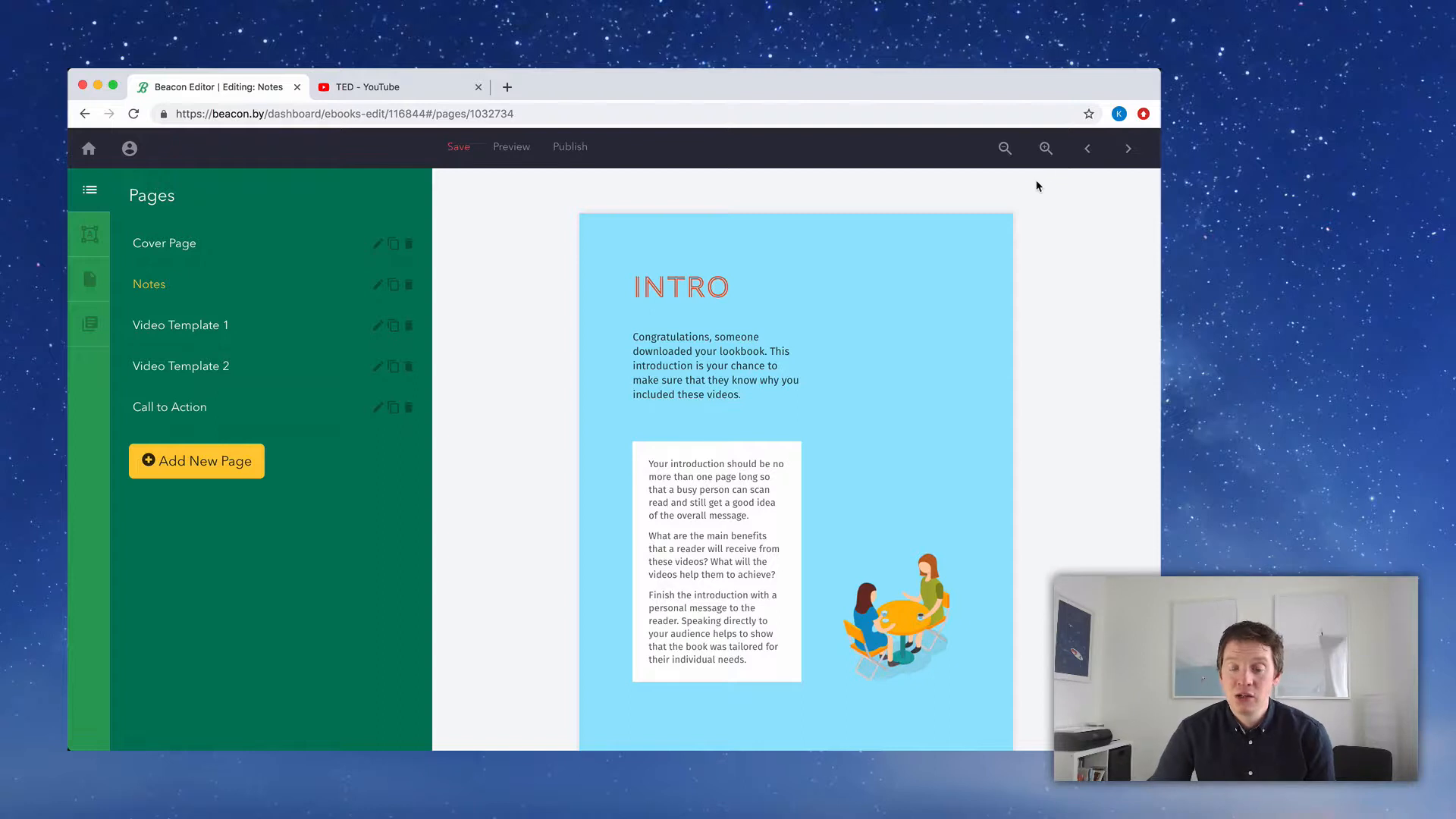
left_click(711, 365)
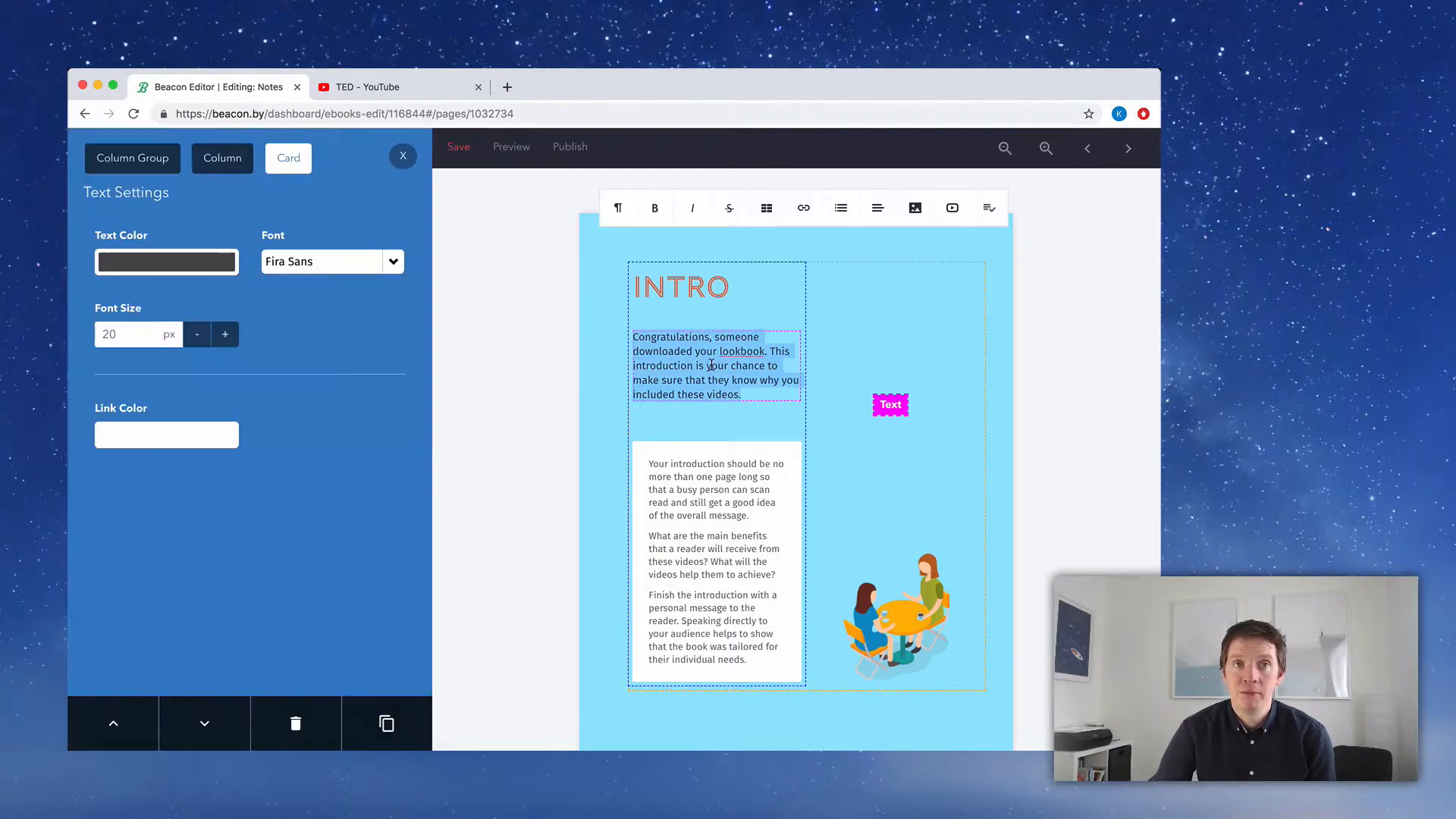
type("P")
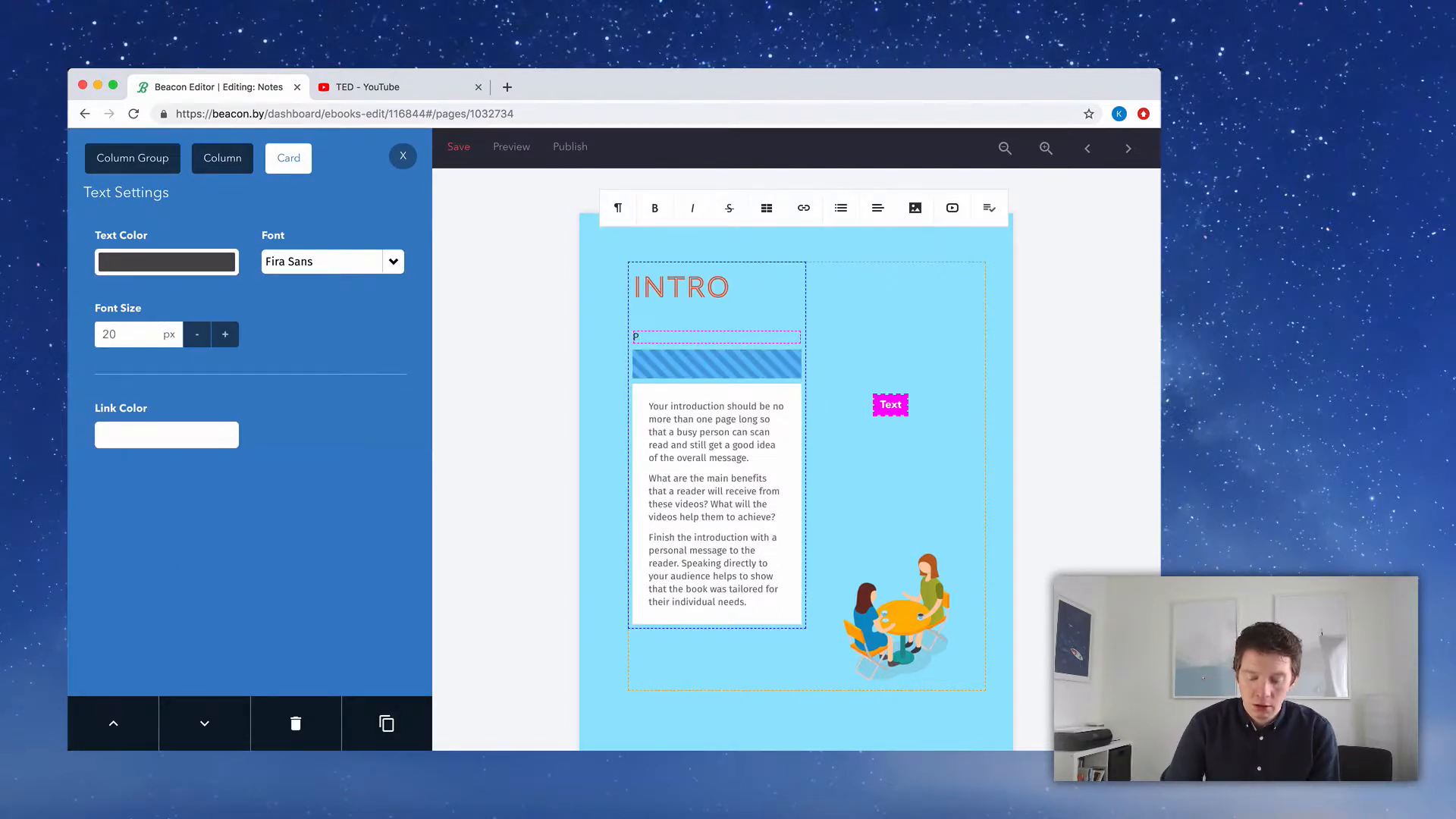
type("ublic")
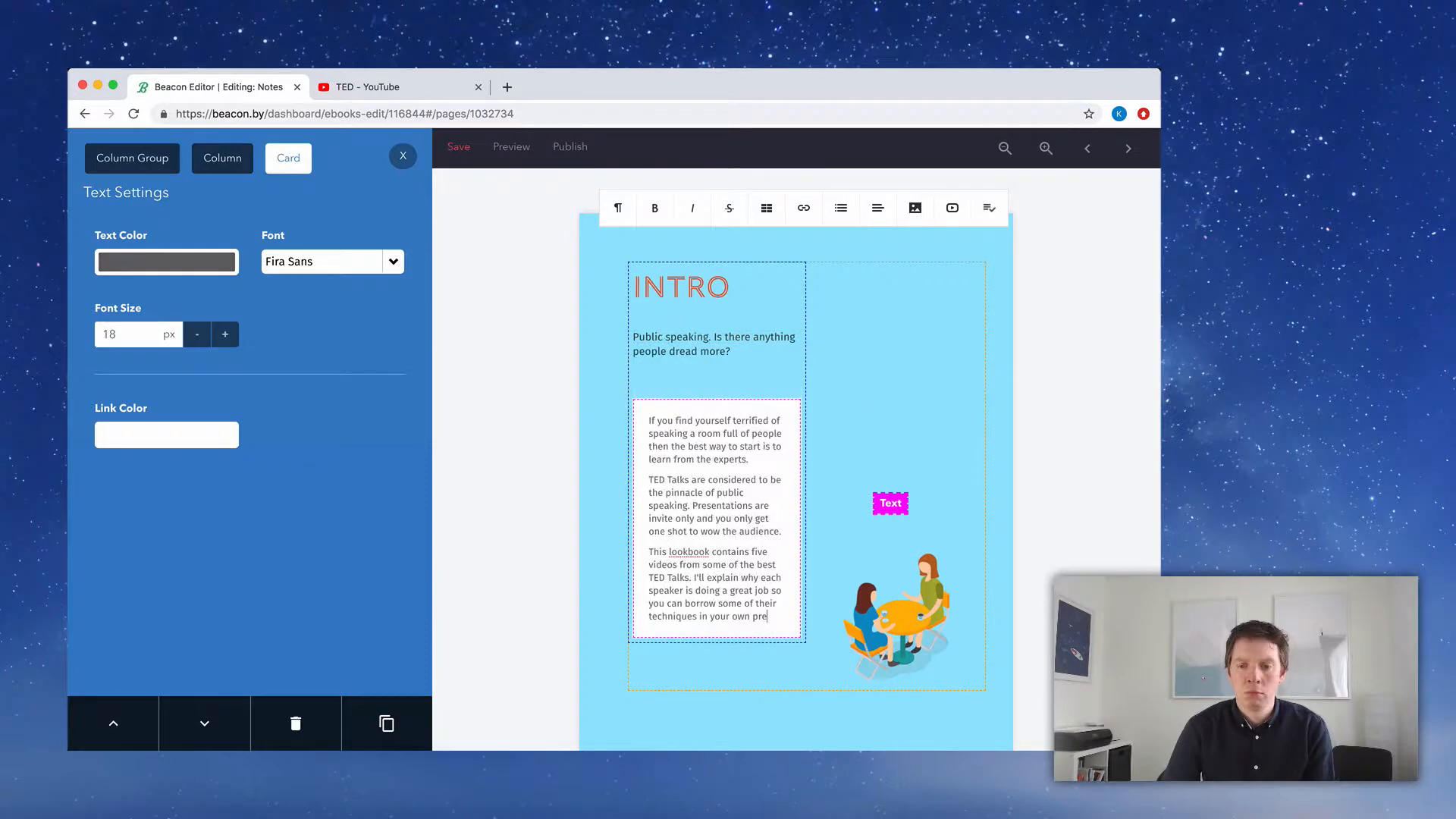
type("esentatio")
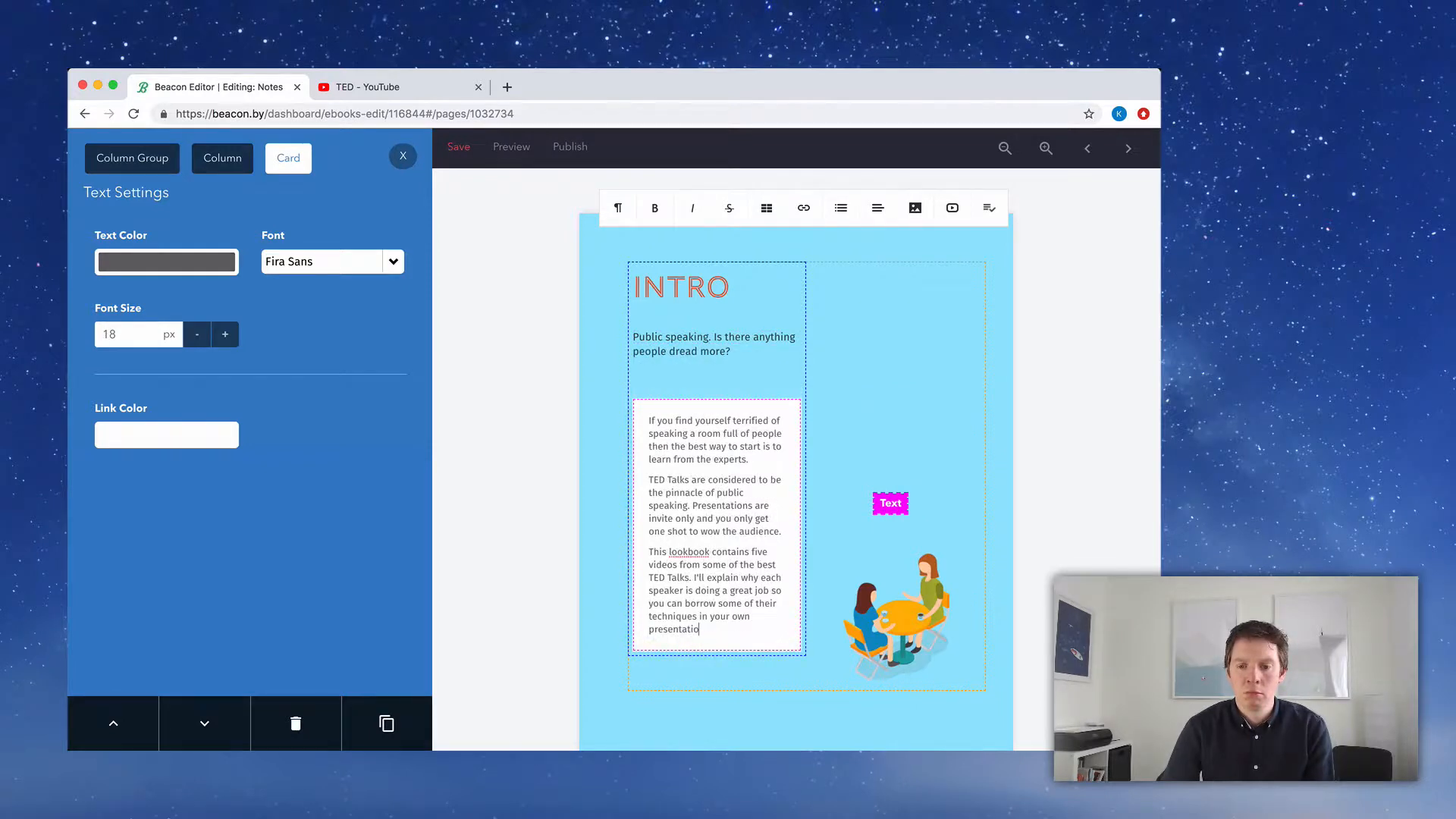
type("ns.")
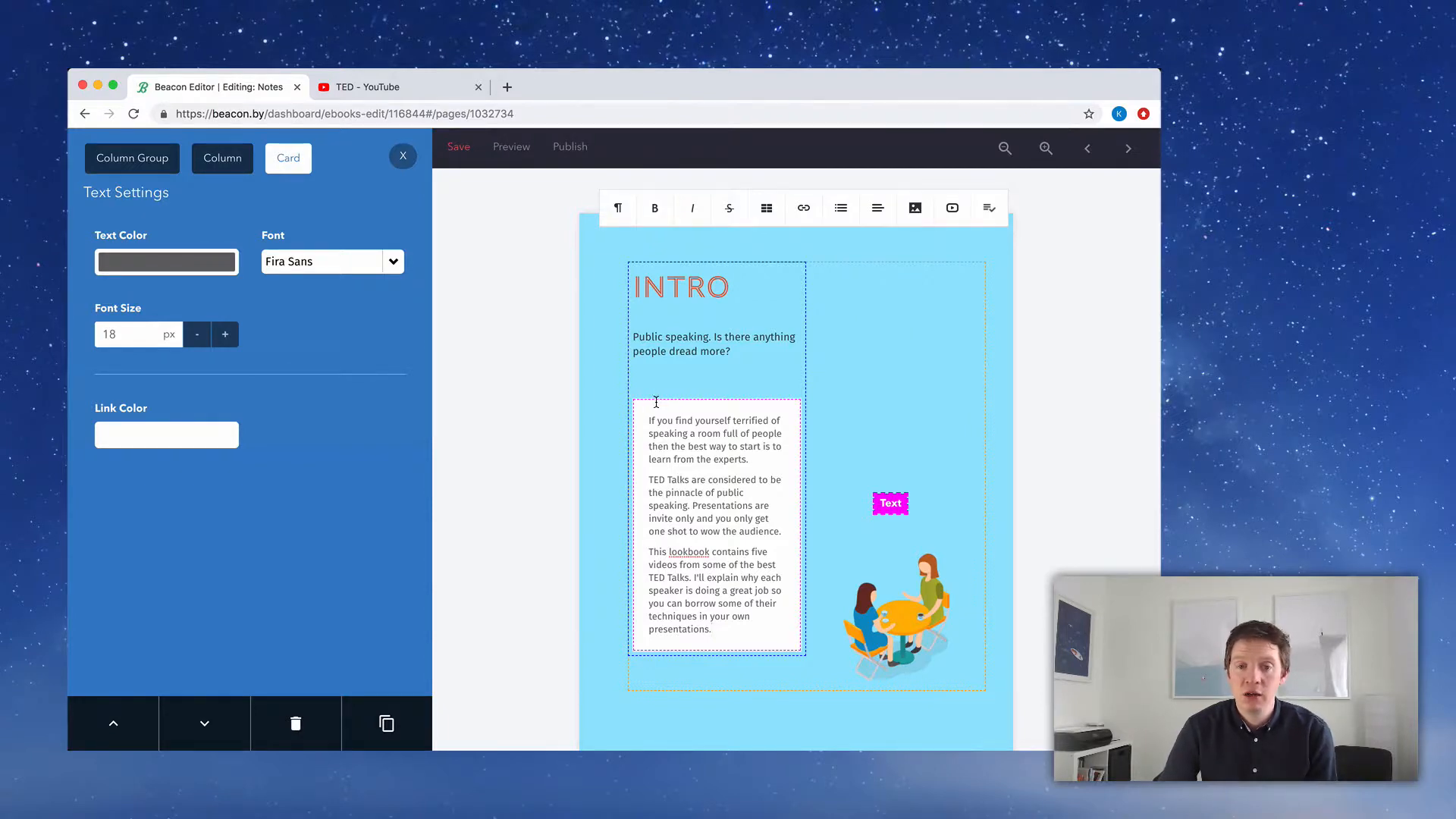
left_click(402, 157)
left_click(458, 149)
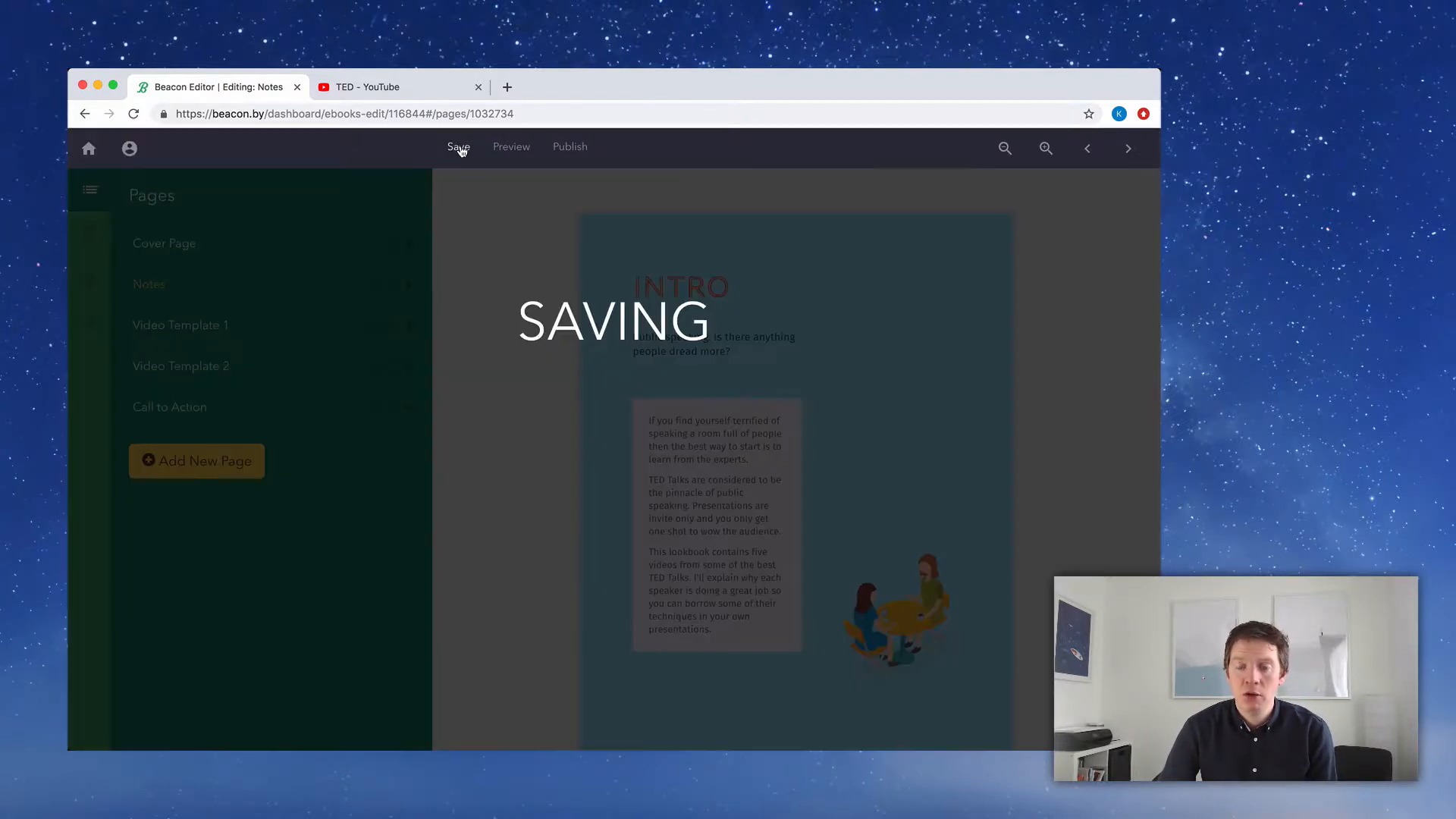
scroll(488, 245, "down", 1)
scroll(489, 245, "down", 1)
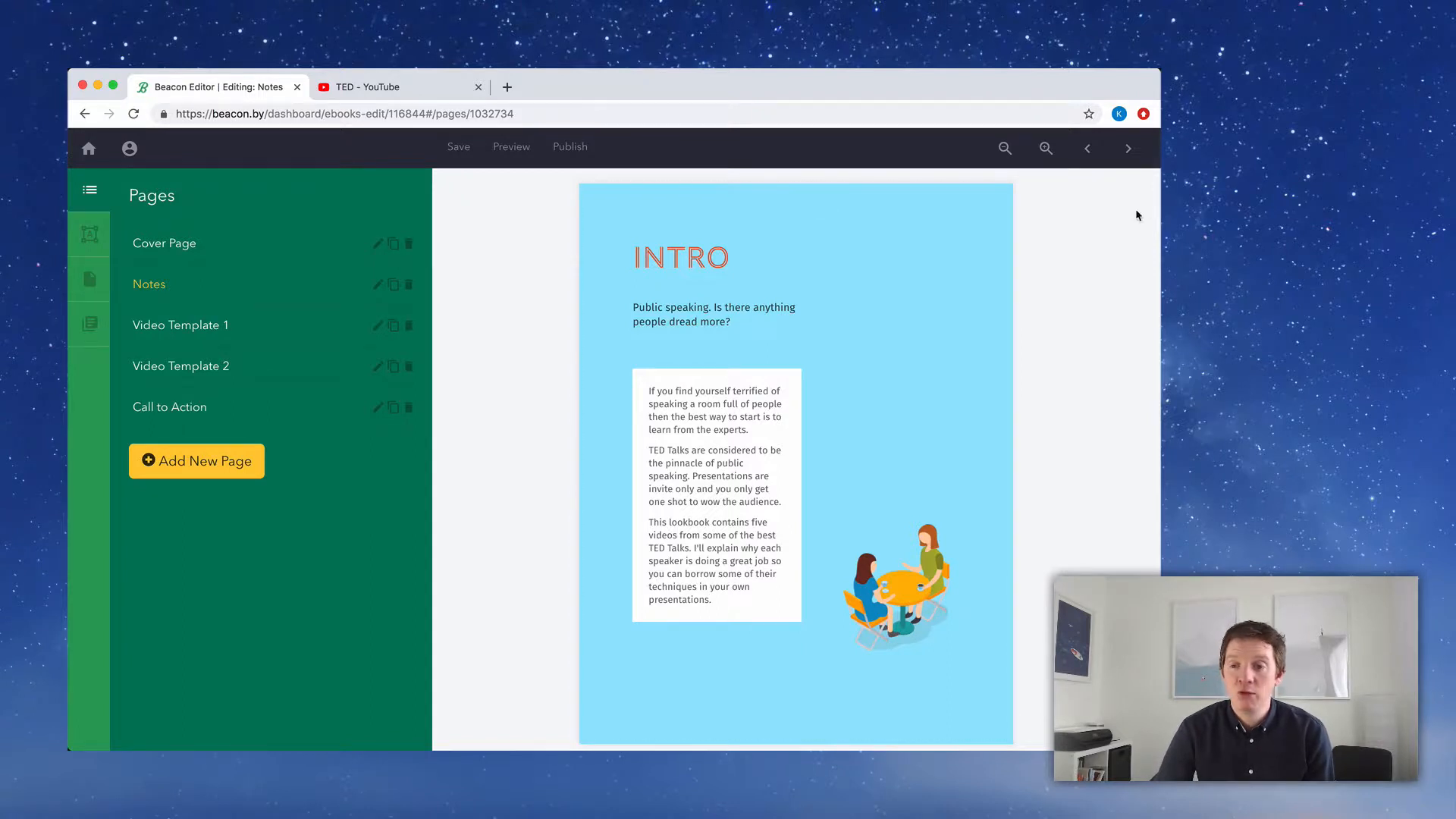
Open the Video Template 1 page, switch to YouTube and sort the TED channel's videos by most popular
left_click(1129, 150)
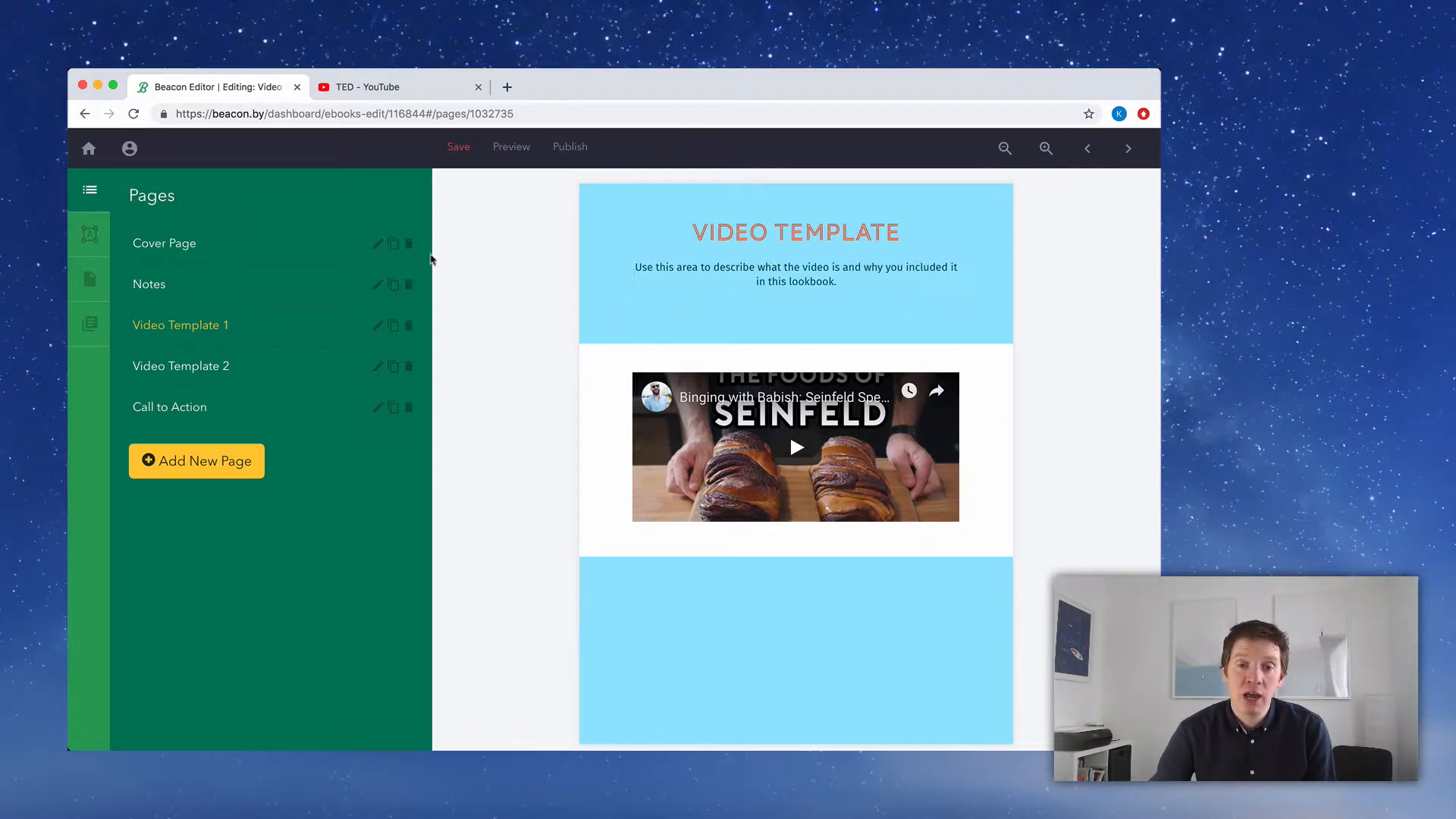
left_click(420, 88)
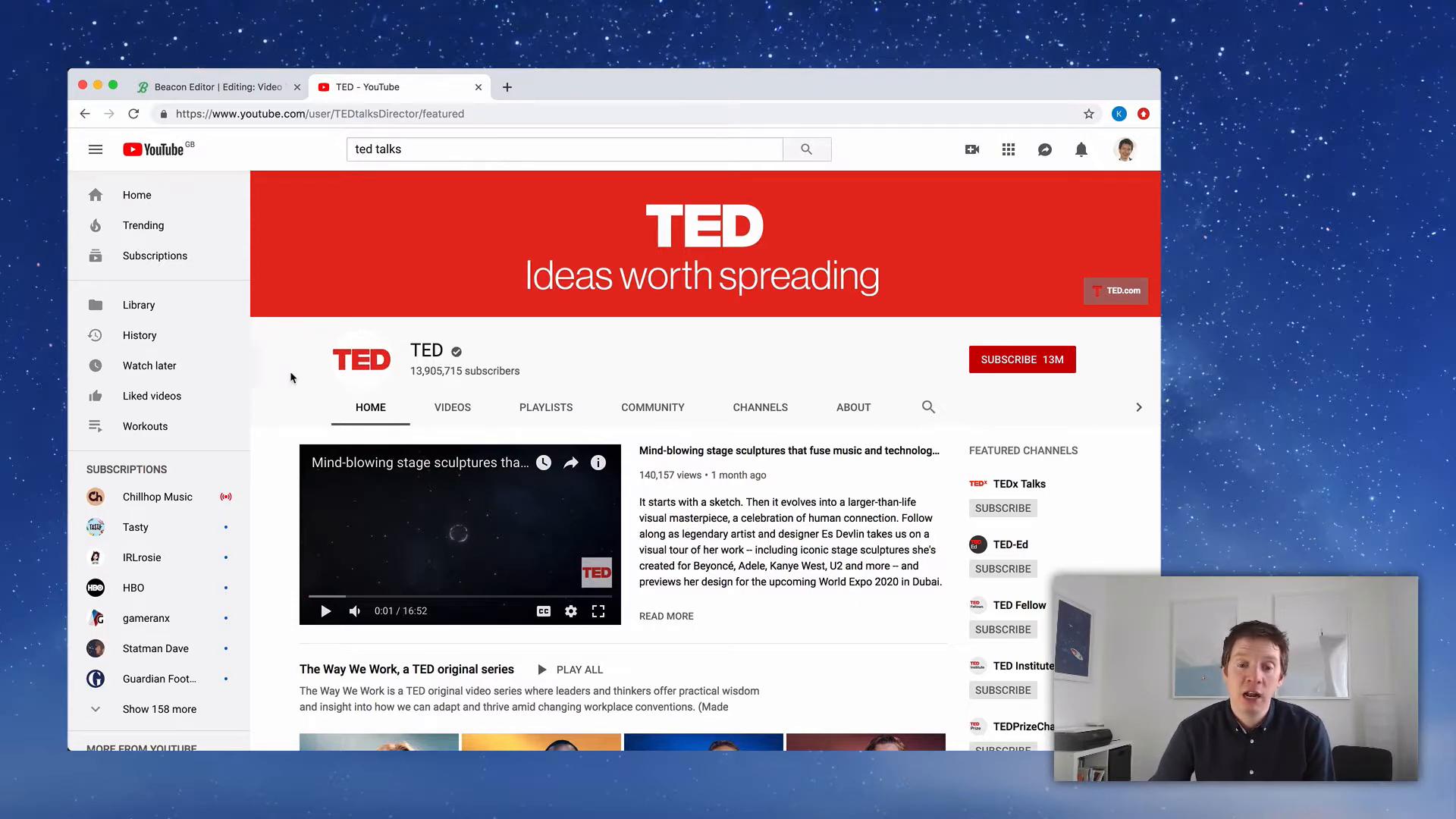
left_click(453, 408)
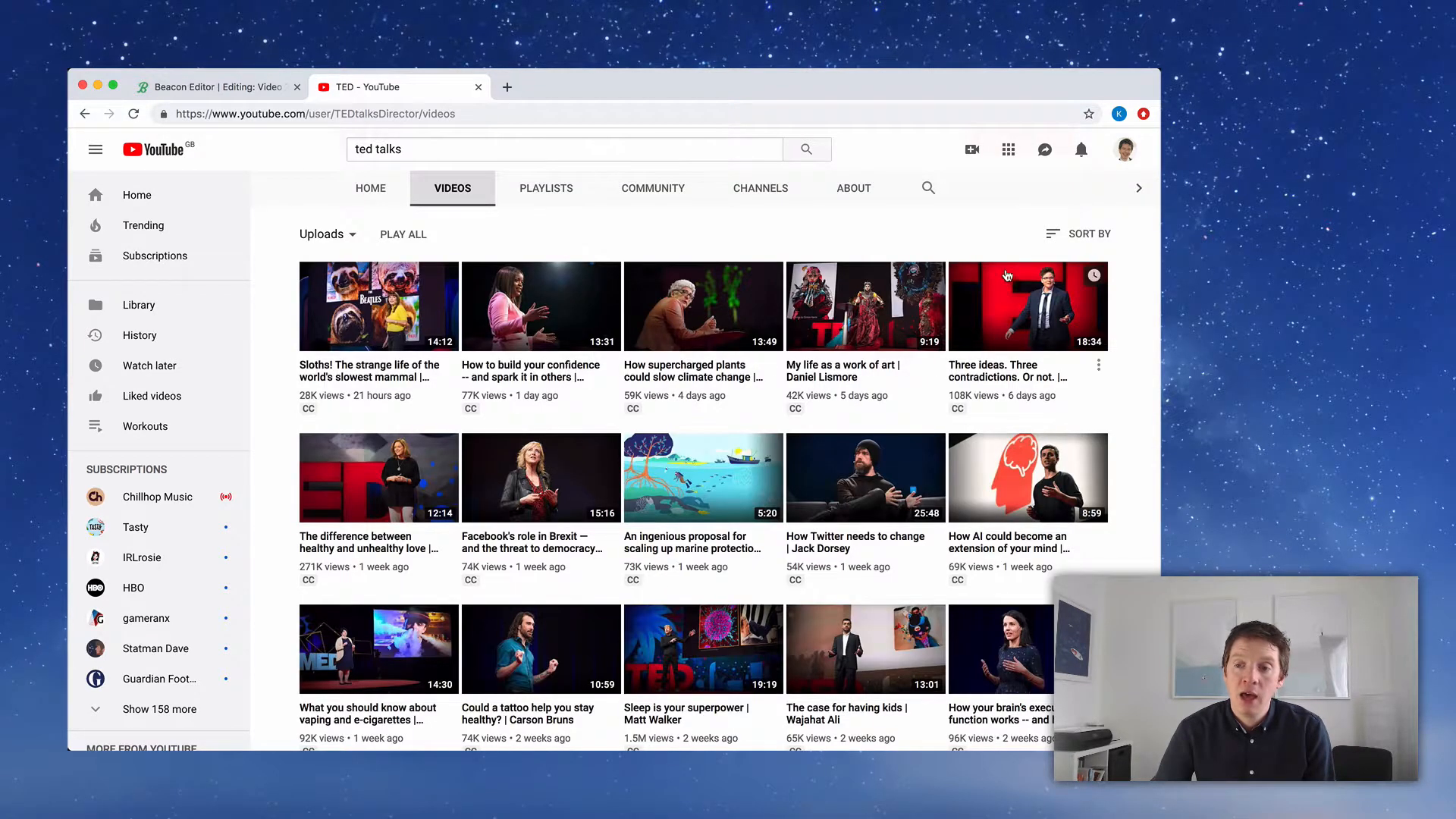
left_click(1050, 237)
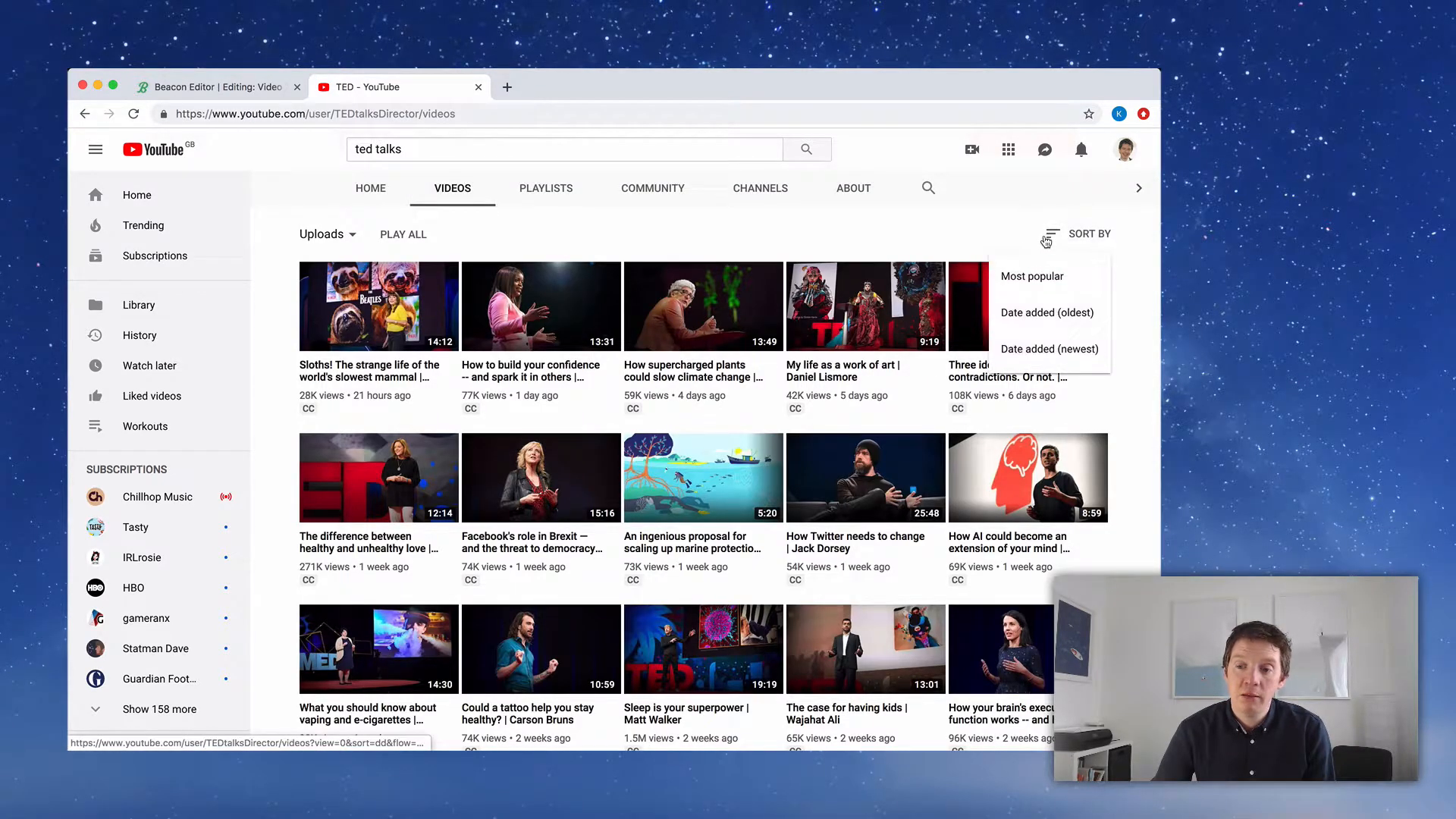
left_click(1025, 278)
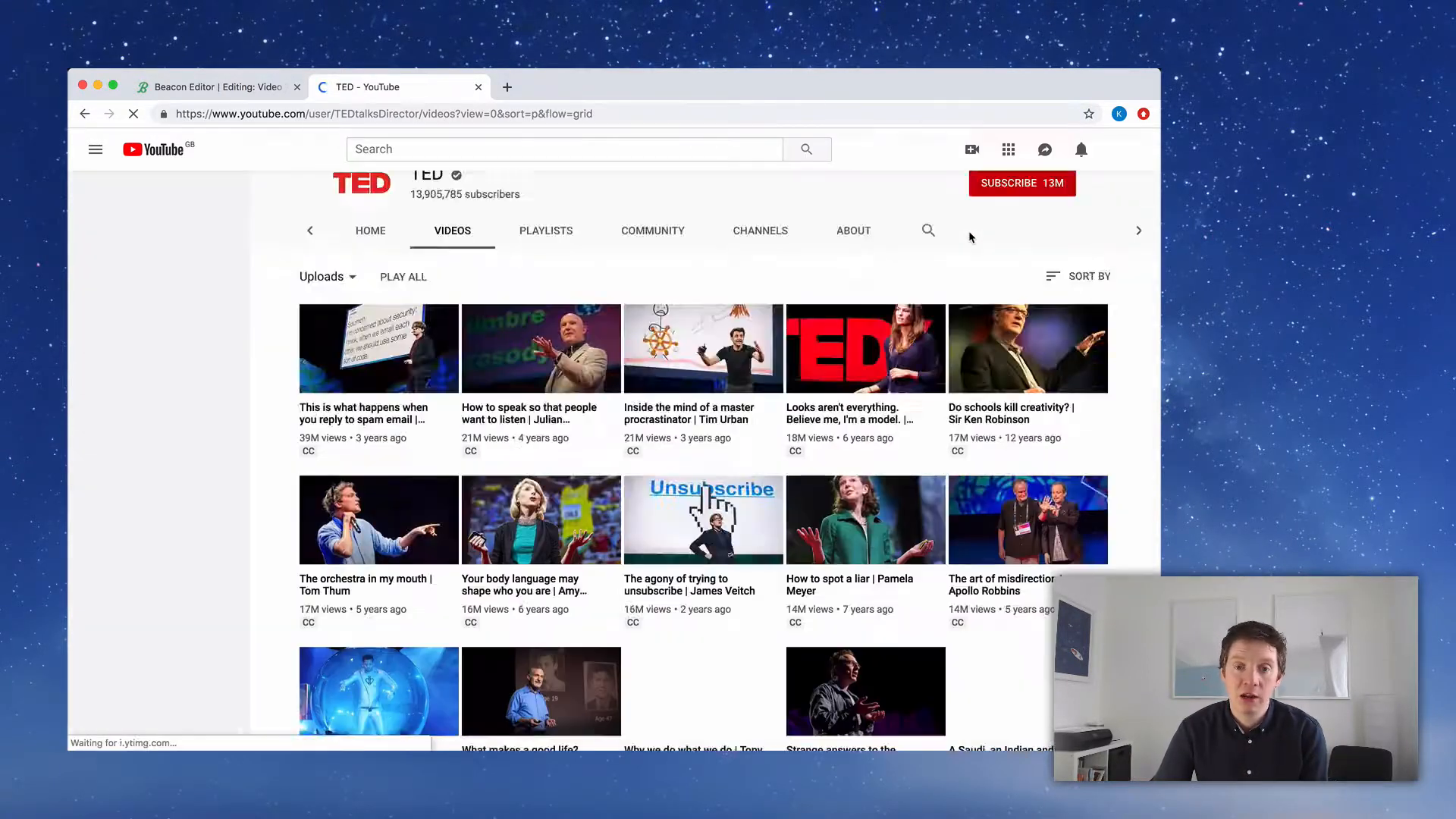
scroll(969, 237, "down", 3)
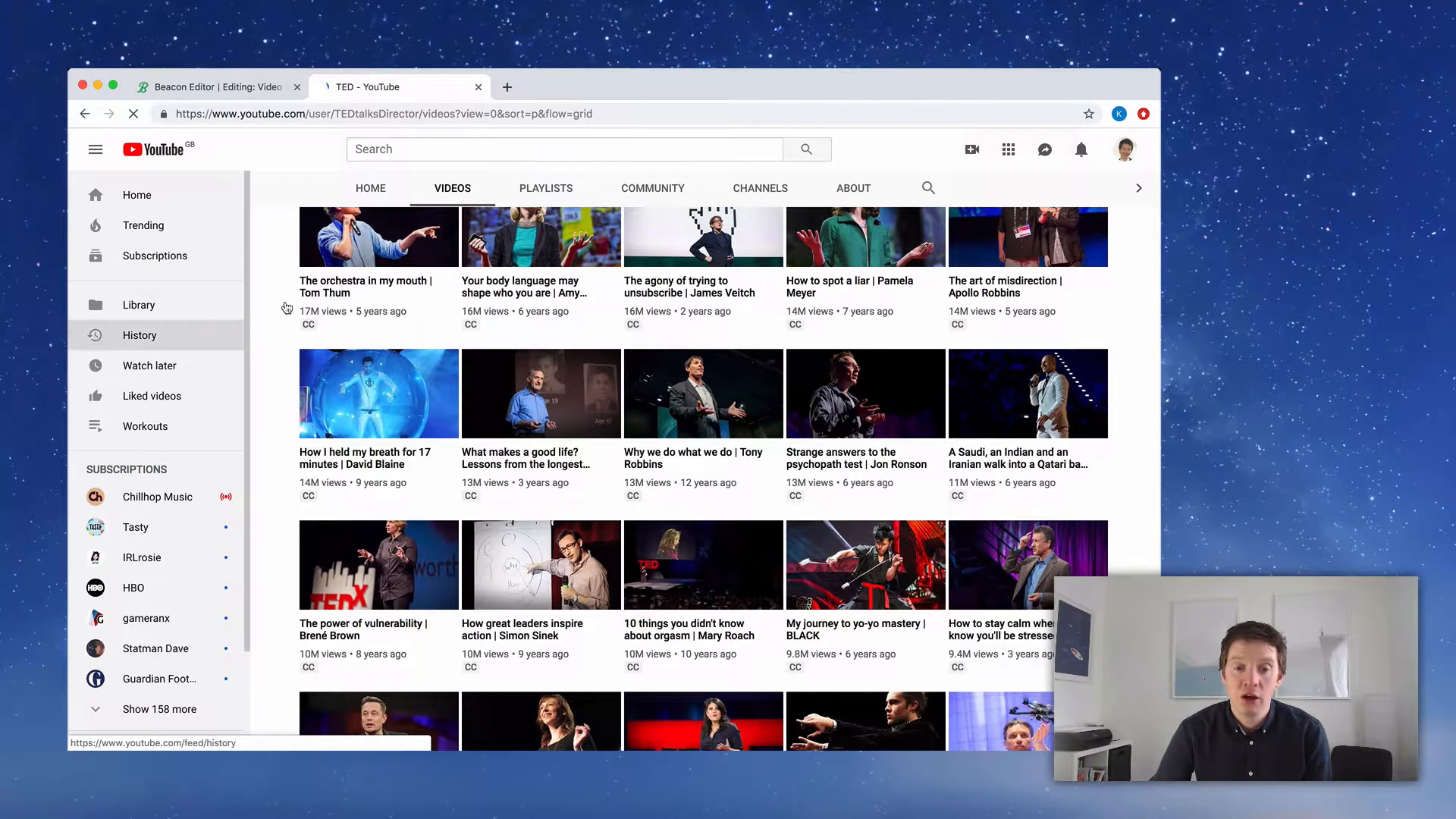
scroll(282, 307, "up", 3)
scroll(283, 310, "up", 4)
scroll(282, 310, "down", 2)
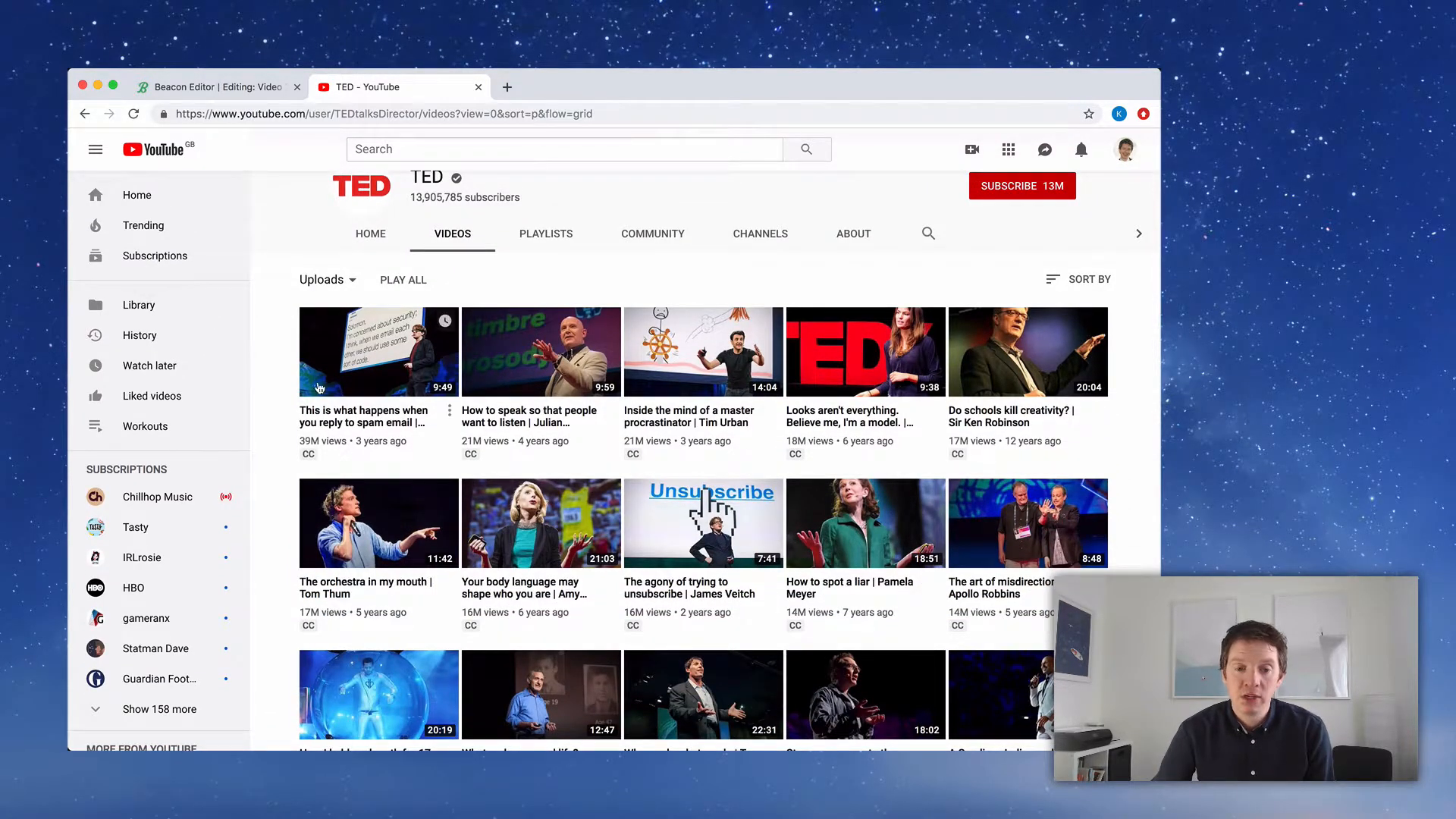
Open the talk "This is what happens when you reply to spam email", pause playback and copy its full title
left_click(319, 426)
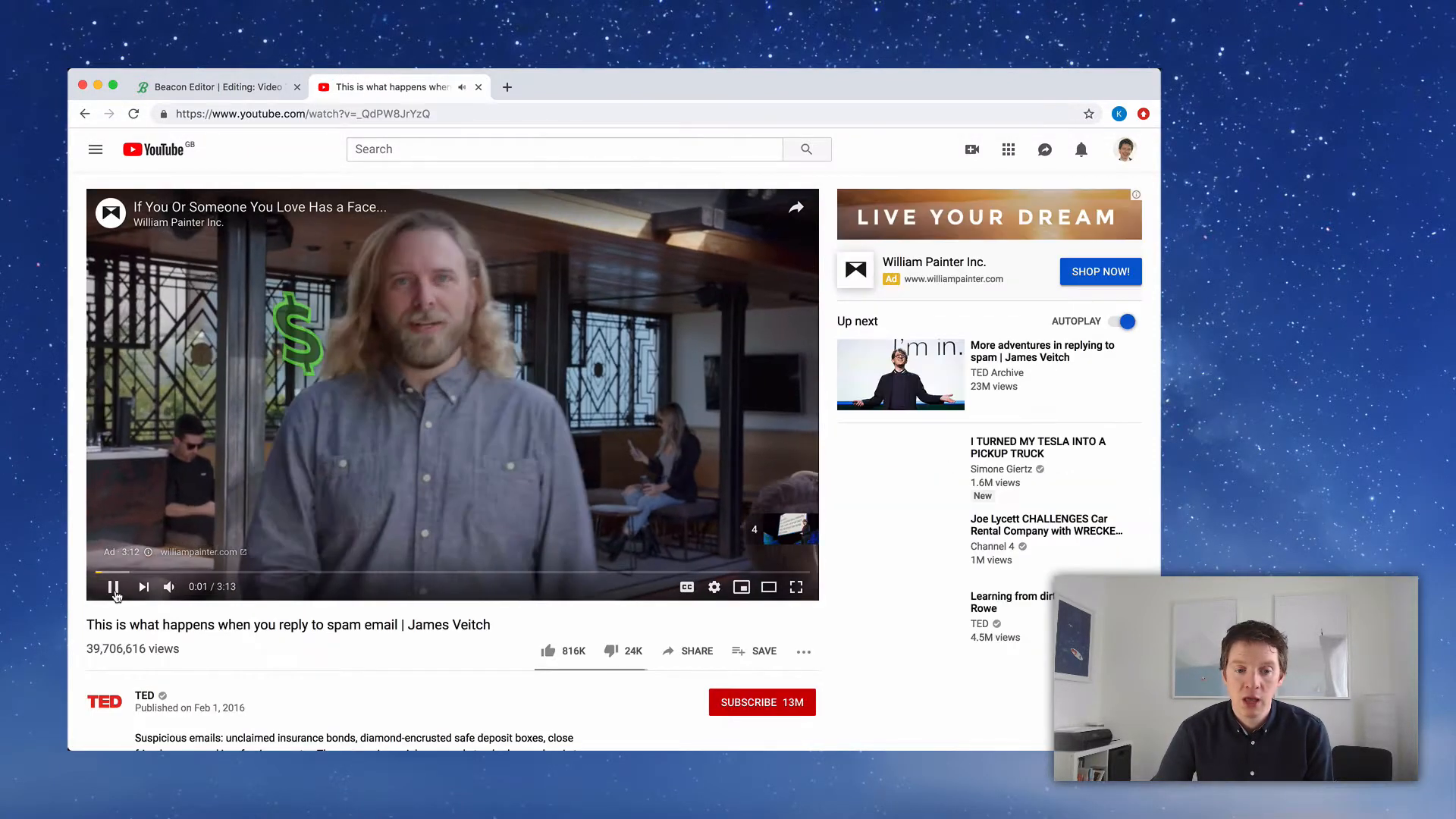
left_click(112, 586)
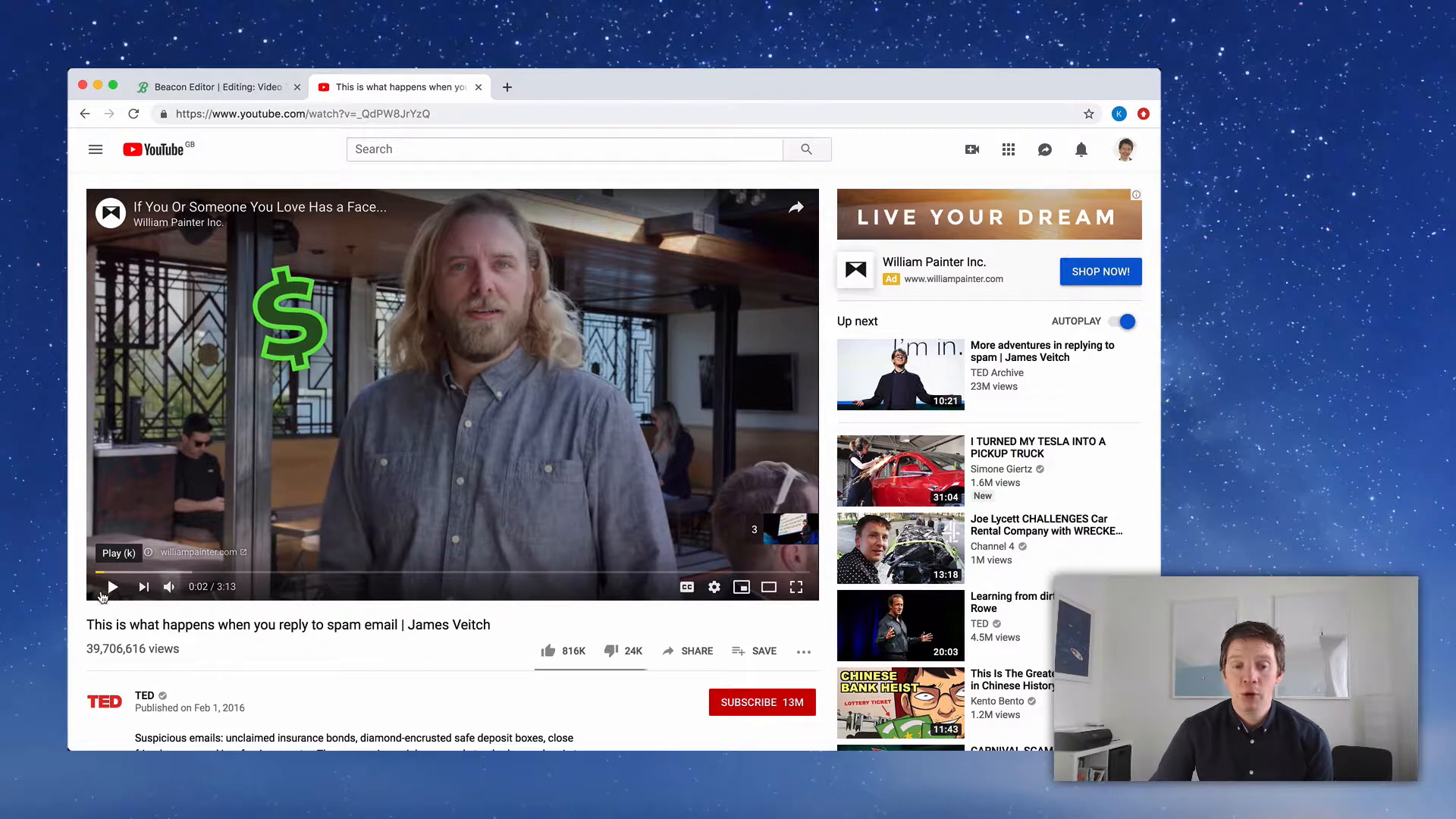
left_click_drag(87, 624, 493, 628)
key("ctrl+c")
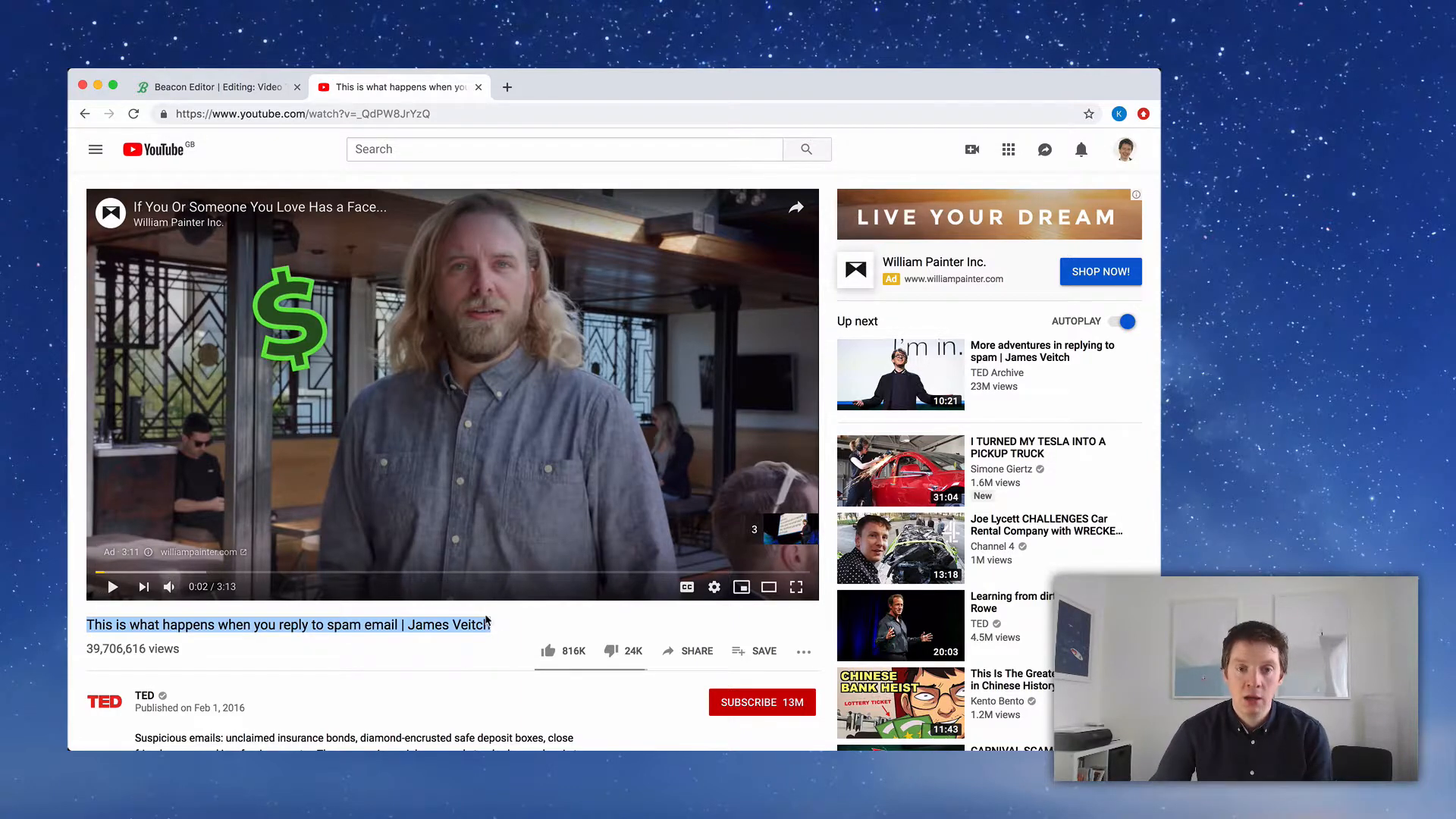
Switch back to Beacon and replace the "VIDEO TEMPLATE" headline with the copied talk title
left_click(256, 89)
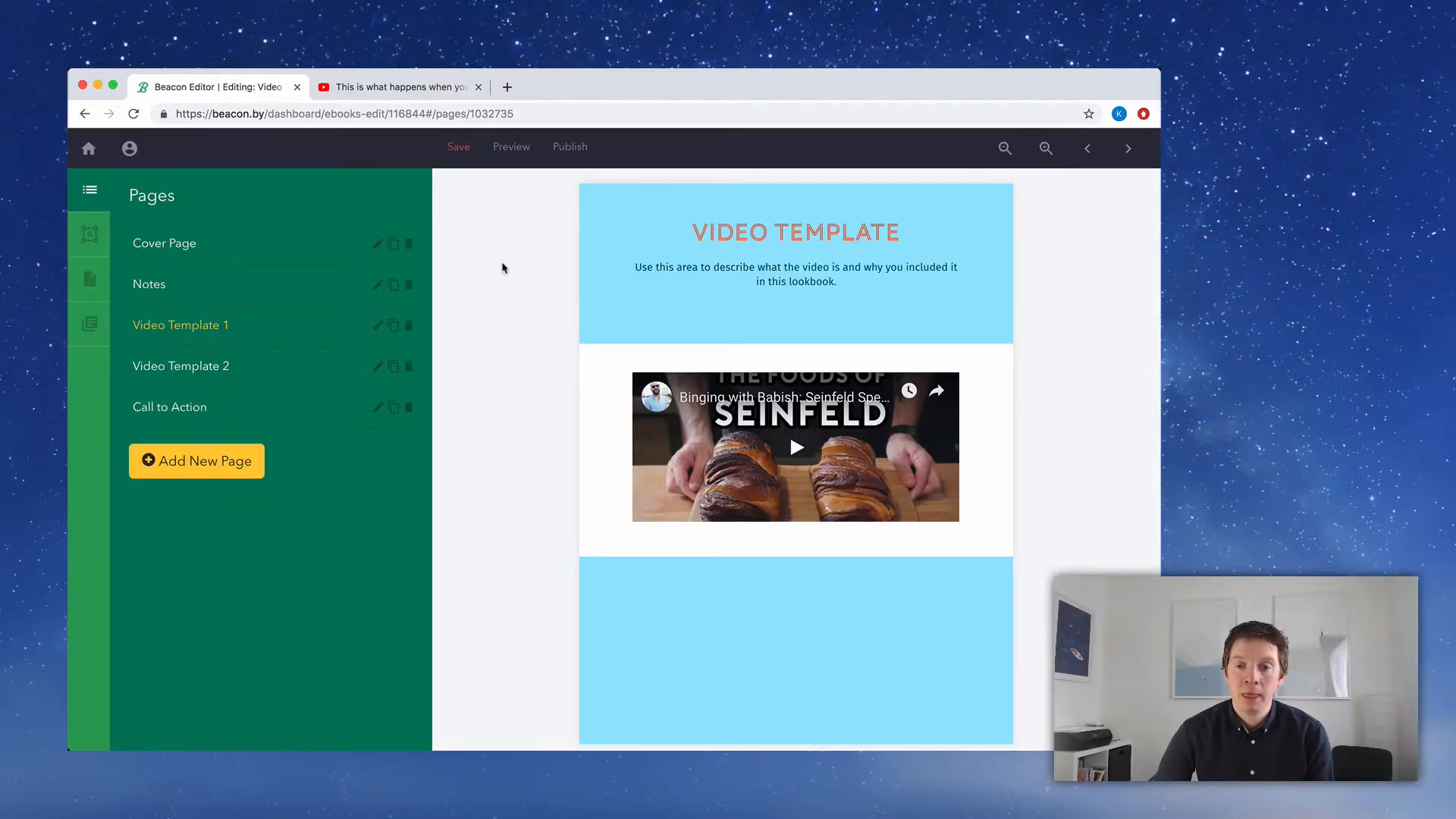
left_click(713, 249)
key("ctrl+a")
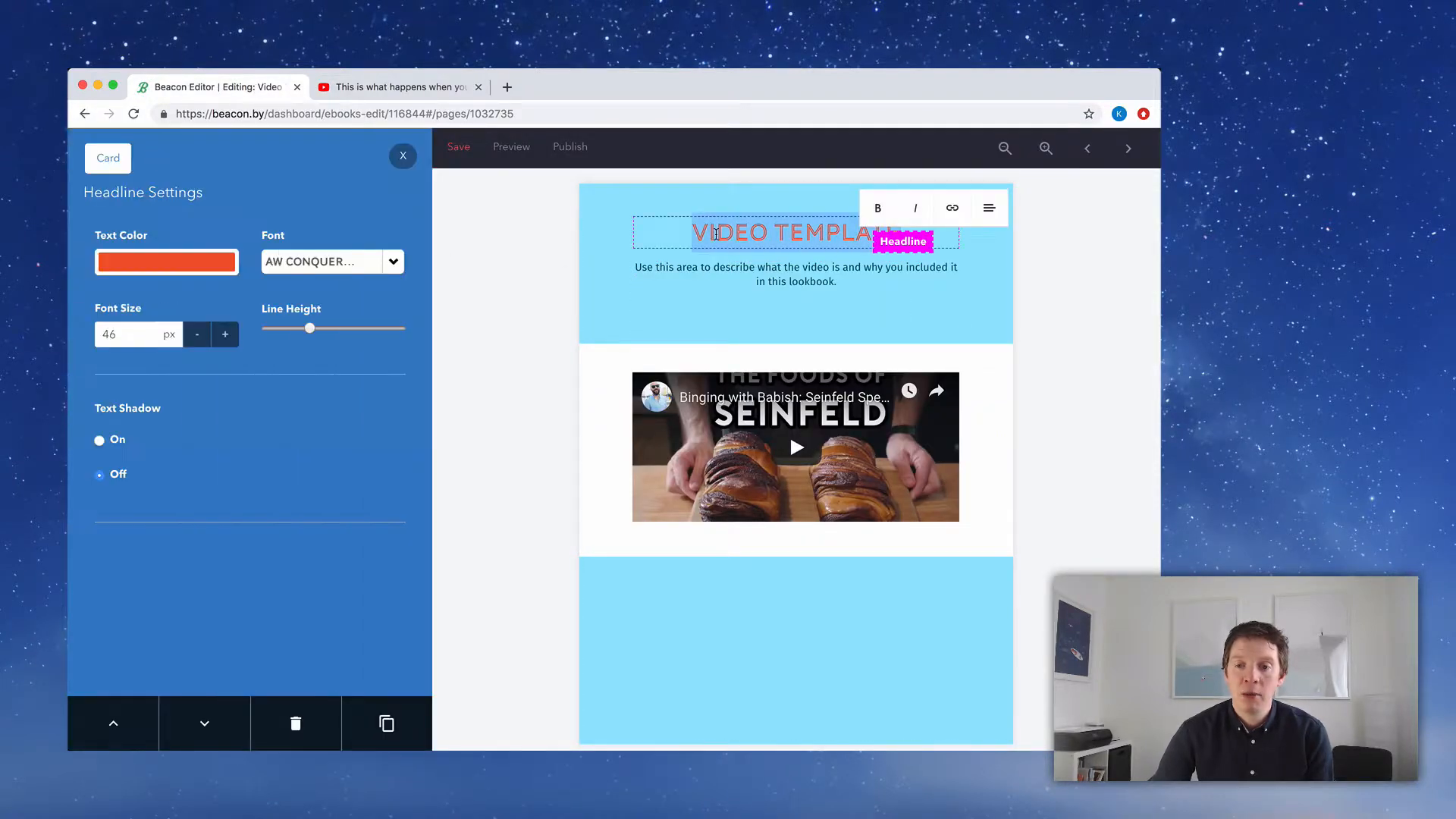
type("THIS IS WHAT HAPPENS WHEN YOU REPLY TO SPAM EMAIL | JAMES VEITCH")
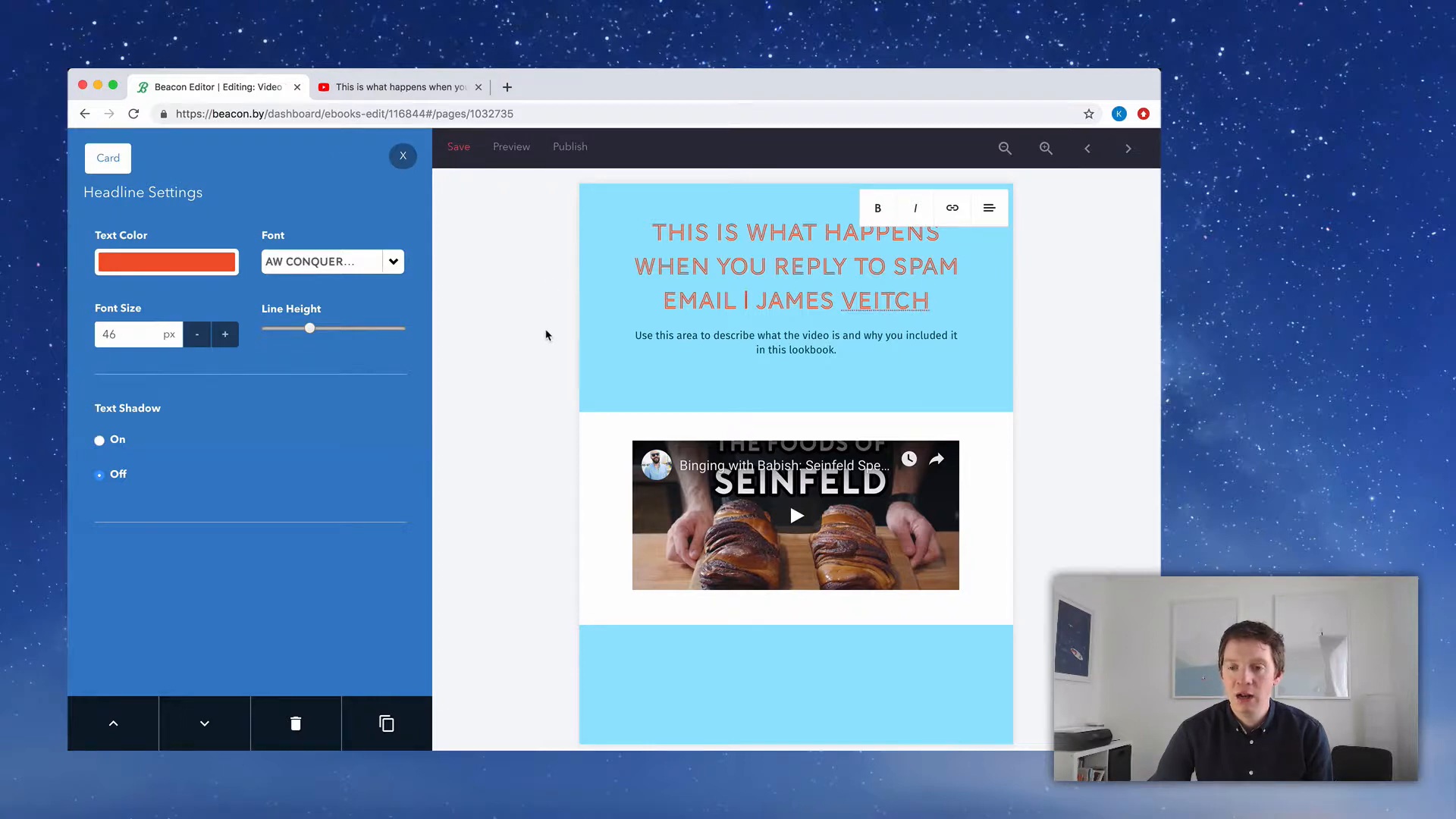
Replace the description under the headline with the copied talk title, removing the separator and putting the speaker's name on its own line
left_click(786, 340)
key("ctrl+a")
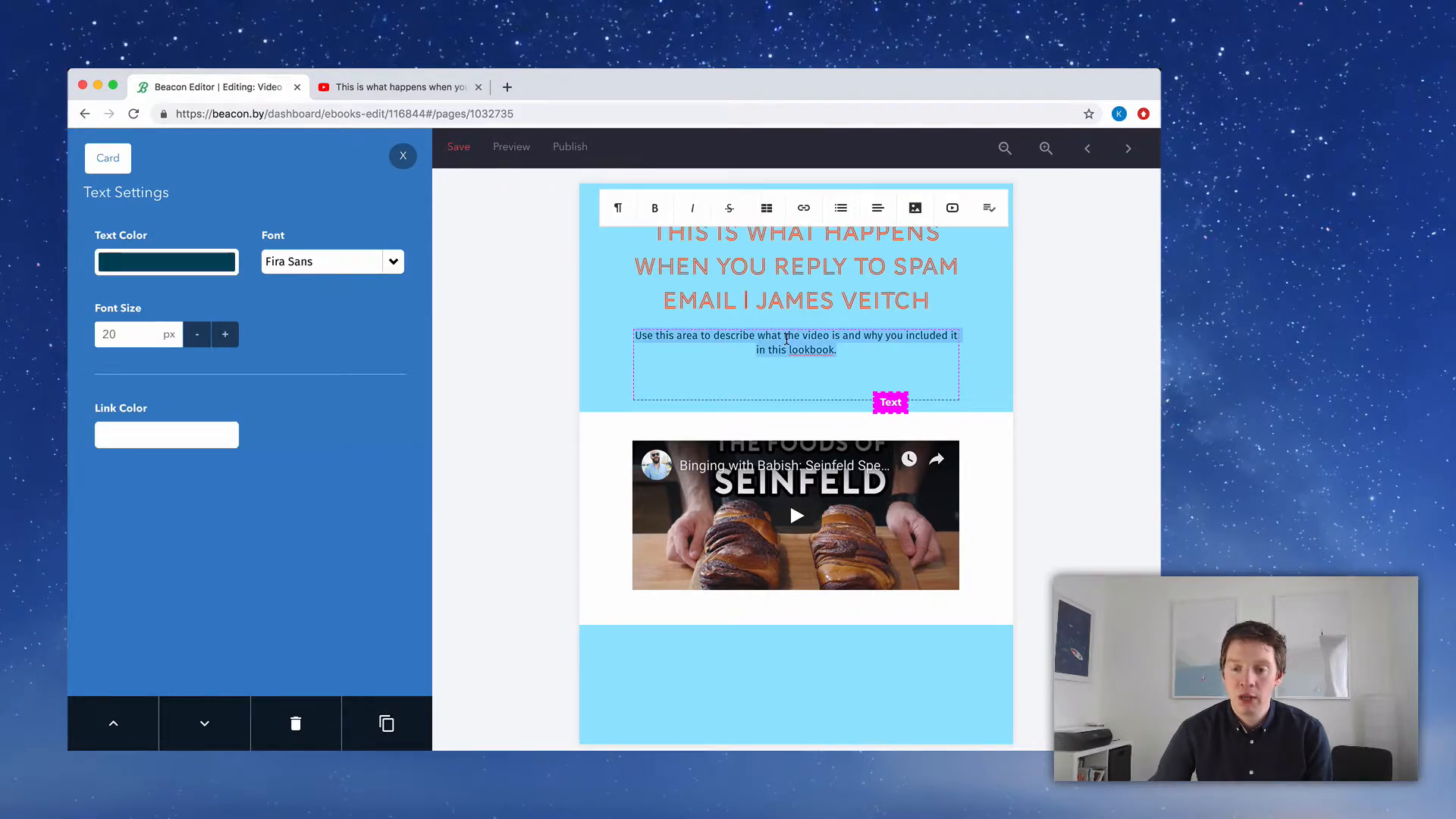
key("ctrl+v")
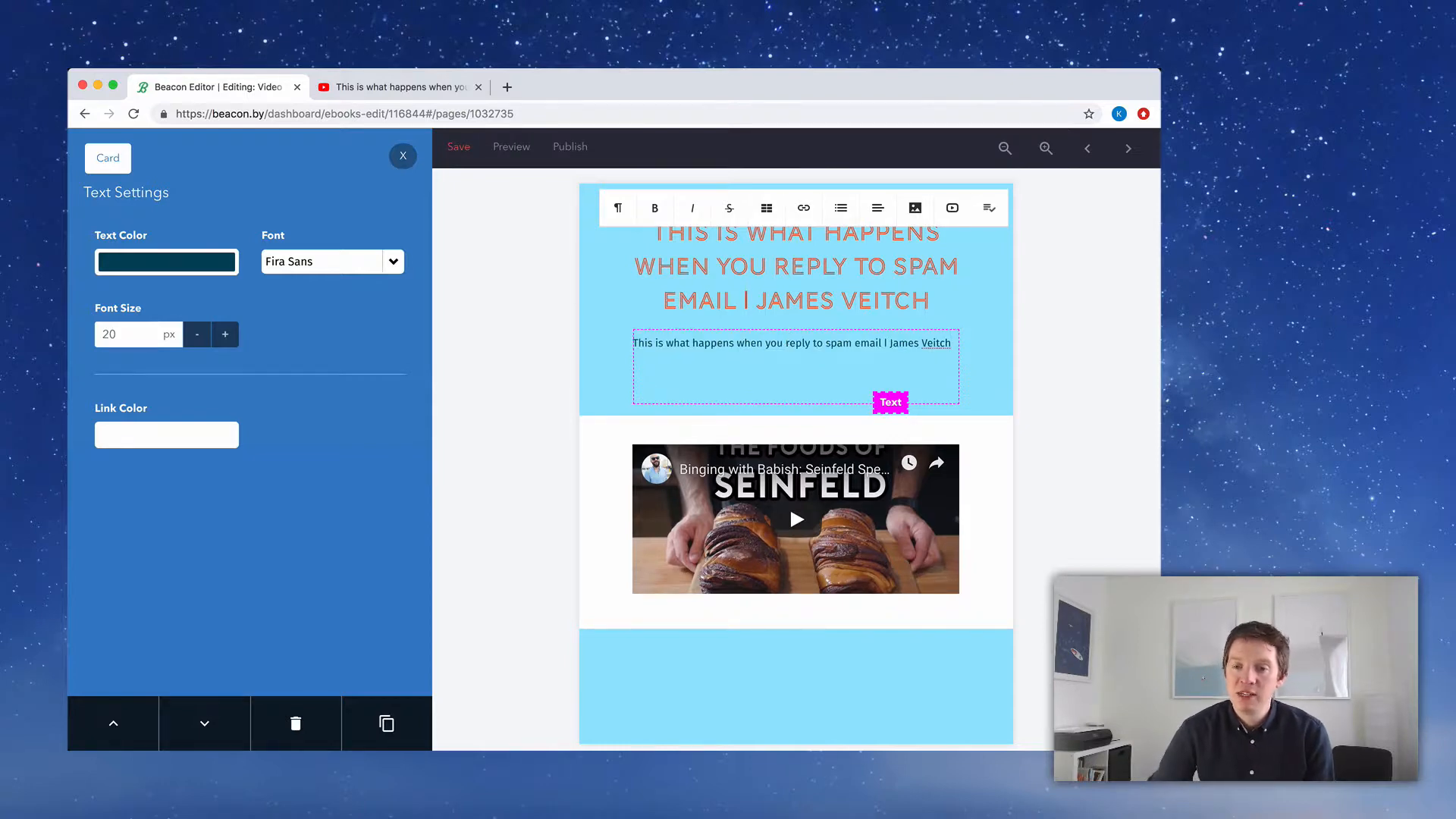
left_click(889, 345)
key("BackSpace")
key("BackSpace")
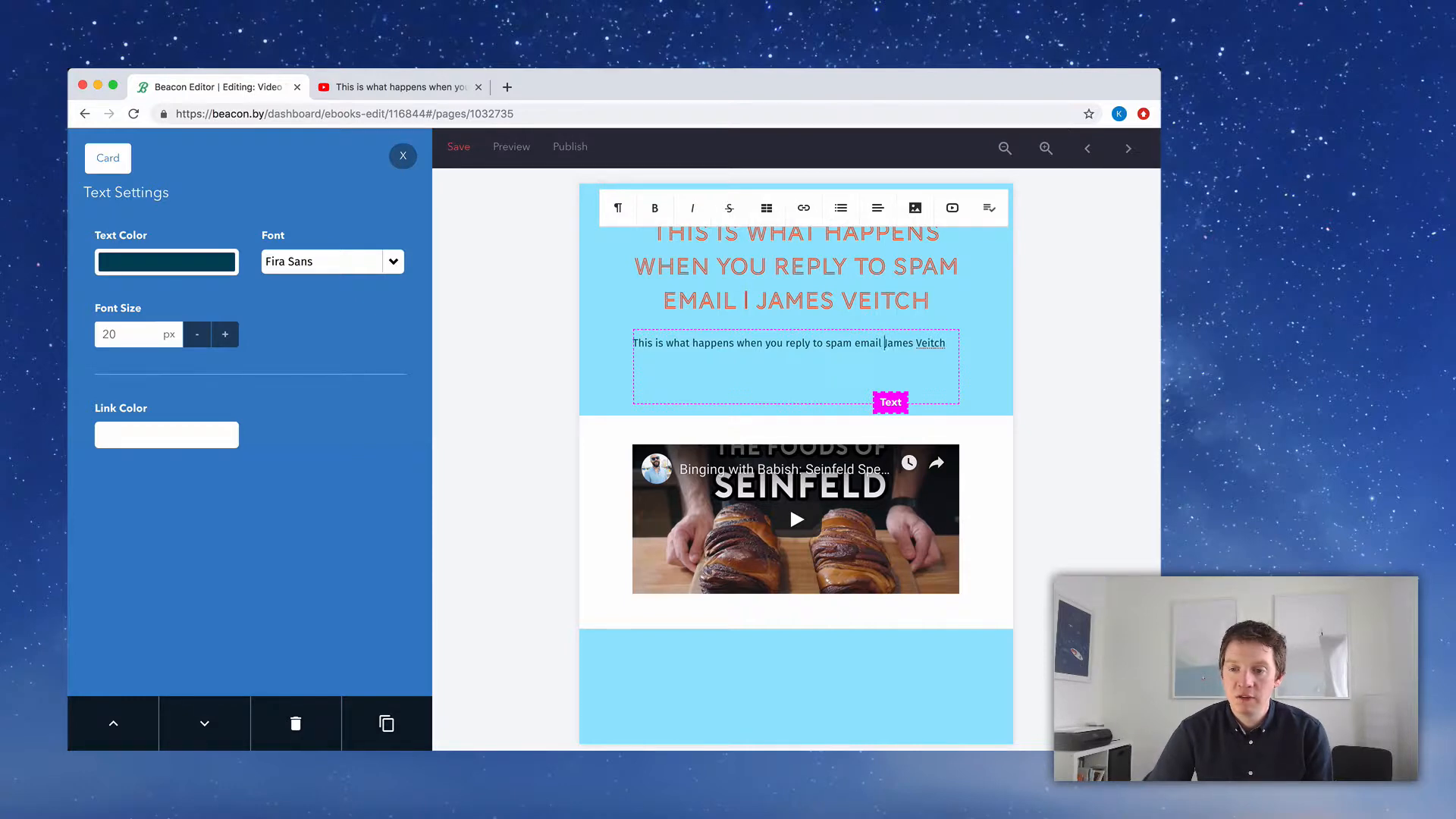
key("BackSpace")
key("Return")
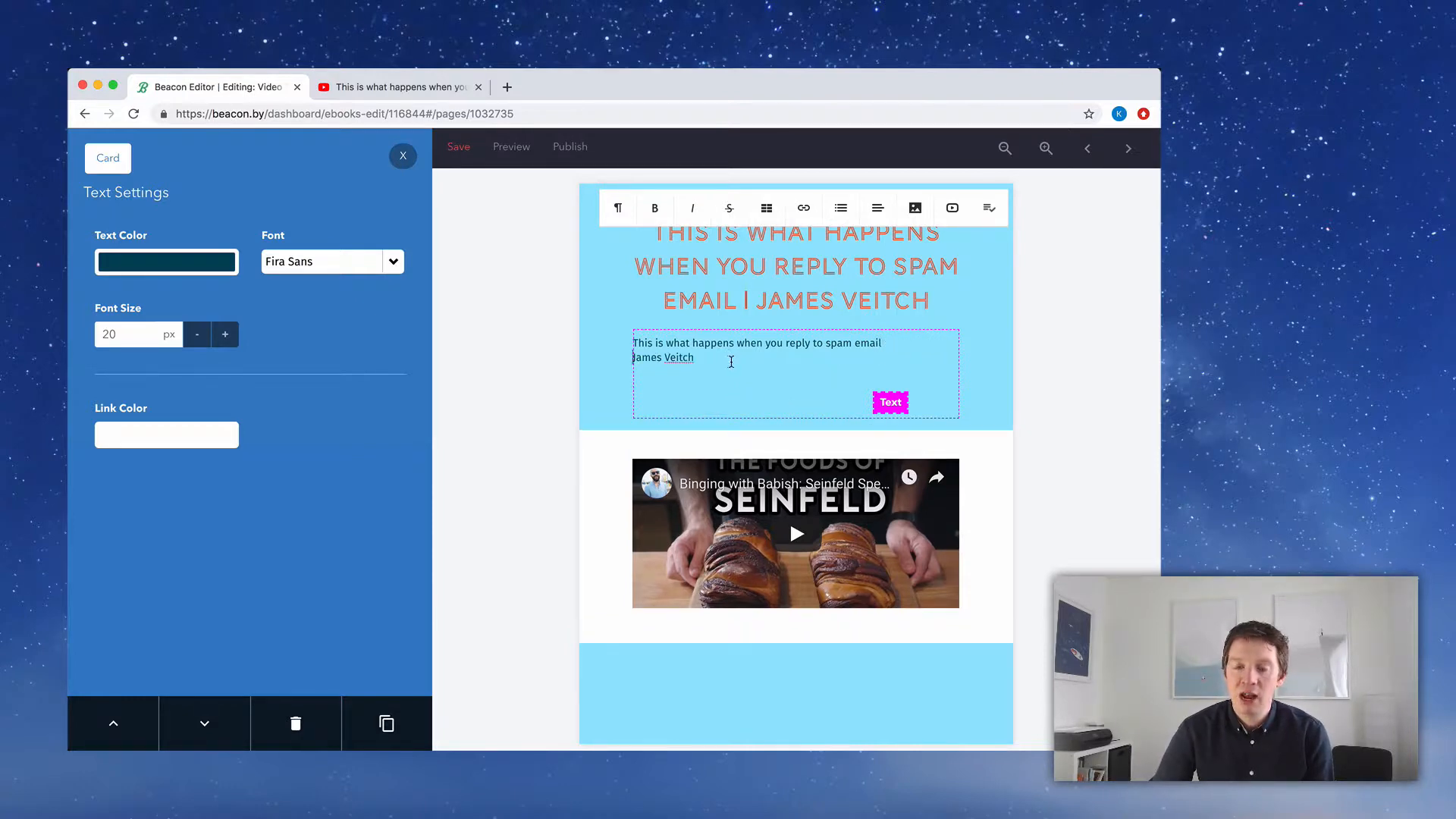
Centre-align both lines of the talk title and speaker text, and close the text settings
left_click_drag(724, 361, 636, 343)
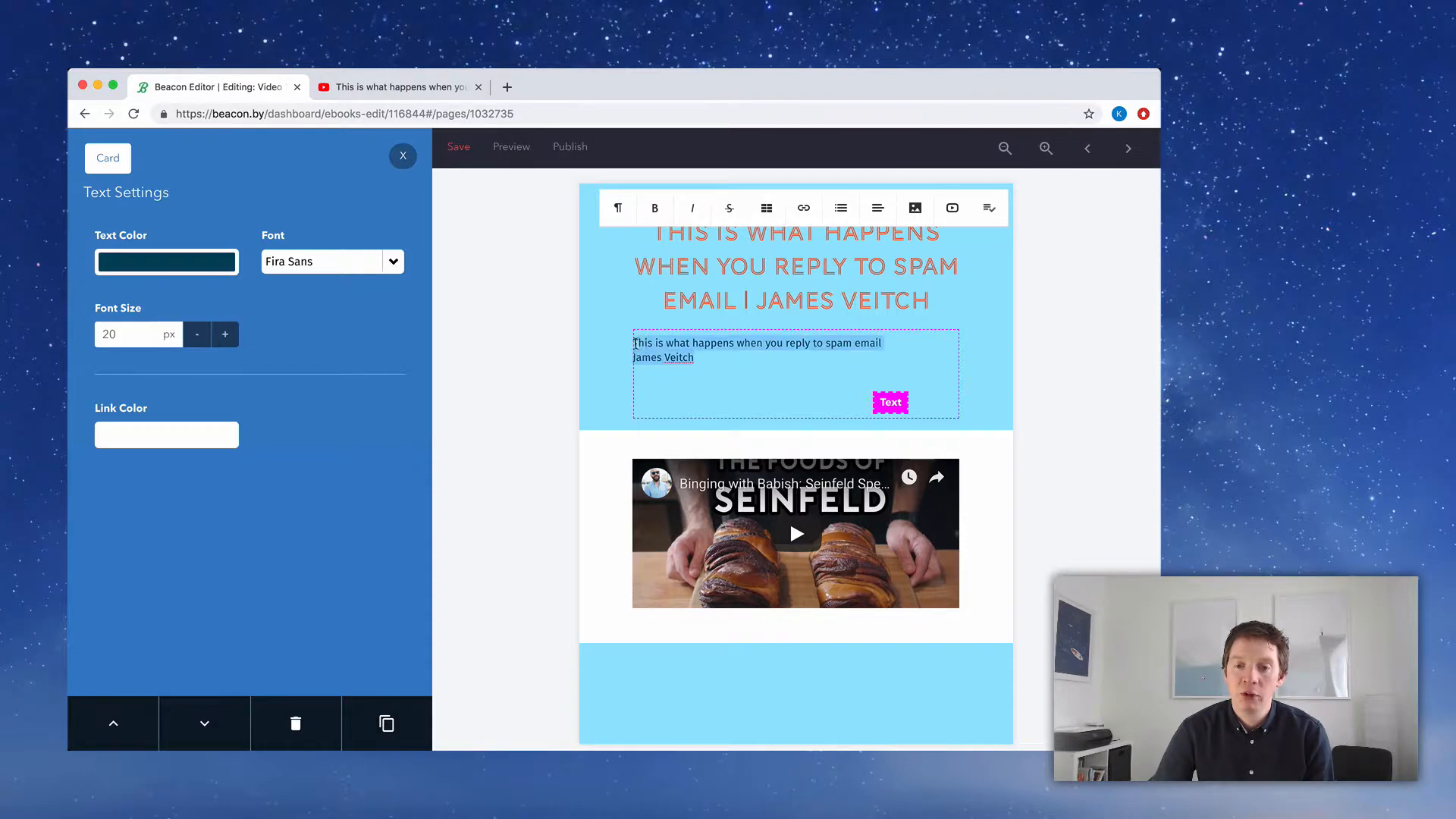
left_click(884, 210)
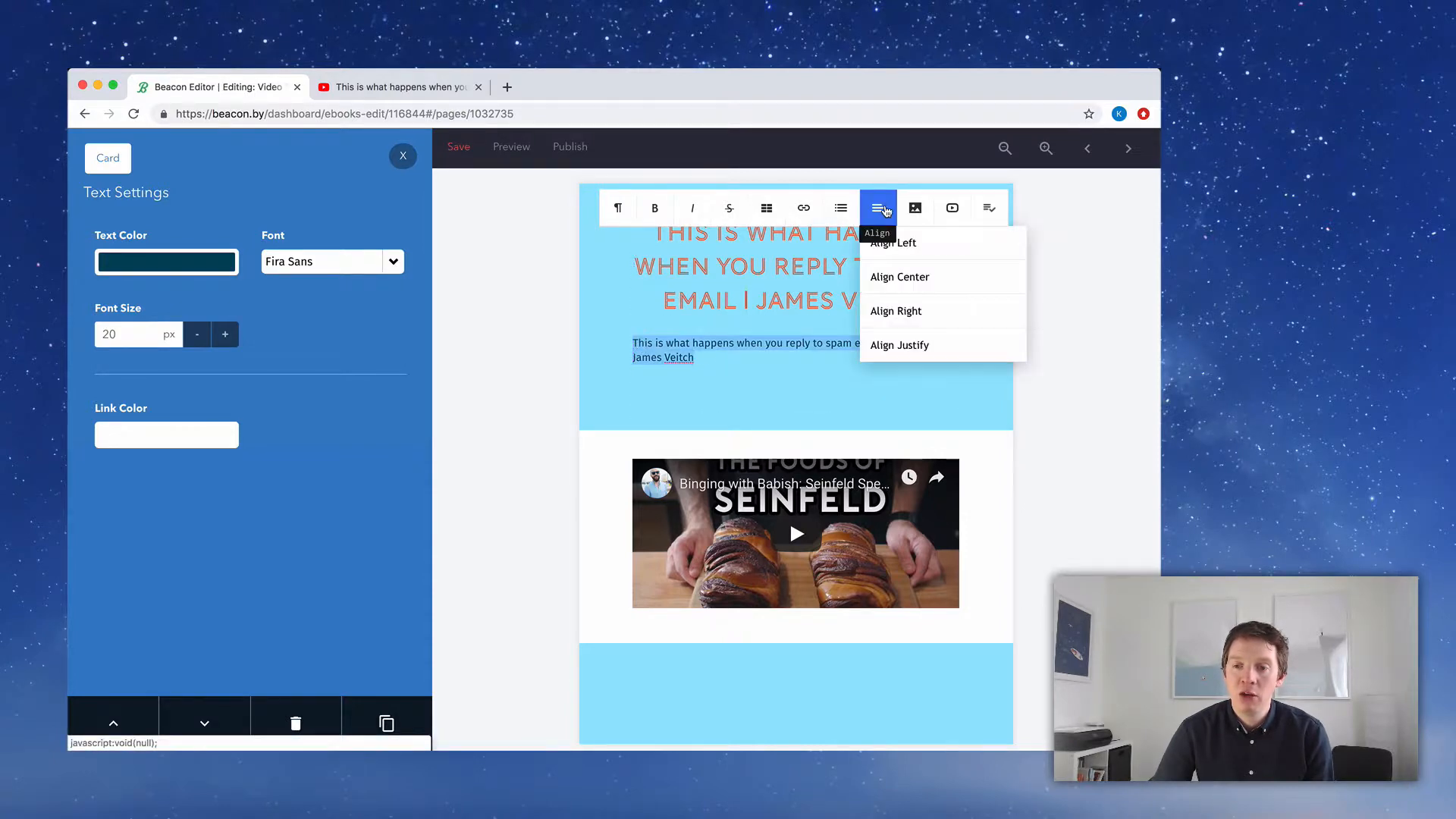
left_click(957, 280)
left_click(1029, 285)
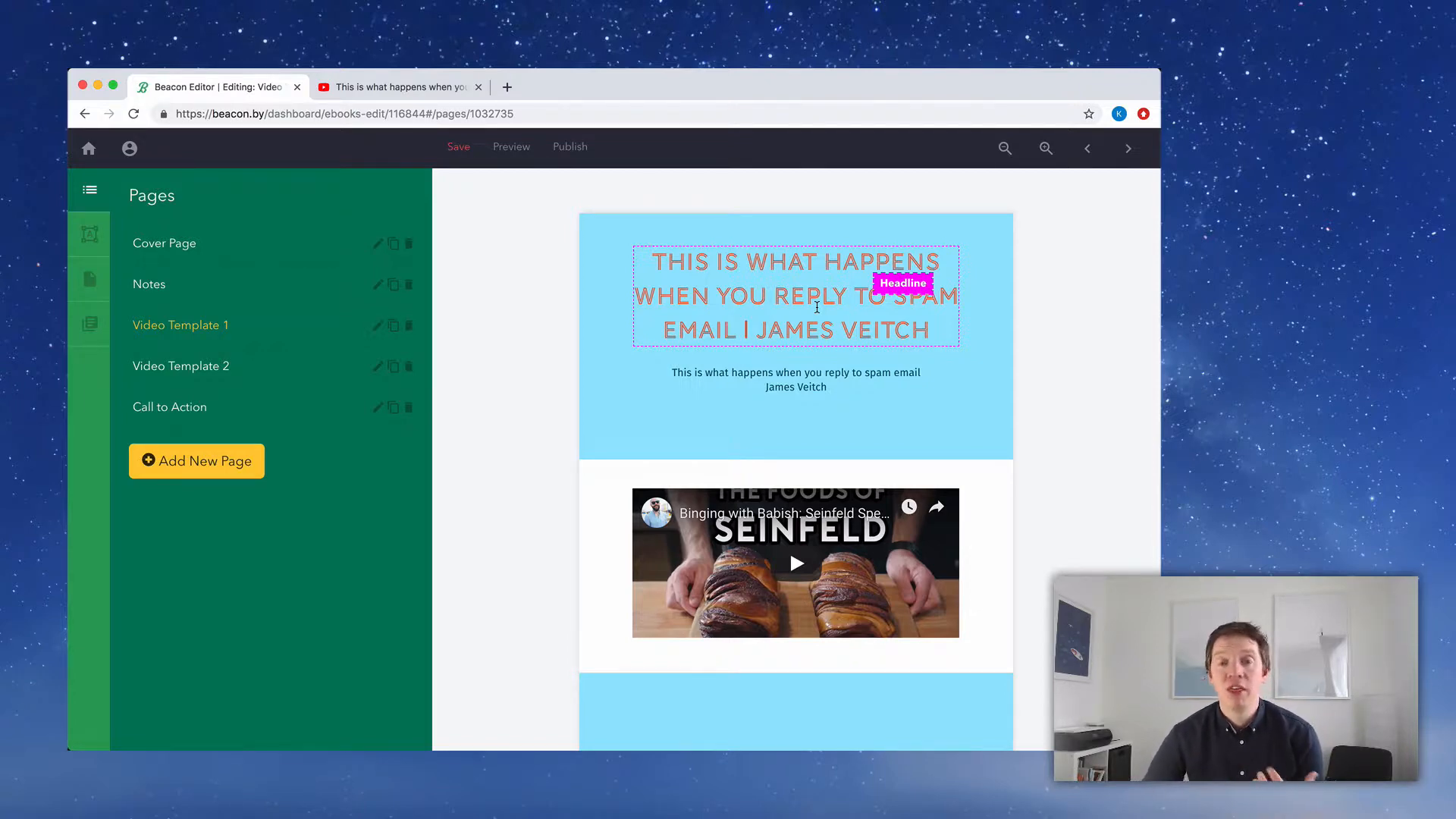
Change the page headline to "SUCCESS WITH STORIES"
triple_click(816, 307)
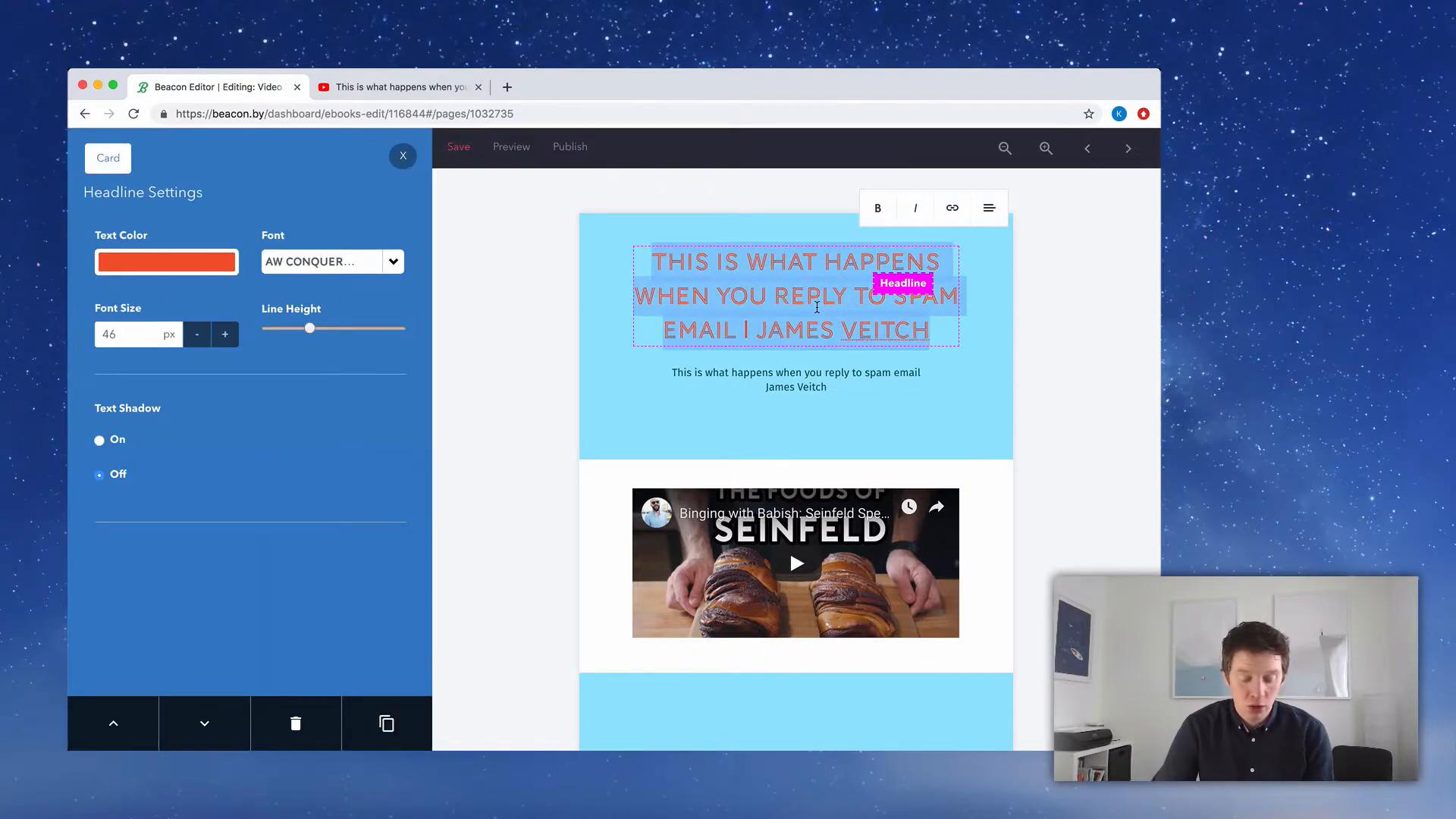
type("SUCCESS WITH ")
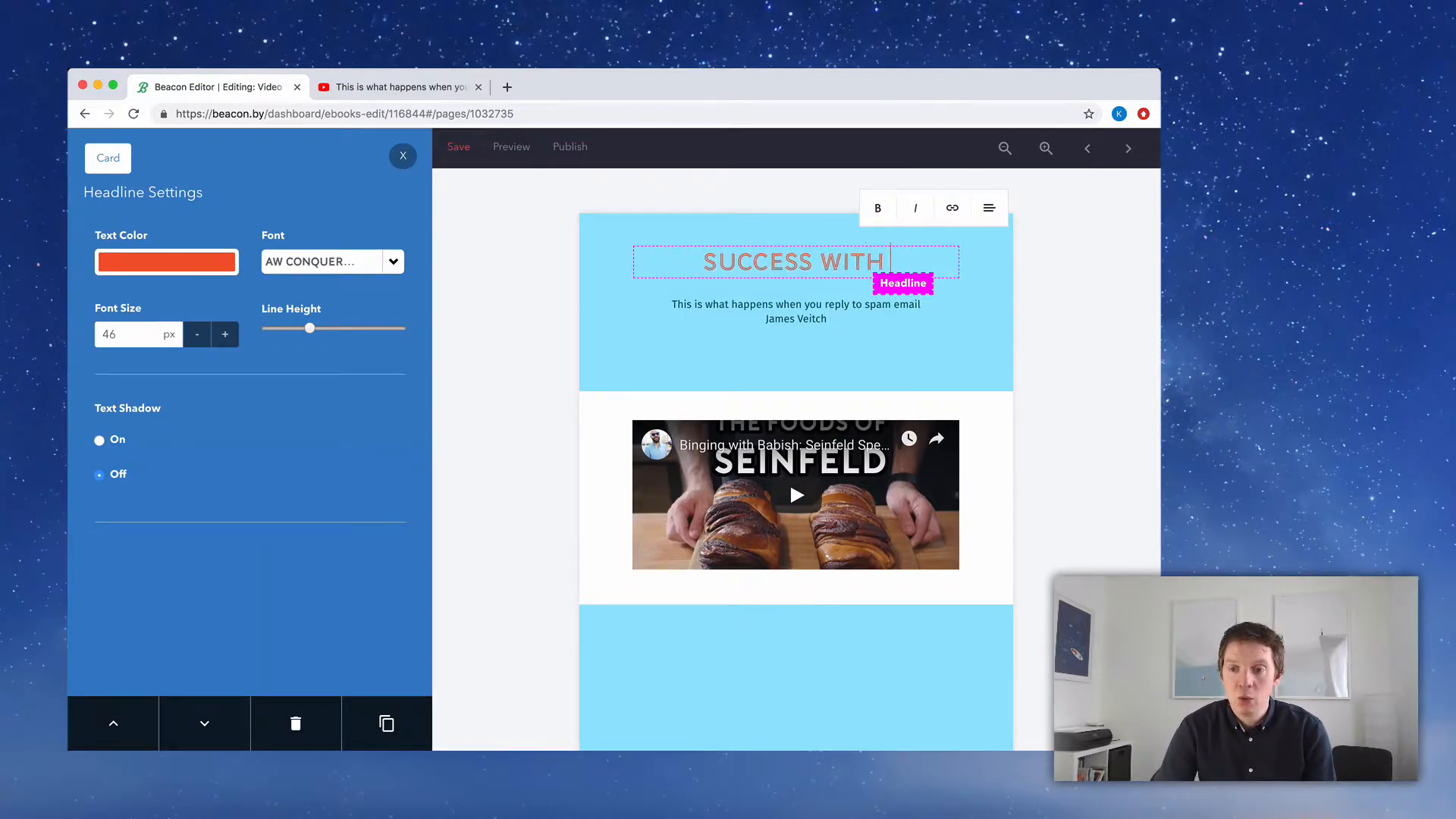
type("STORIES")
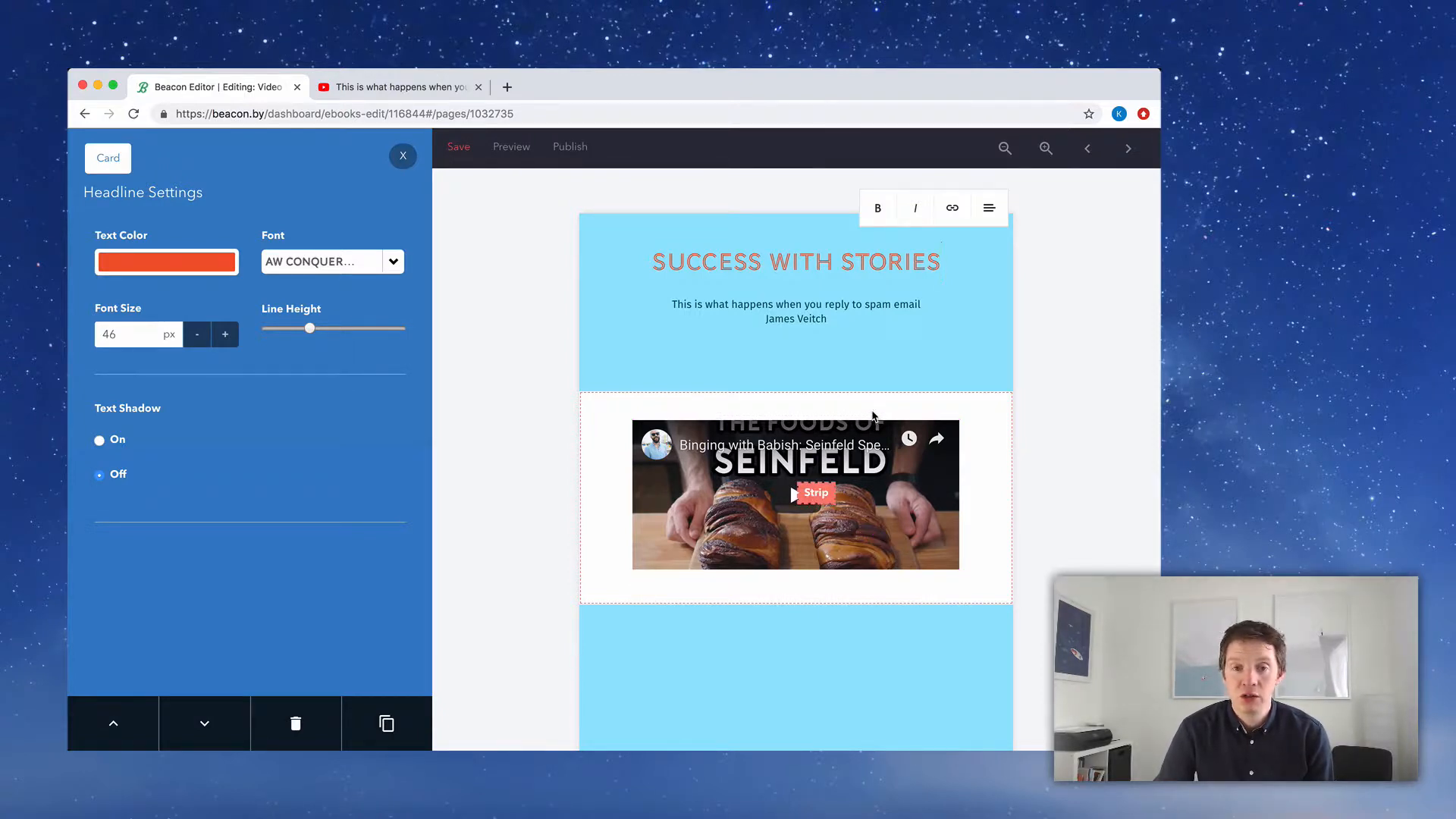
Switch to YouTube and copy the web address of the spam email talk
left_click(431, 89)
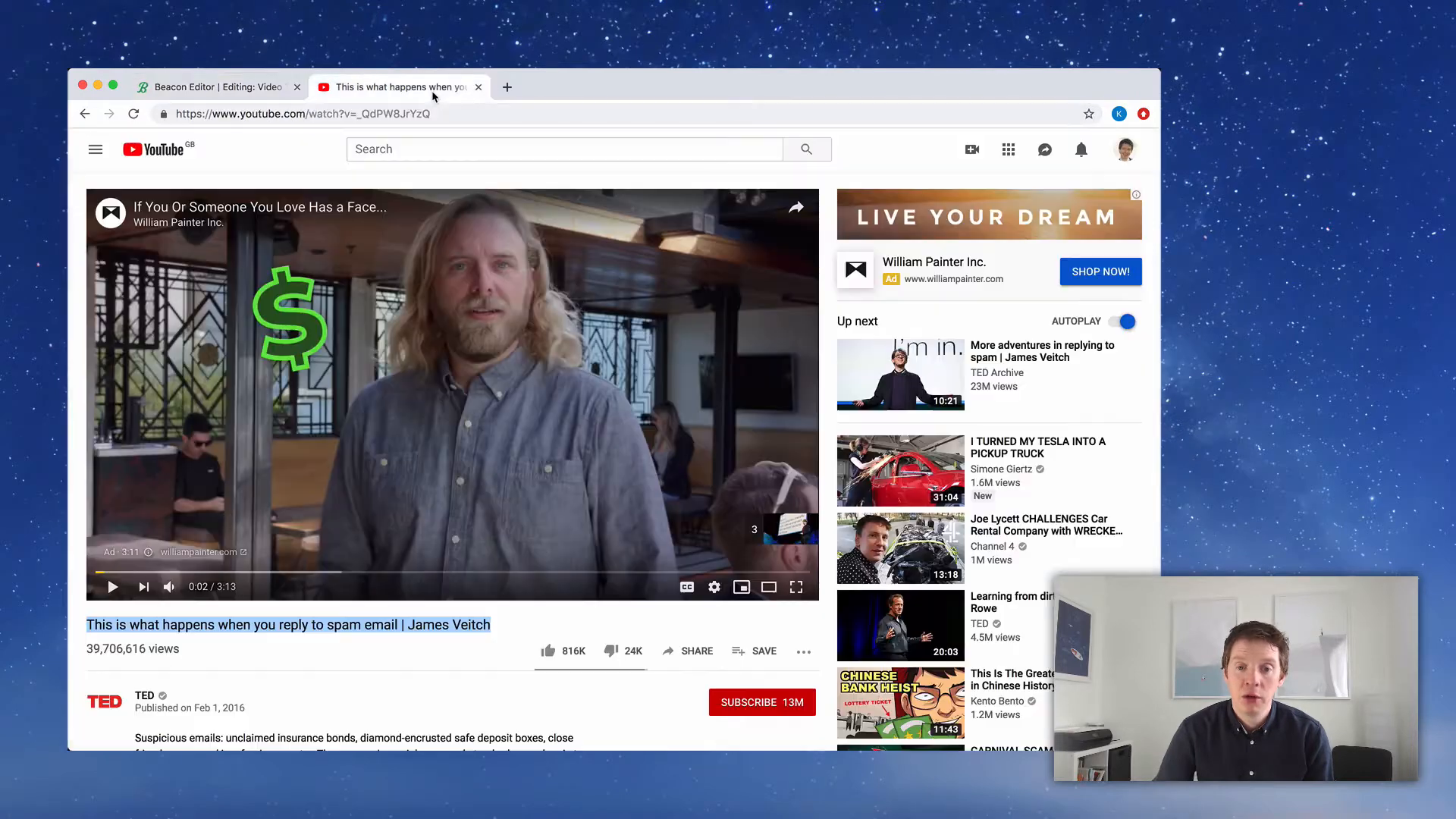
left_click(386, 114)
key("super+c")
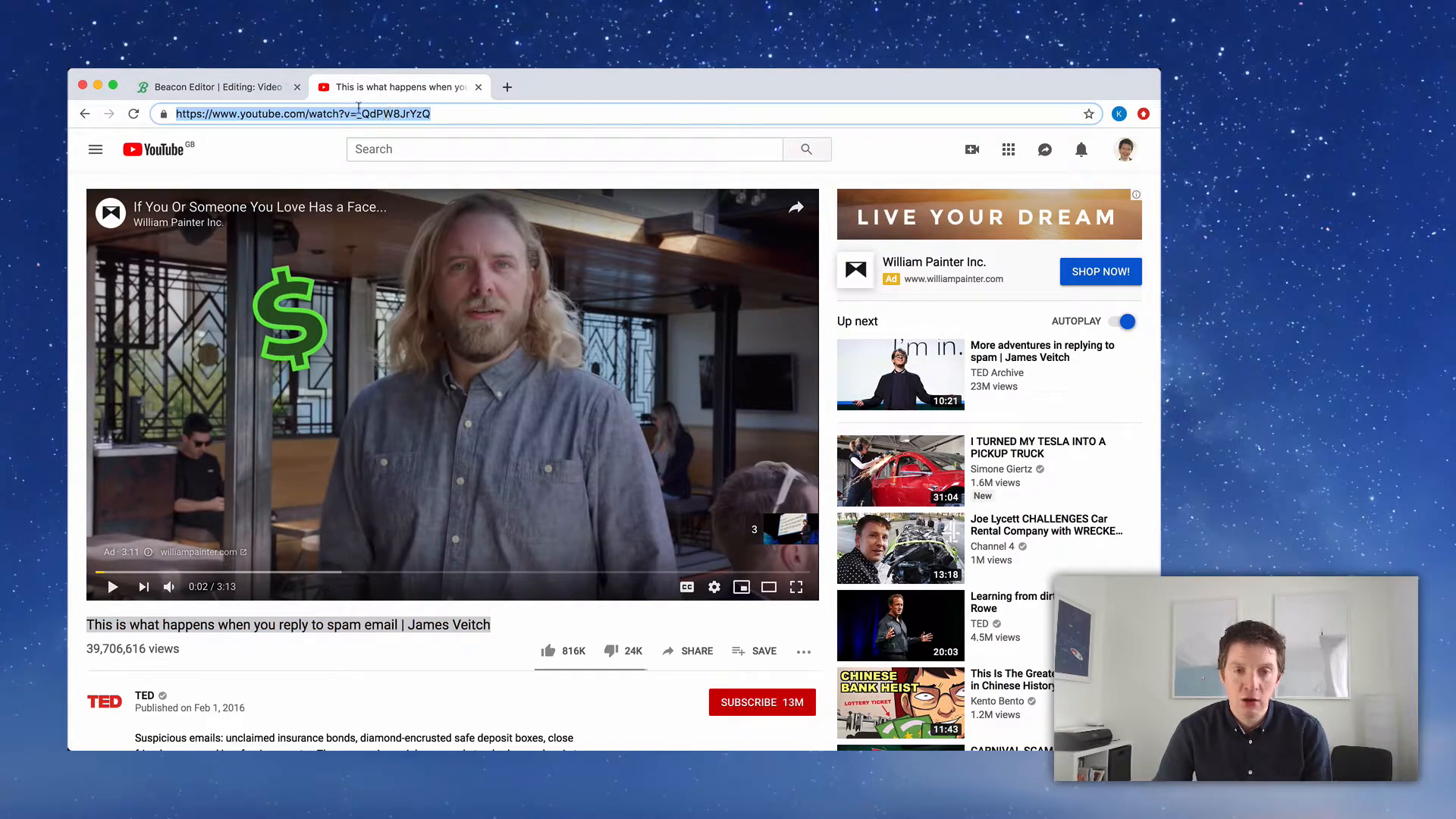
Return to Beacon and delete the placeholder Seinfeld video from the white strip
left_click(249, 89)
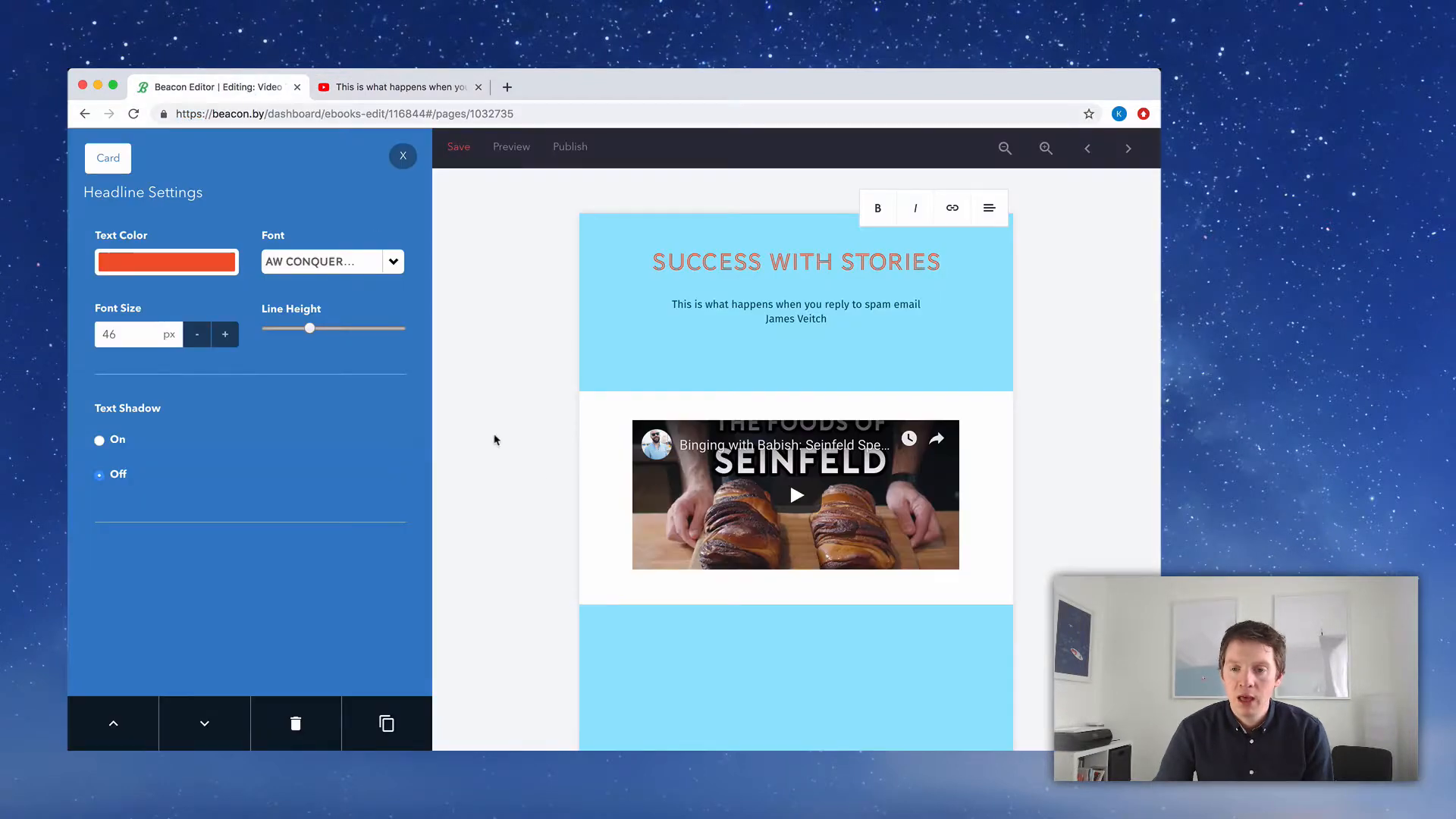
left_click(682, 422)
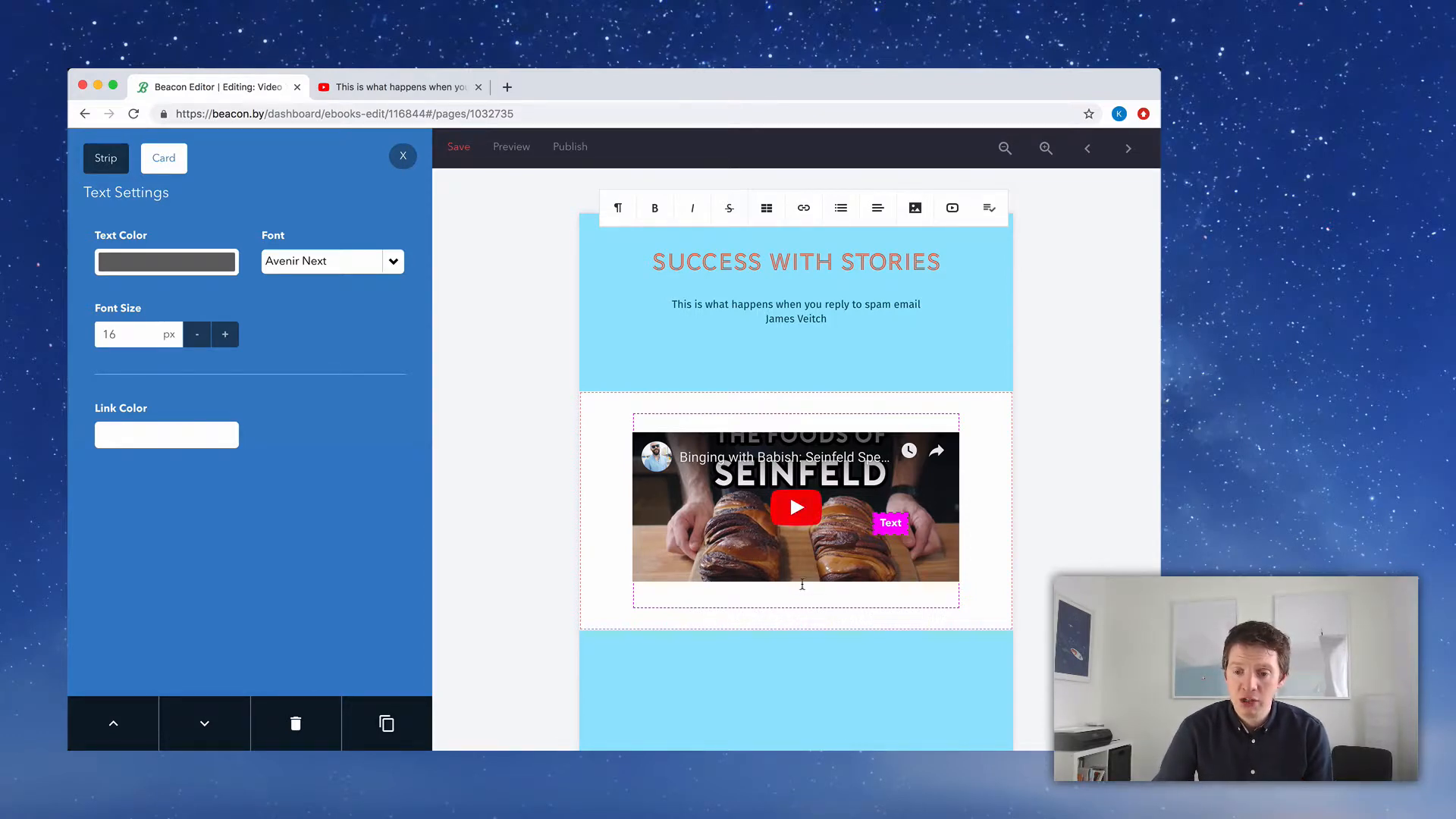
left_click(826, 595)
key("BackSpace")
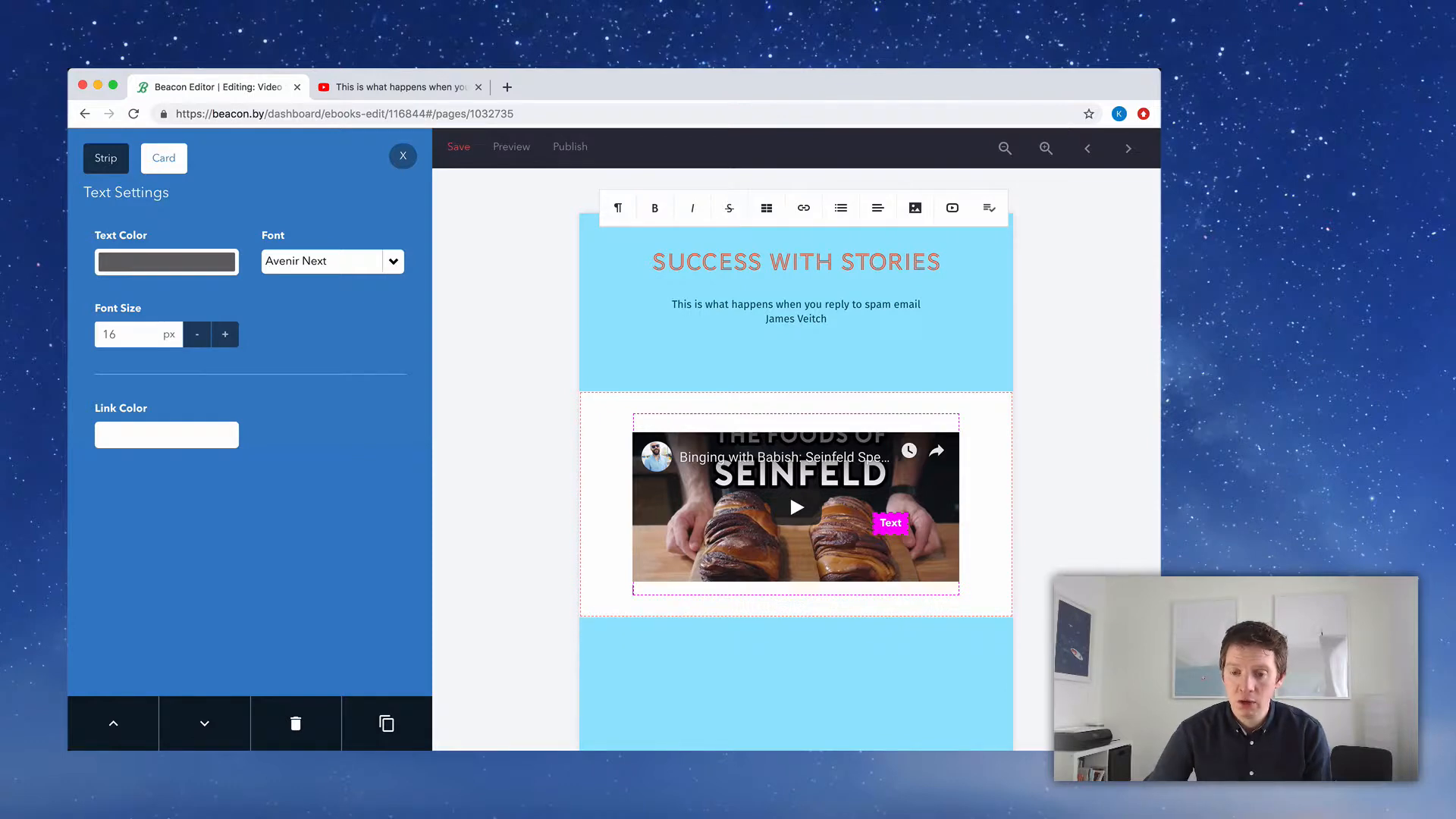
key("BackSpace")
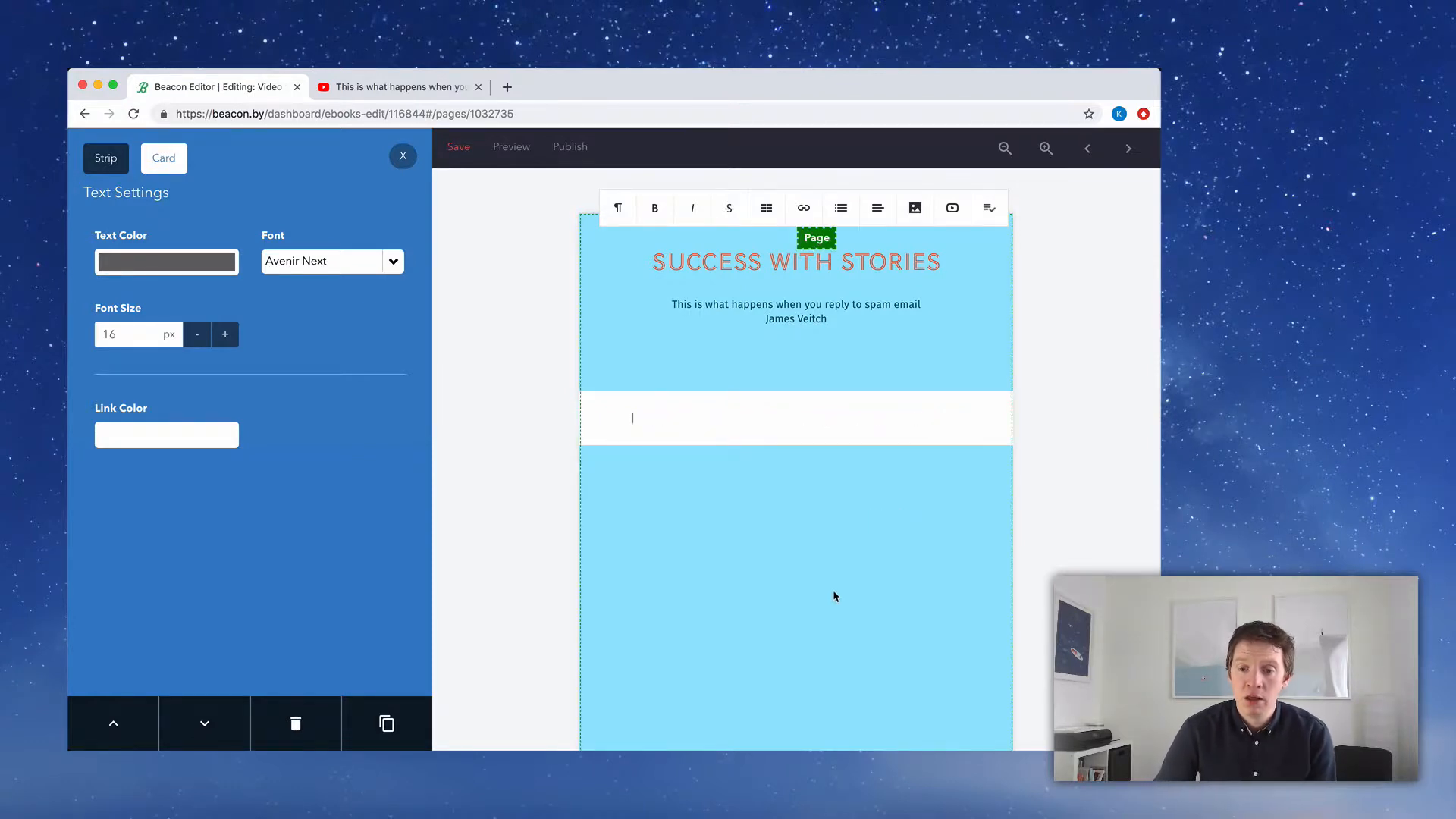
left_click(953, 209)
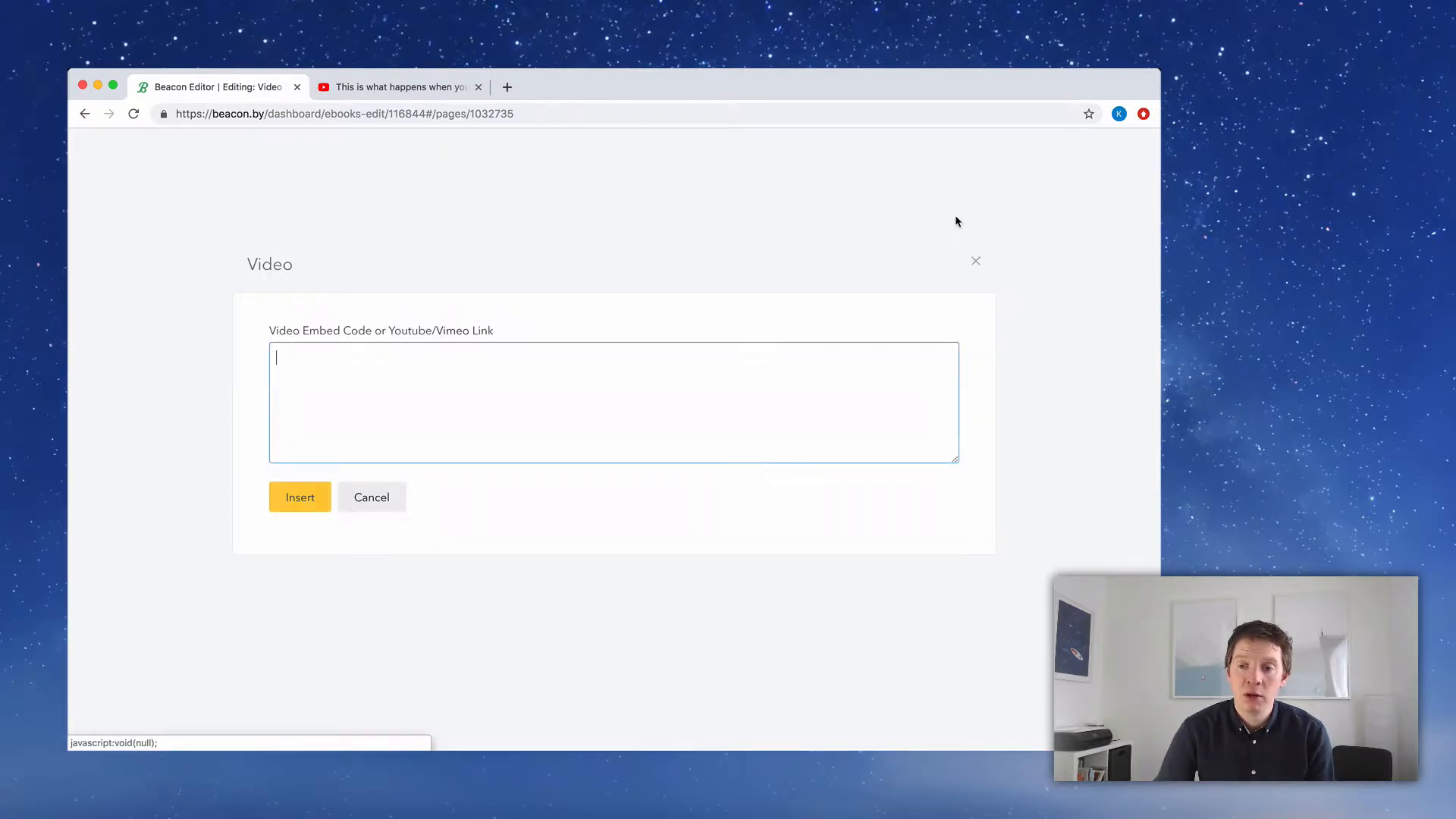
key("super+v")
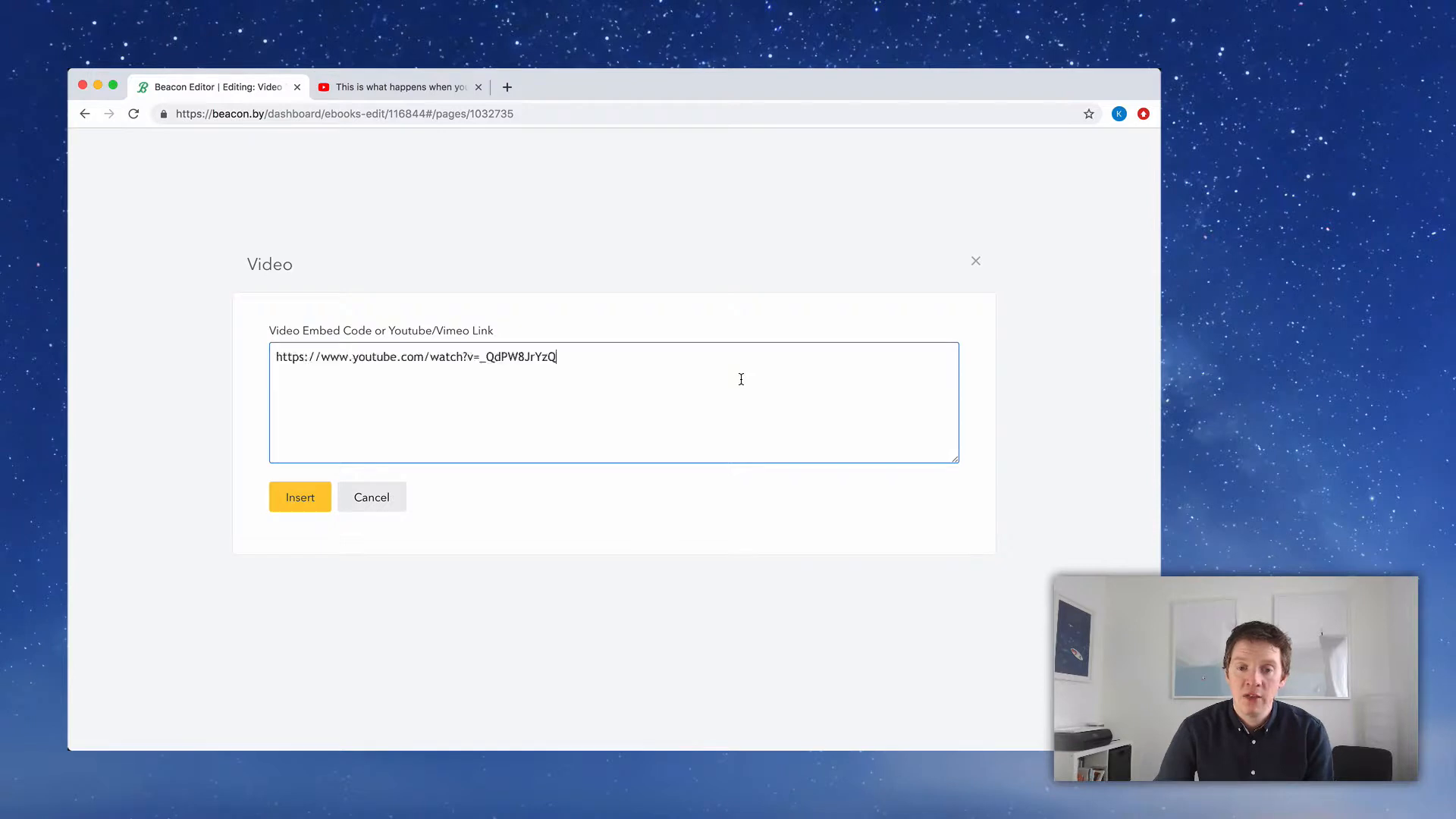
left_click(287, 498)
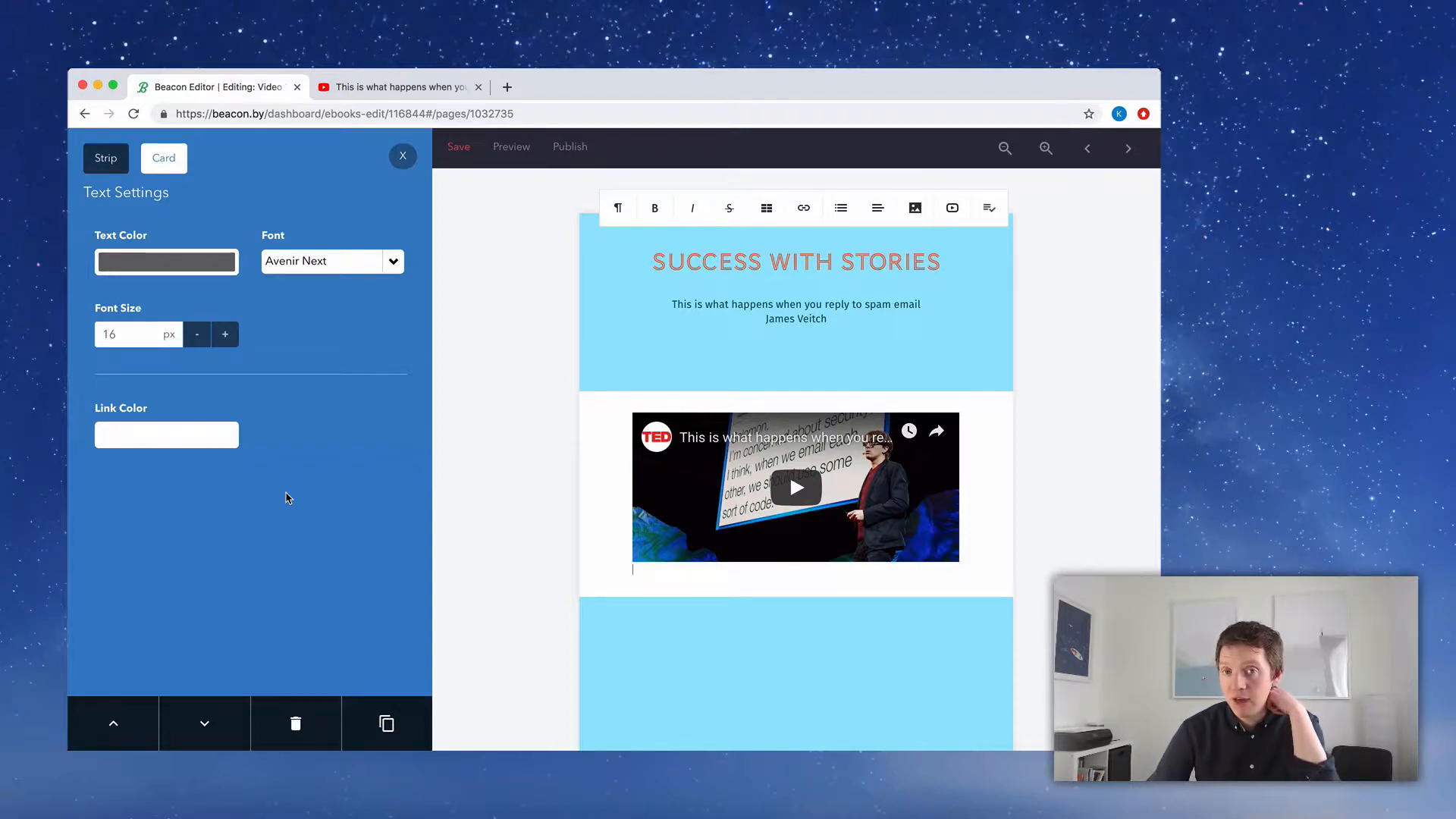
left_click(404, 159)
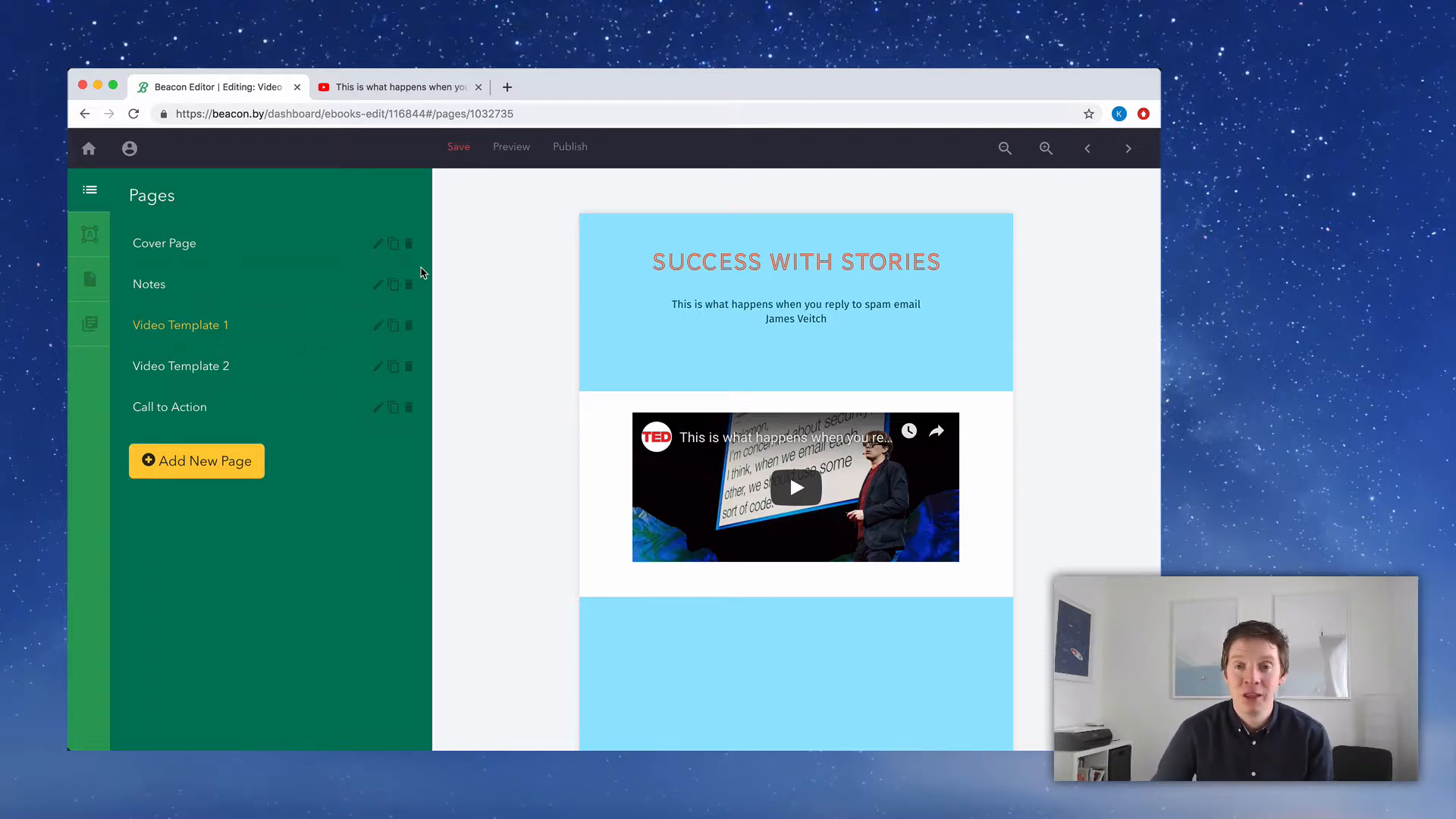
Duplicate the text card with the talk title and speaker under the headline
left_click(752, 311)
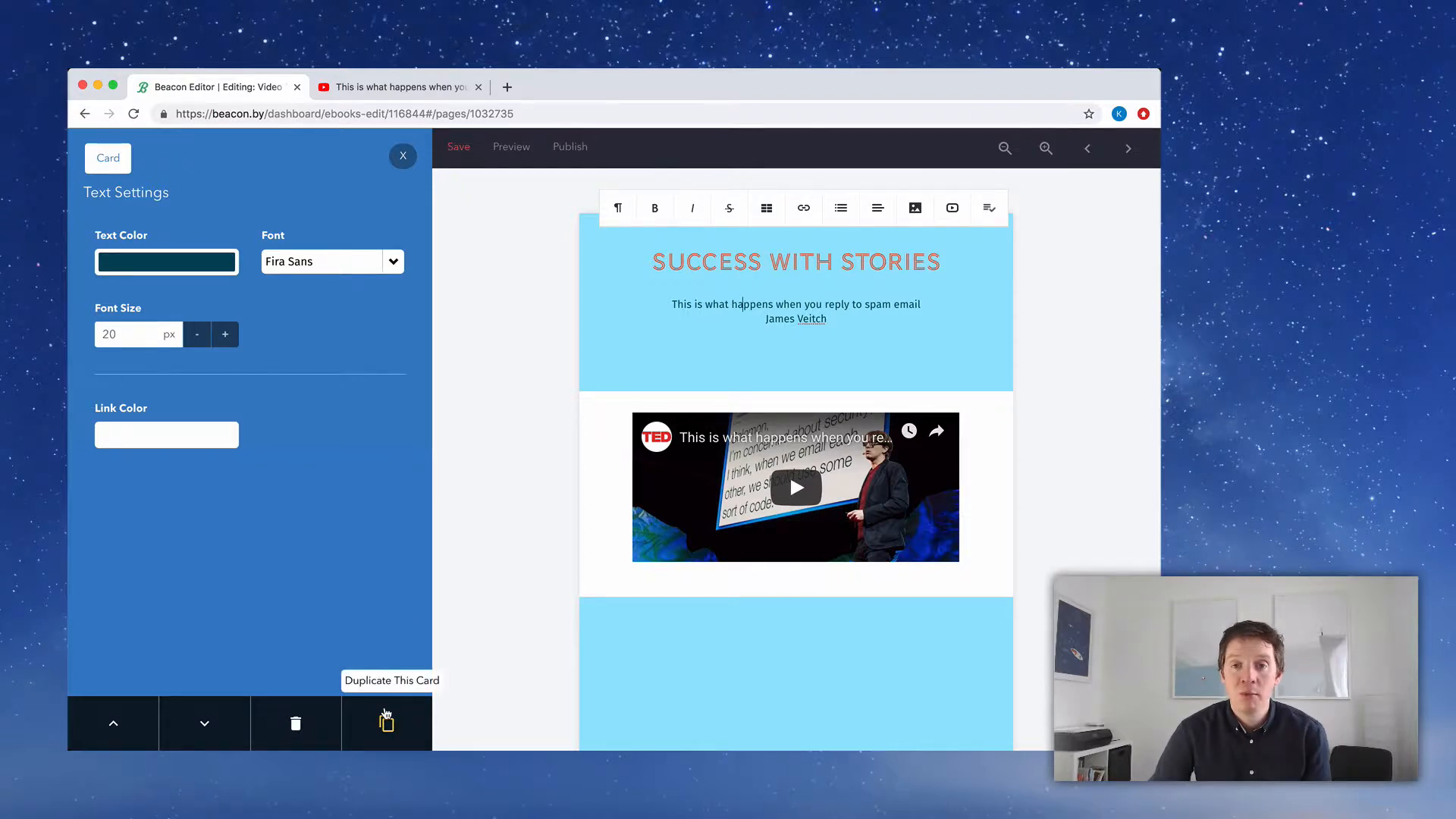
left_click(385, 715)
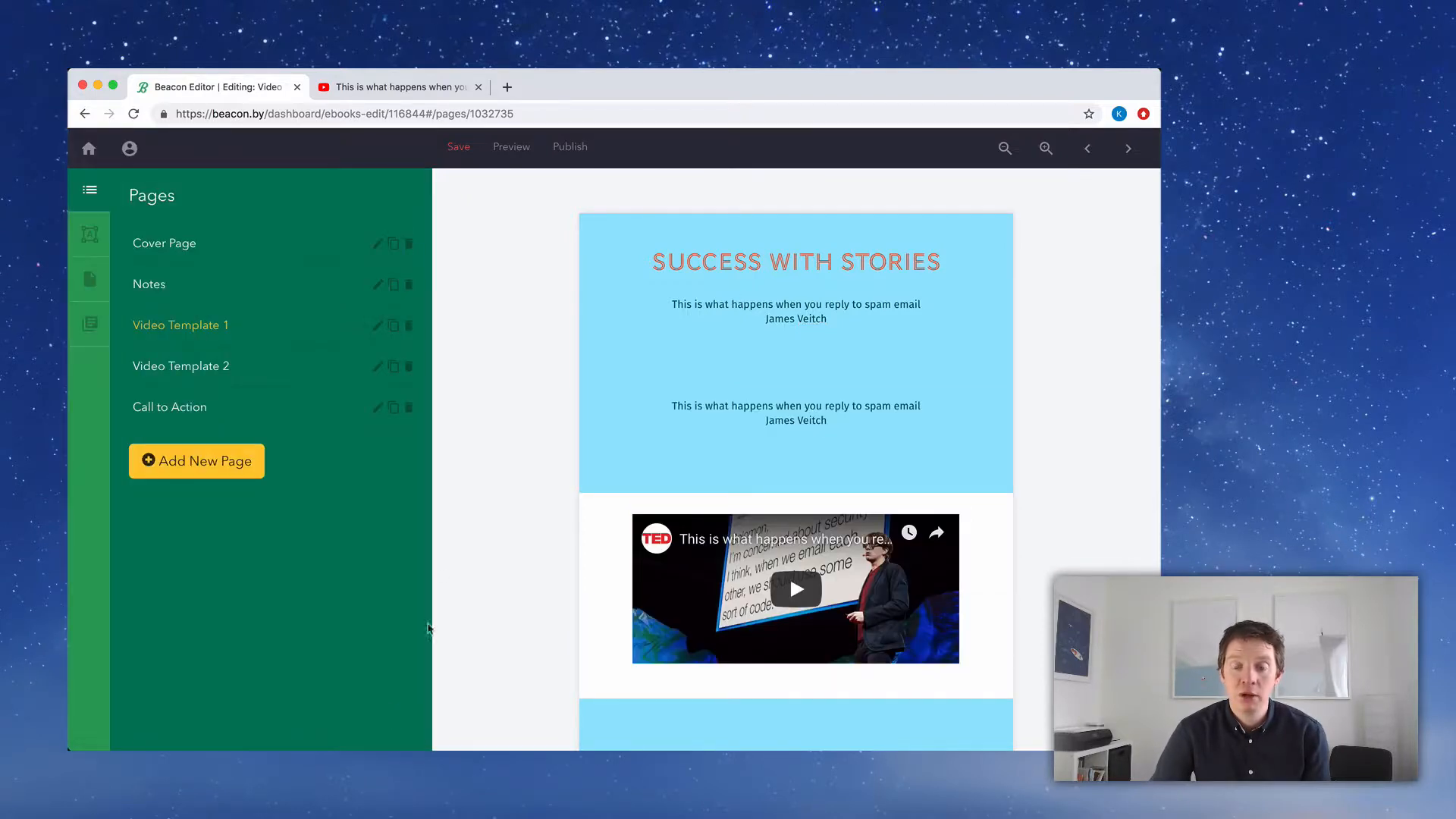
Move the duplicated text card below the video and replace its text with a description of how the spam email talk captivates through story-like pacing
left_click(680, 408)
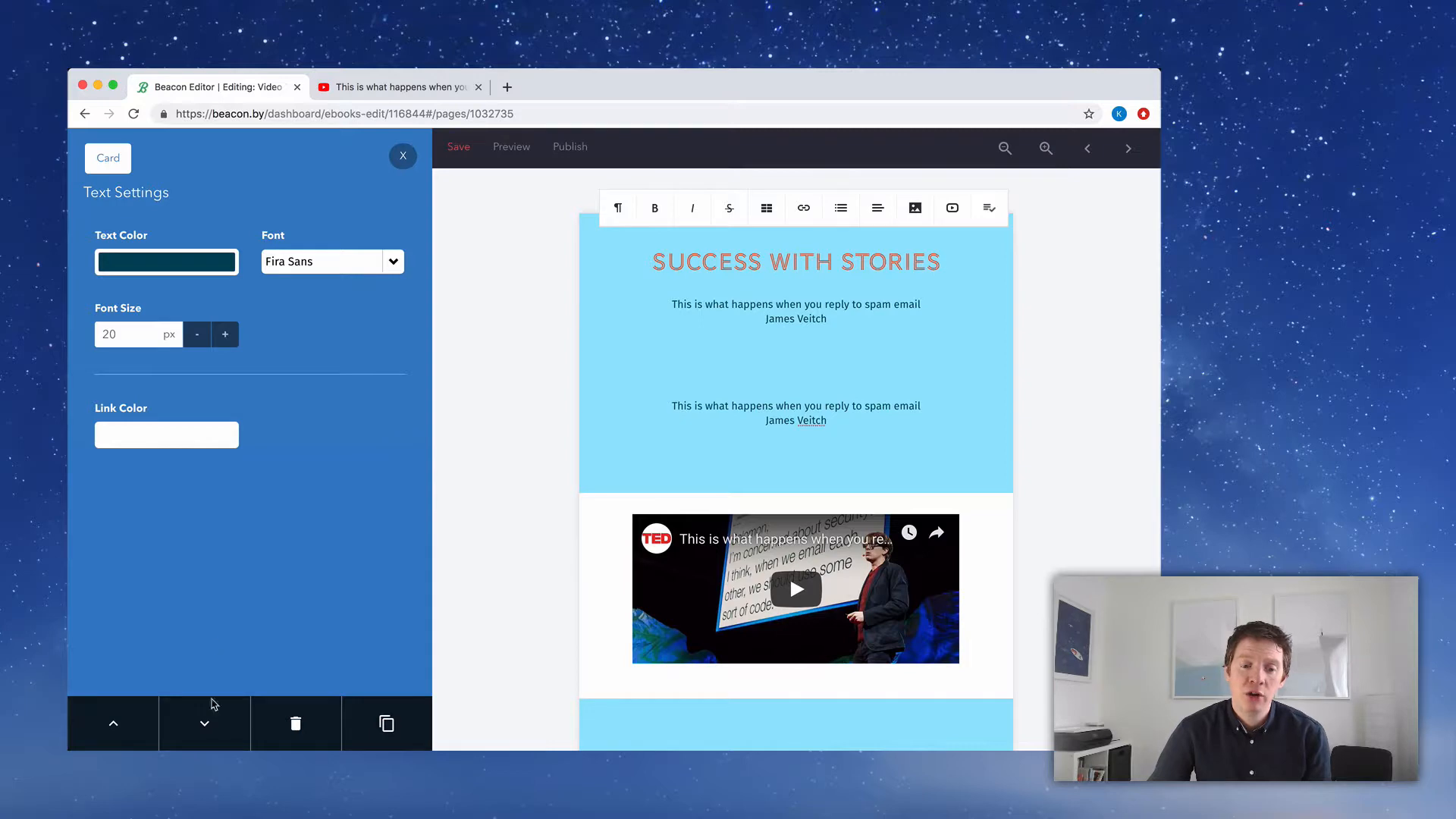
left_click(205, 725)
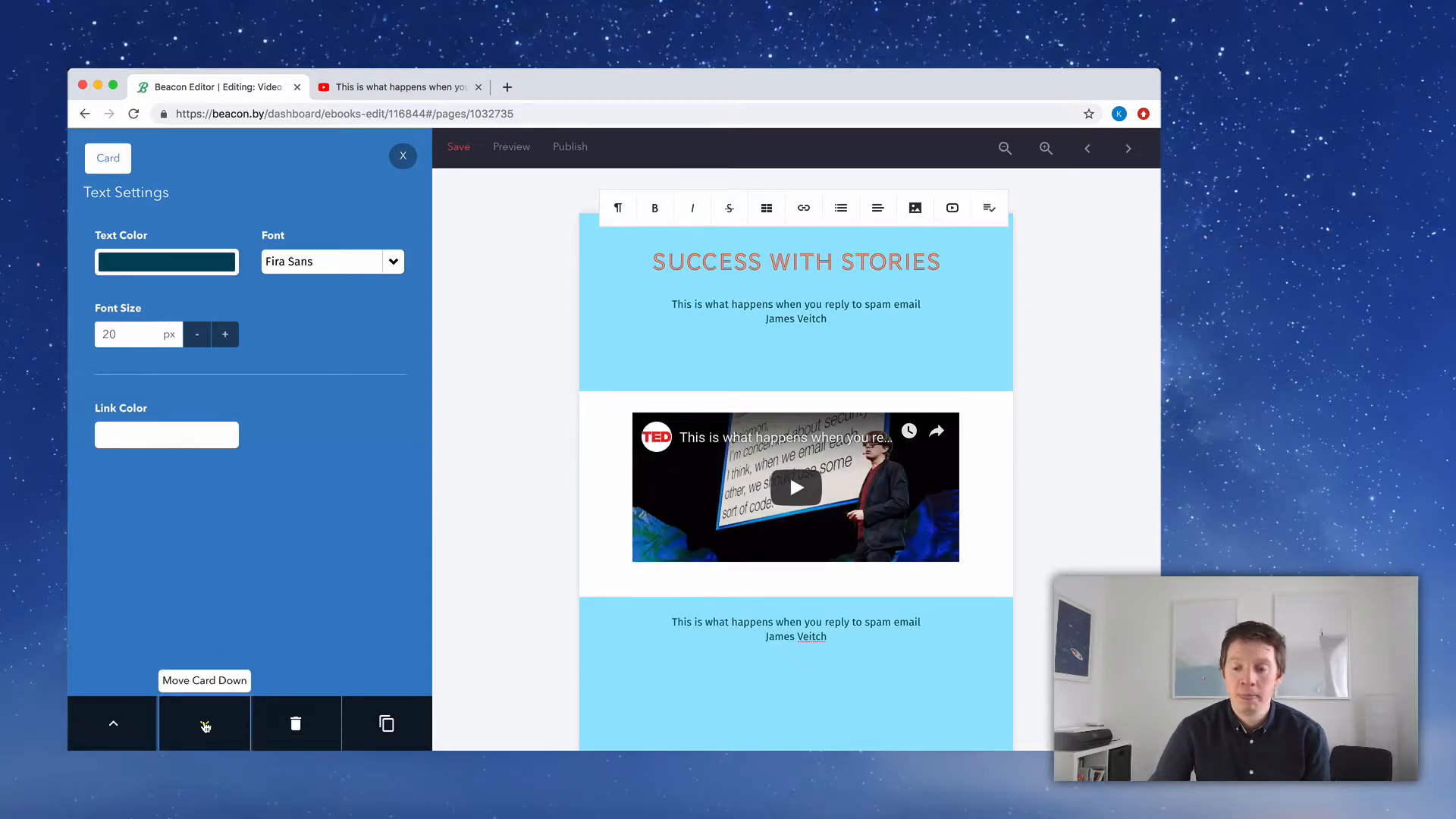
triple_click(742, 630)
key("super+a")
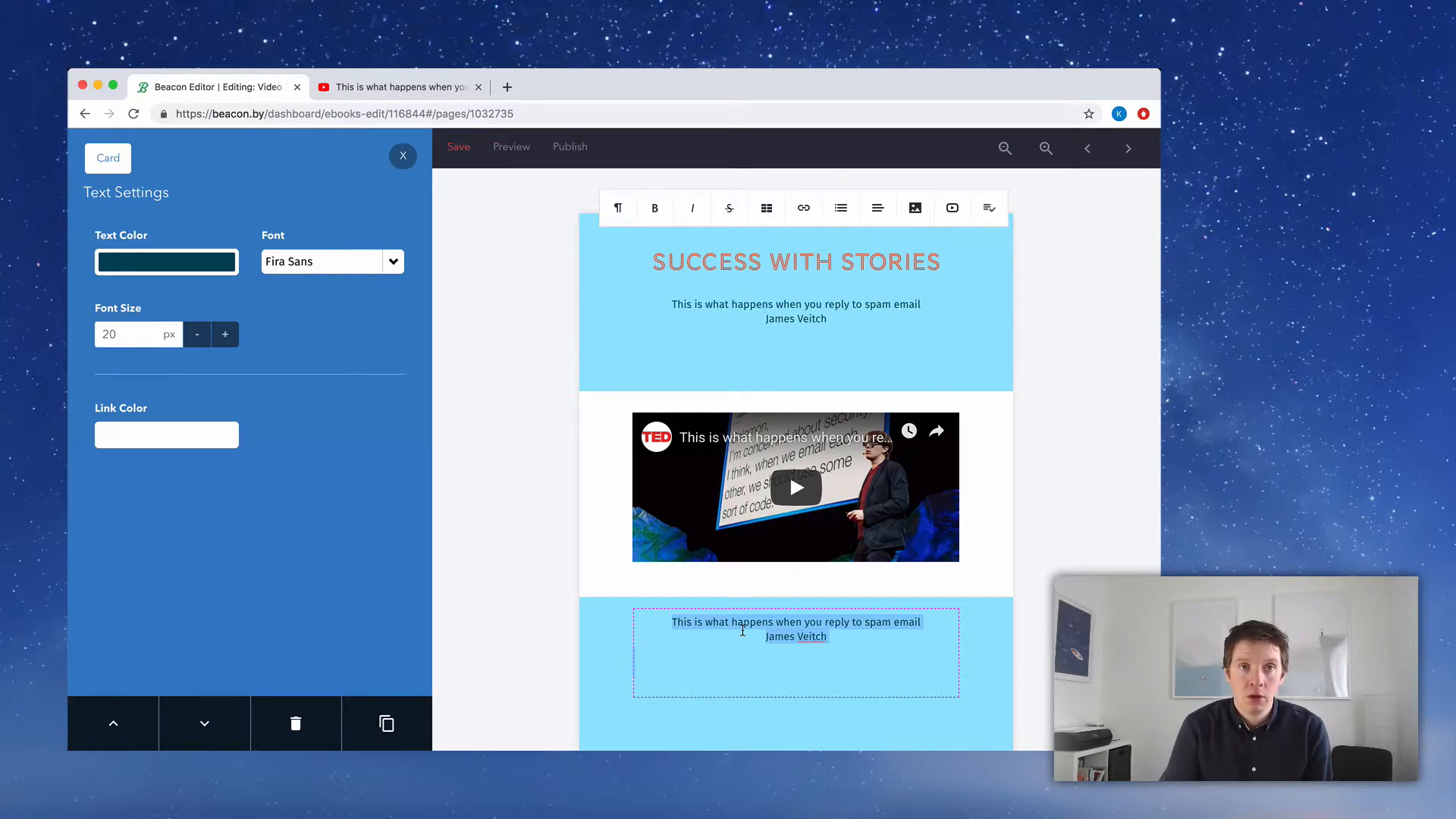
type("This presentation might be about the rather dry subject of spam emails but James has the audience captivated by pacing the presentation like a story. If you can do the same you'll have the audience in the ")
type("palm of your han")
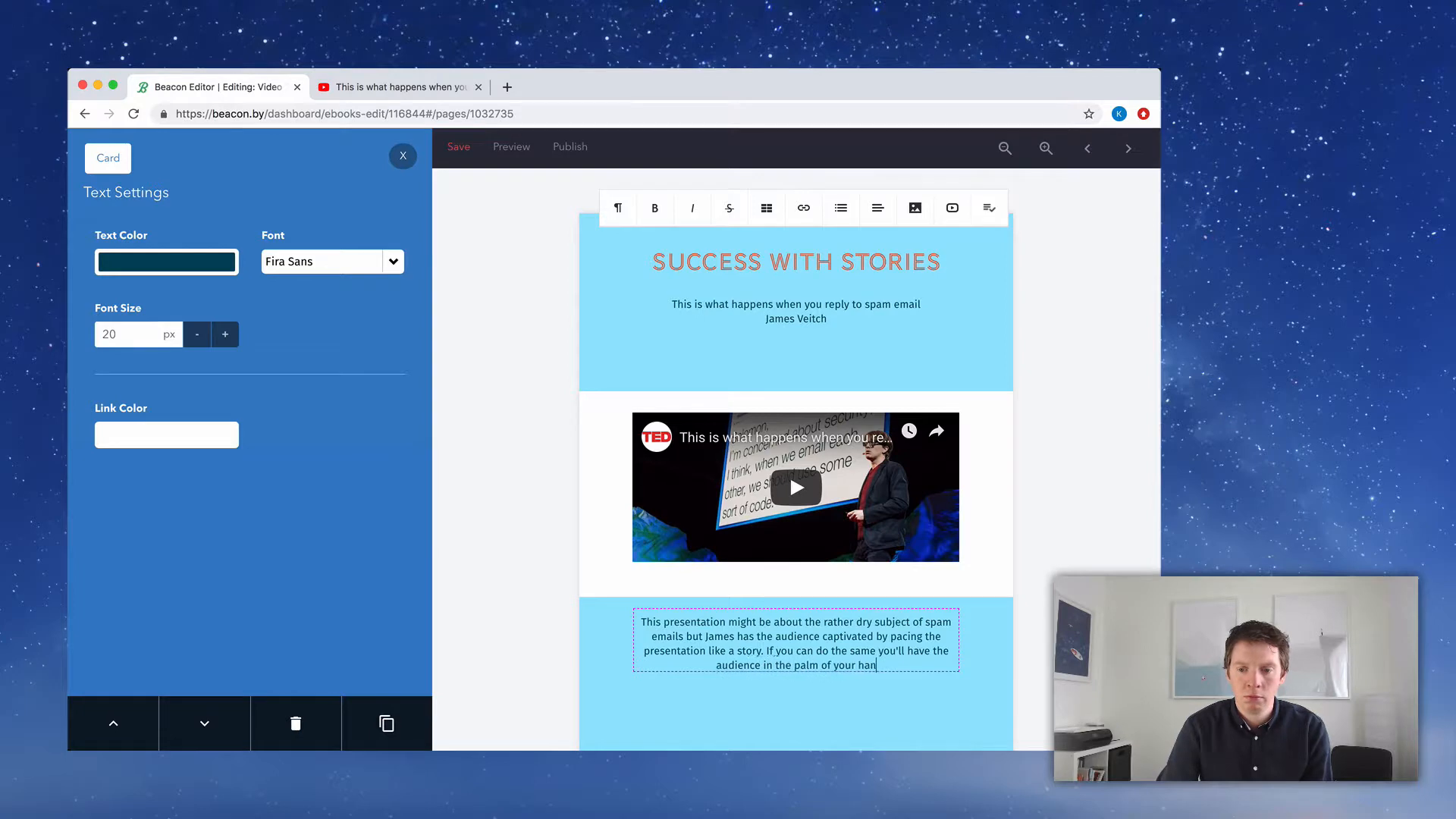
type("d.")
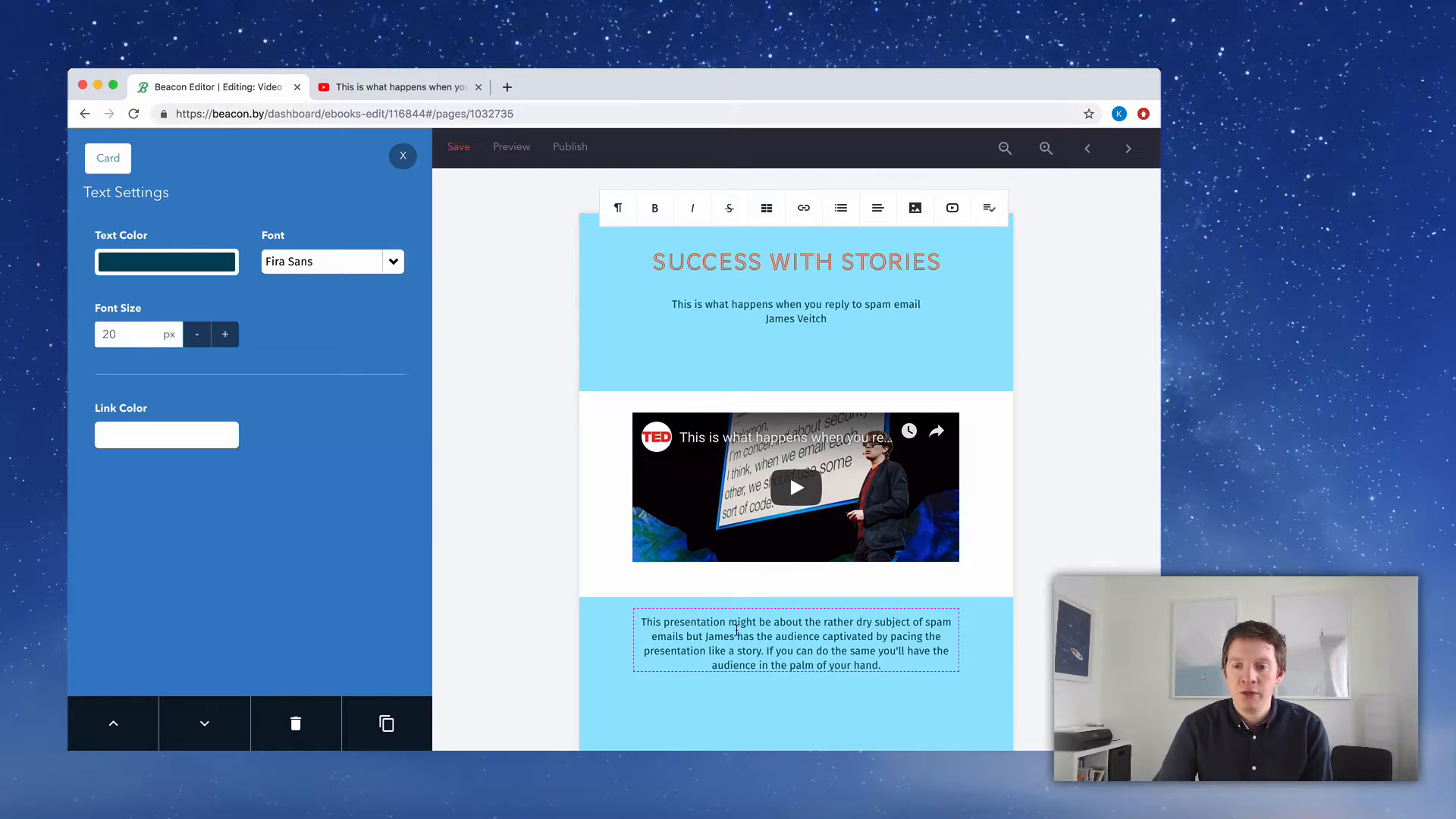
left_click(598, 539)
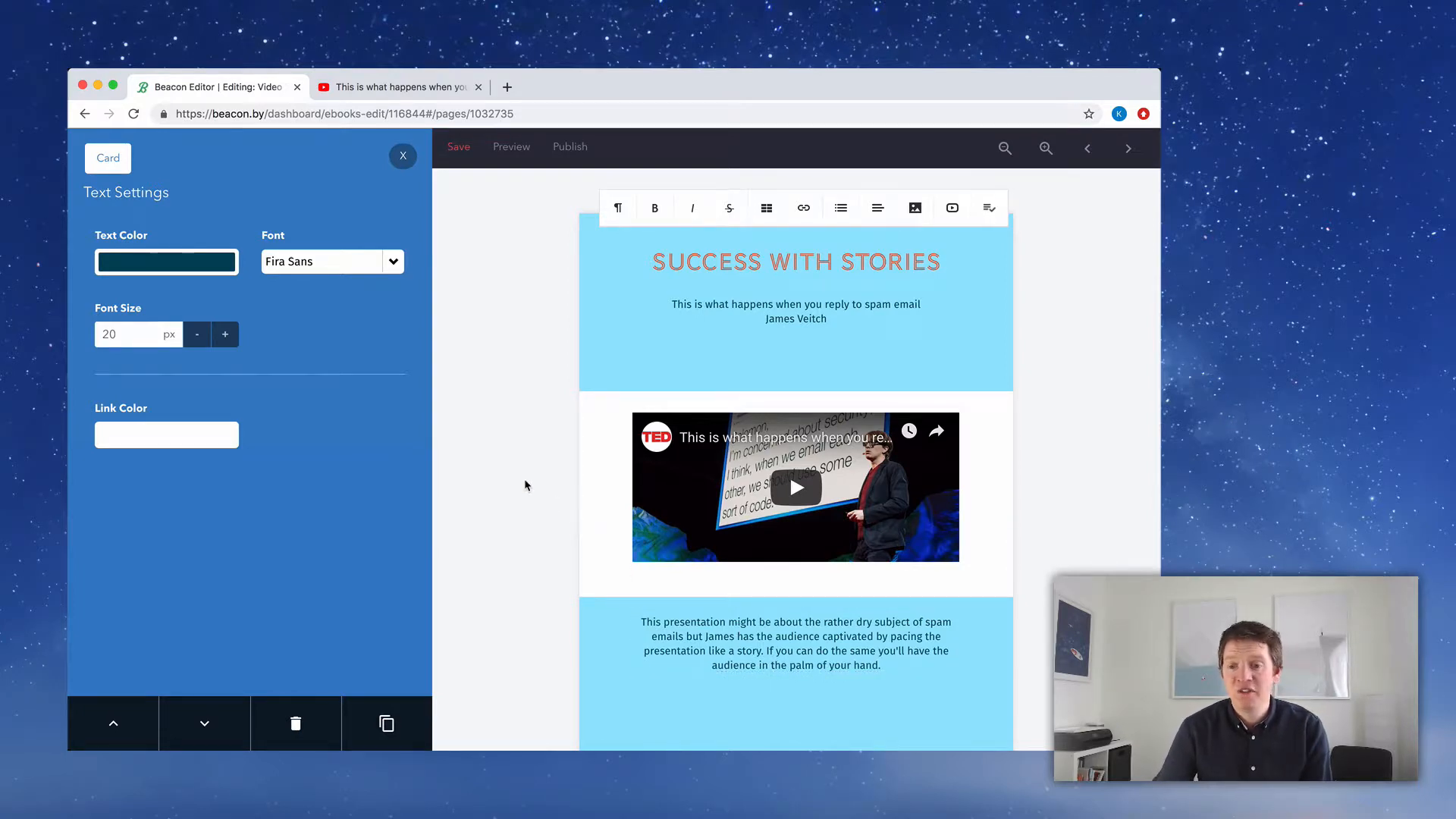
left_click(403, 157)
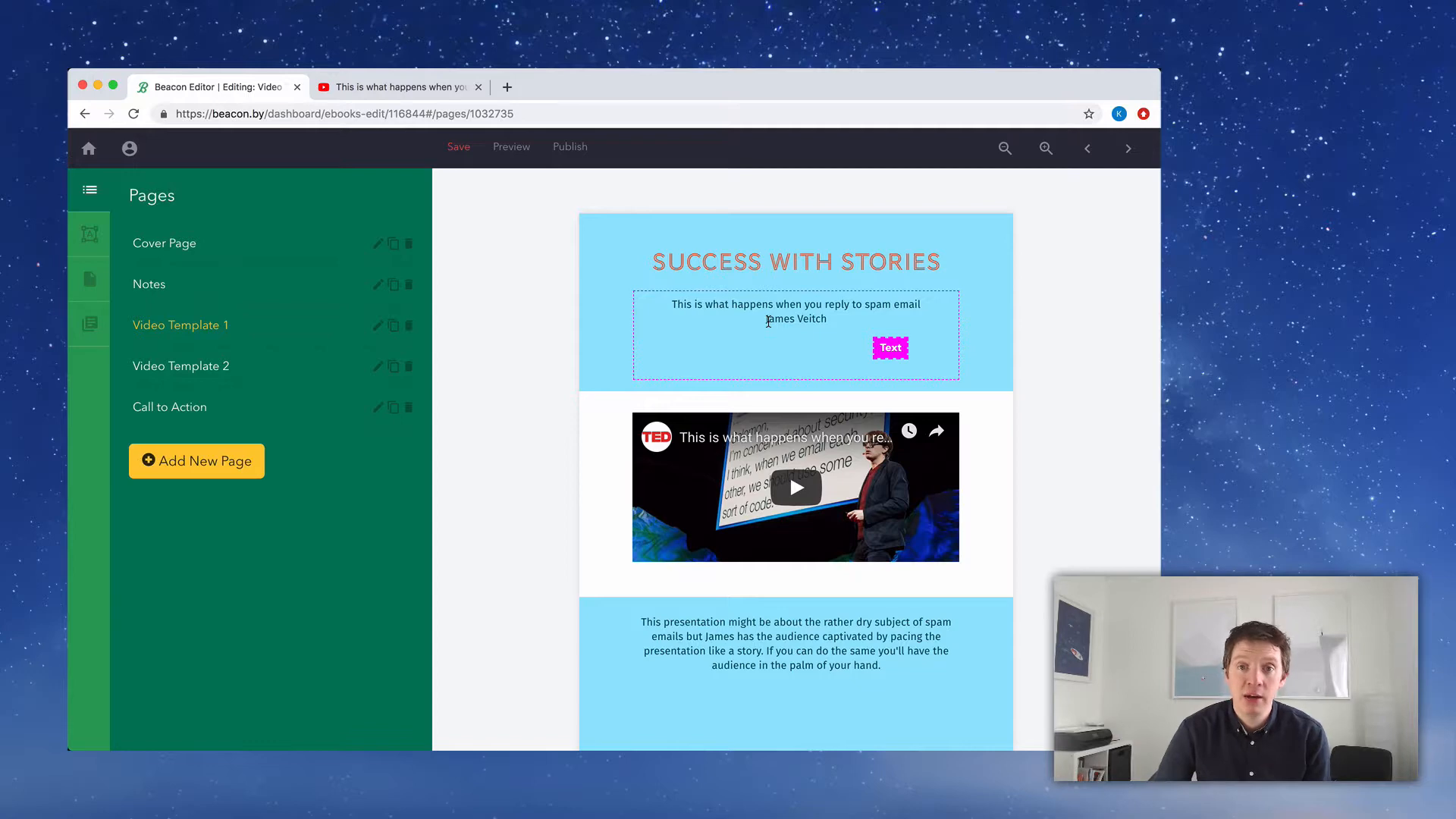
Save the lookbook and delete the unused Video Template 2 page
scroll(536, 364, "down", 2)
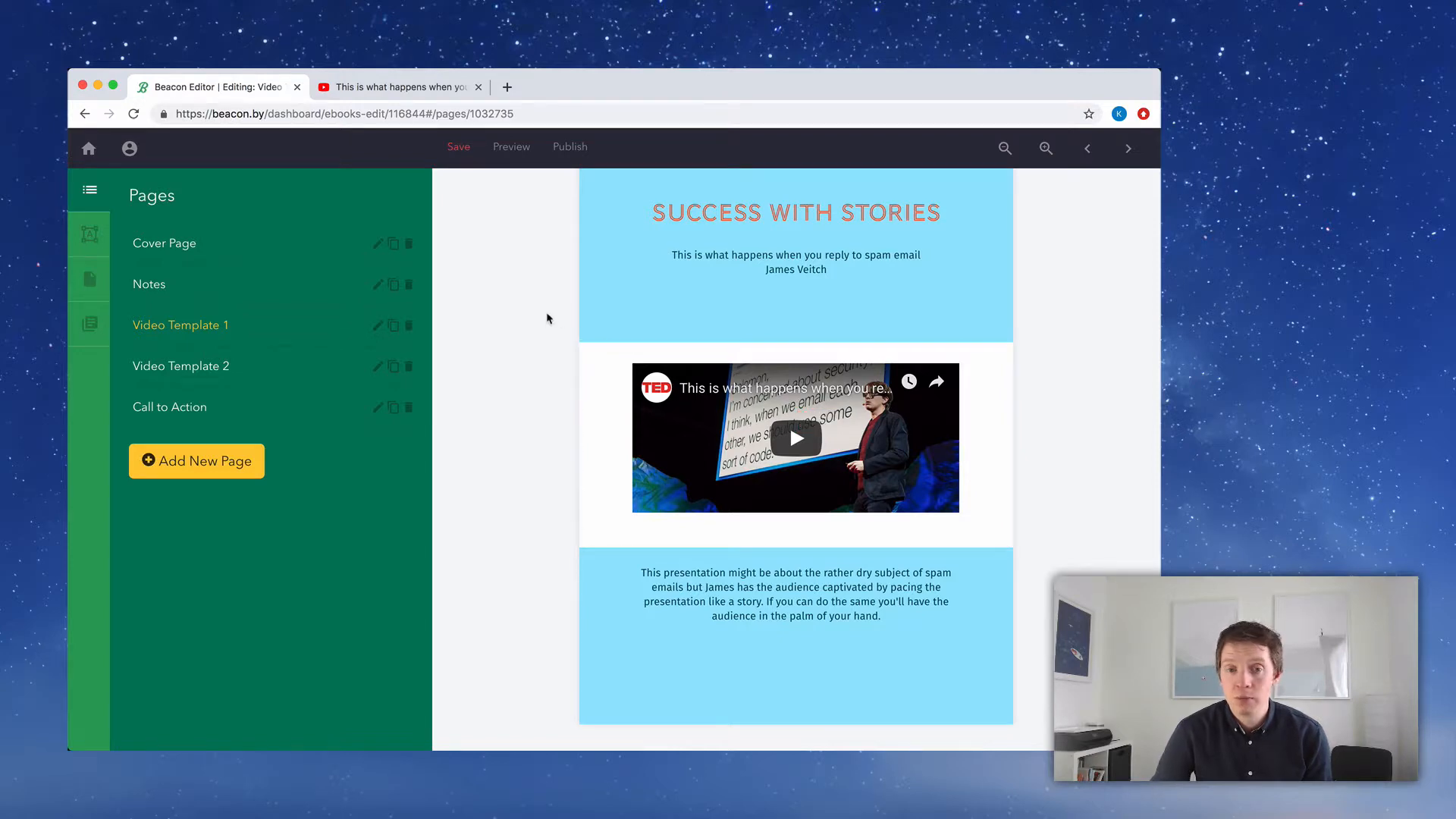
left_click(455, 150)
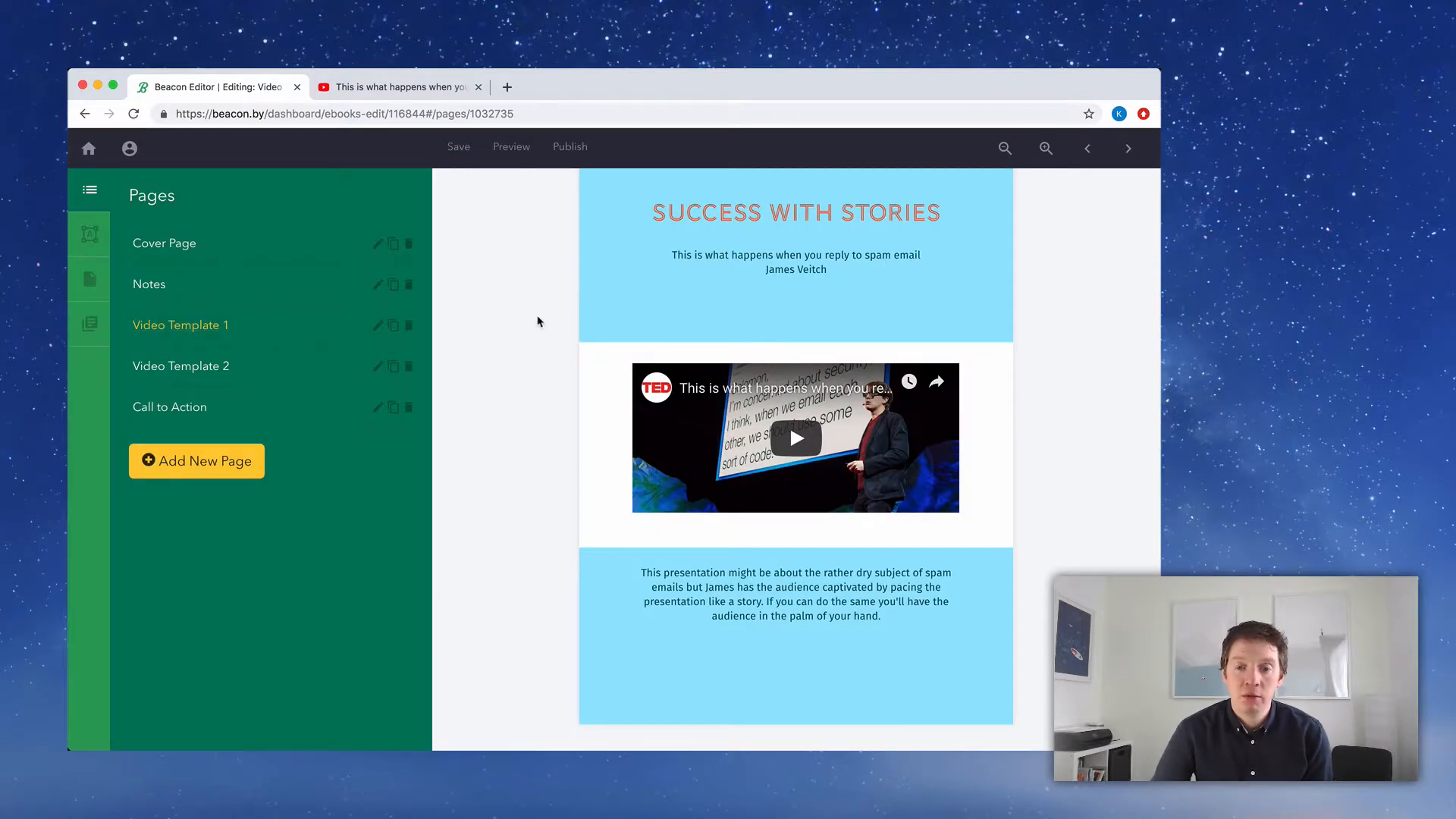
left_click(272, 367)
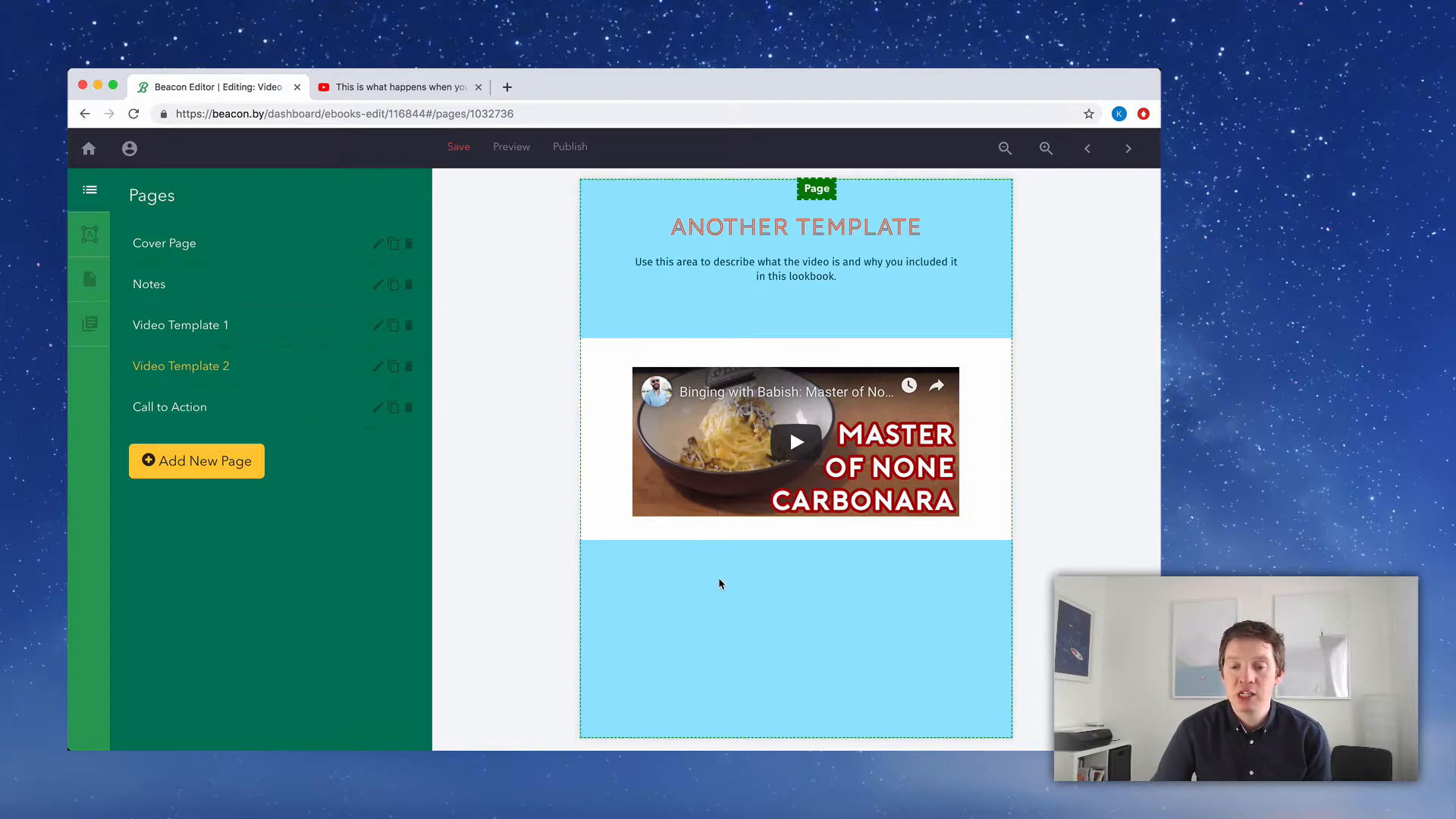
left_click(261, 339)
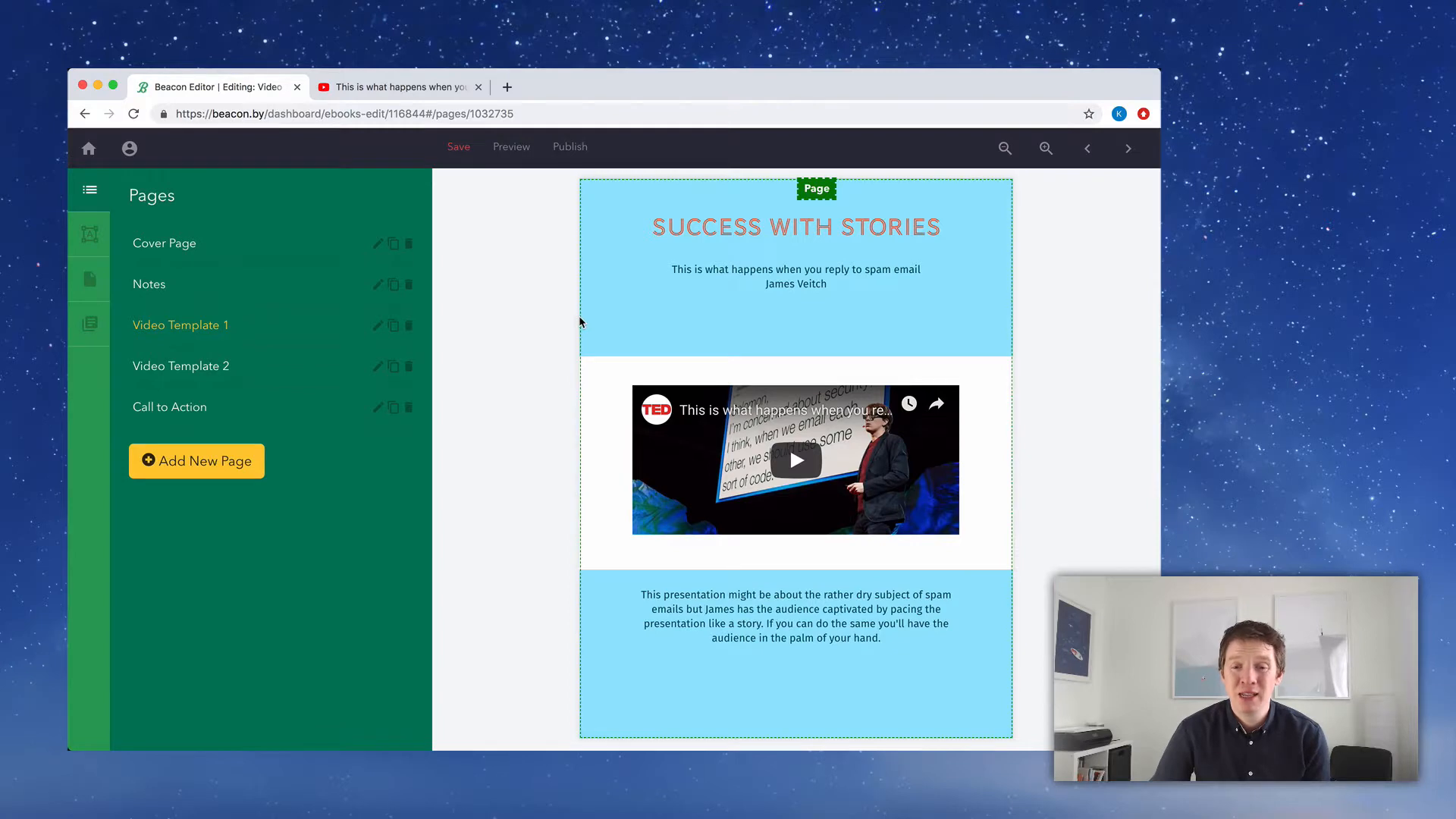
left_click(295, 363)
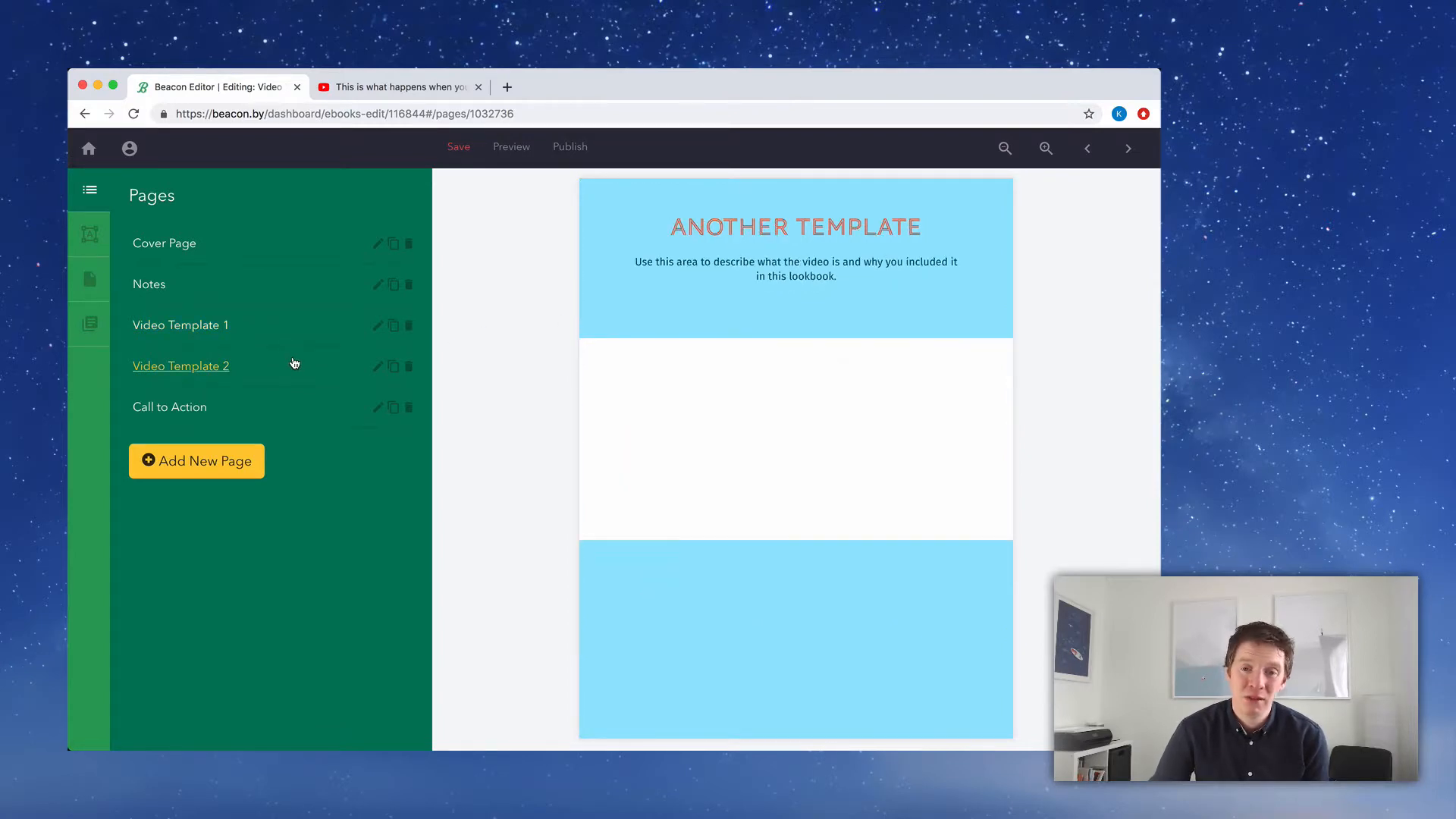
left_click(407, 370)
left_click(652, 383)
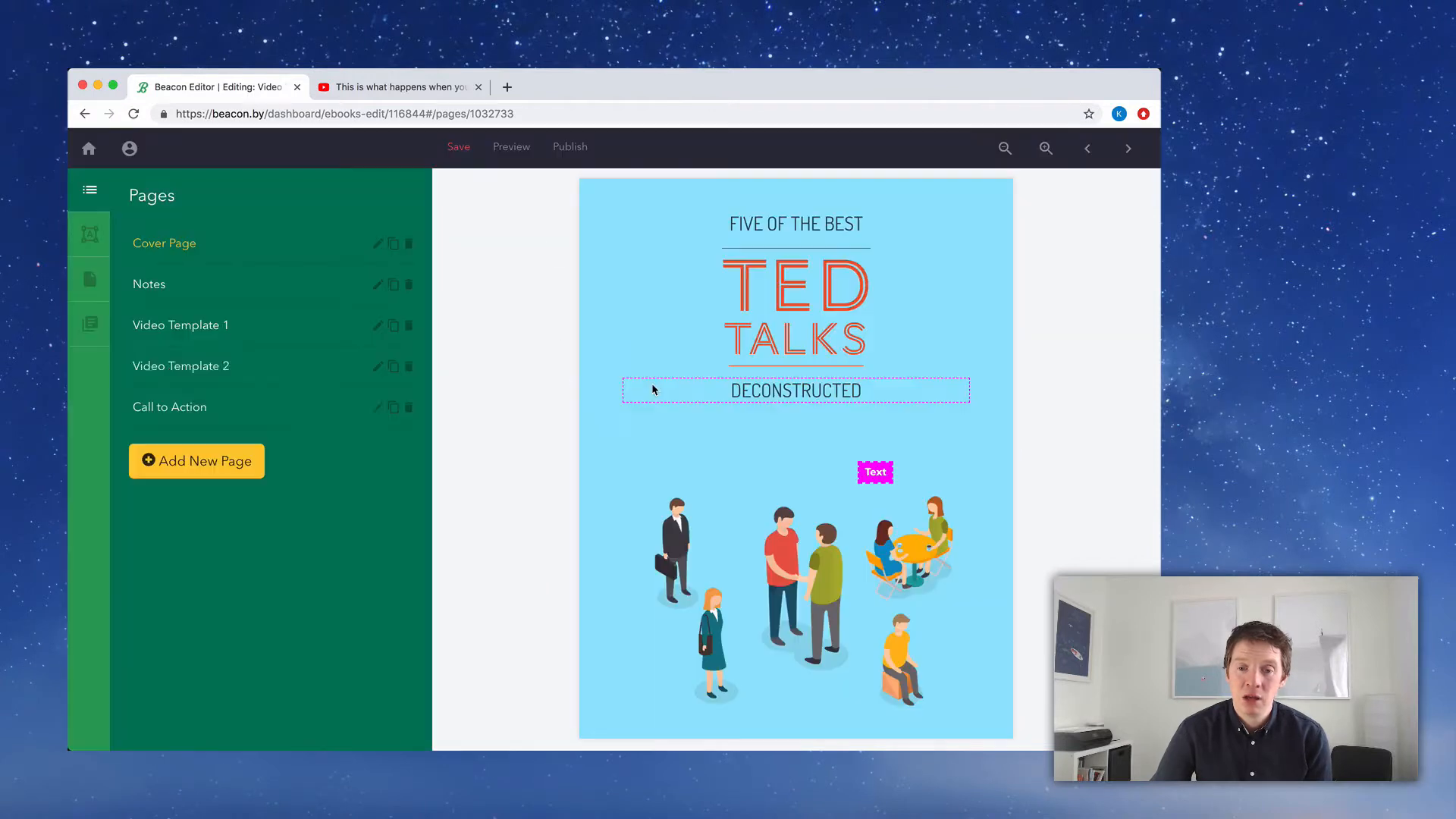
Duplicate the Video Template 1 page four times and move the Call to Action page to the end of the page list
left_click(392, 326)
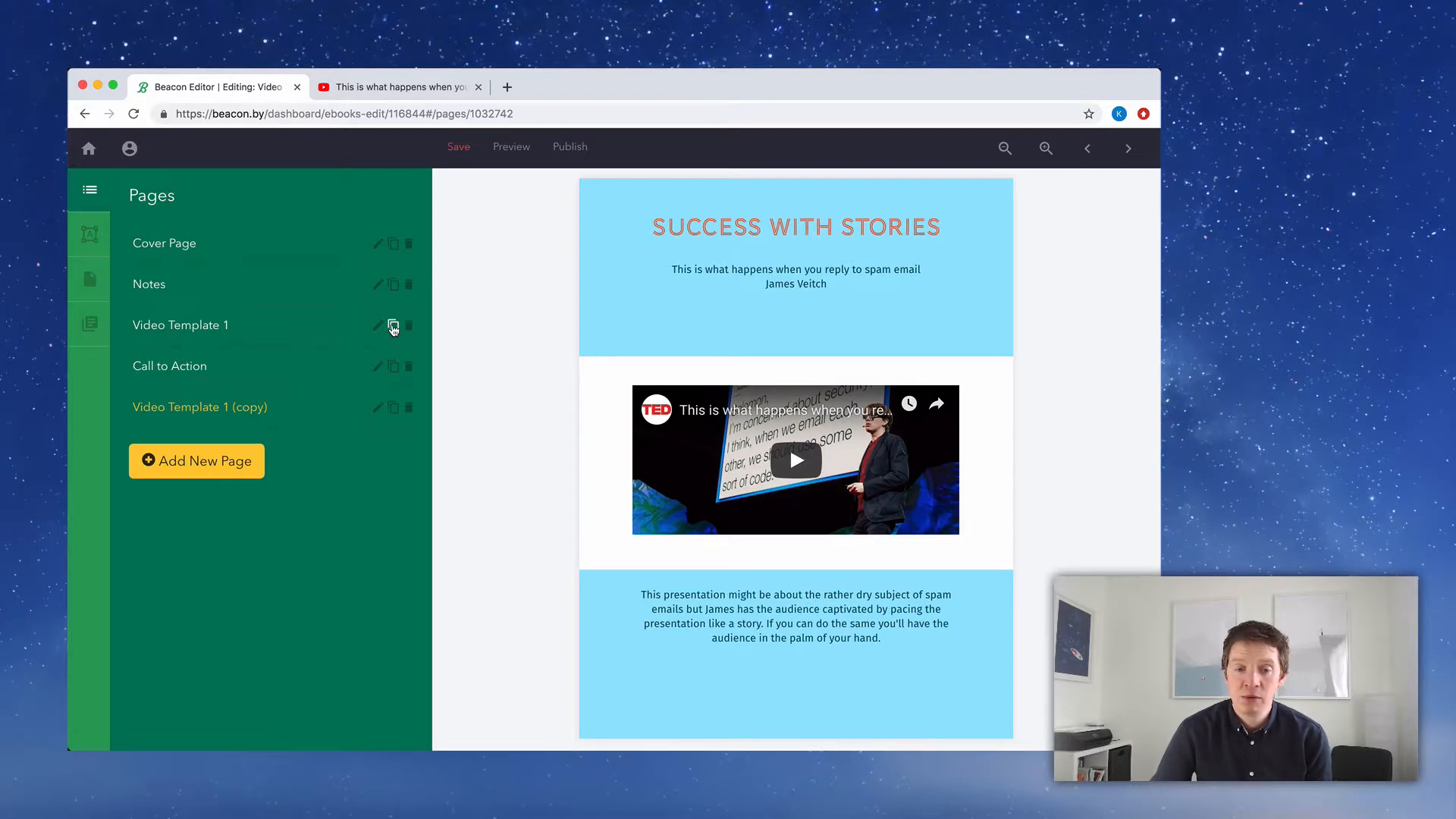
left_click(393, 327)
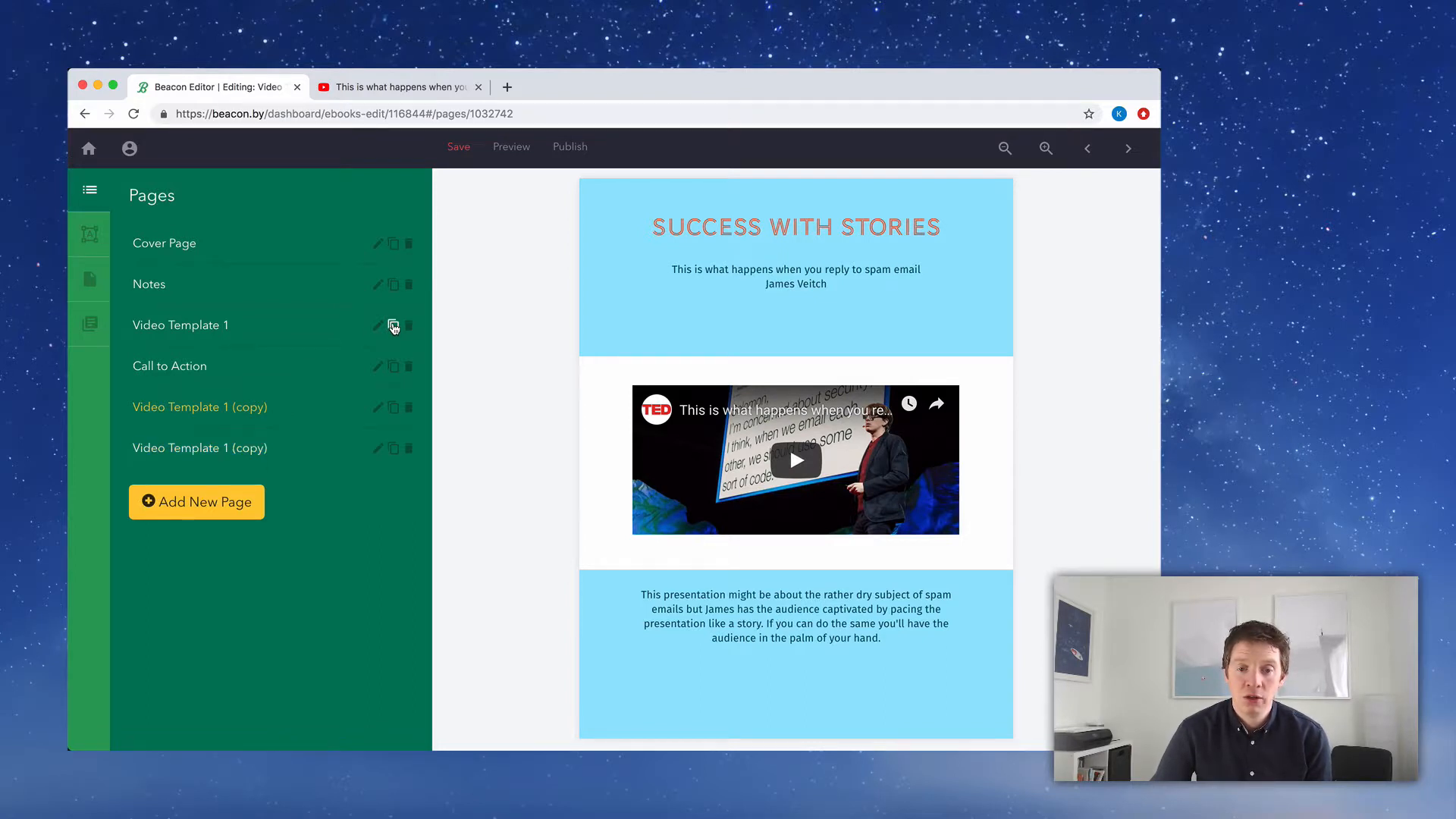
left_click(393, 327)
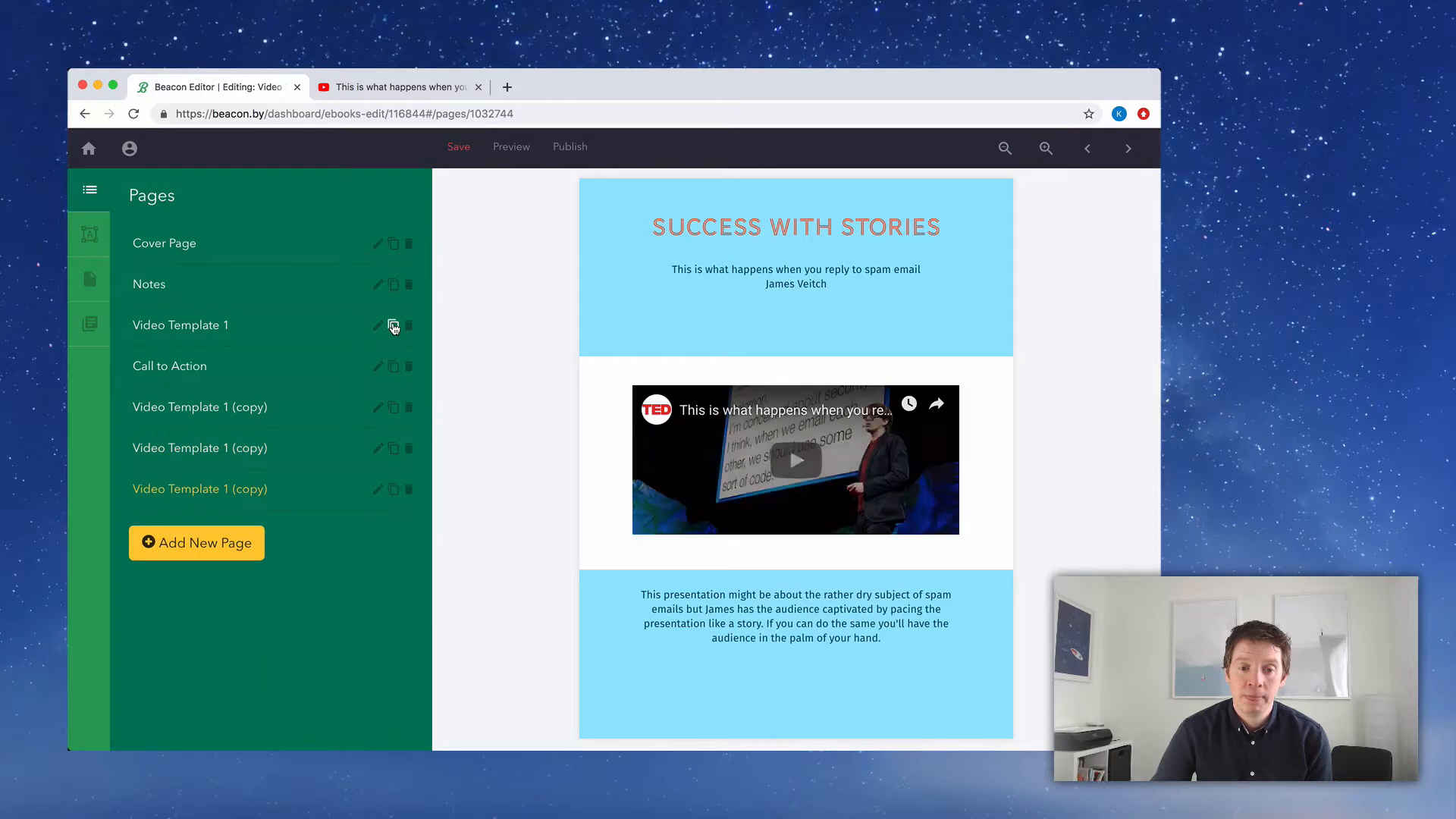
left_click(393, 327)
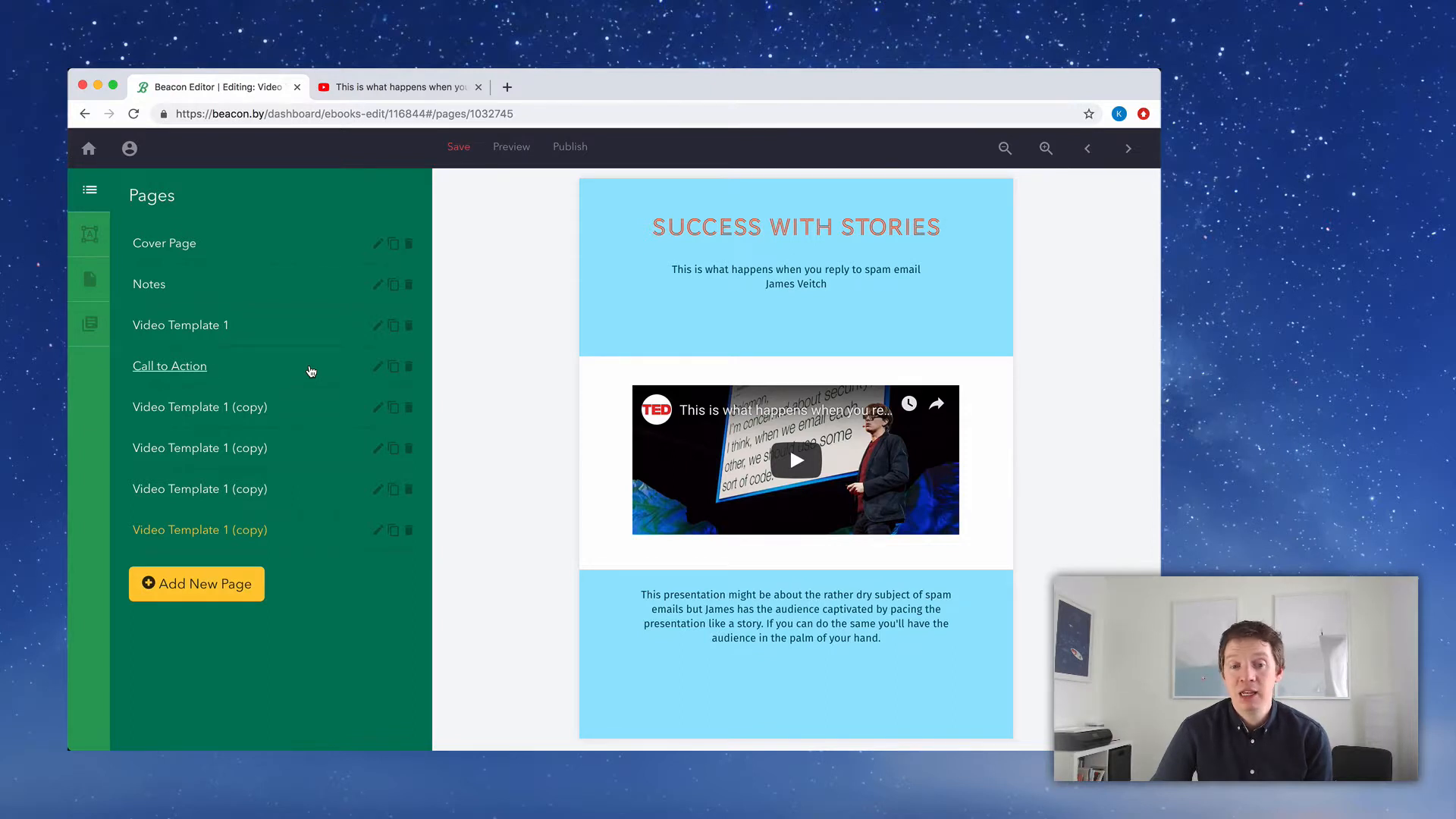
left_click_drag(309, 374, 309, 549)
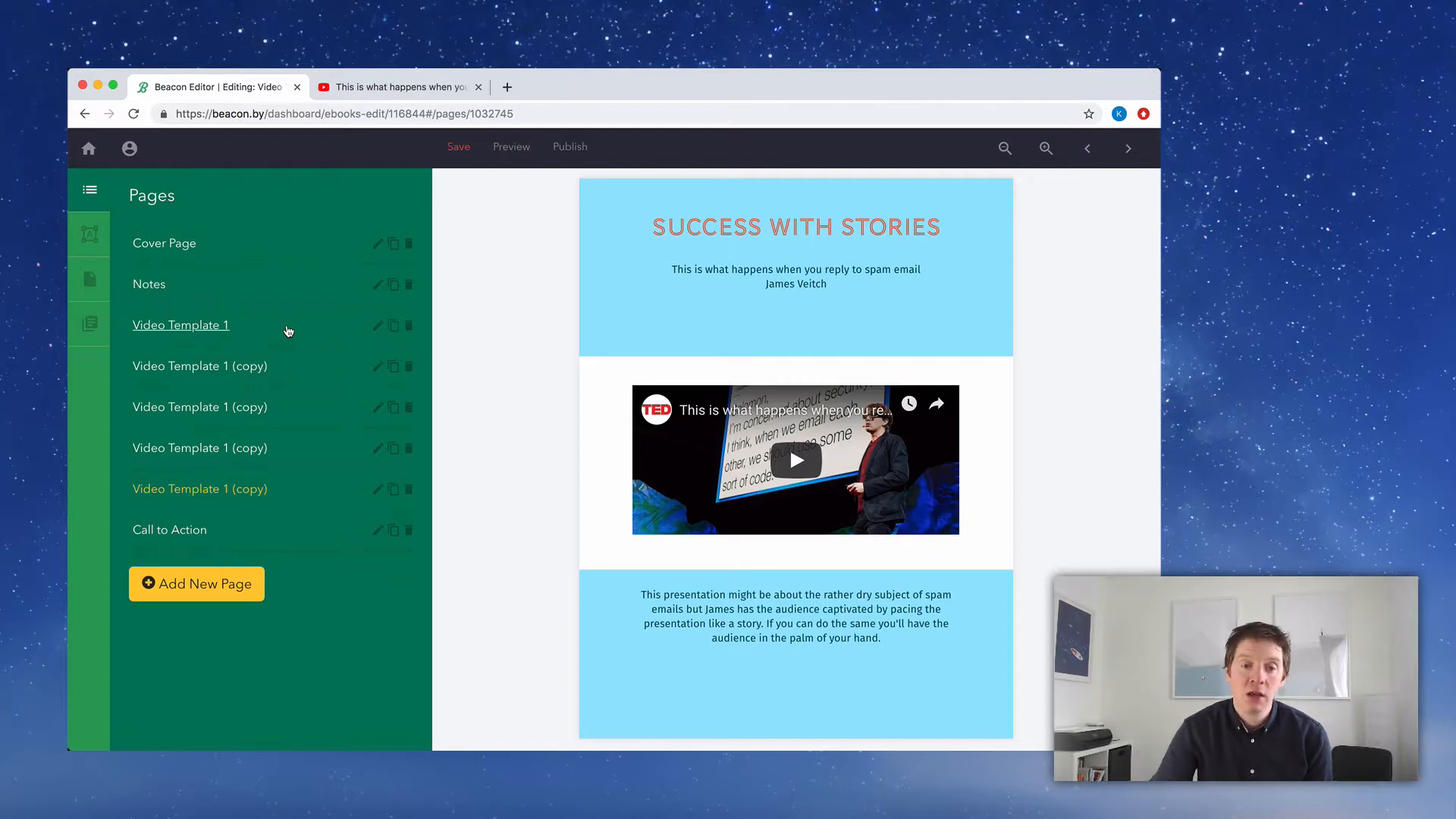
Go through the cover, notes and first video pages and open the first copy of Video Template 1
left_click(182, 243)
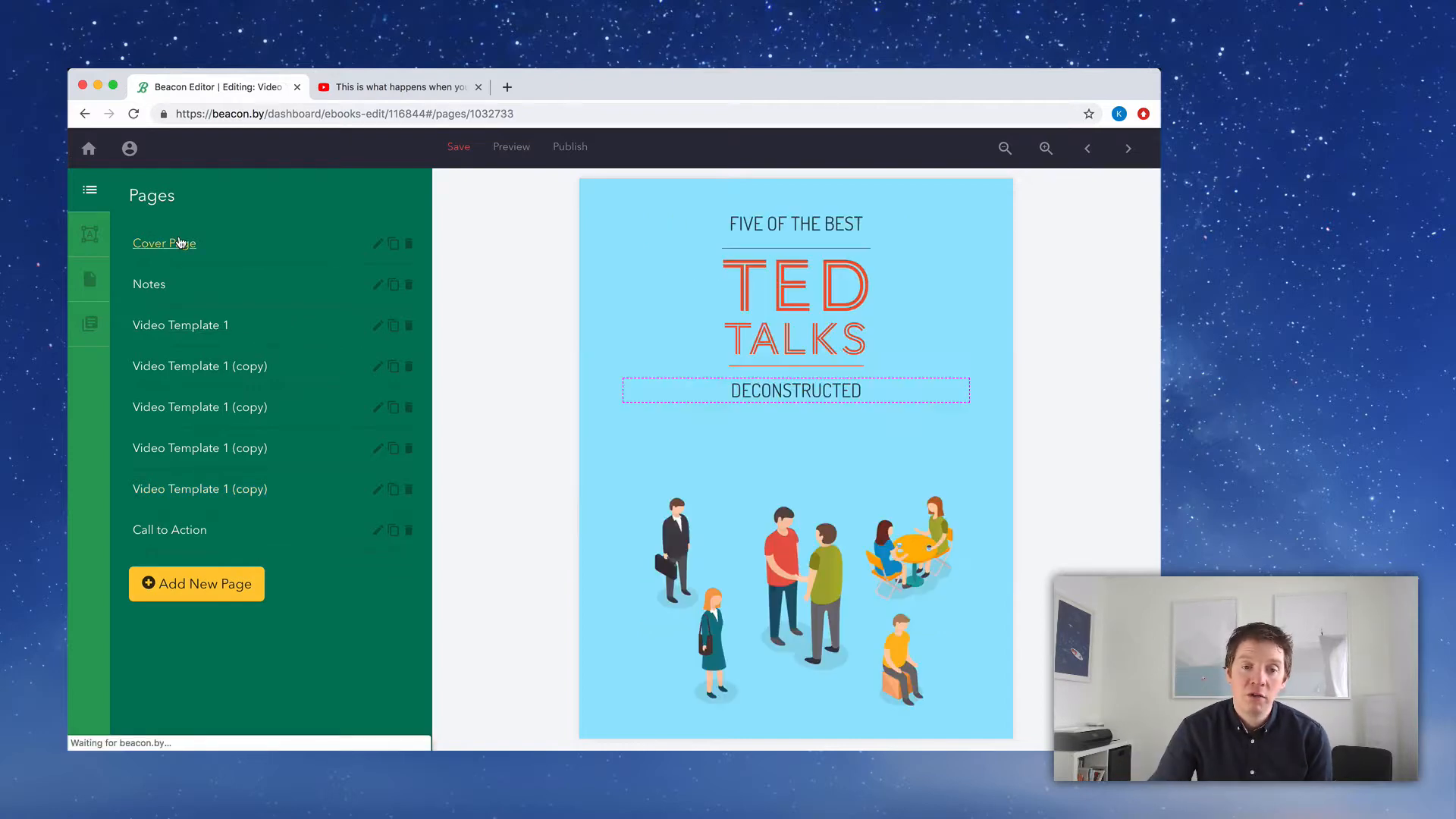
left_click(225, 291)
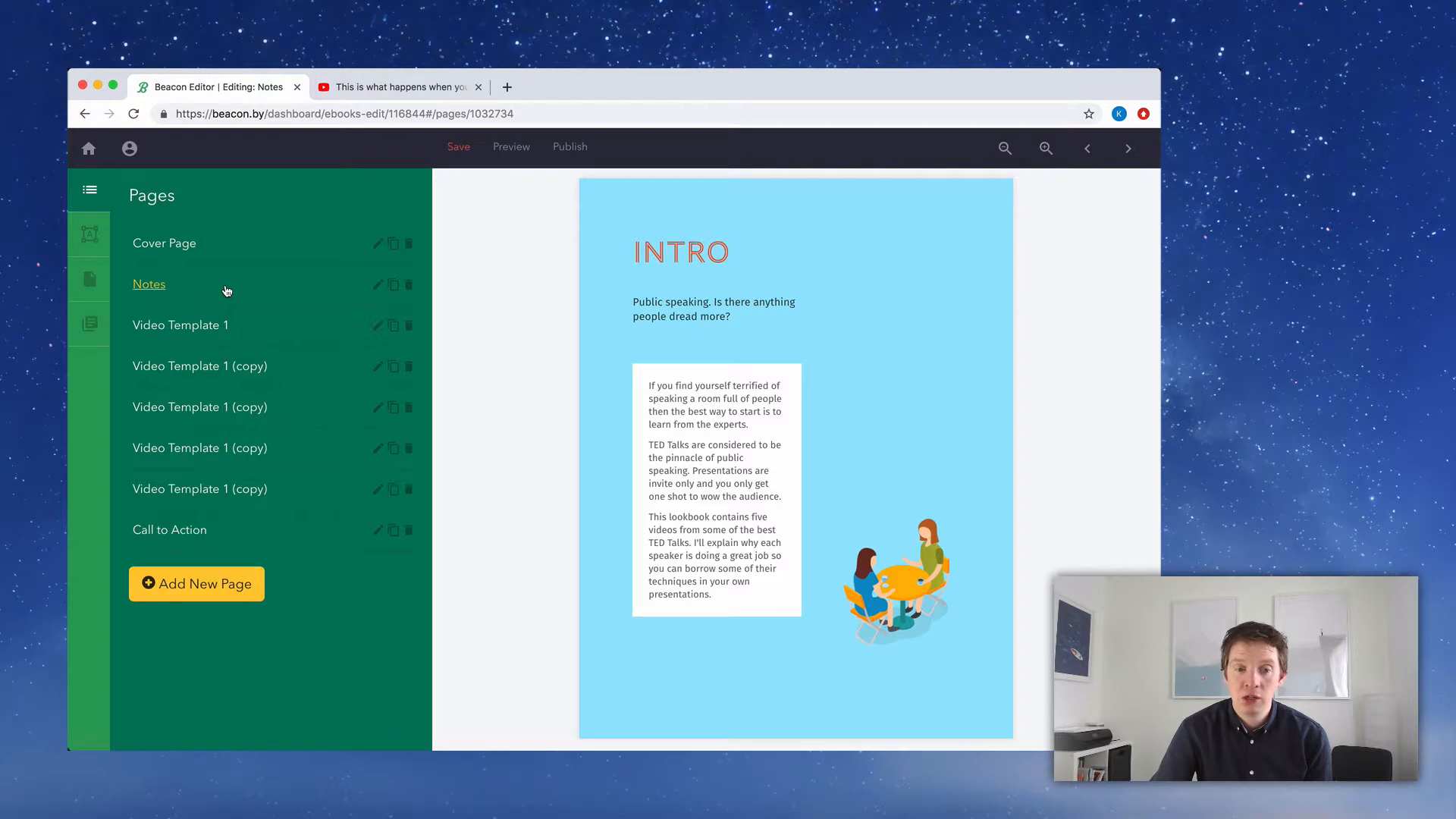
left_click(254, 316)
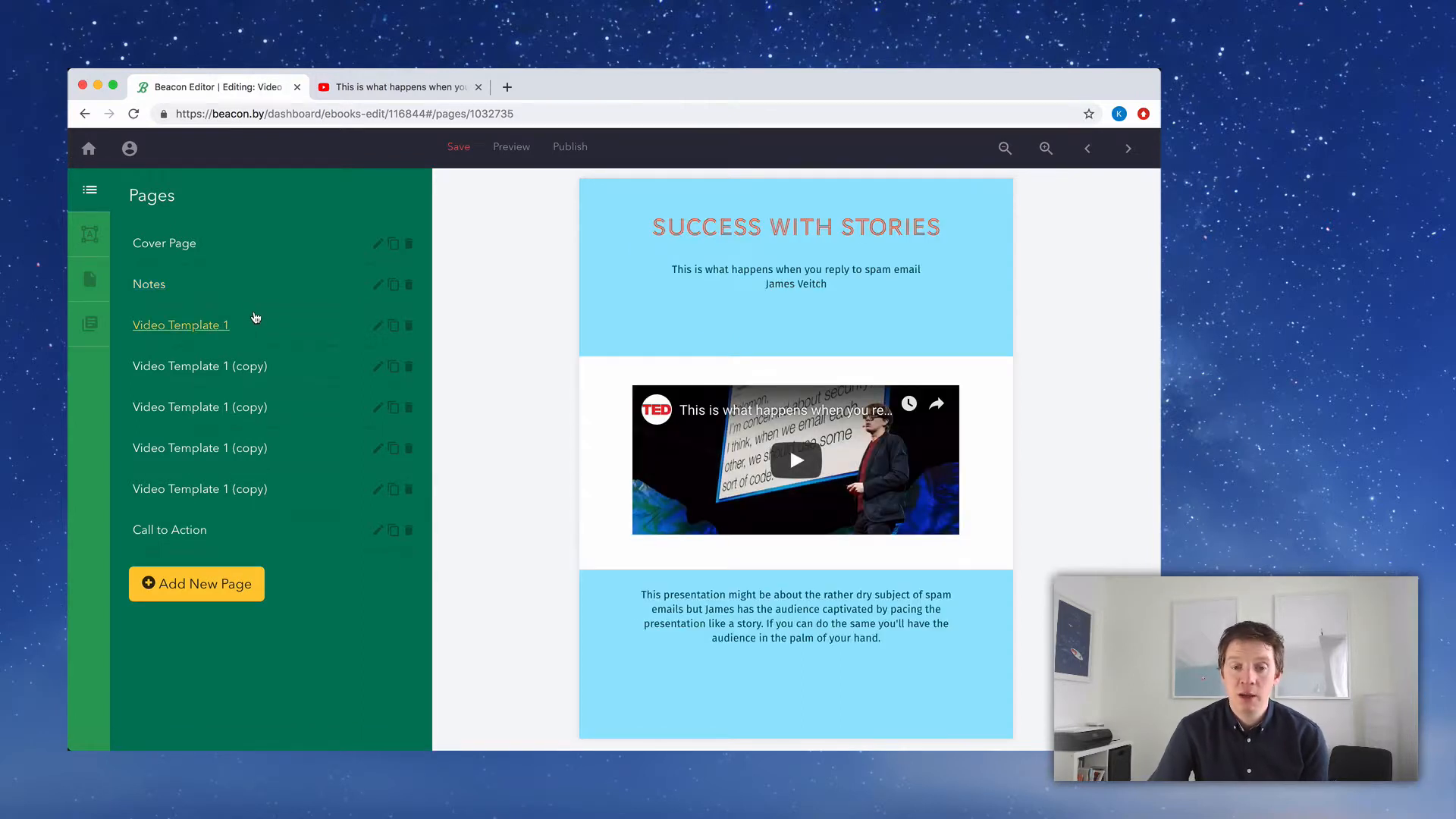
left_click(290, 369)
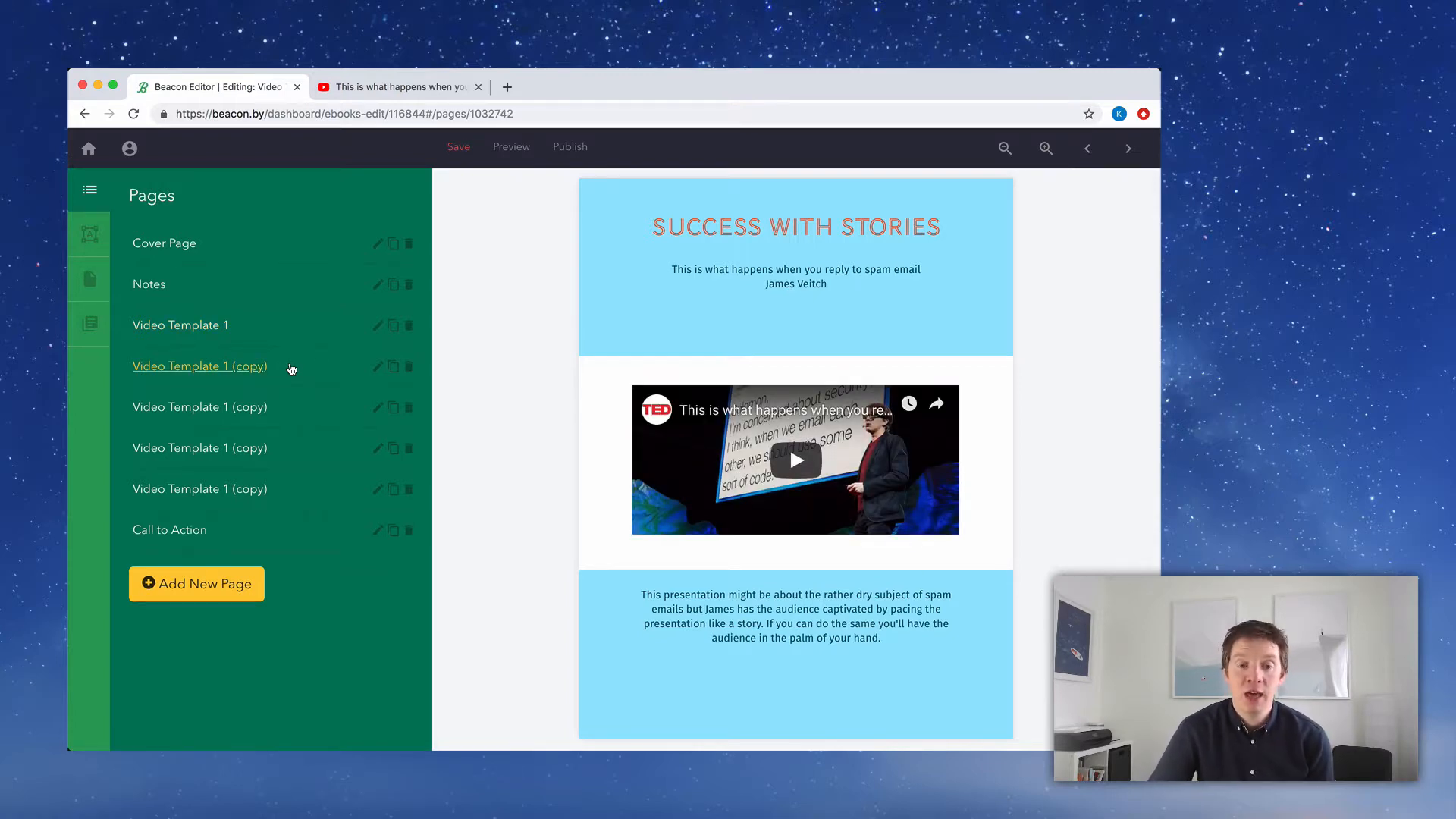
Switch to YouTube, open TED's "Inside the mind of a master procrastinator" video and copy its full title line
left_click(352, 88)
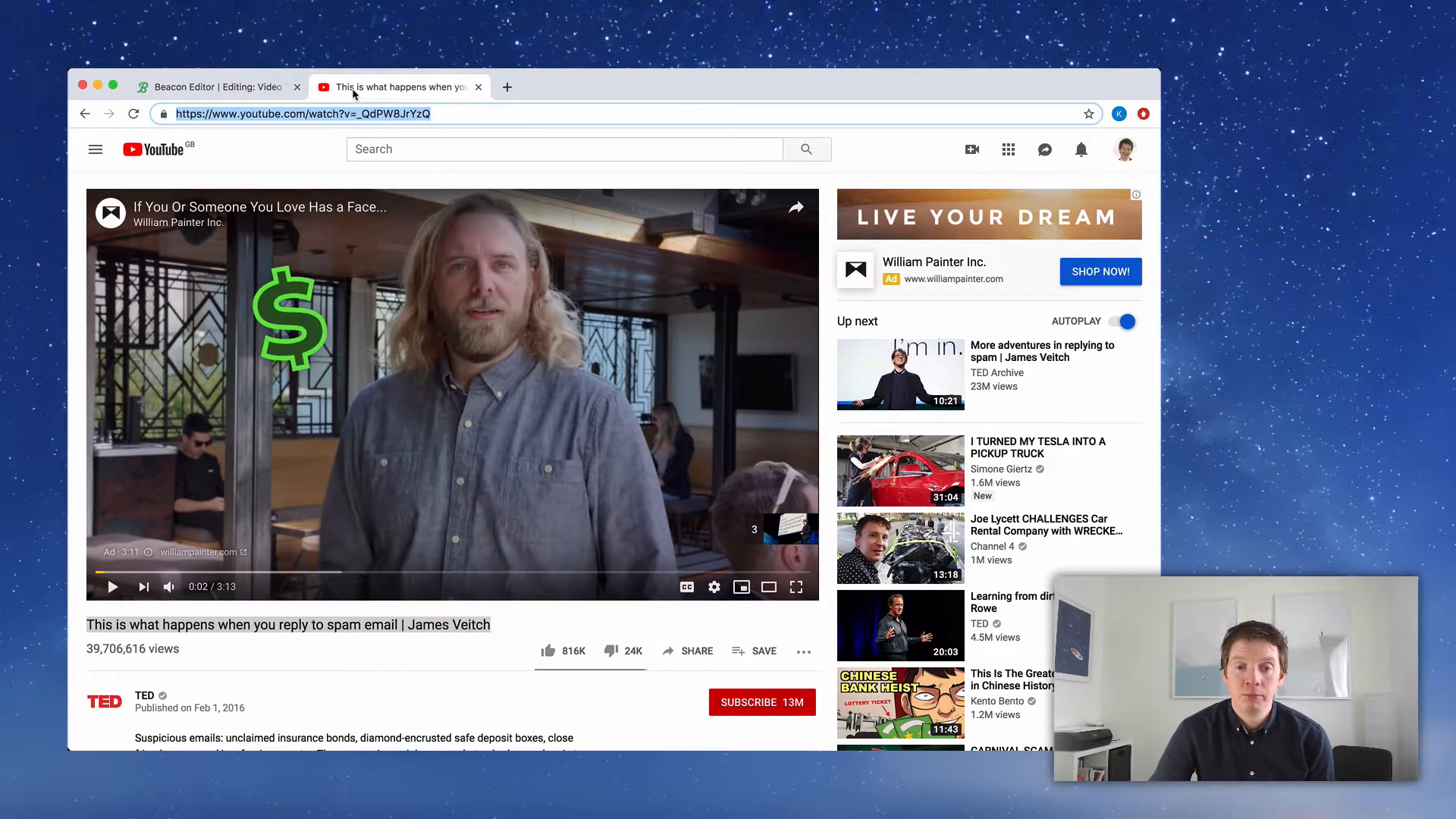
left_click(85, 113)
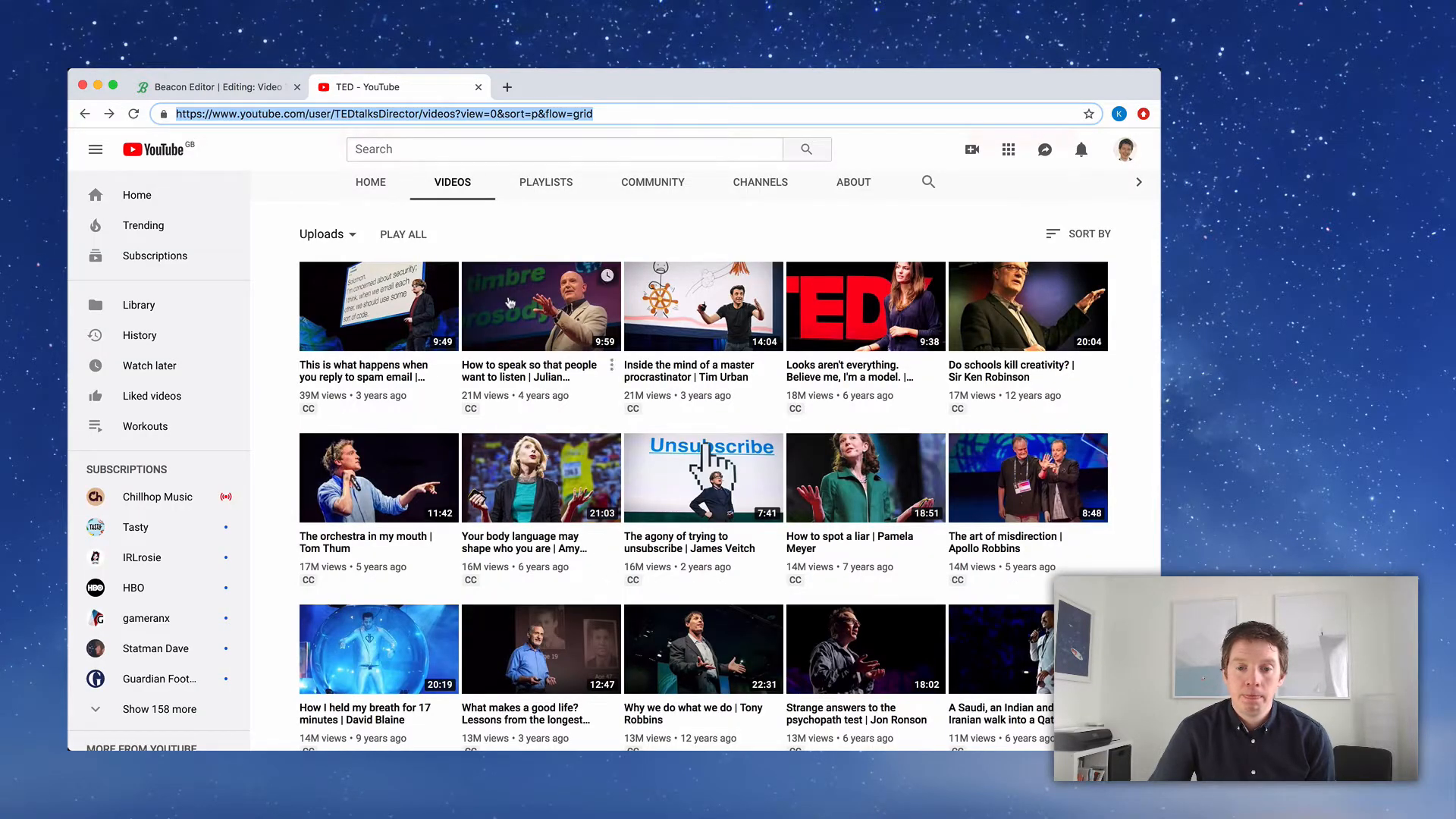
left_click(656, 370)
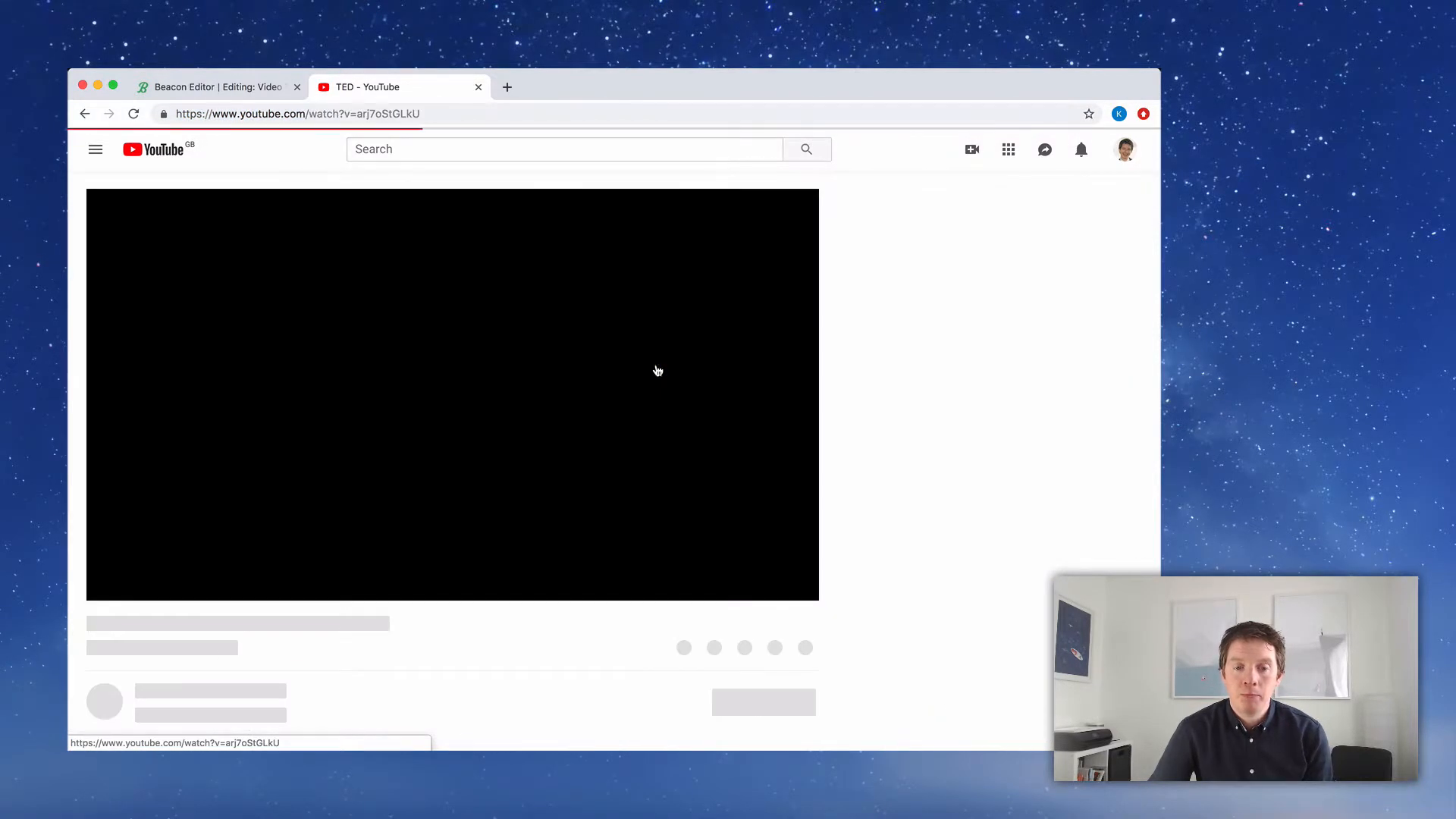
left_click(115, 592)
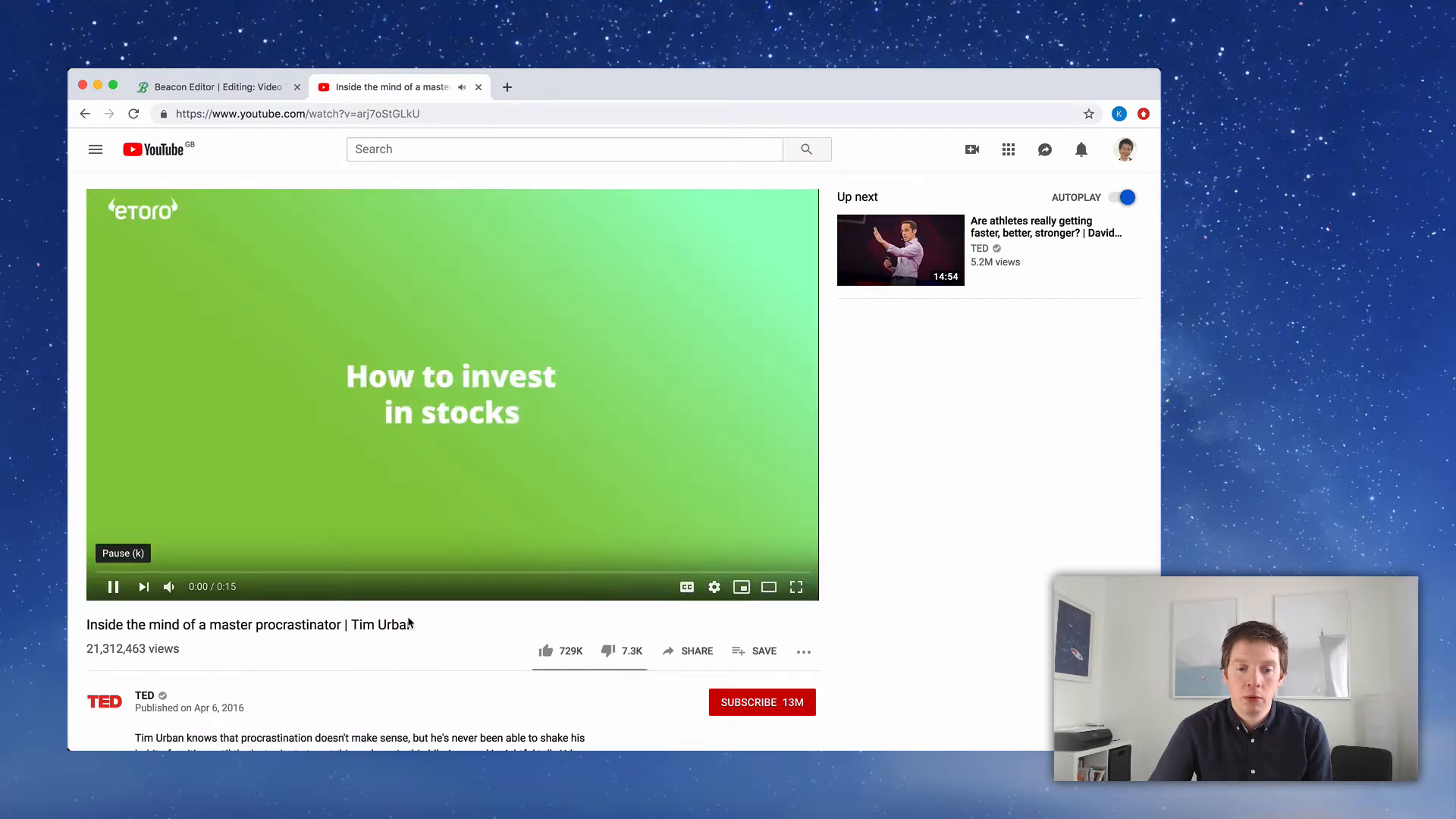
left_click_drag(425, 628, 86, 622)
key("super+c")
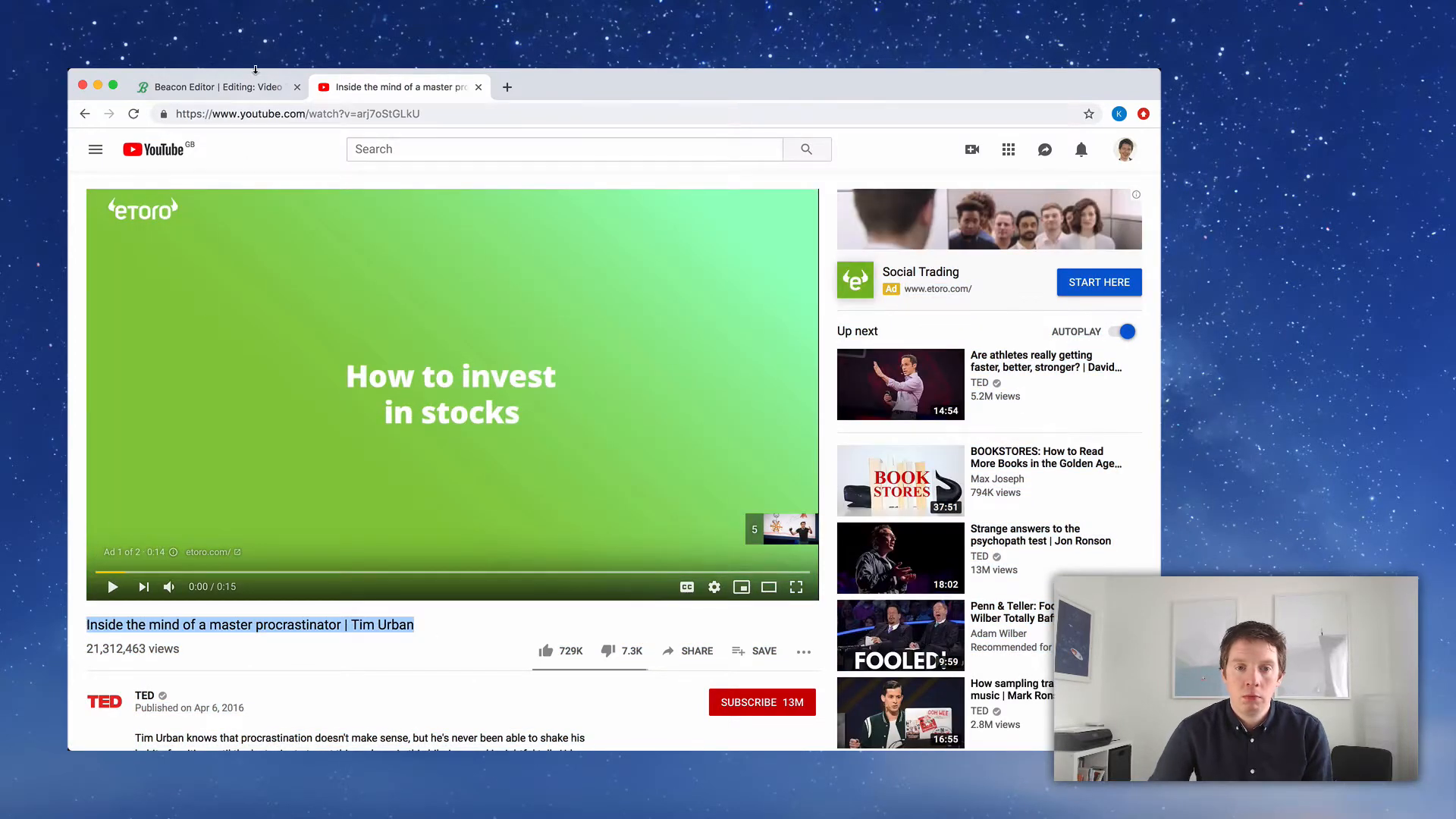
Return to Beacon and replace the text under the headline with the copied talk title, putting the speaker's name on a second line
left_click(245, 88)
triple_click(742, 269)
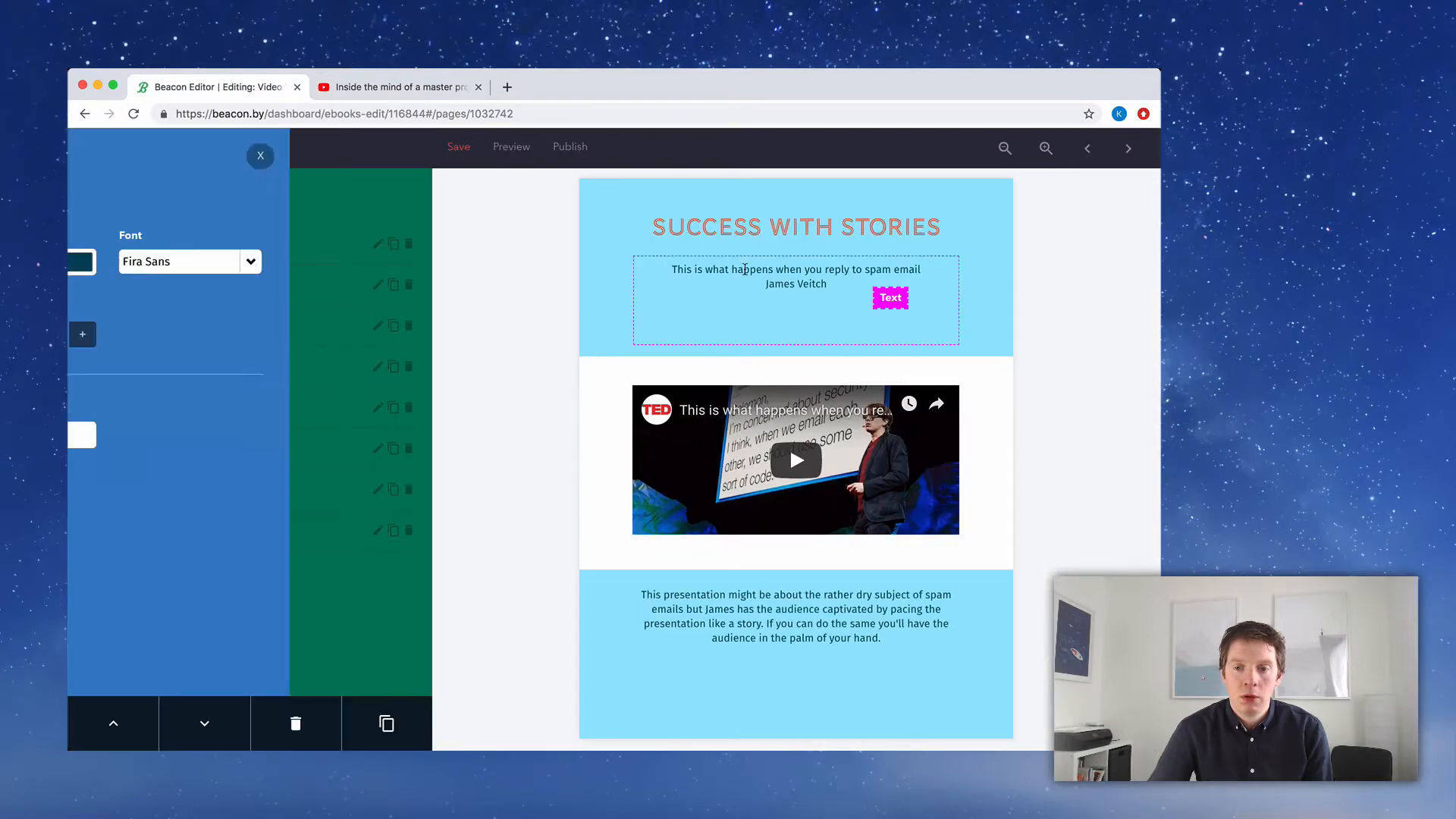
key("super+v")
left_click(845, 271)
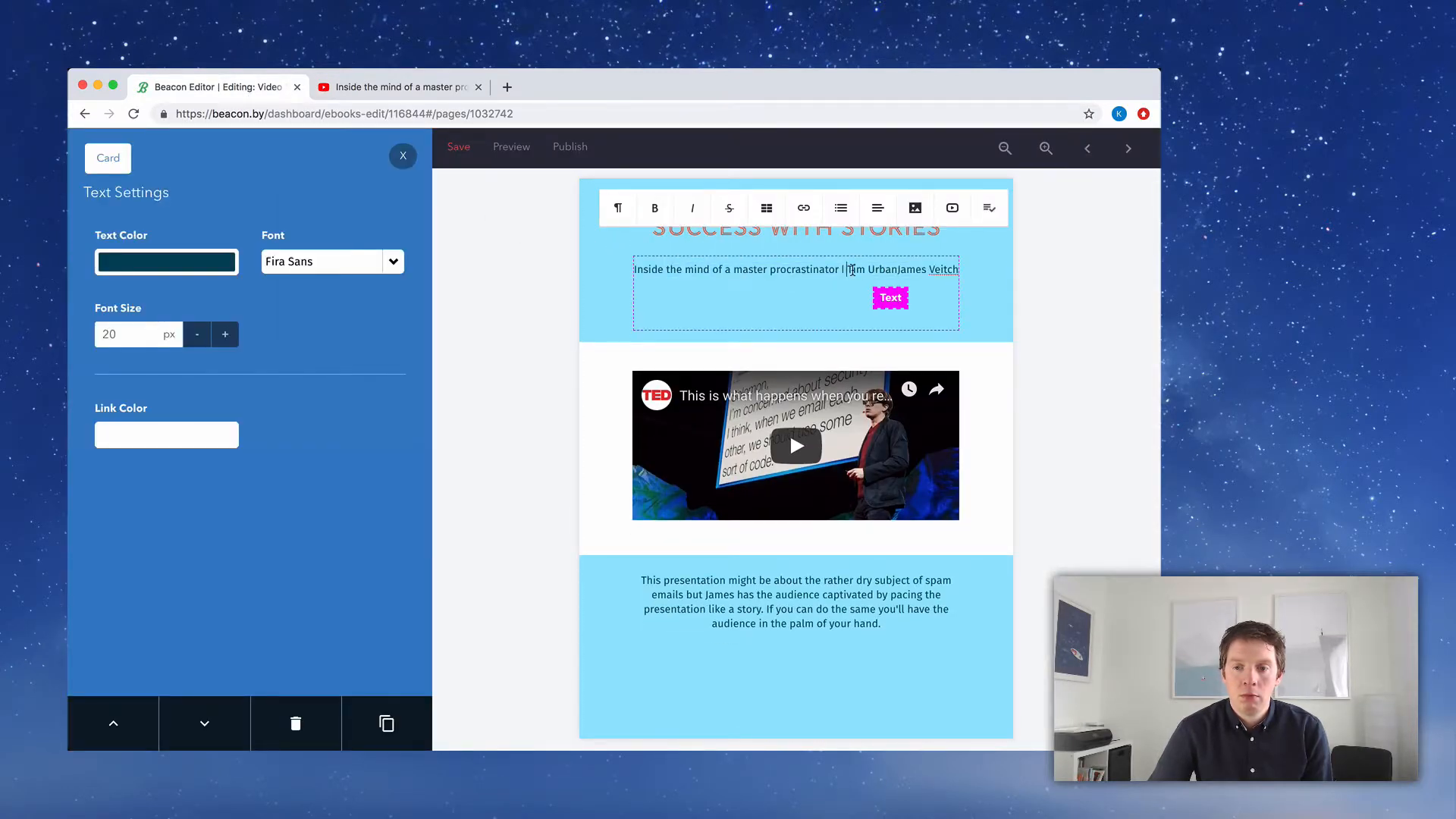
key("BackSpace")
key("Return")
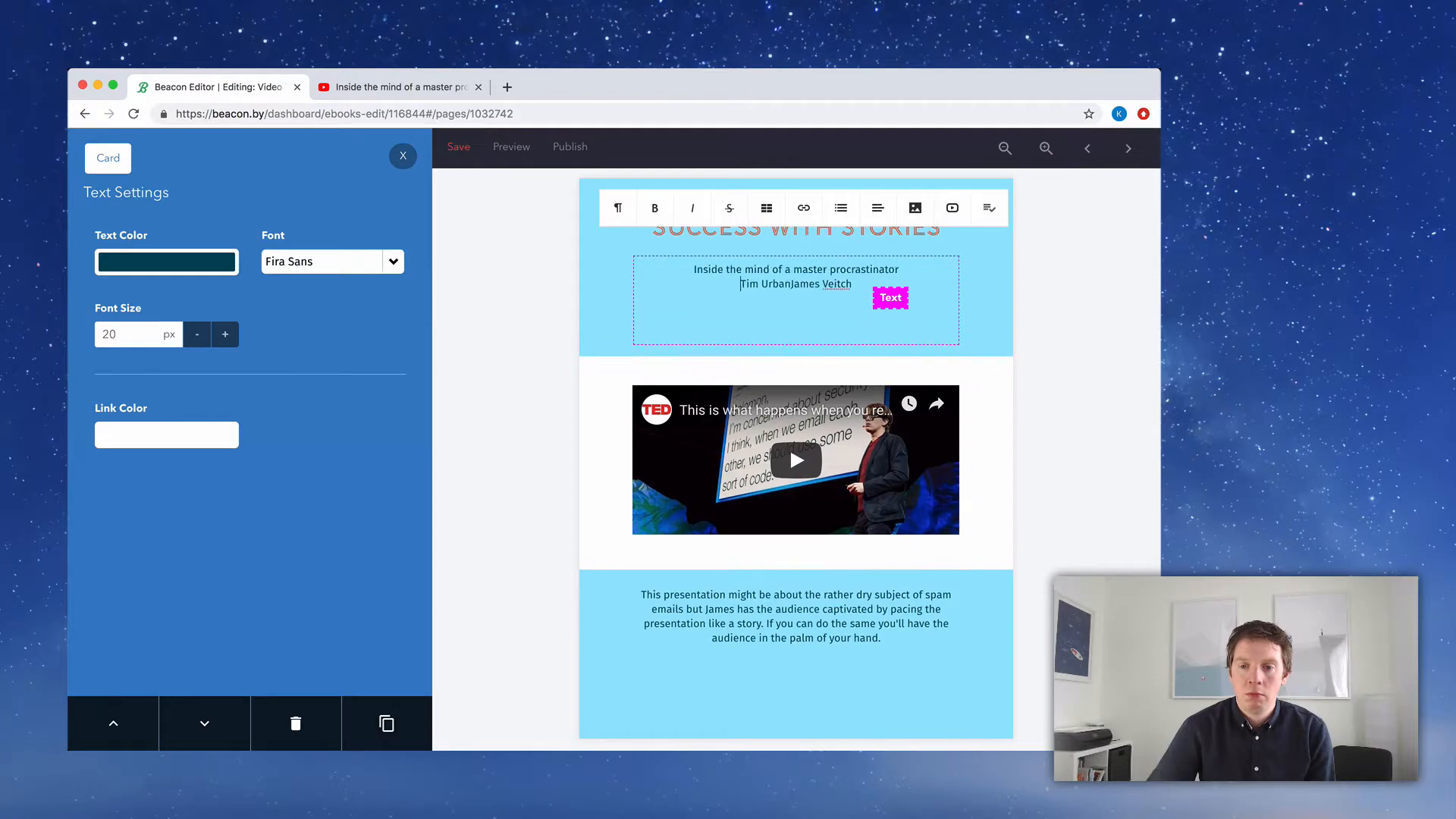
key("BackSpace")
key("BackSpace")
key("BackSpace")
key("BackSpace")
key("BackSpace")
key("BackSpace")
key("BackSpace")
key("BackSpace")
key("BackSpace")
key("BackSpace")
key("BackSpace")
key("BackSpace")
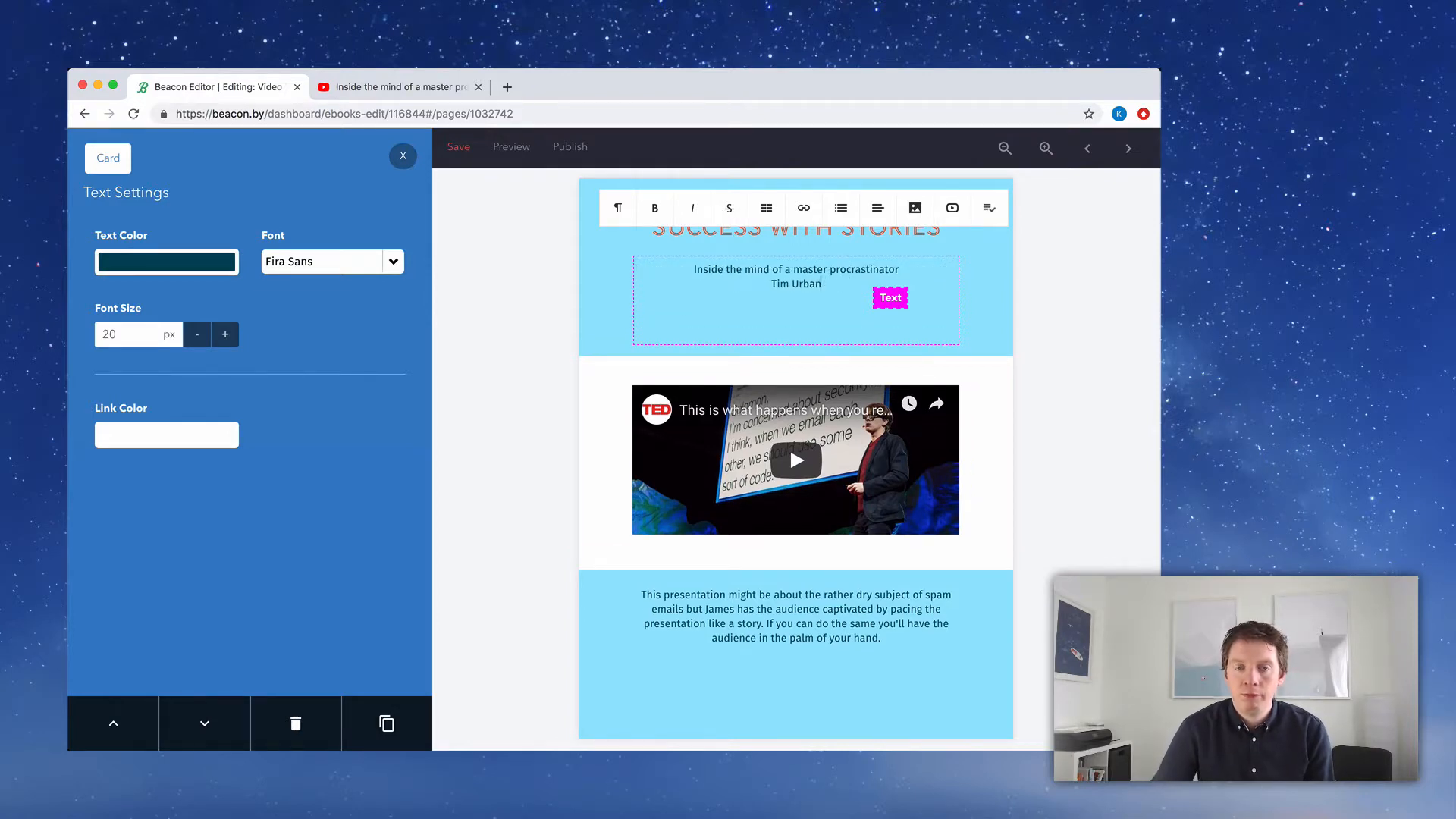
Change the headline of the copied video page to "VIVID VISUALS"
triple_click(762, 236)
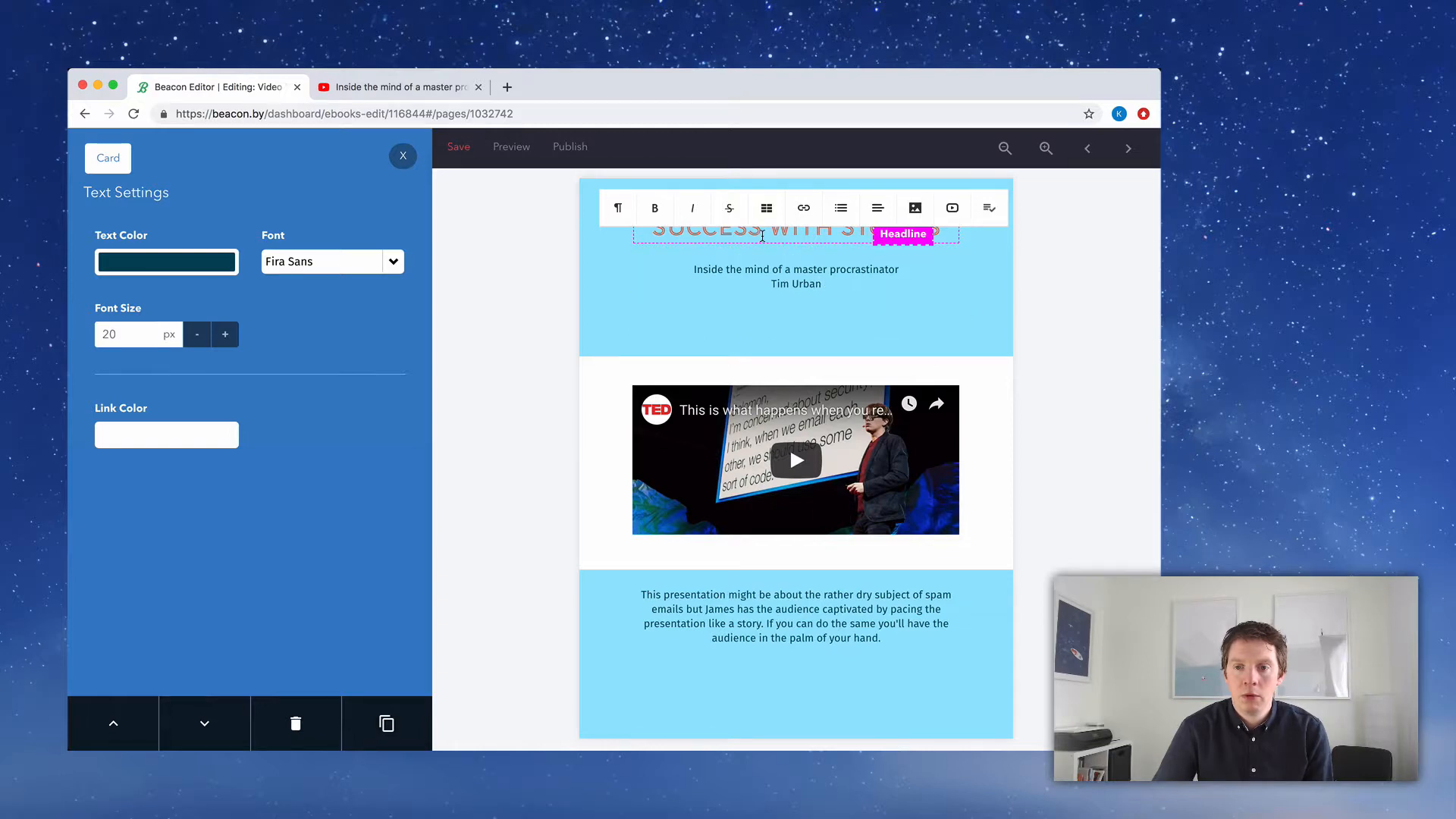
type("VIV")
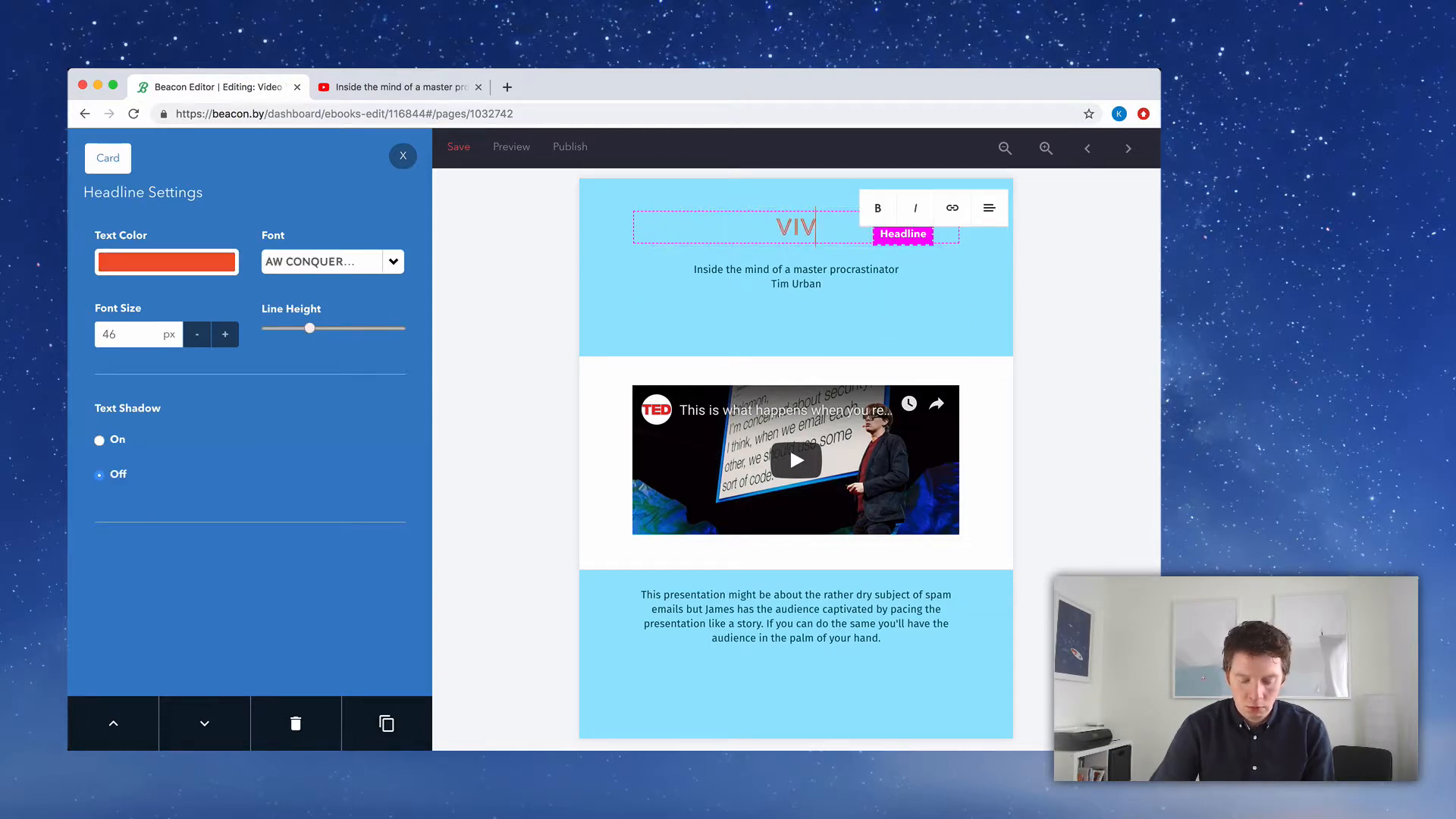
type("ID VISUAL")
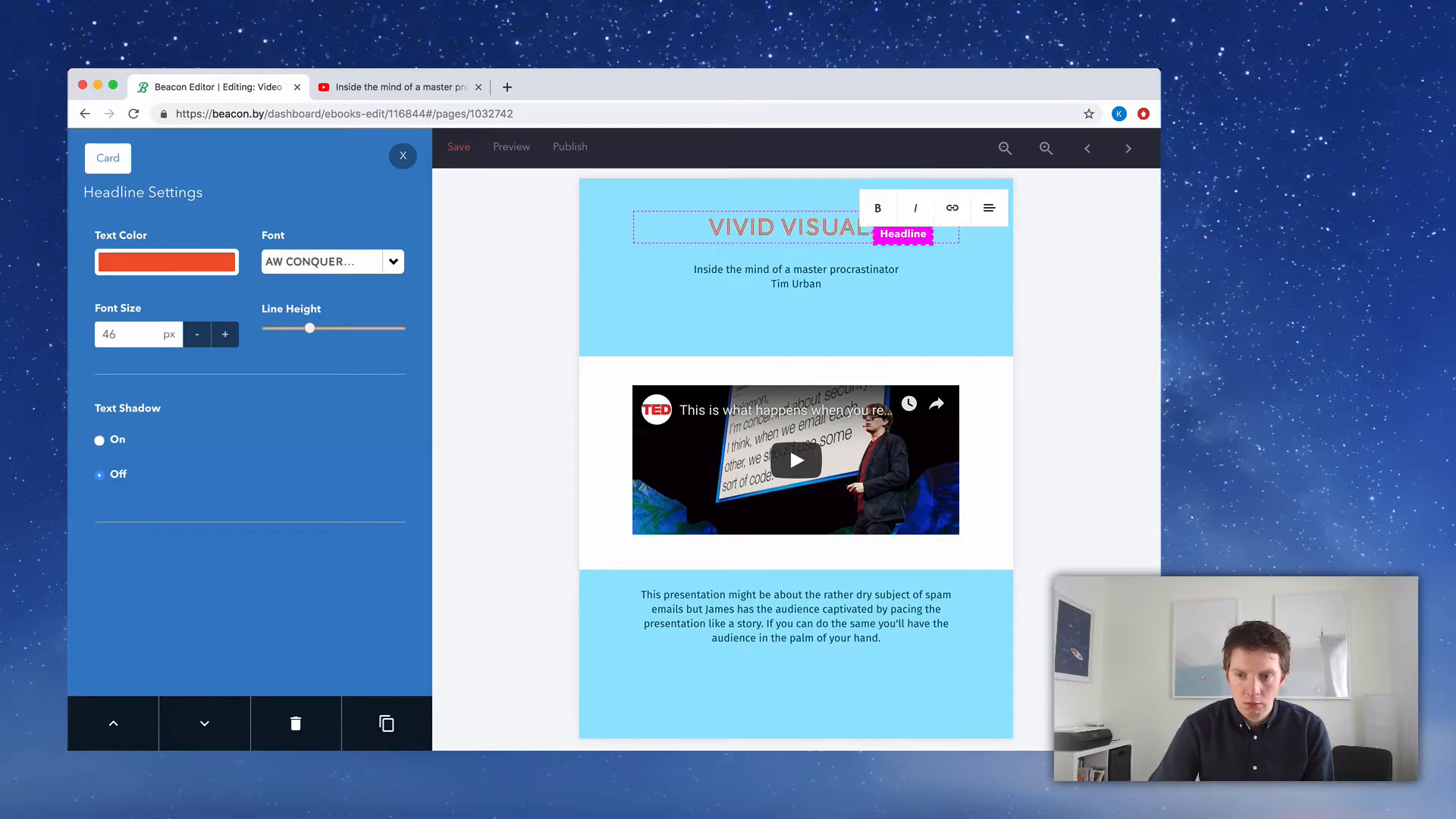
type("S")
Delete the embedded spam email video from the middle text block of the "VIVID VISUALS" page
left_click(767, 379)
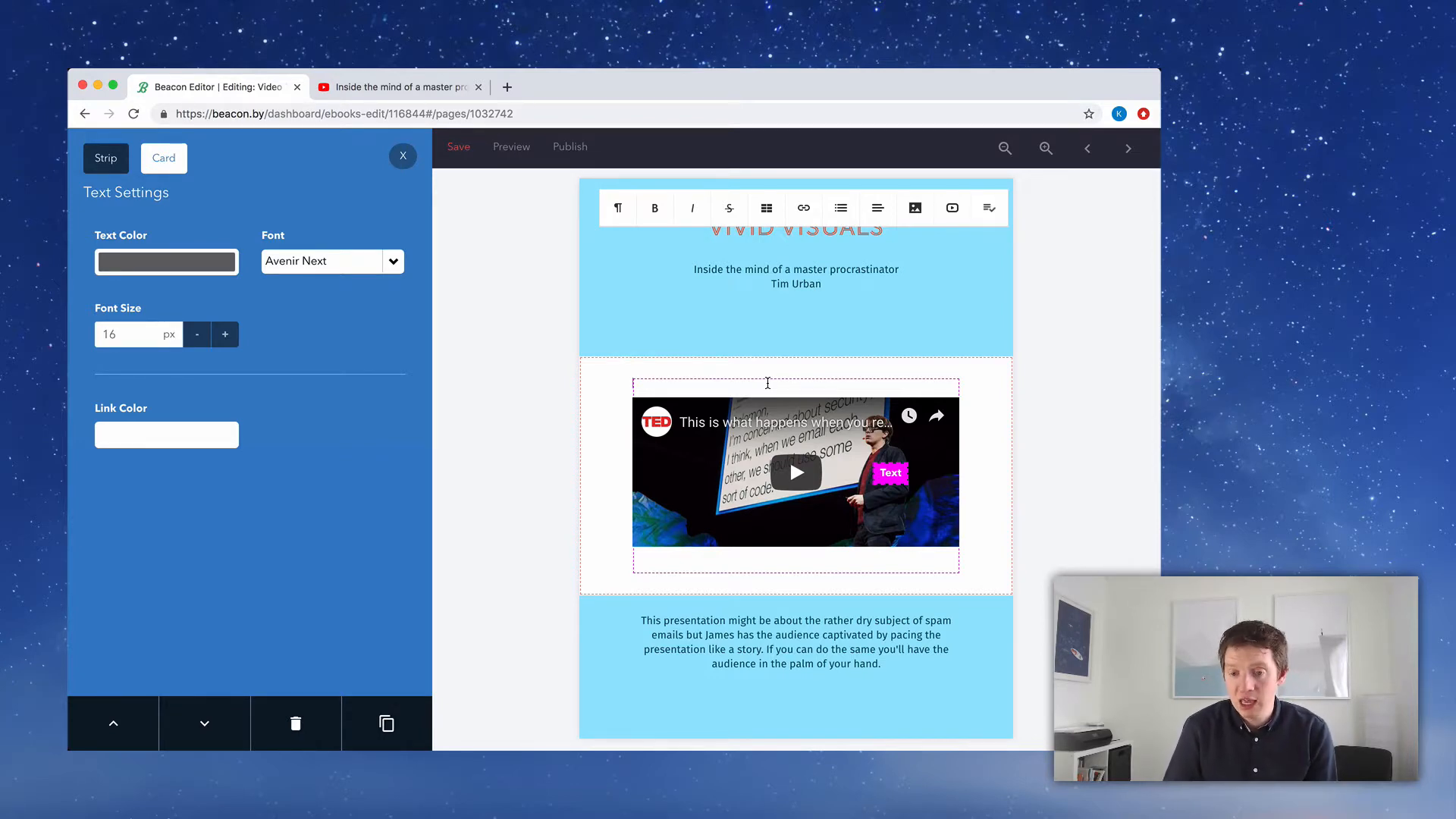
key("Return")
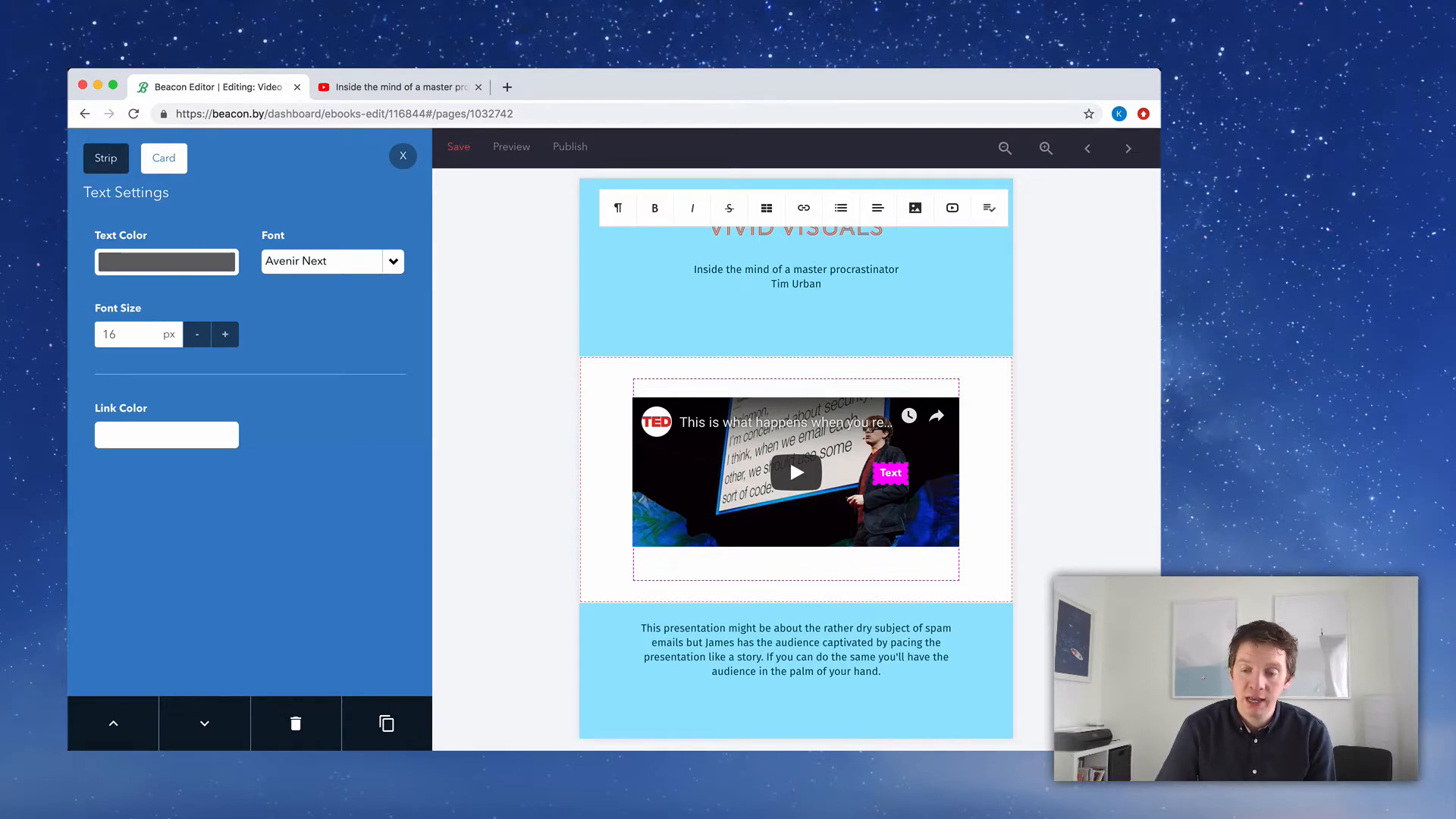
key("BackSpace")
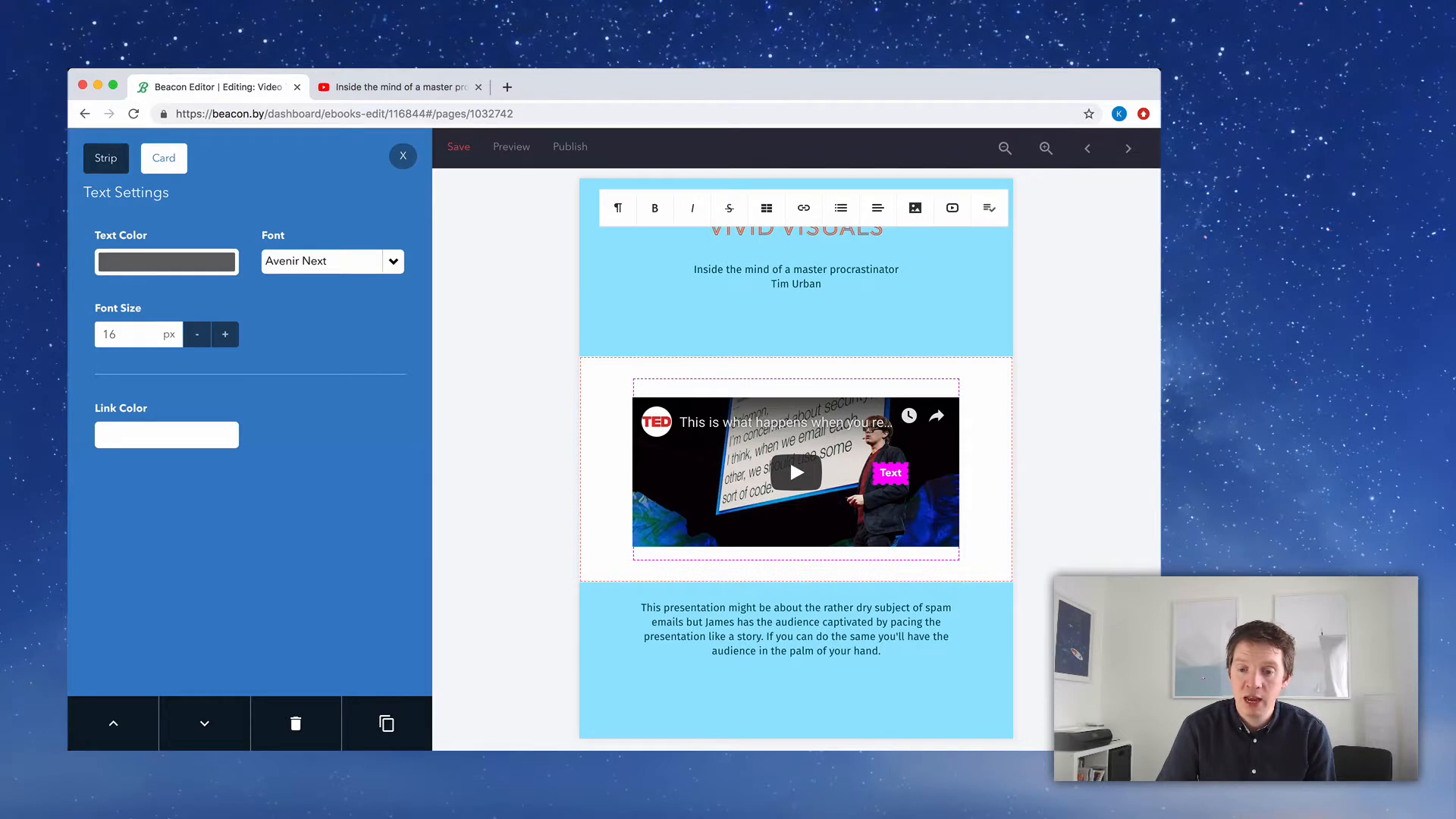
key("BackSpace")
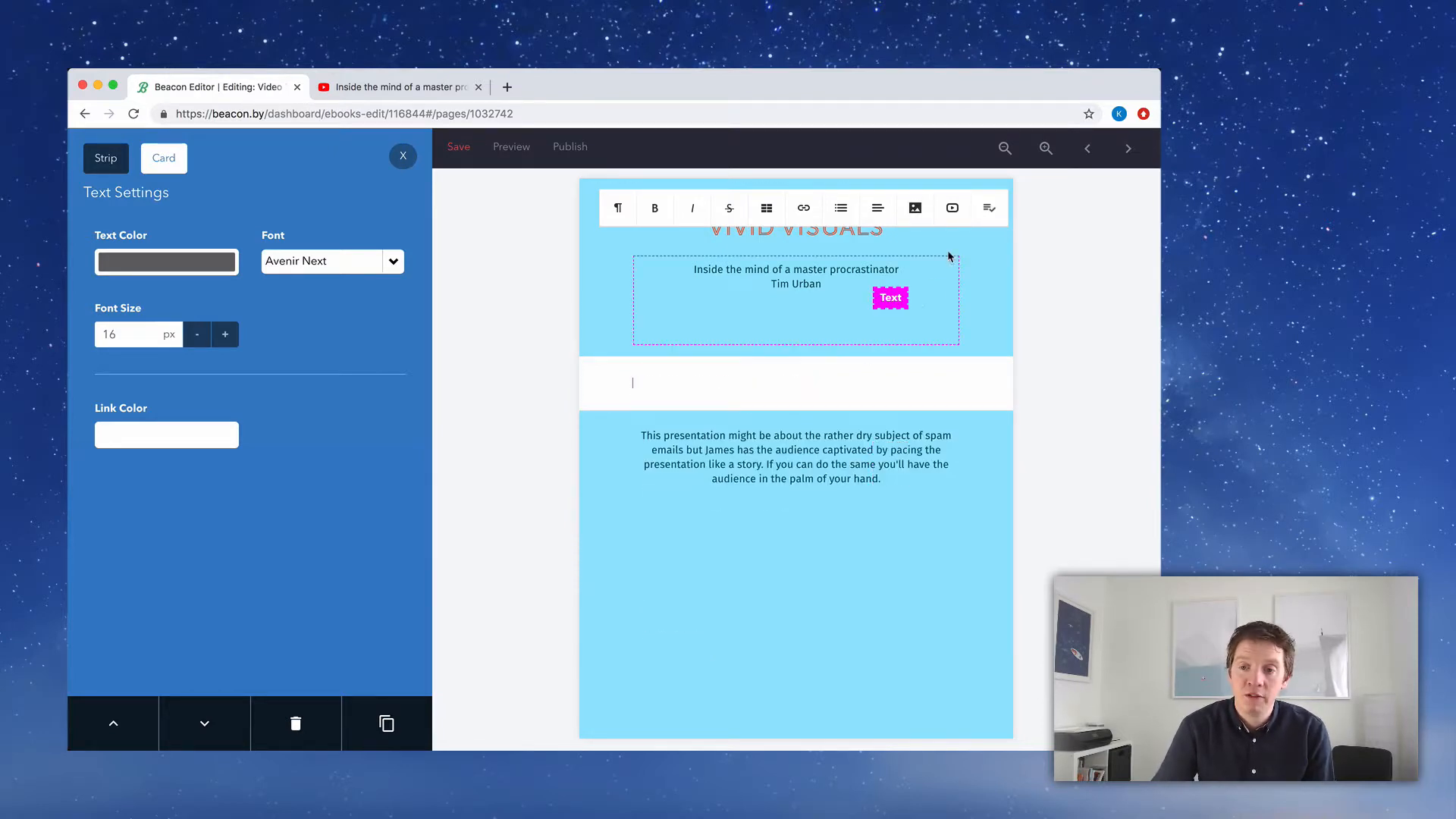
Embed the "Inside the mind of a master procrastinator" video in the empty block, using its link copied from YouTube
left_click(954, 210)
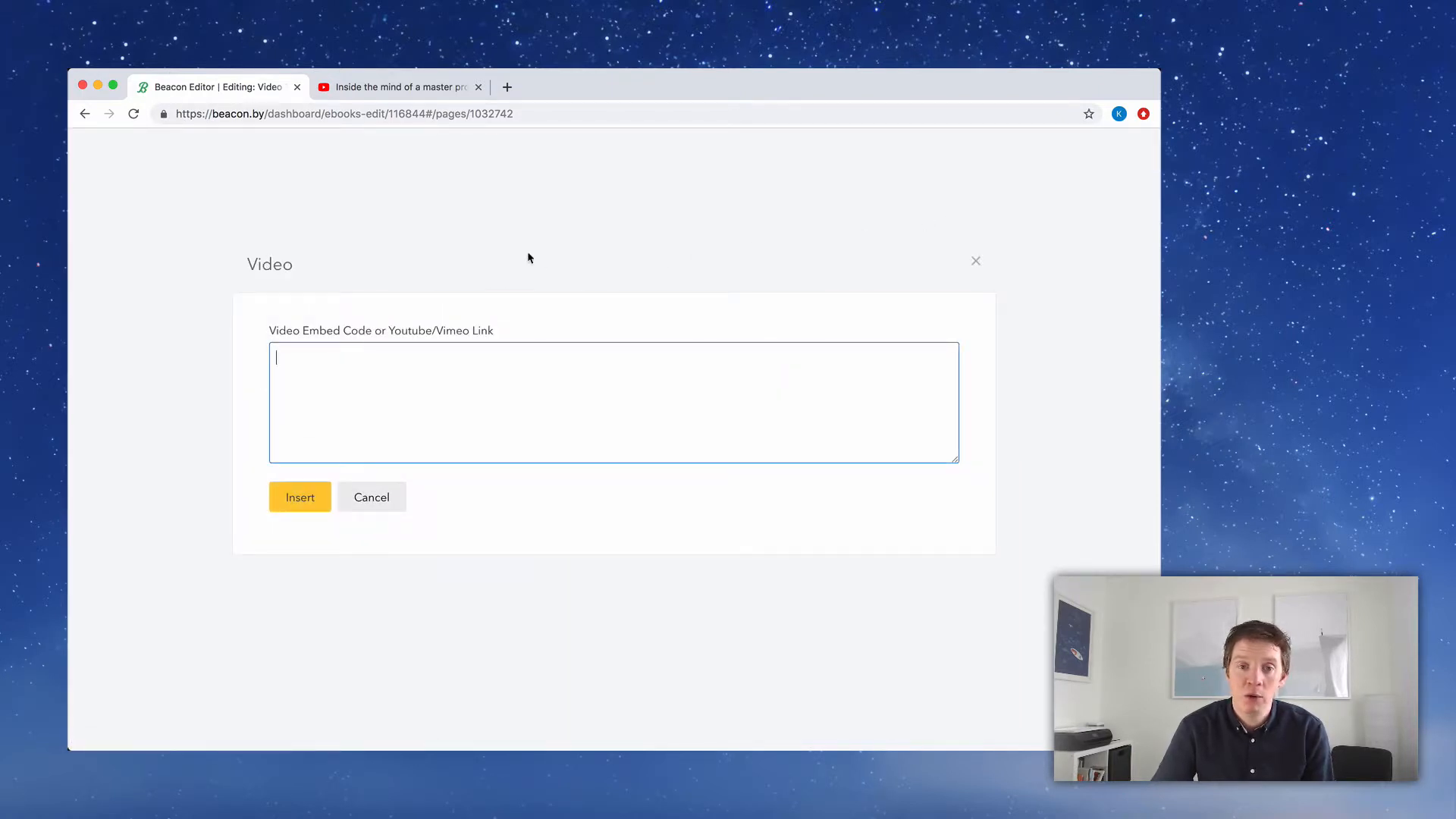
left_click(393, 88)
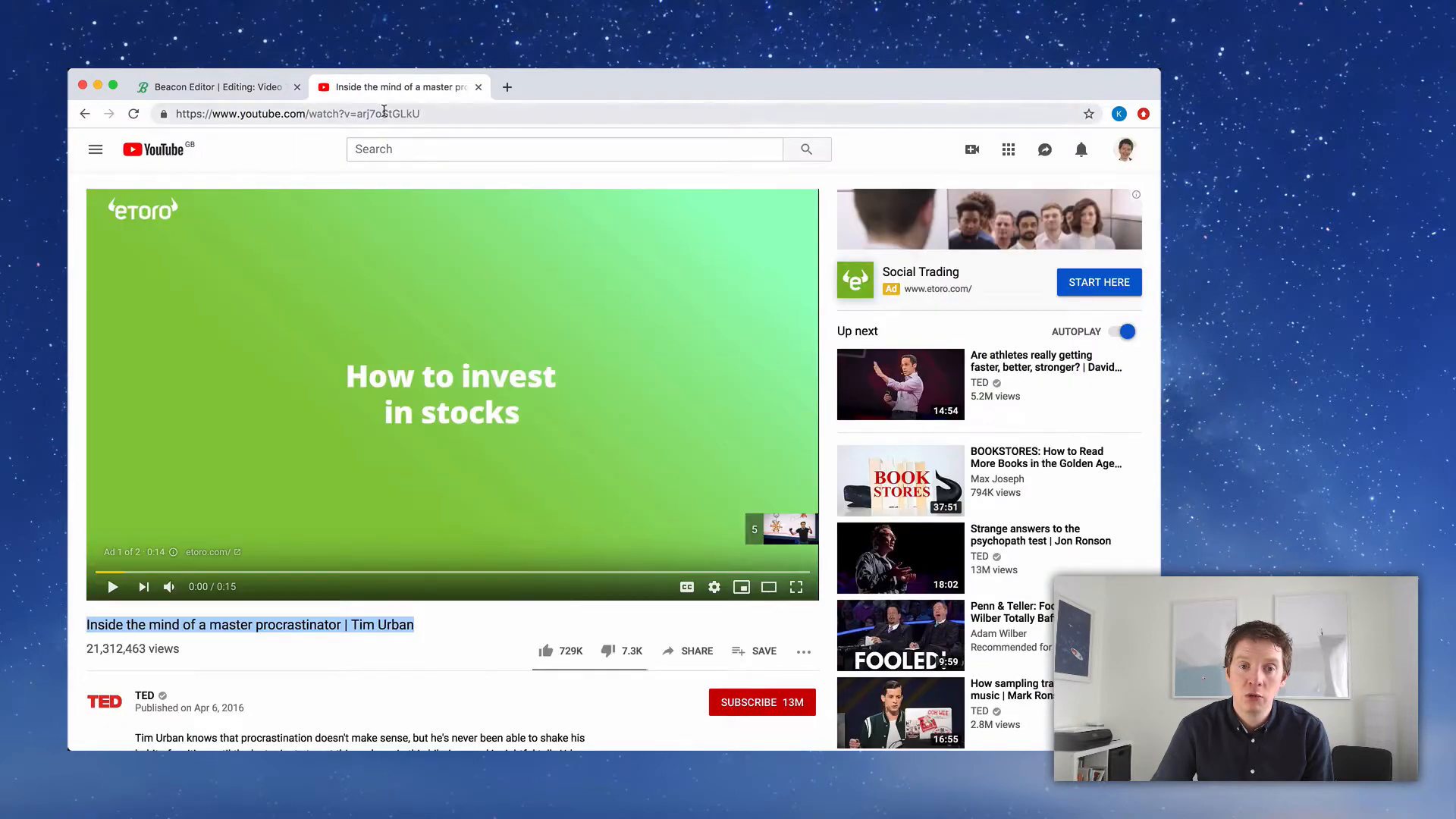
left_click(384, 112)
key("super+c")
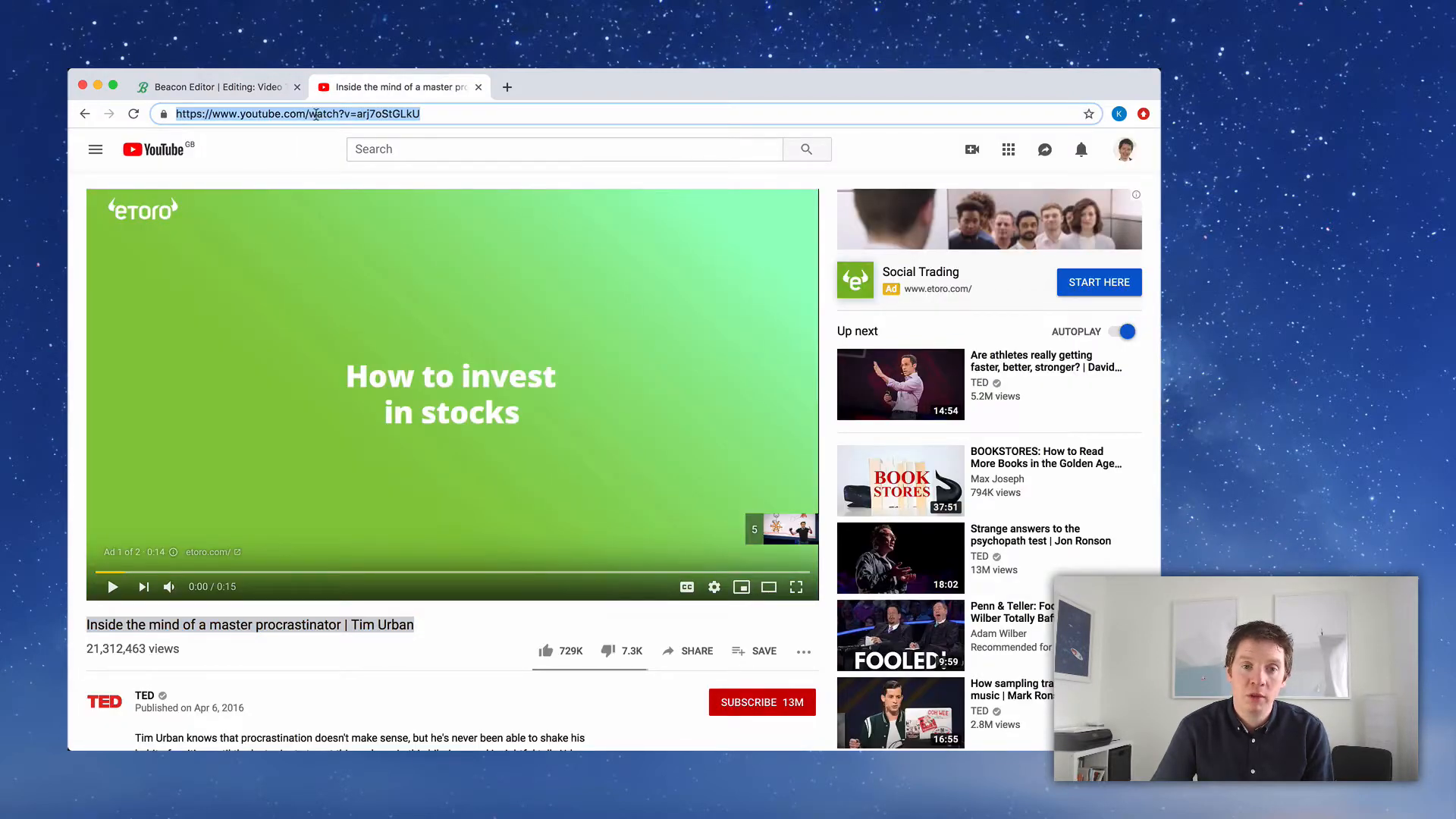
left_click(260, 88)
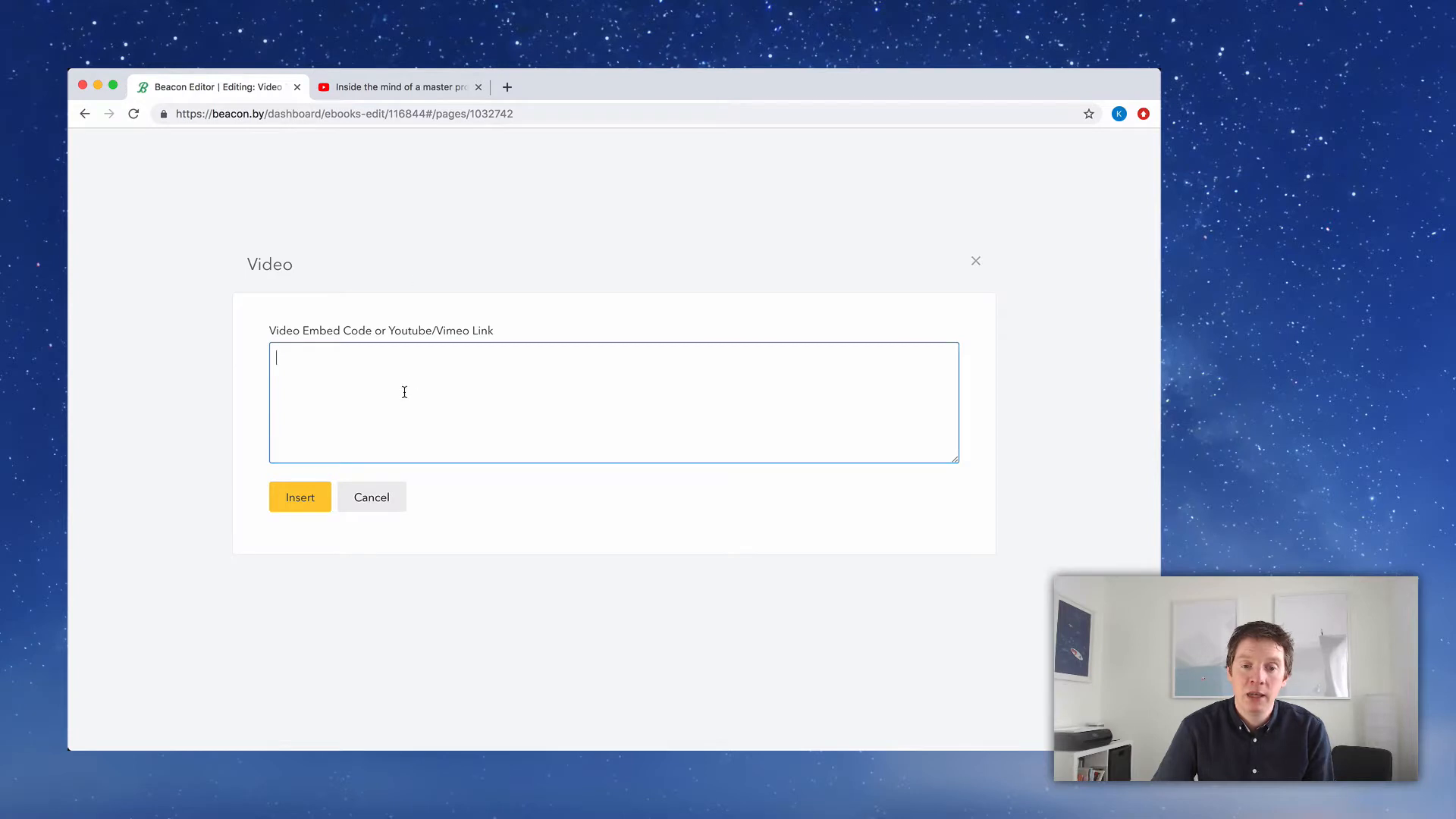
key("super+v")
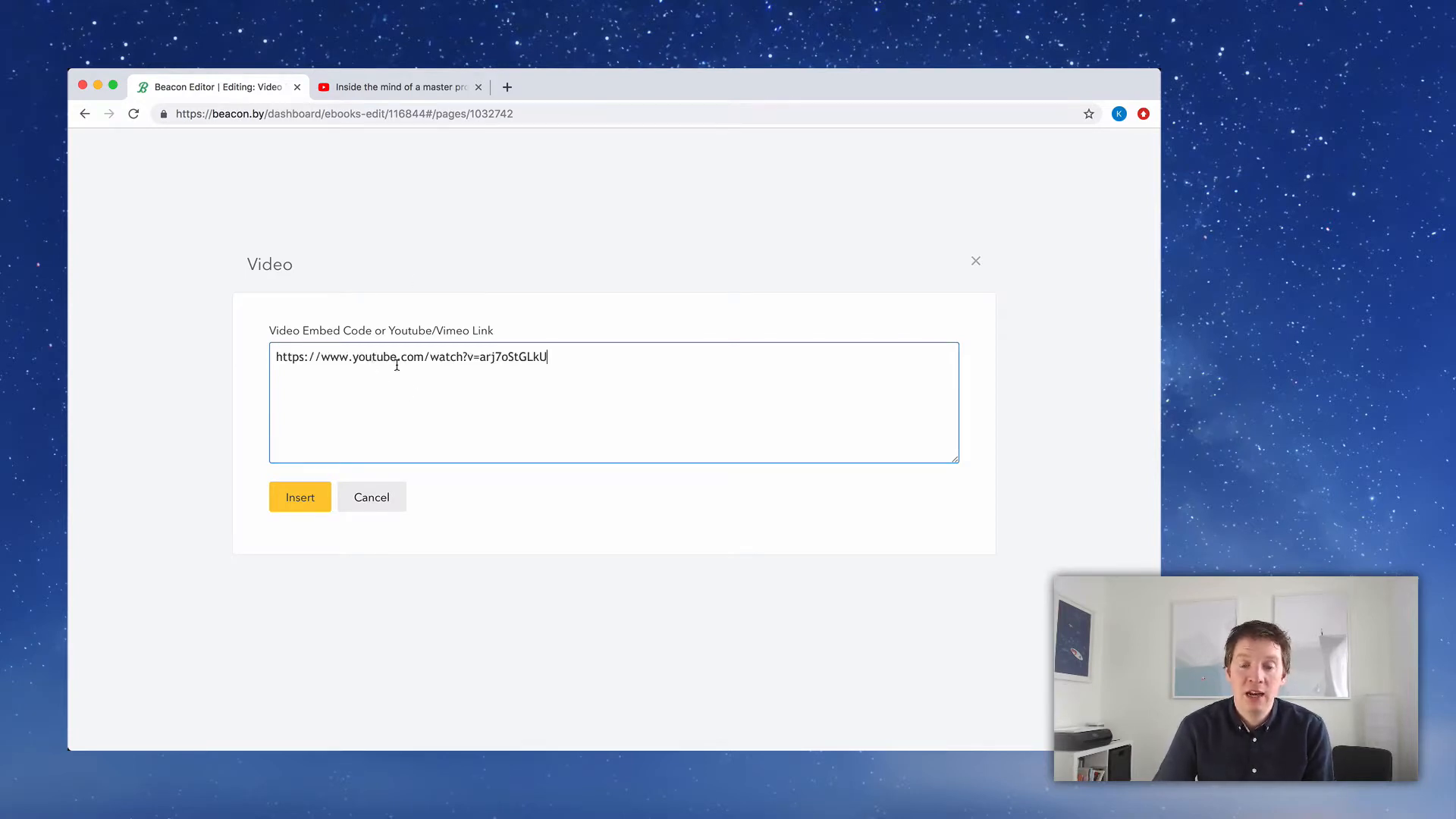
left_click(294, 500)
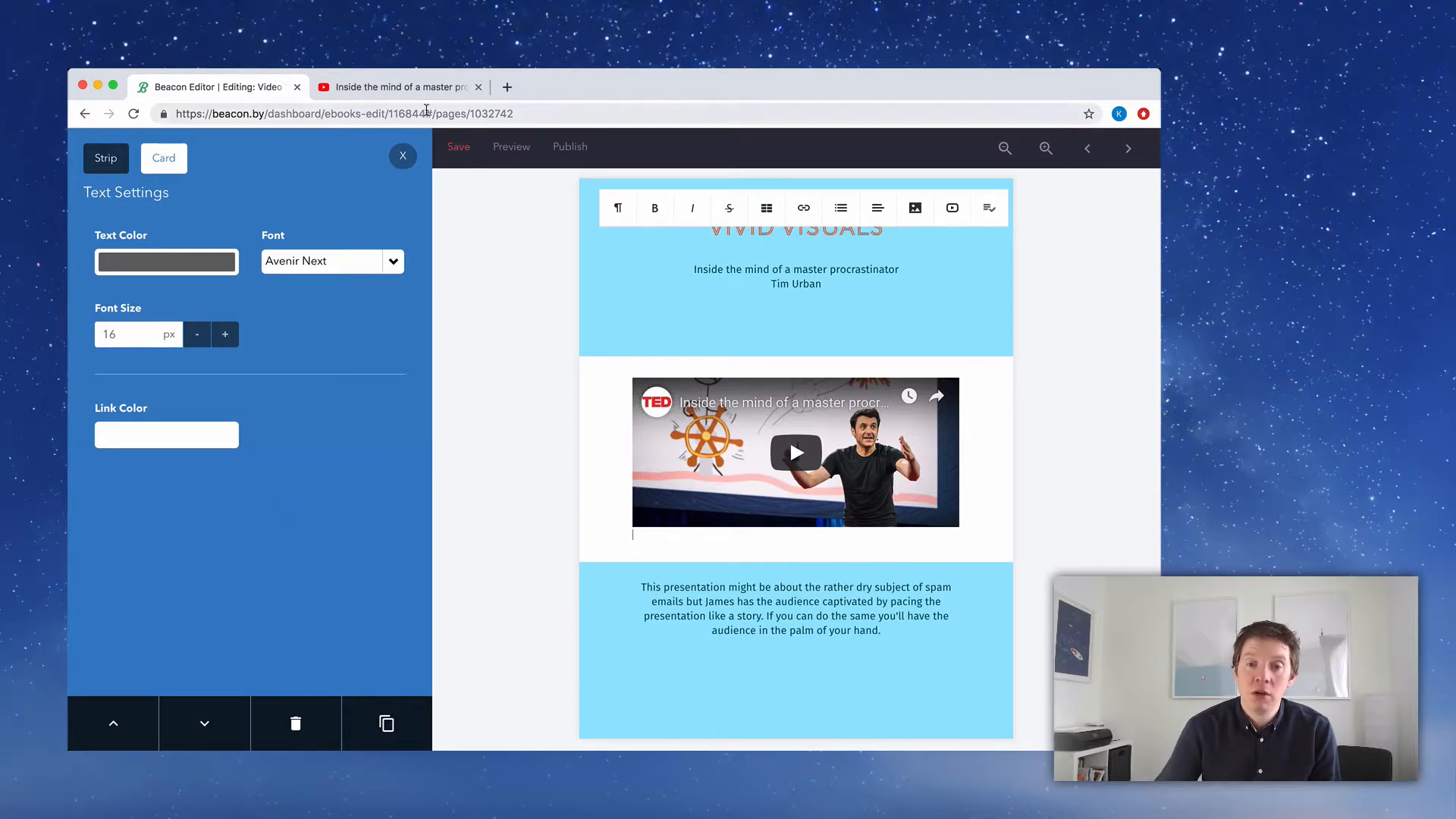
Open the second copy of Video Template 1, and on YouTube sort the TED channel's uploaded videos by popularity
left_click(403, 156)
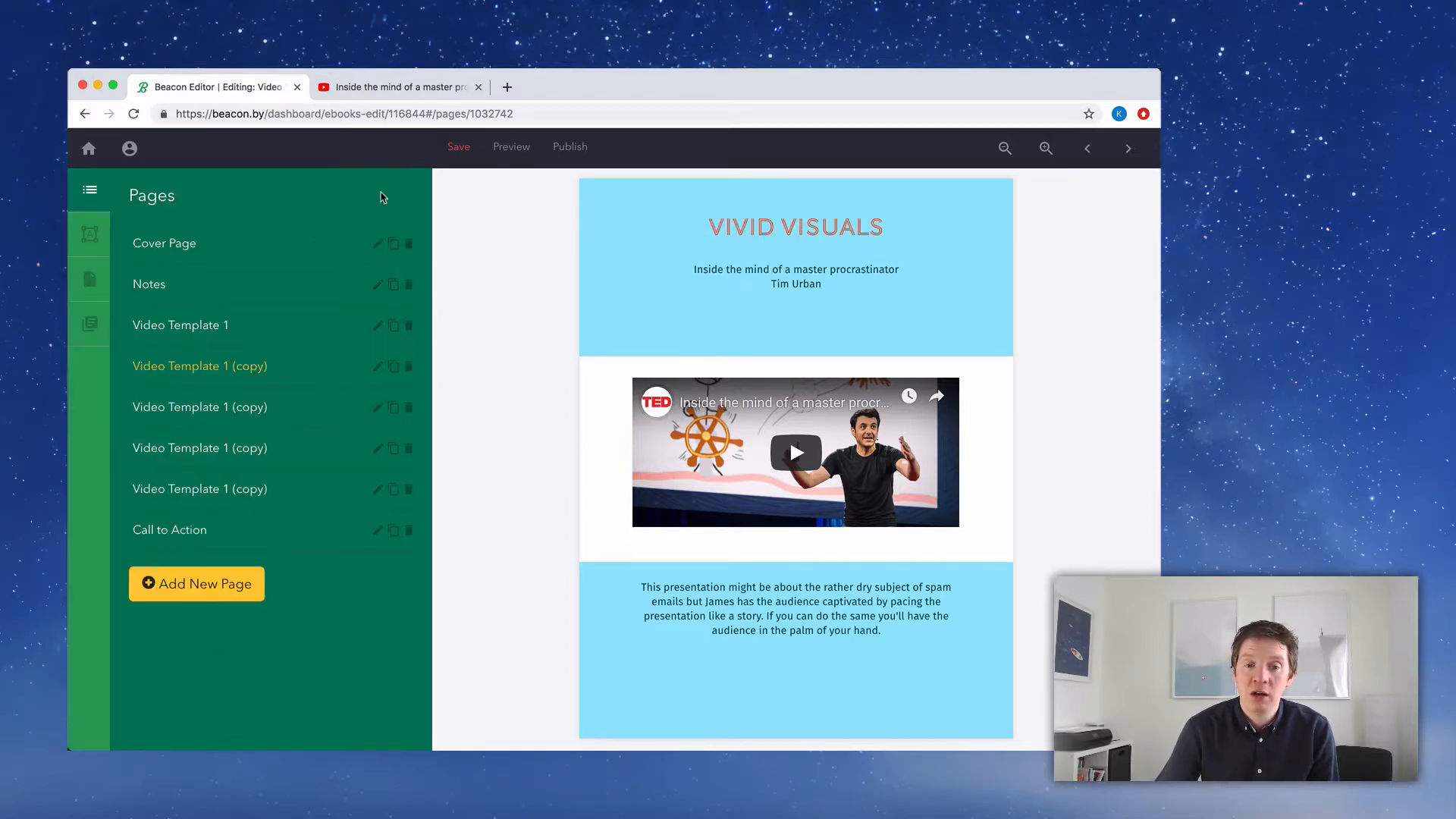
left_click(282, 415)
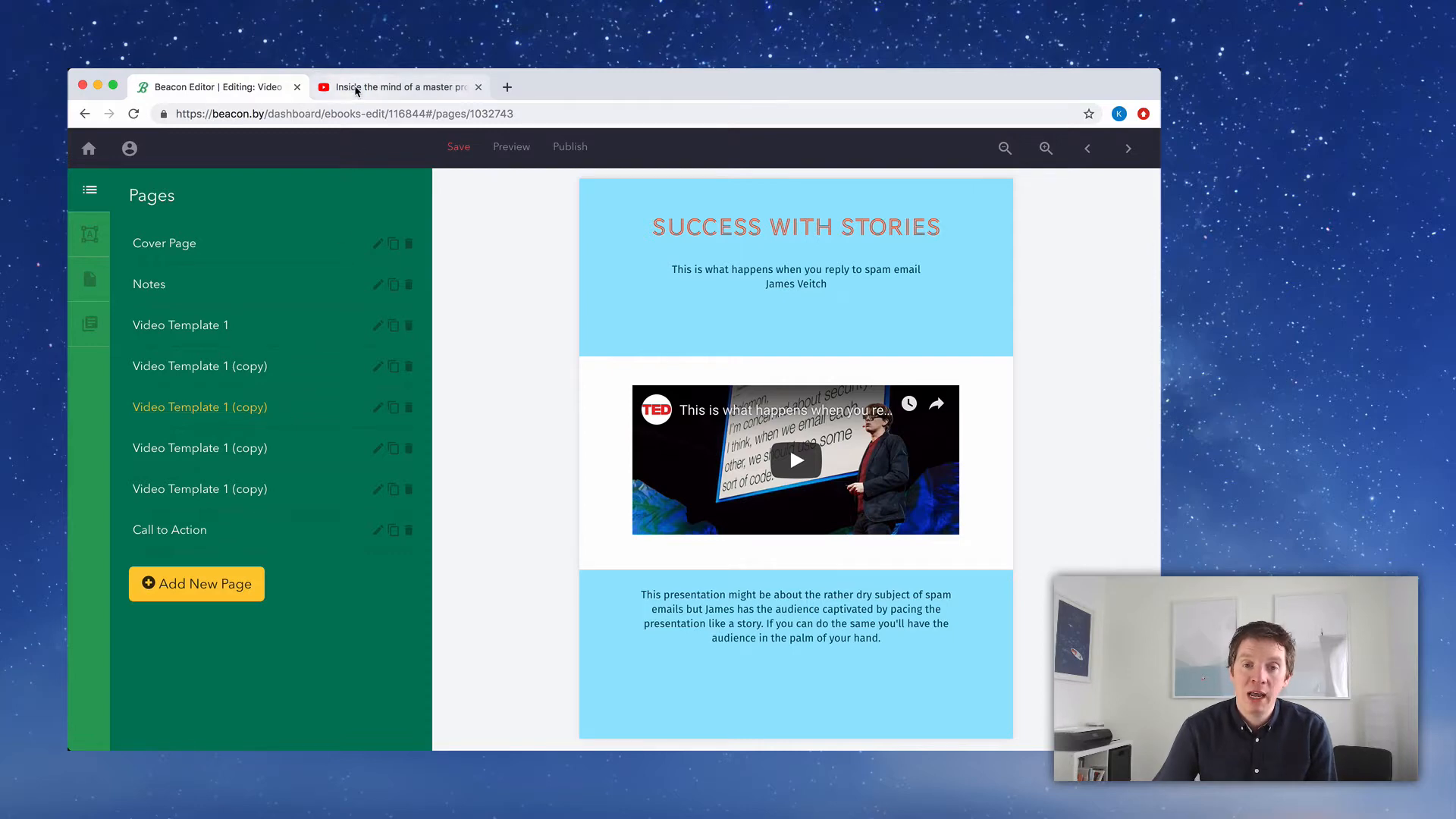
left_click(394, 86)
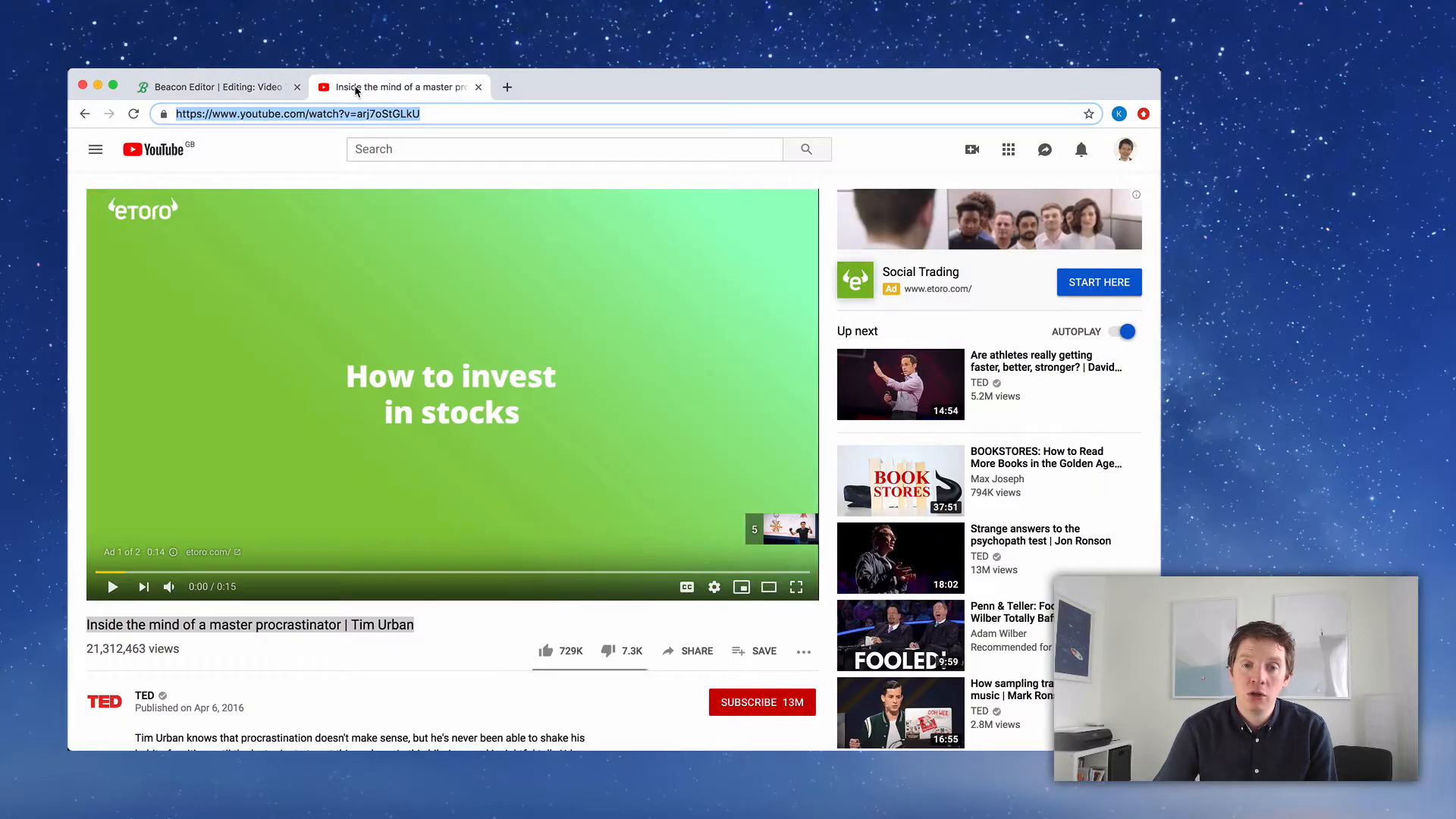
left_click(145, 695)
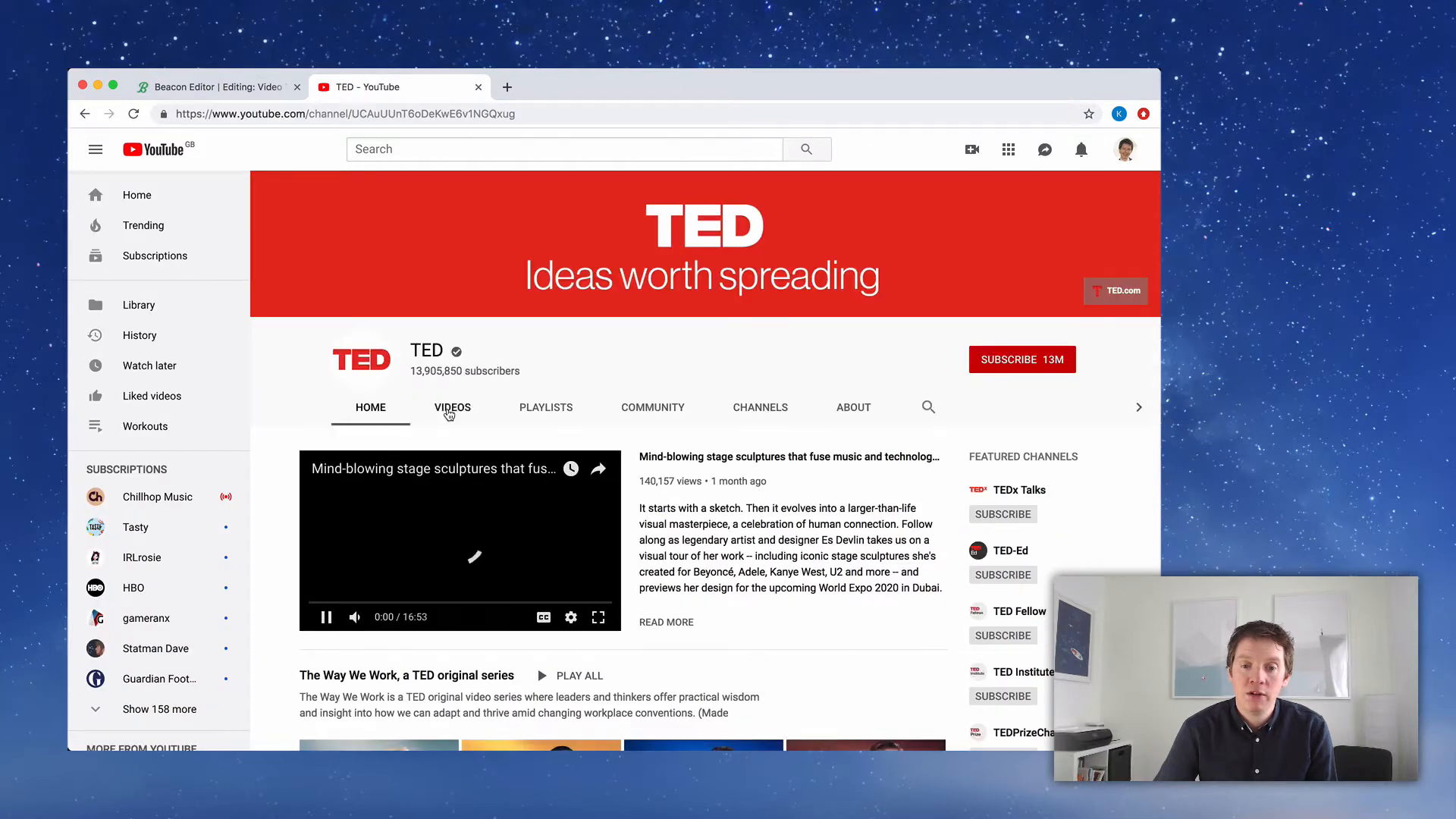
left_click(453, 407)
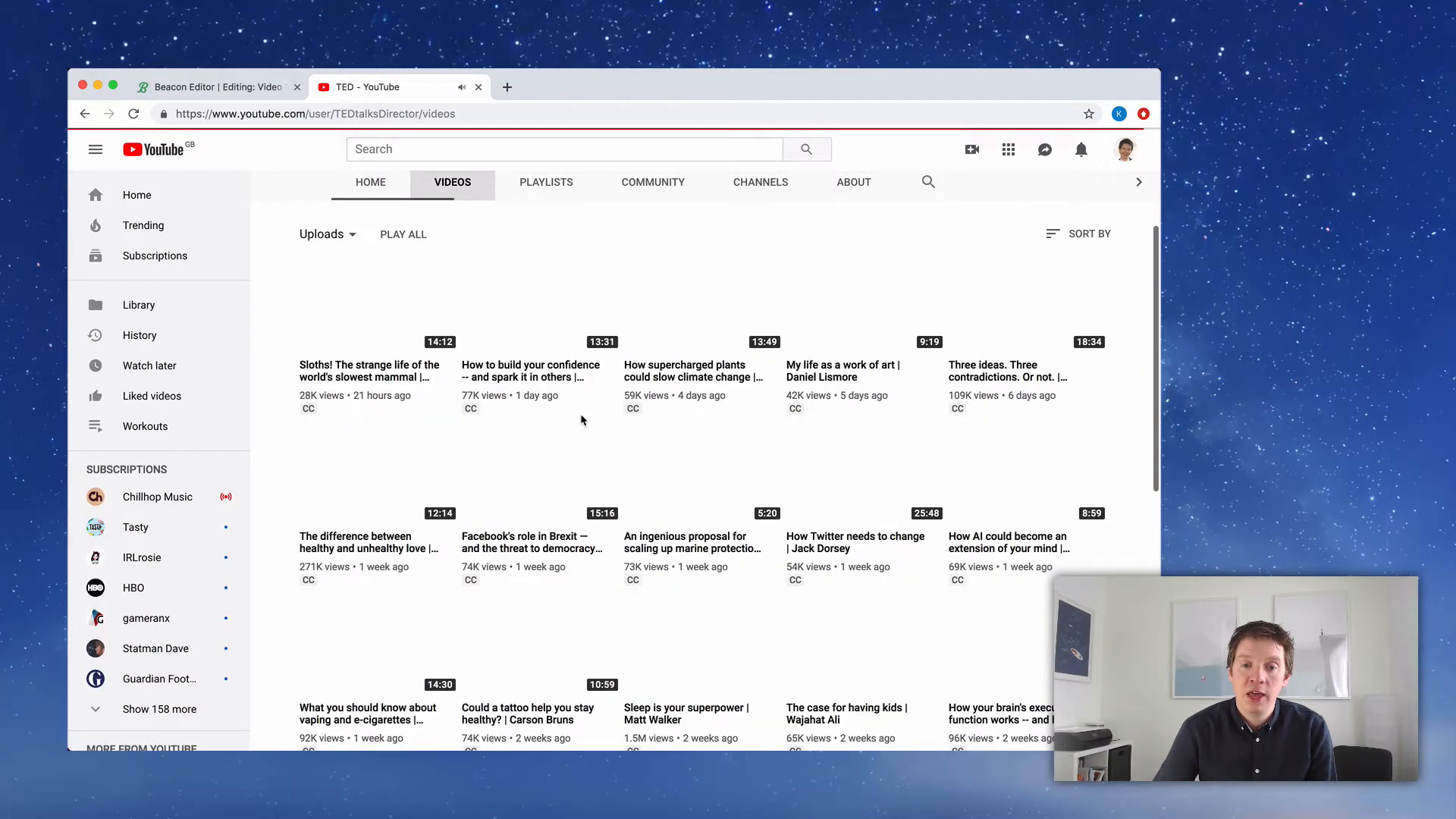
left_click(1059, 241)
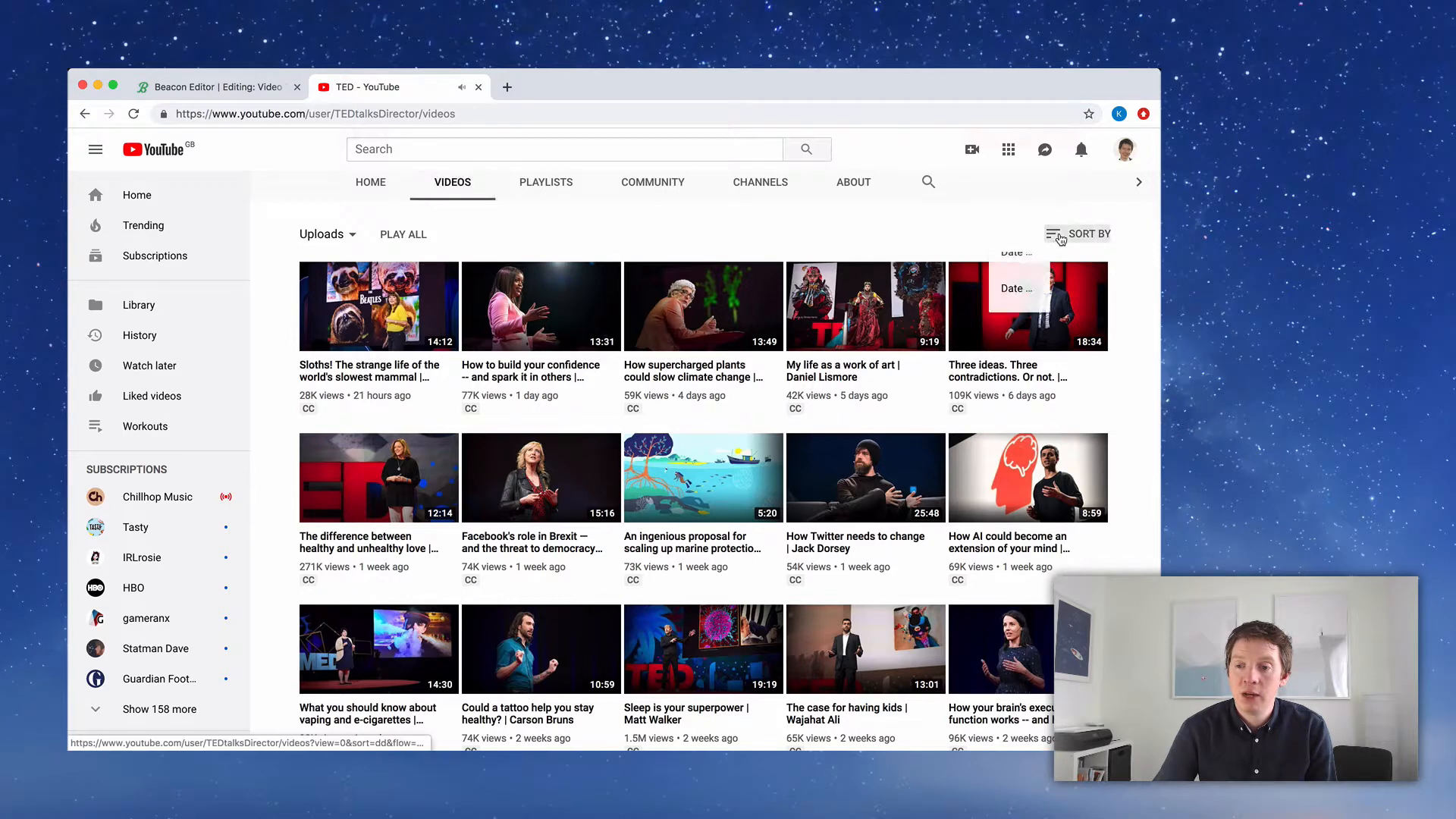
left_click(1060, 278)
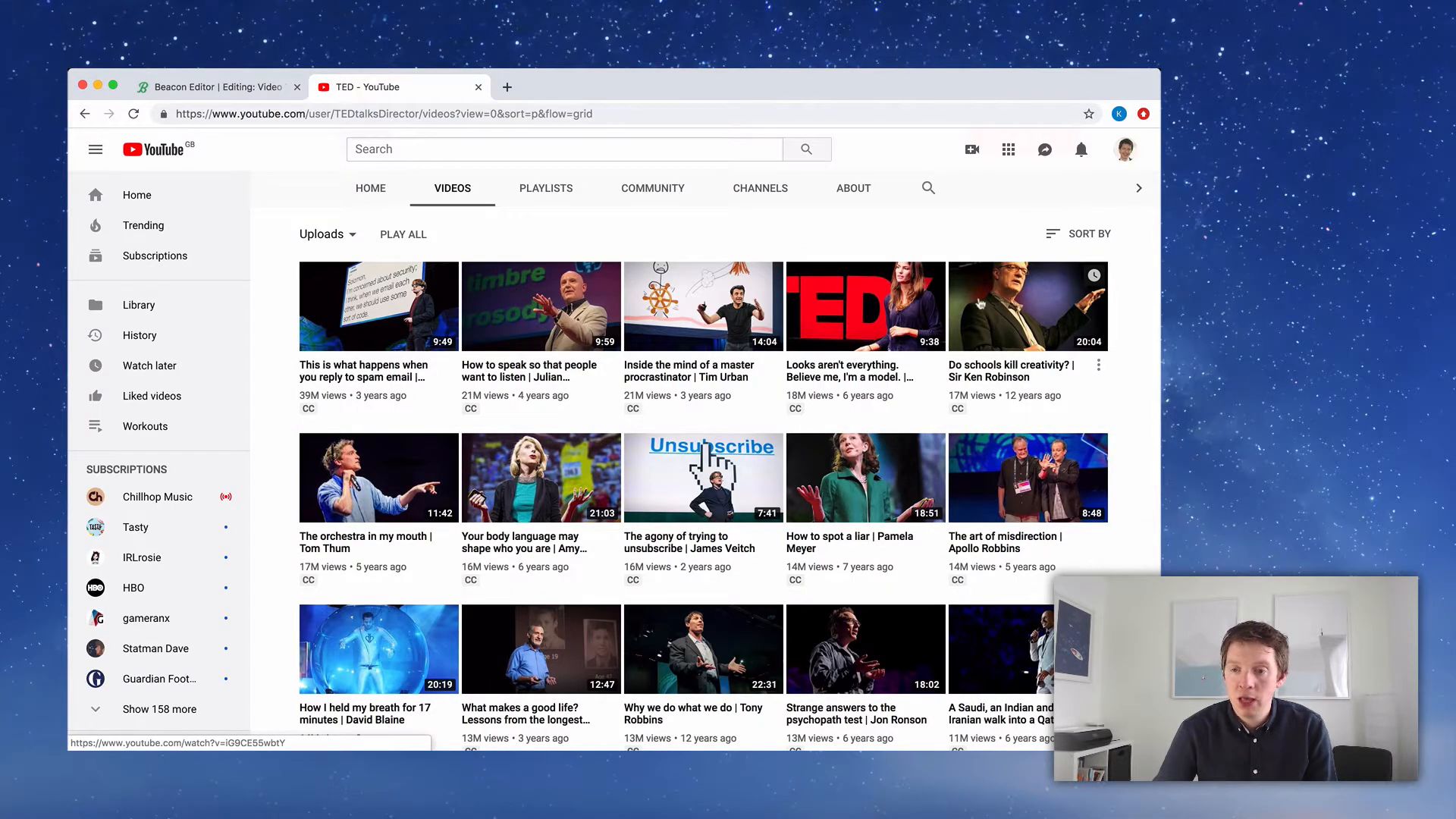
Open TED's "Looks aren't everything. Believe me, I'm a model." video, pause playback and copy its link
left_click(842, 371)
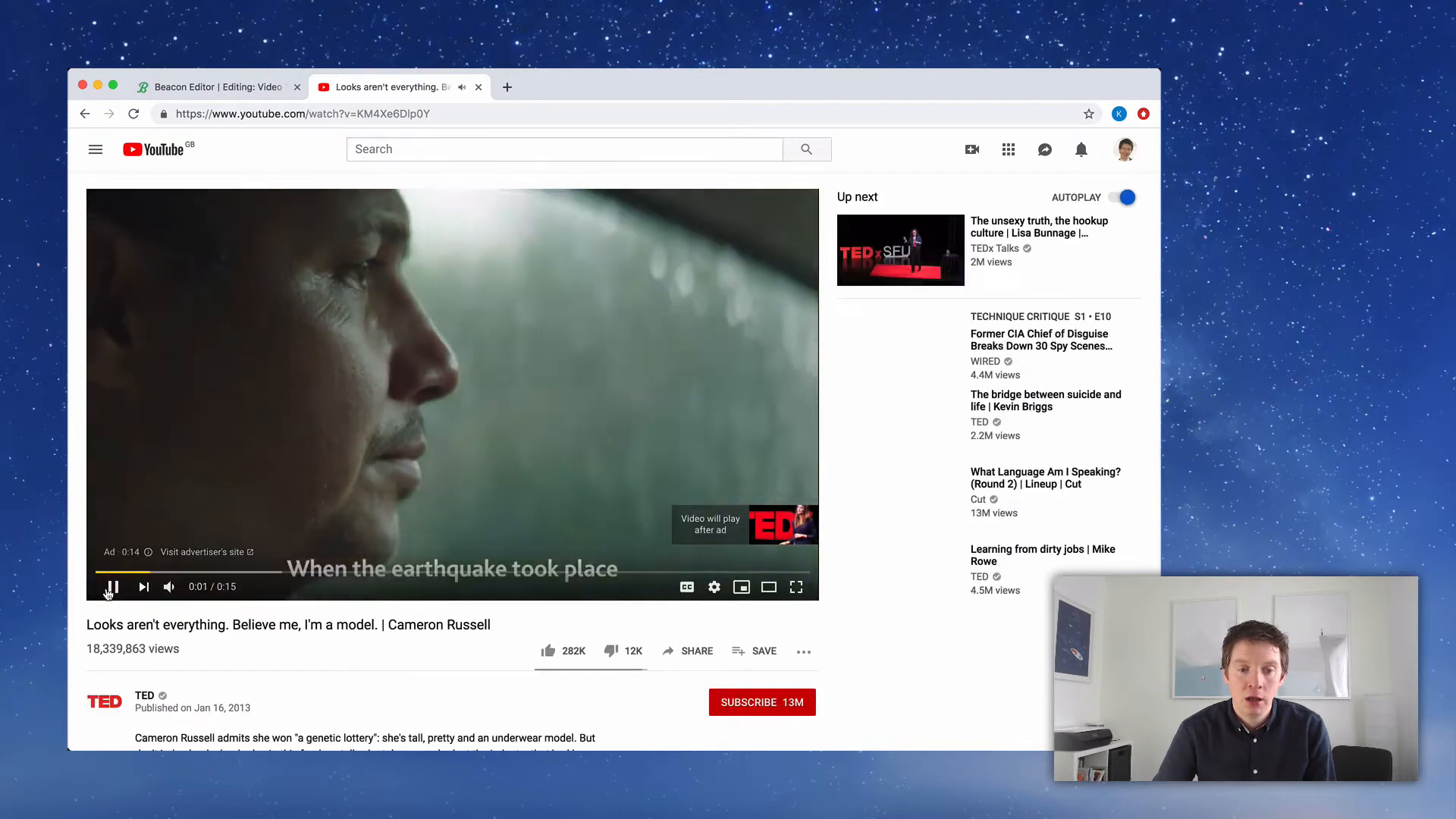
left_click(112, 586)
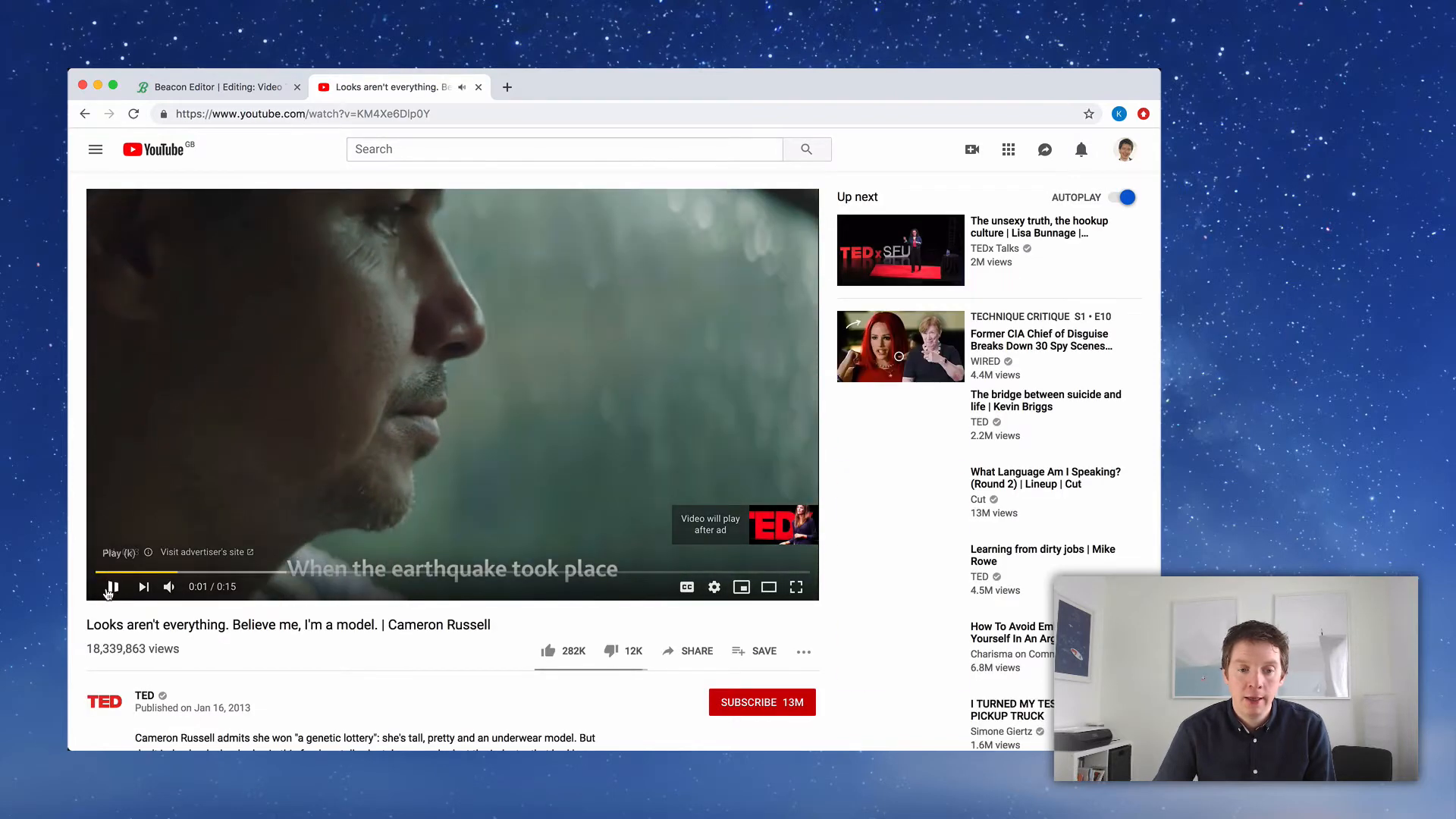
left_click(267, 113)
key("super+c")
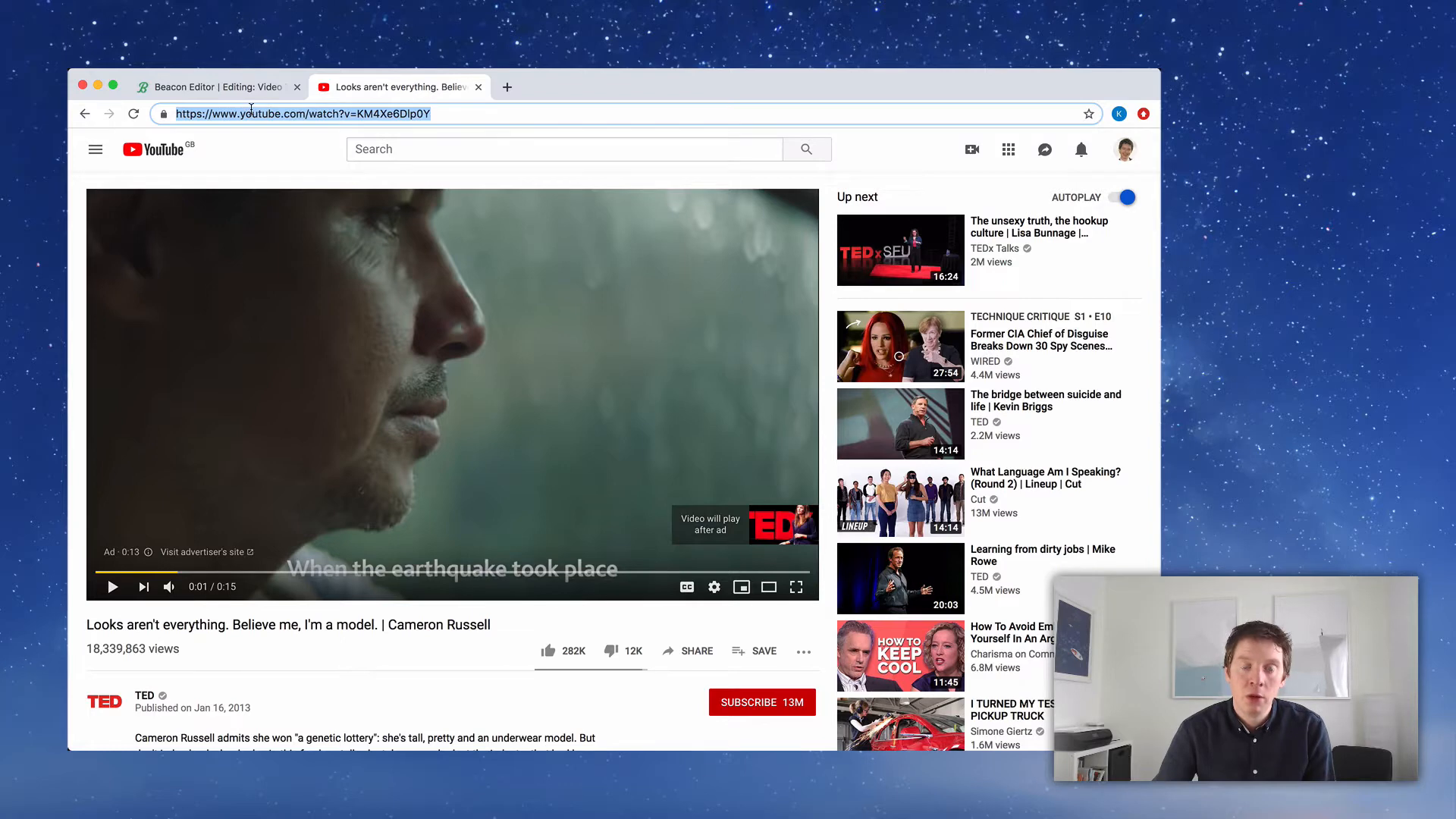
Switch back to Beacon and replace the second copy's spam email video with one embedded from the copied YouTube link
left_click(245, 92)
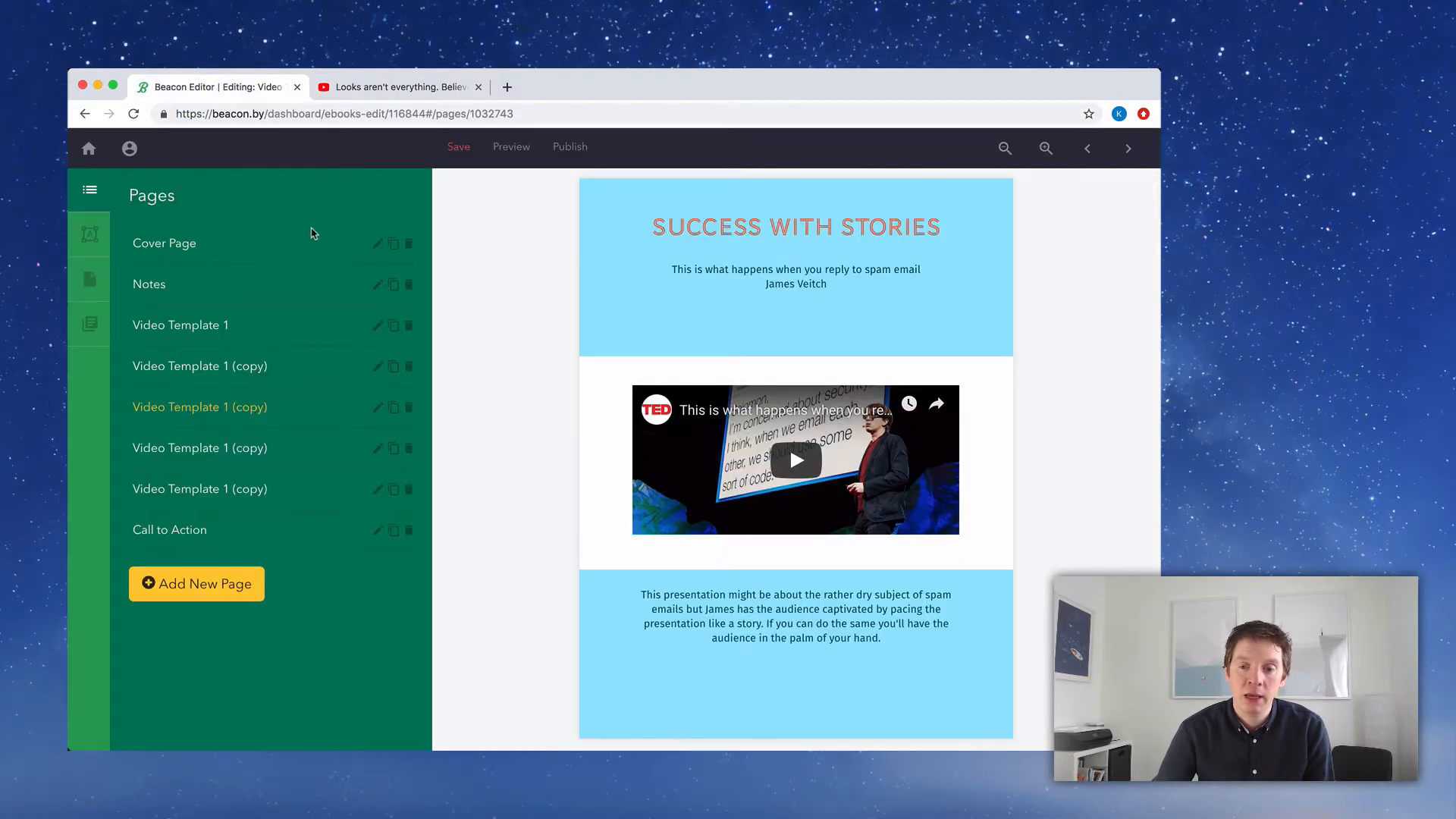
left_click(685, 544)
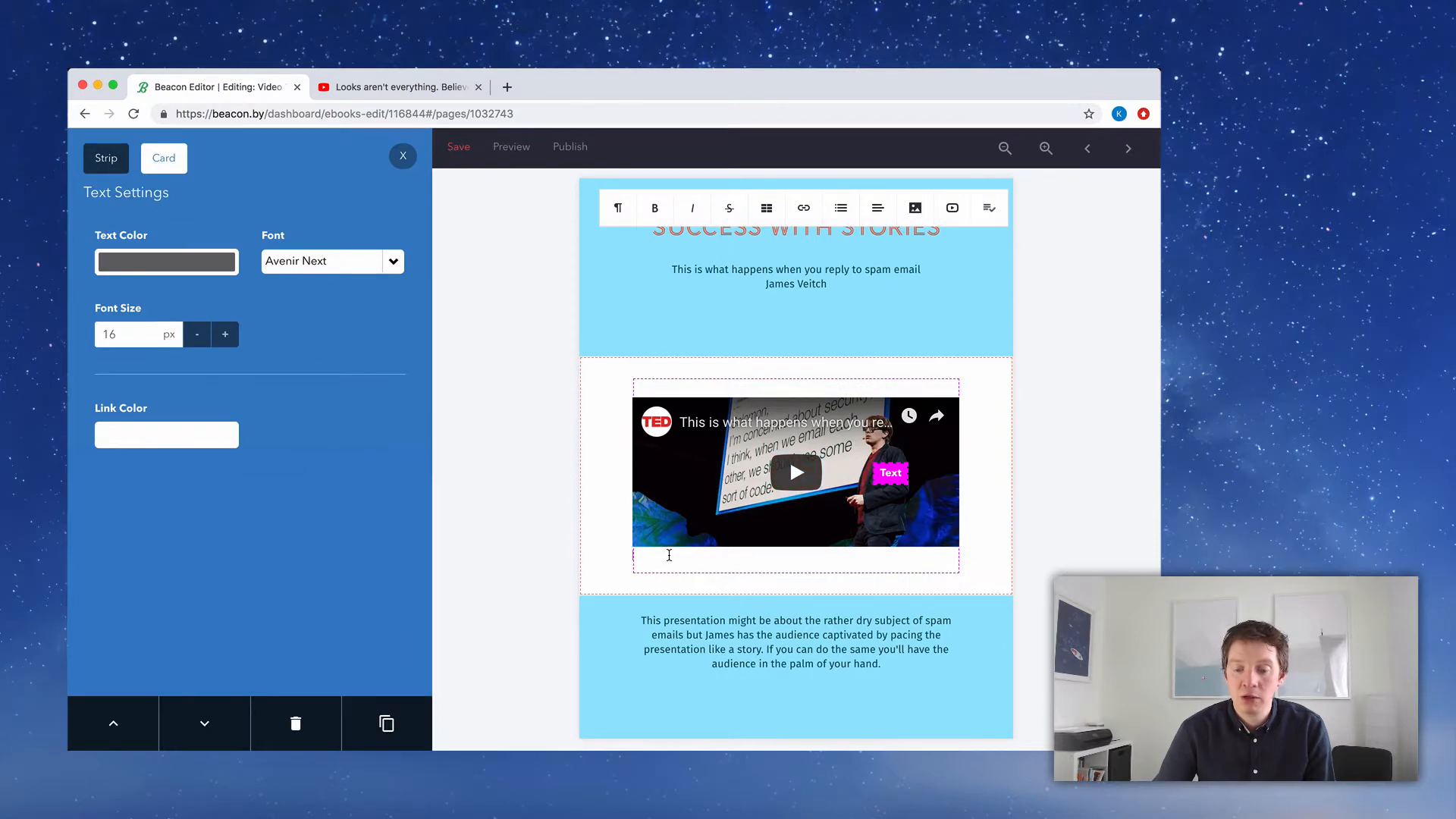
key("BackSpace")
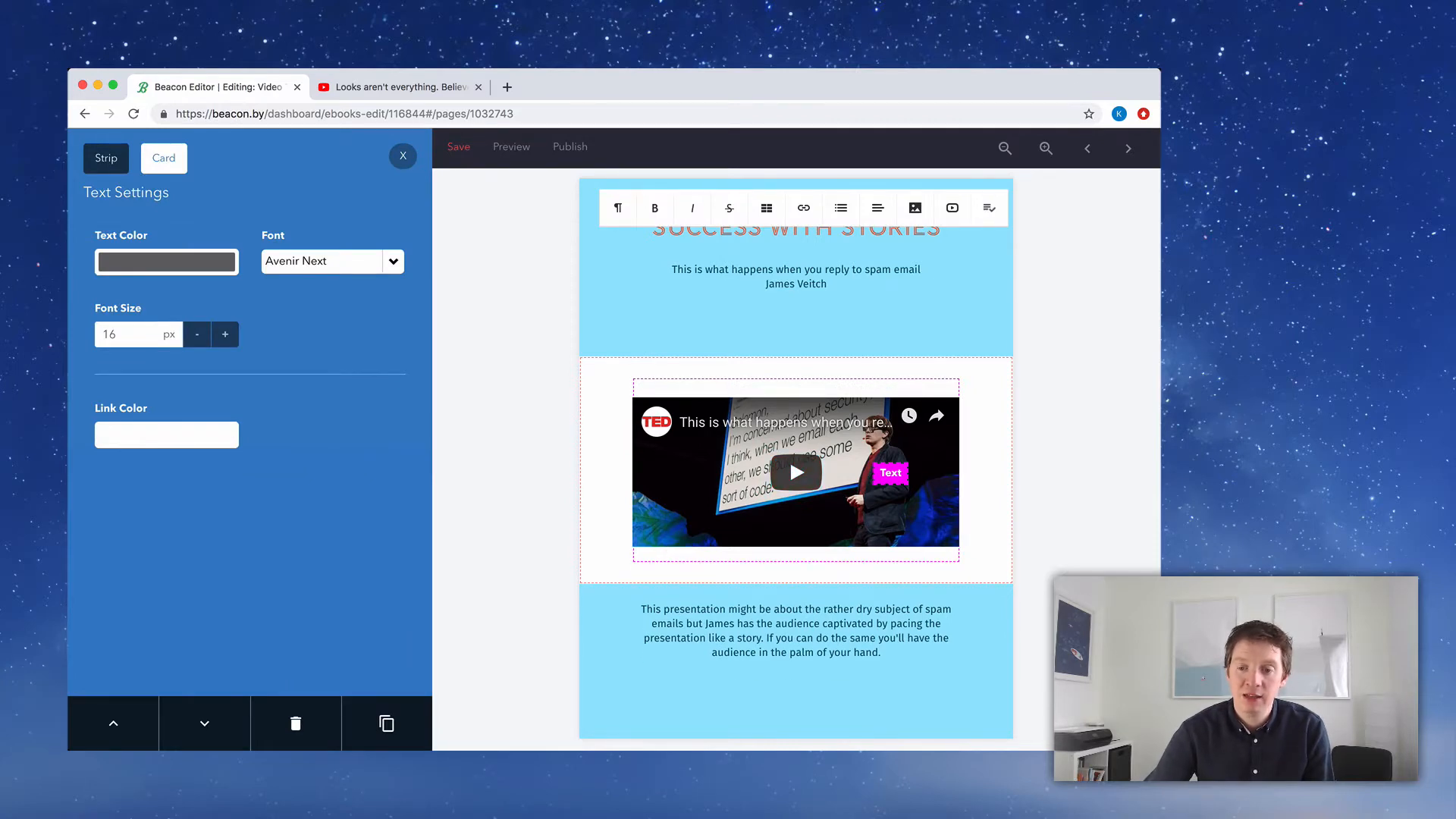
key("BackSpace")
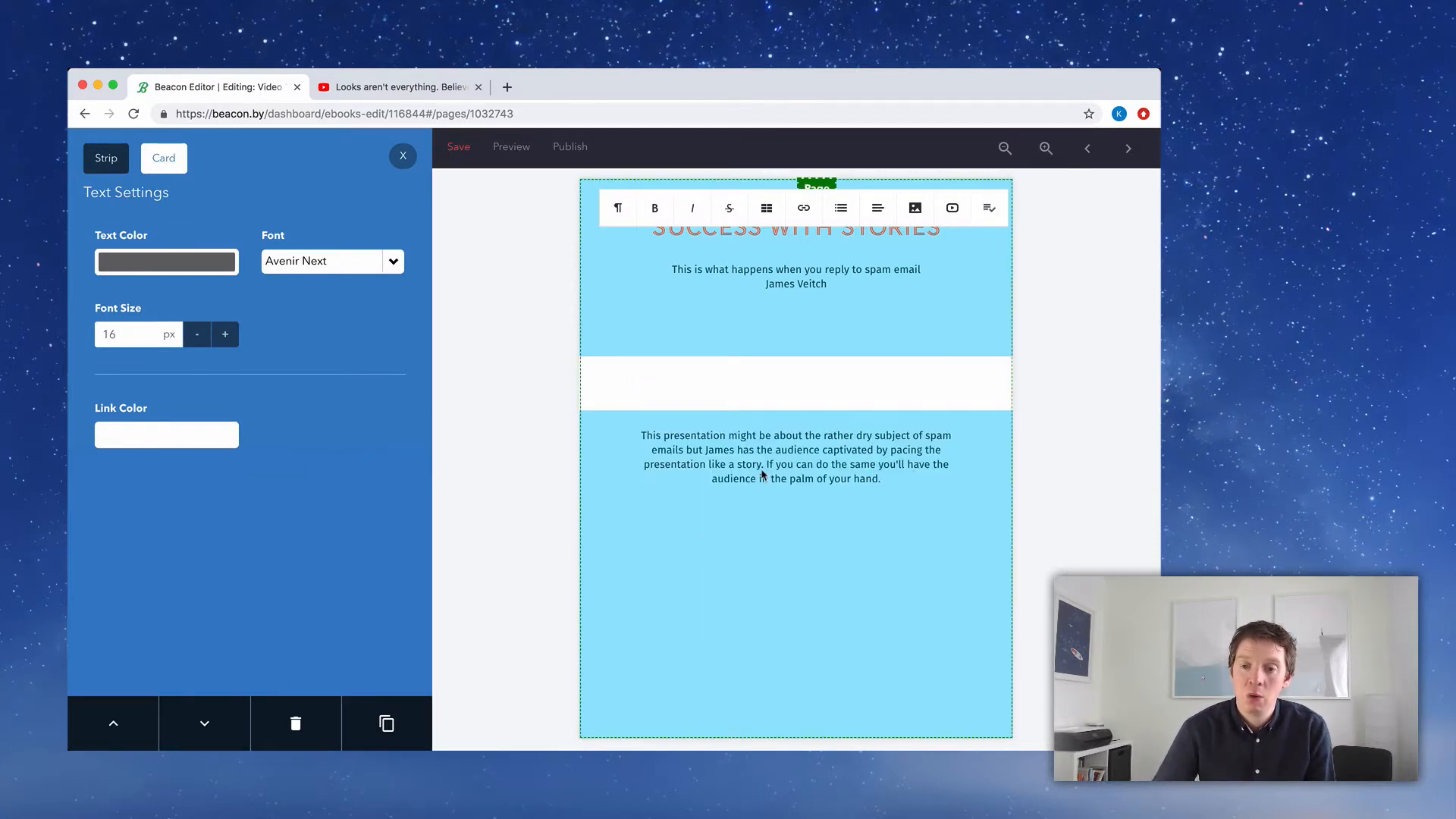
left_click(951, 215)
key("super+v")
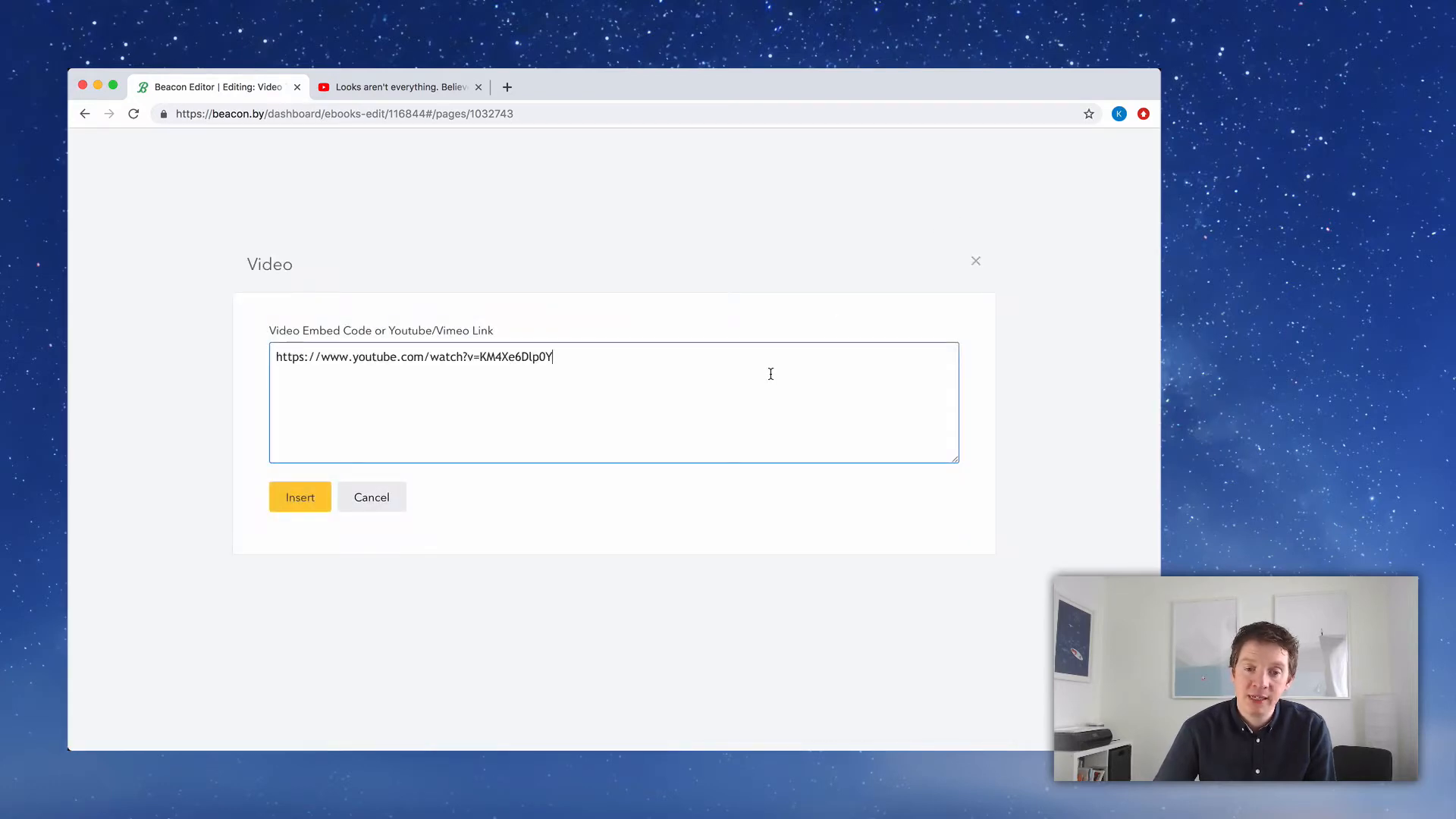
left_click(303, 499)
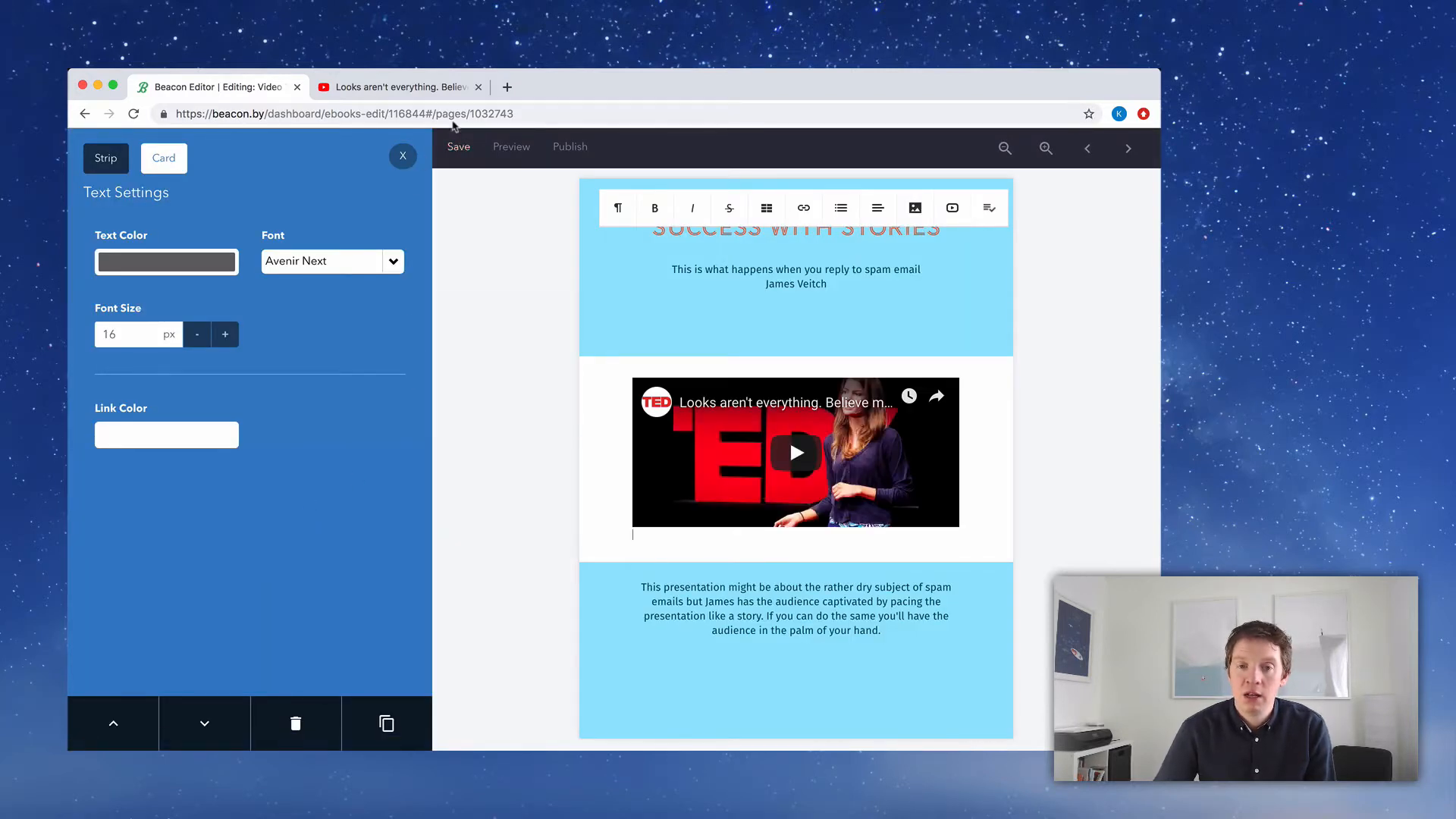
Save the lookbook and open the third copy of Video Template 1
left_click(458, 149)
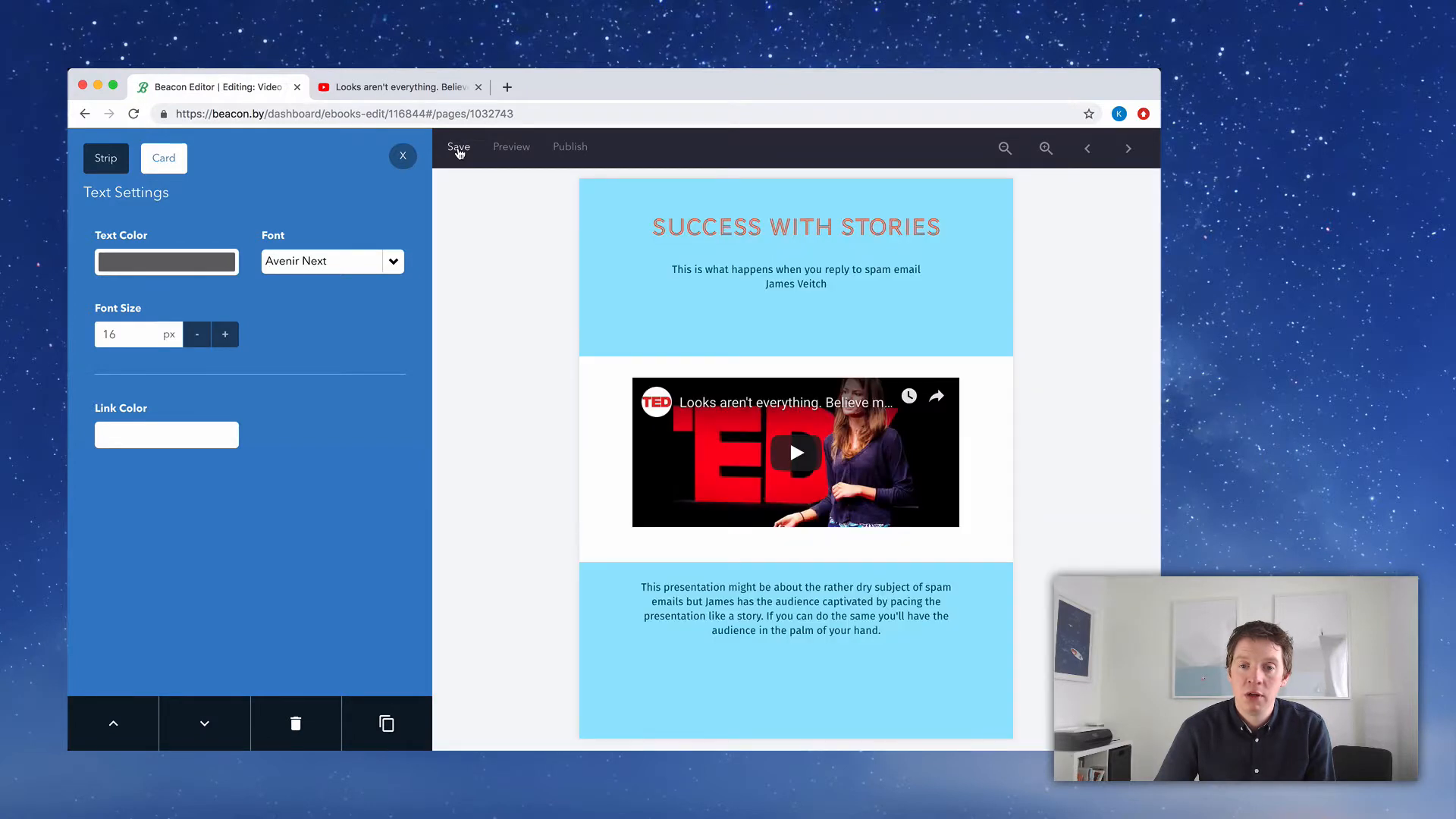
left_click(403, 158)
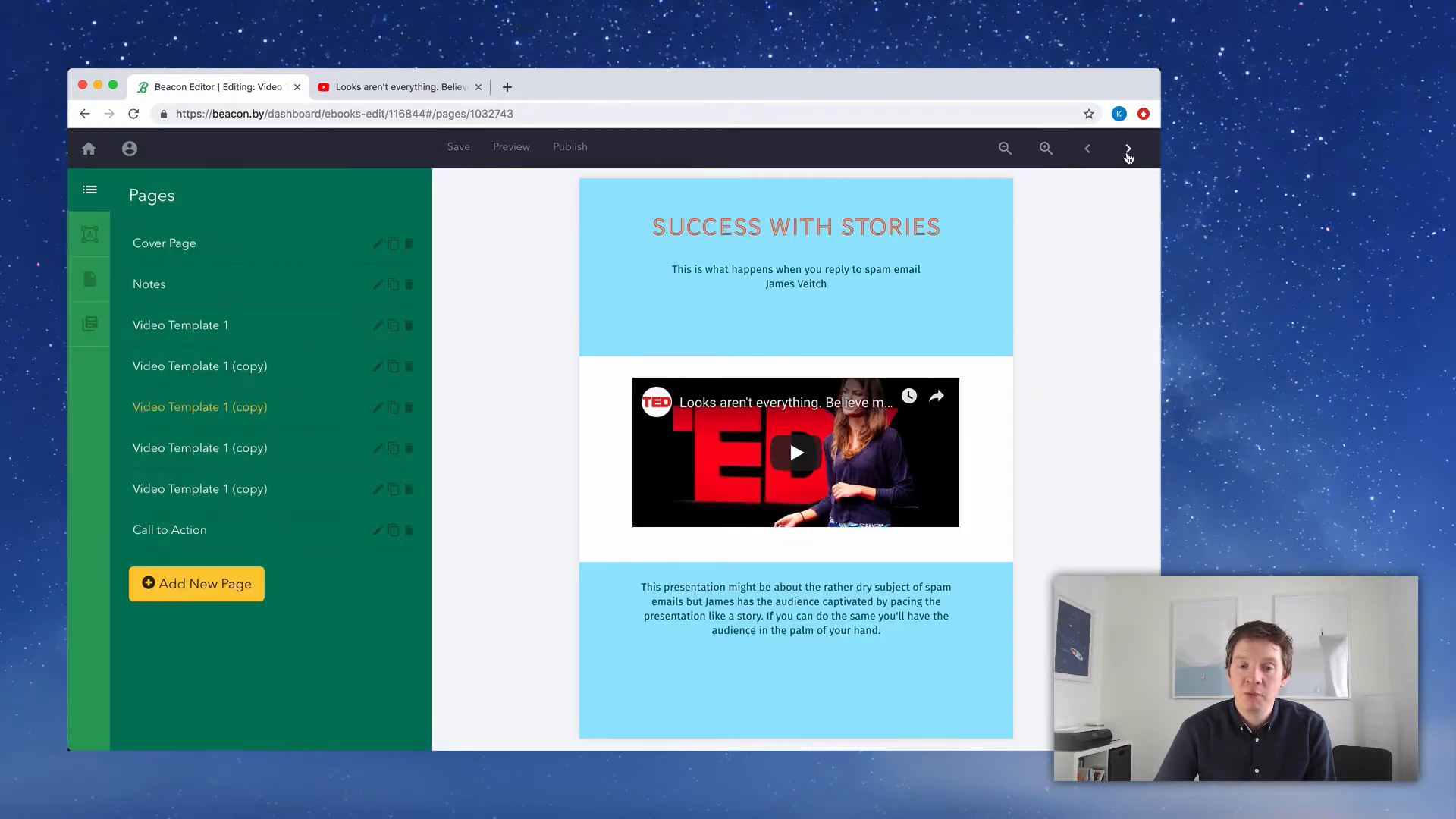
left_click(1128, 150)
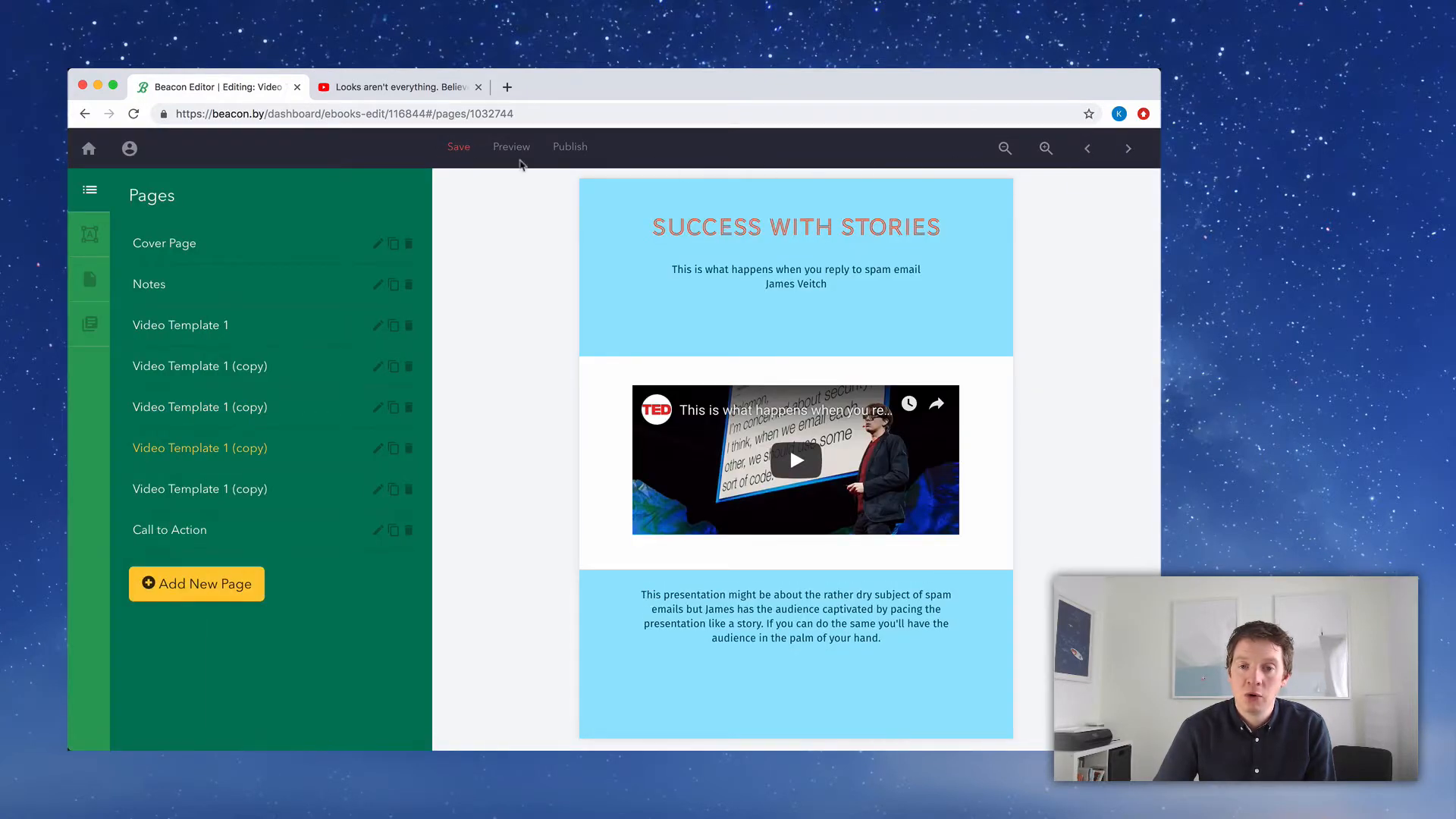
On YouTube, go back to TED's popular uploads, open "Do schools kill creativity?", pause playback and copy its link
left_click(438, 93)
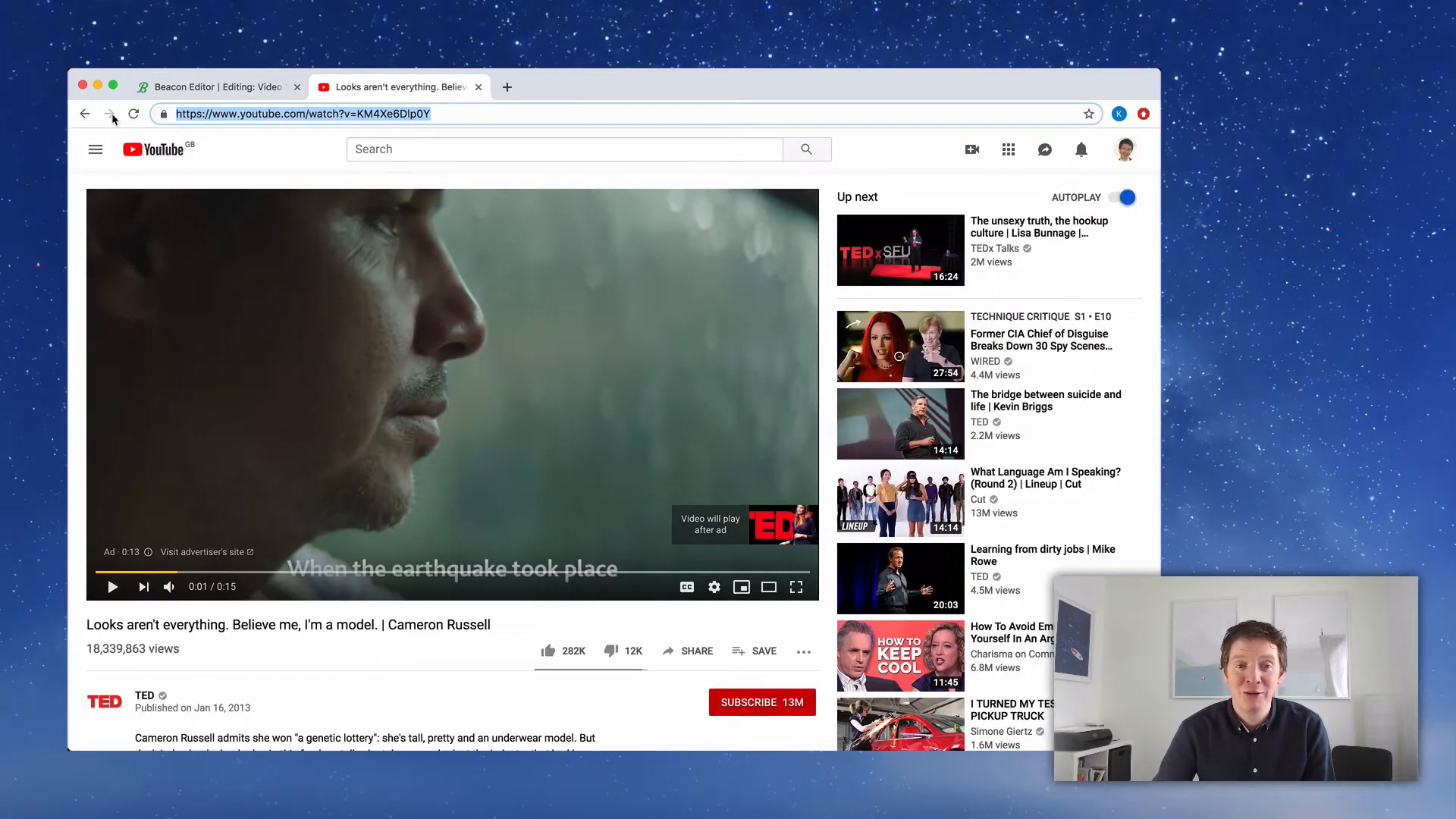
left_click(84, 114)
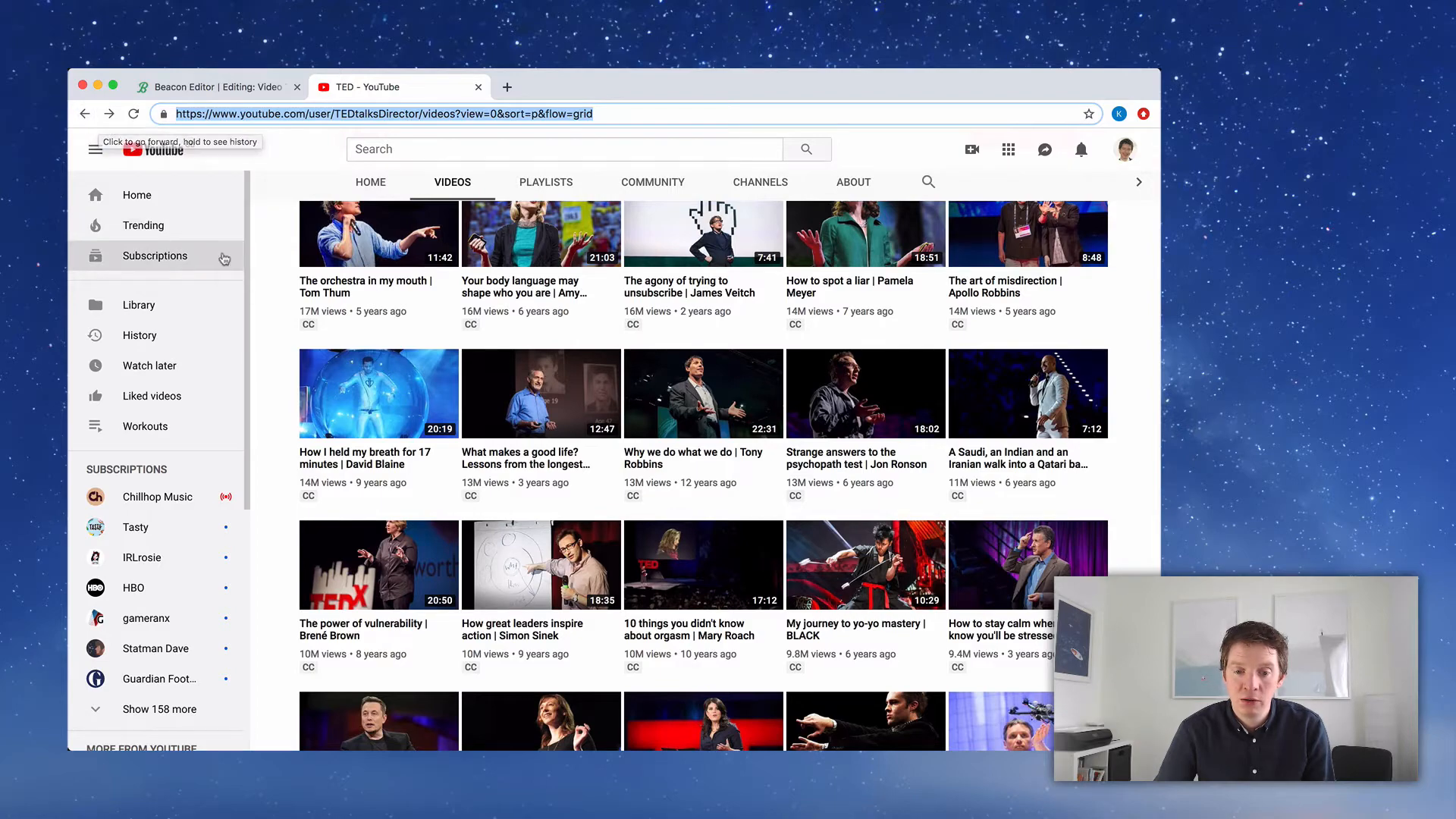
scroll(264, 244, "down", 2)
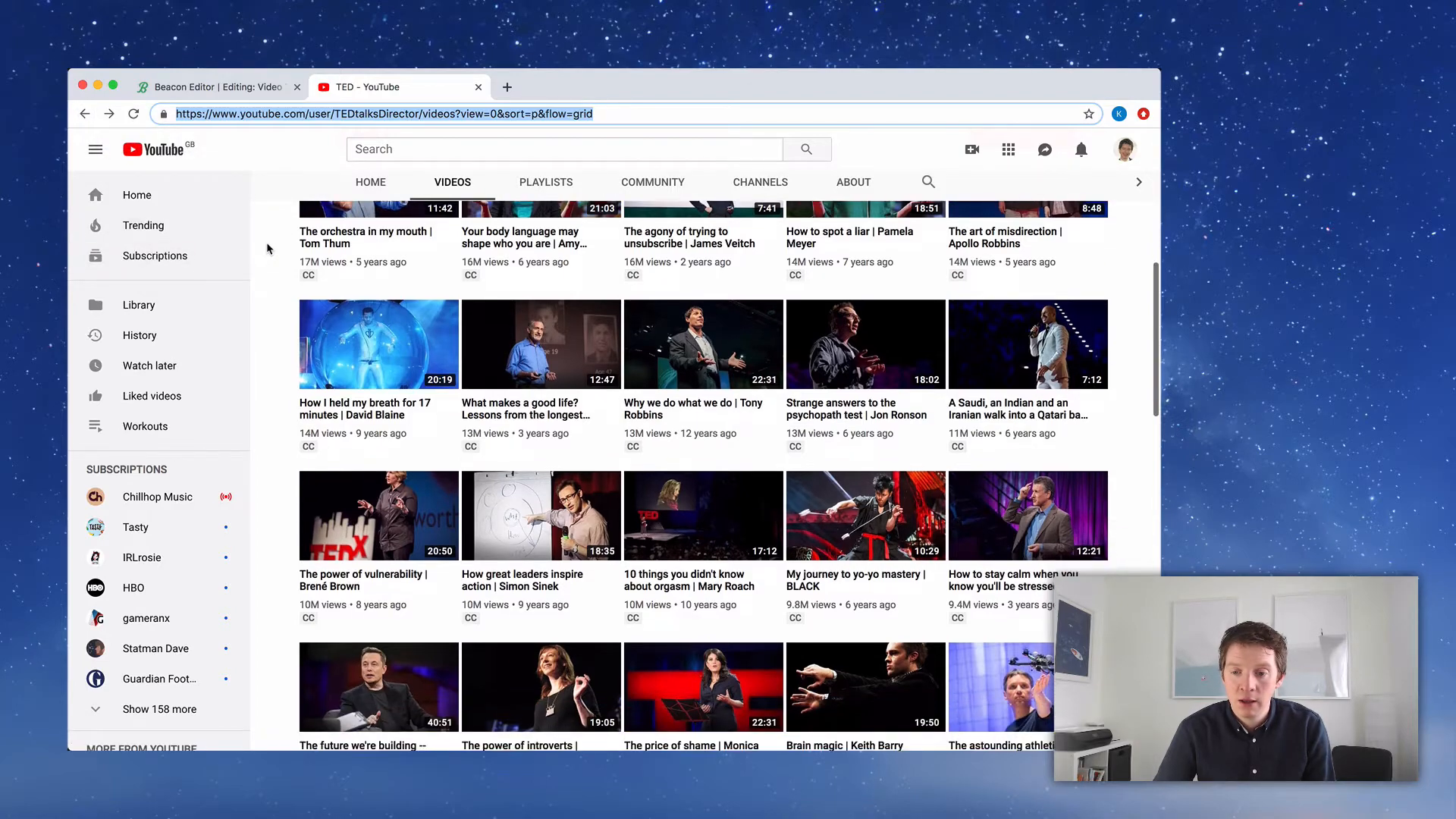
scroll(266, 248, "up", 8)
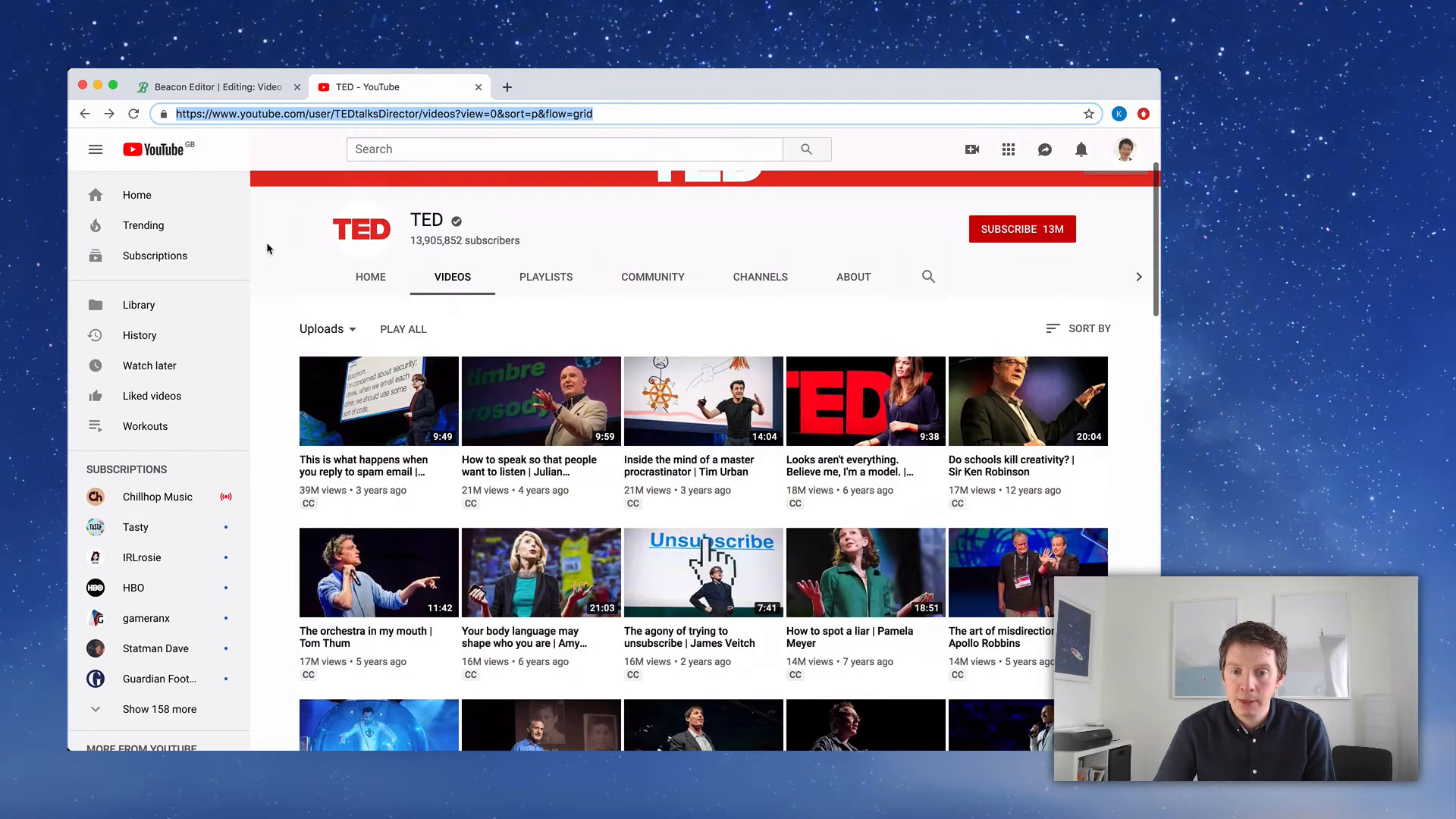
scroll(266, 248, "down", 1)
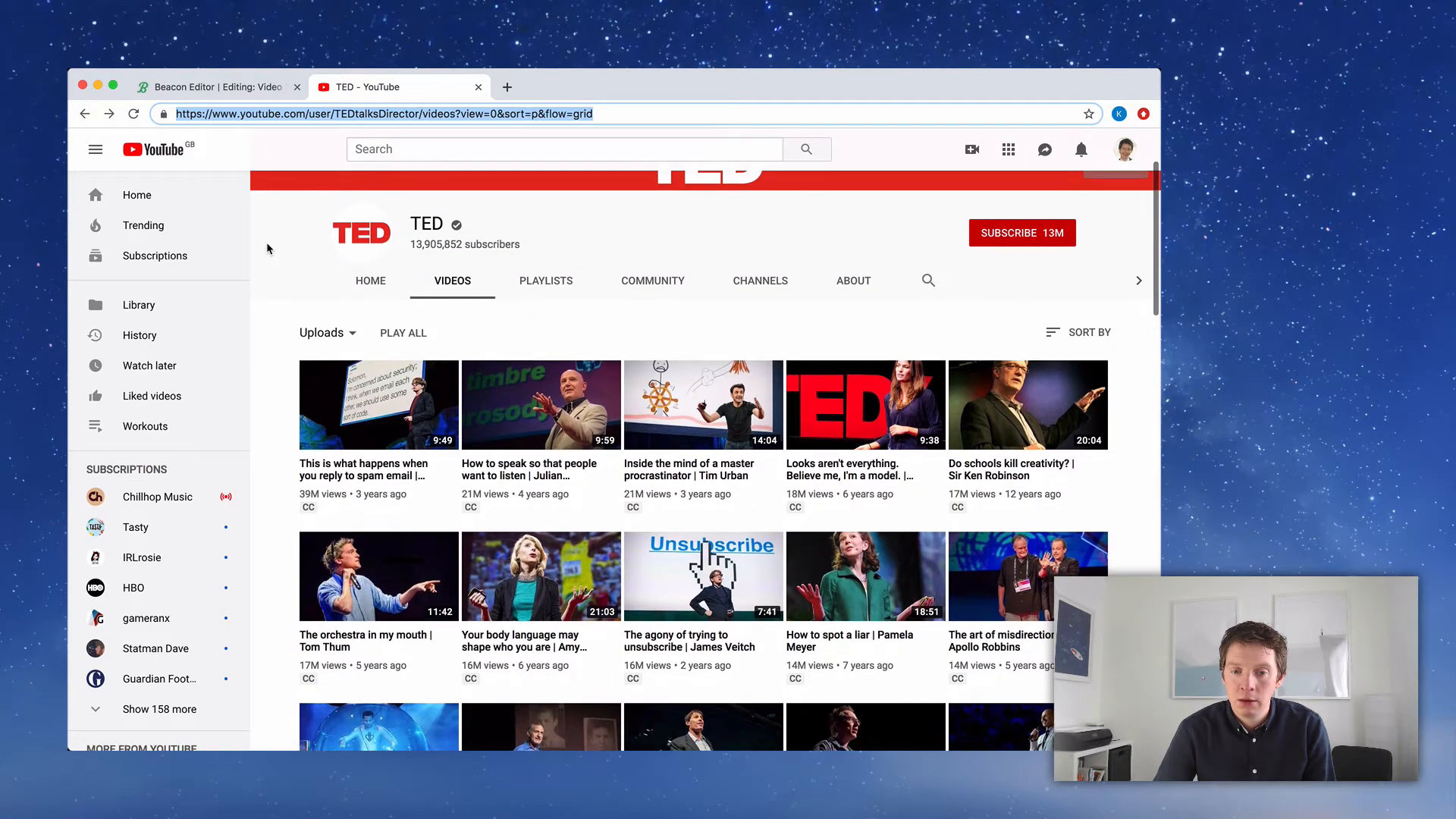
scroll(266, 248, "down", 1)
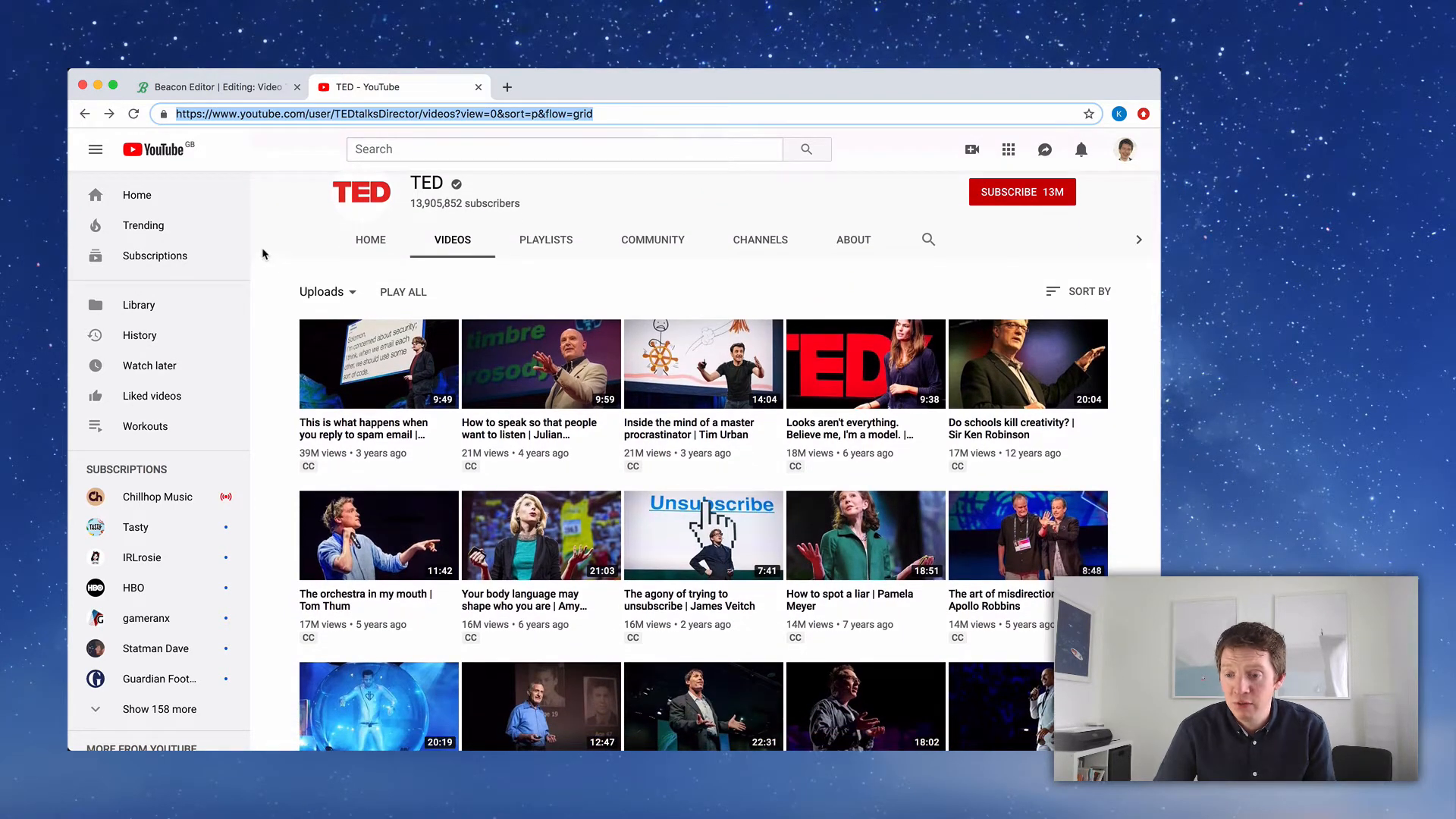
left_click(981, 422)
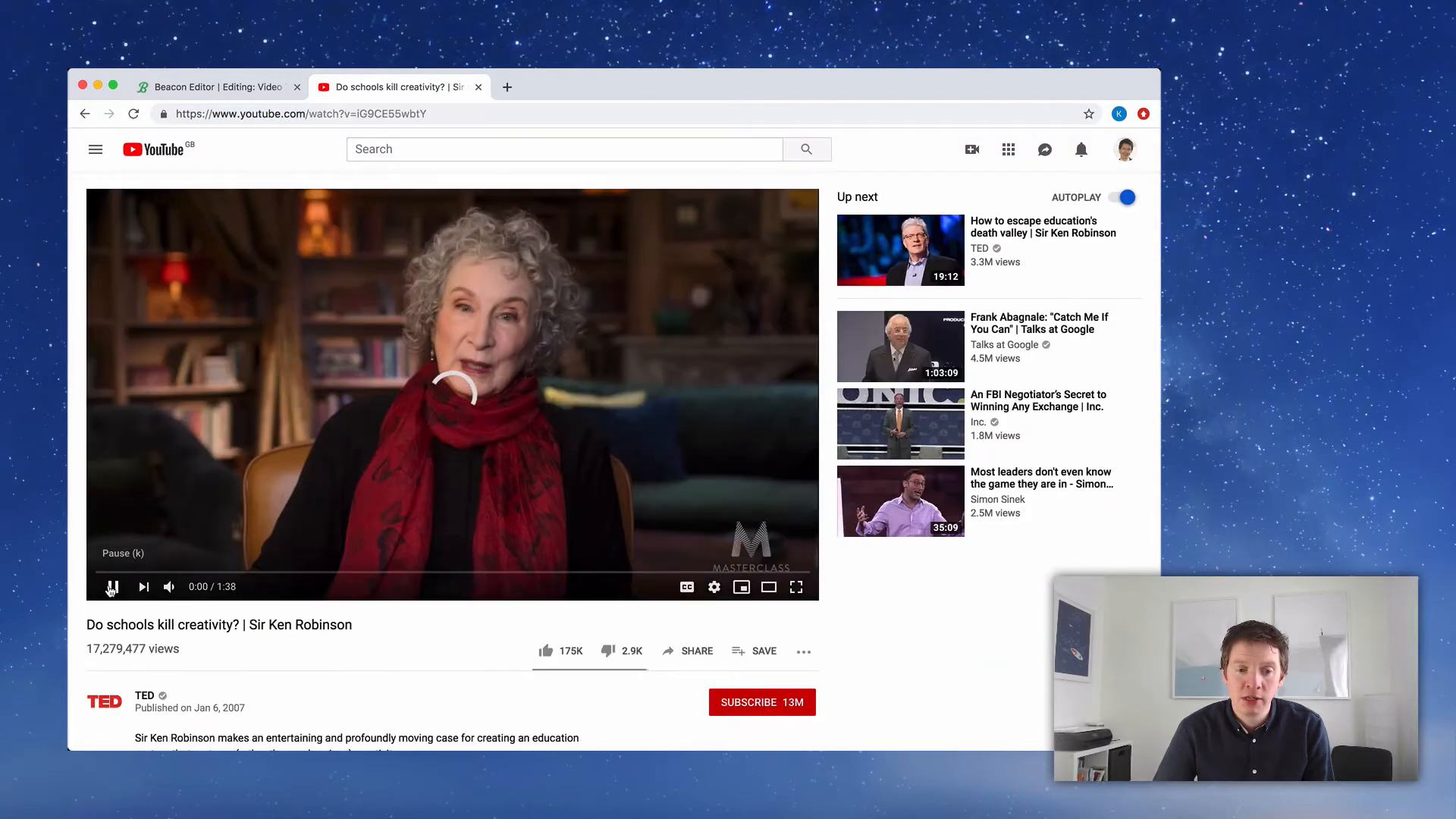
left_click(188, 400)
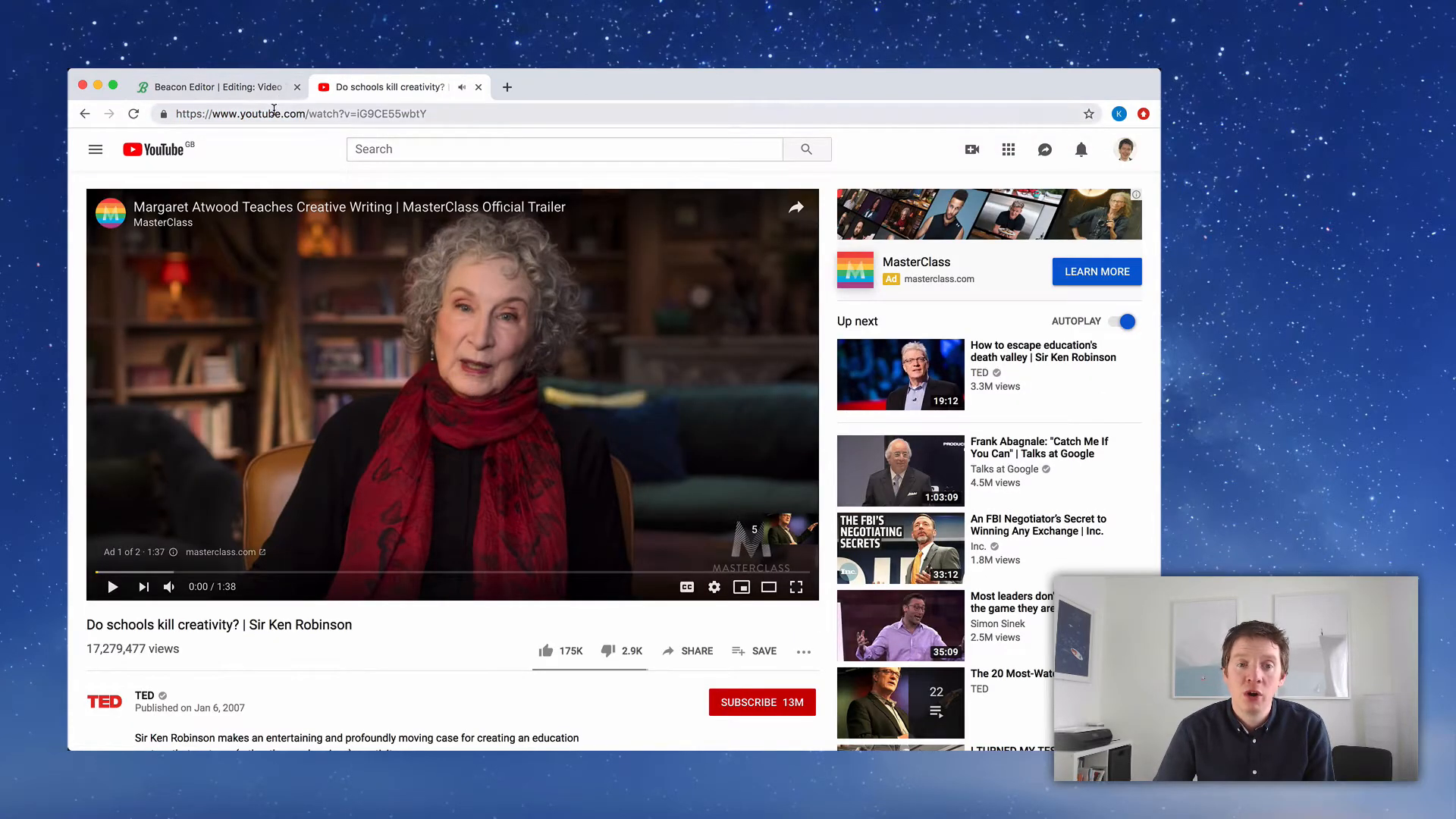
left_click(271, 113)
key("super+c")
Switch back to Beacon and replace the third copy's spam email video with one embedded from the copied "Do schools kill creativity?" link
left_click(229, 89)
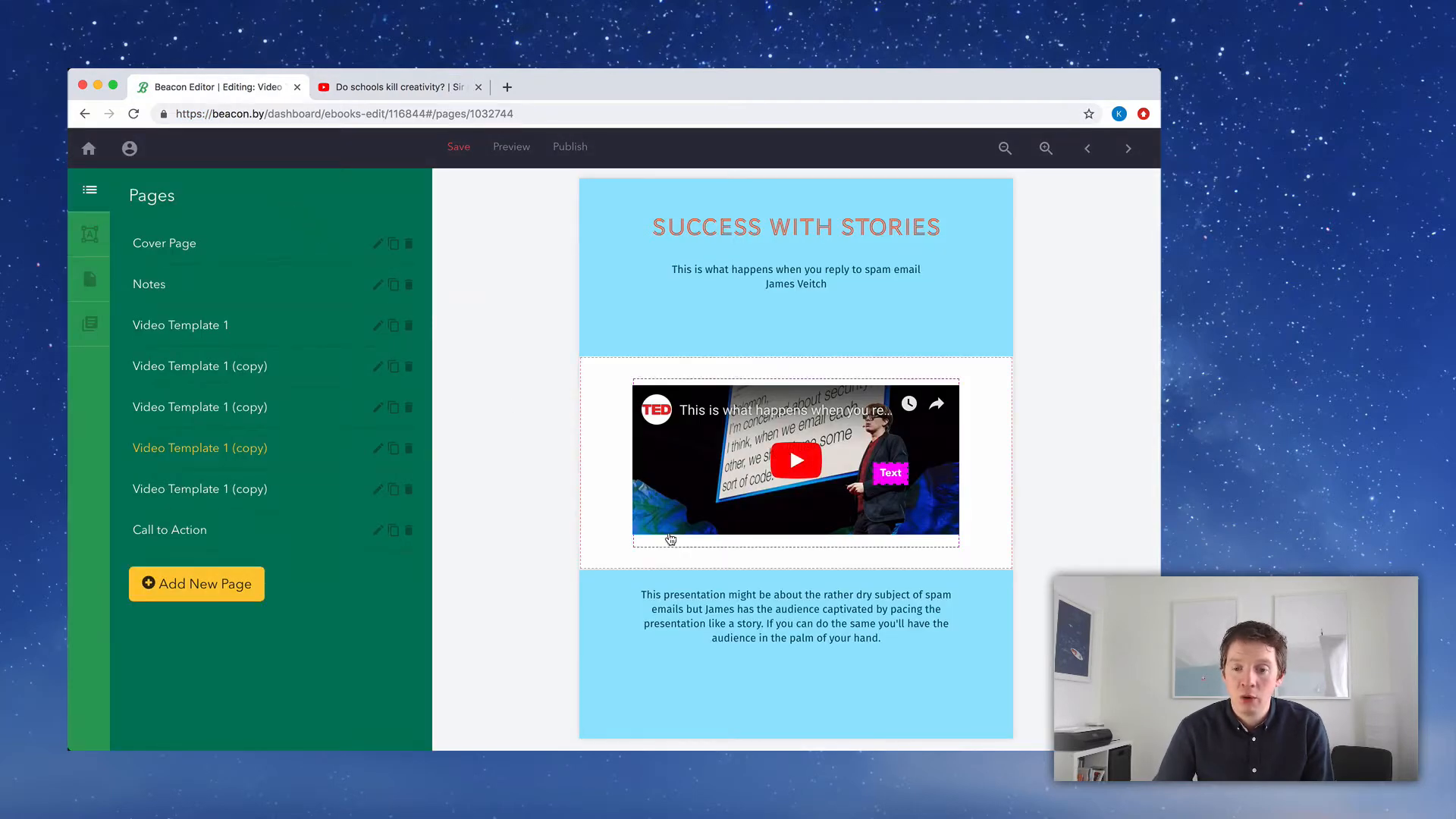
left_click(672, 543)
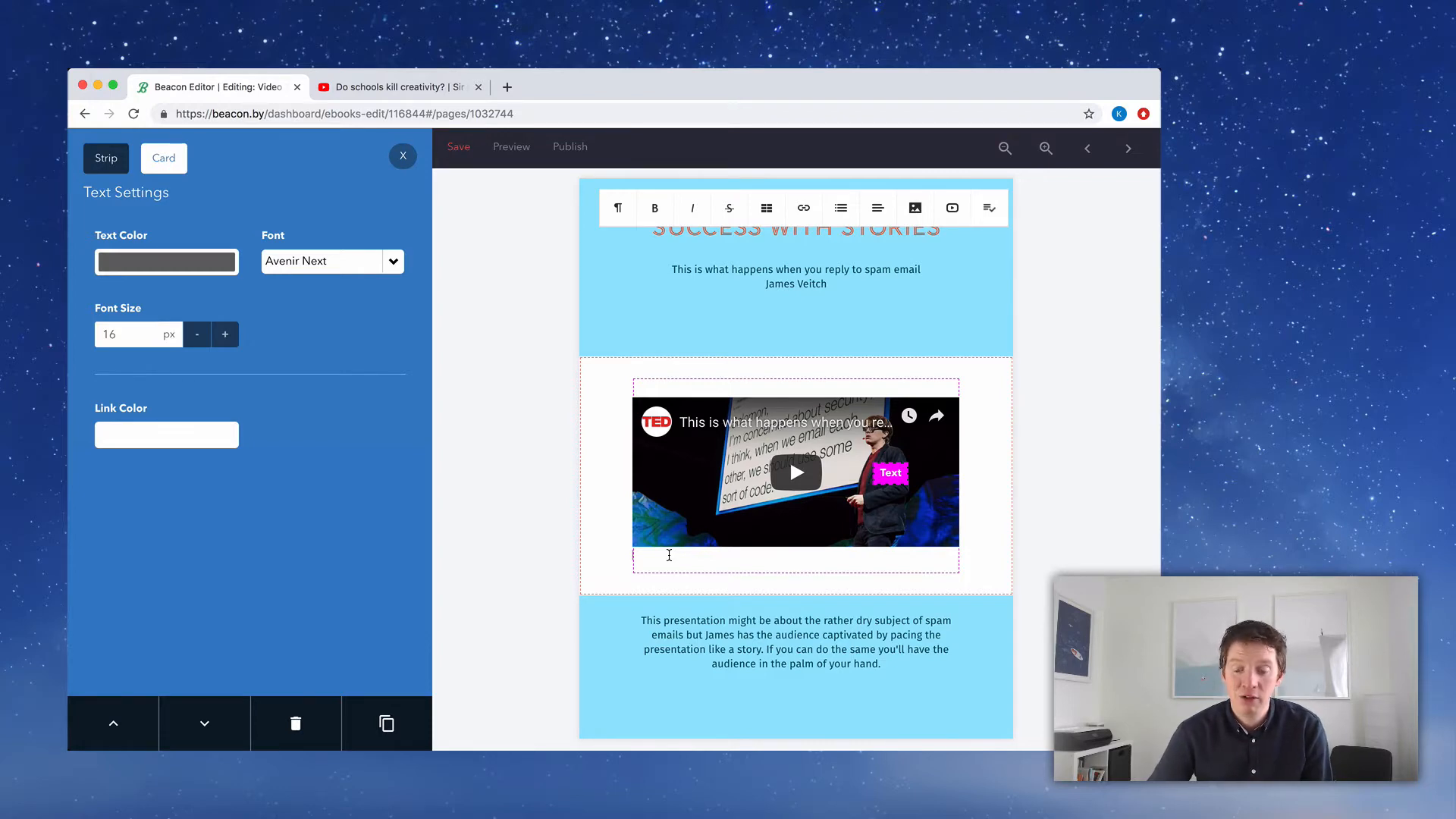
key("Return")
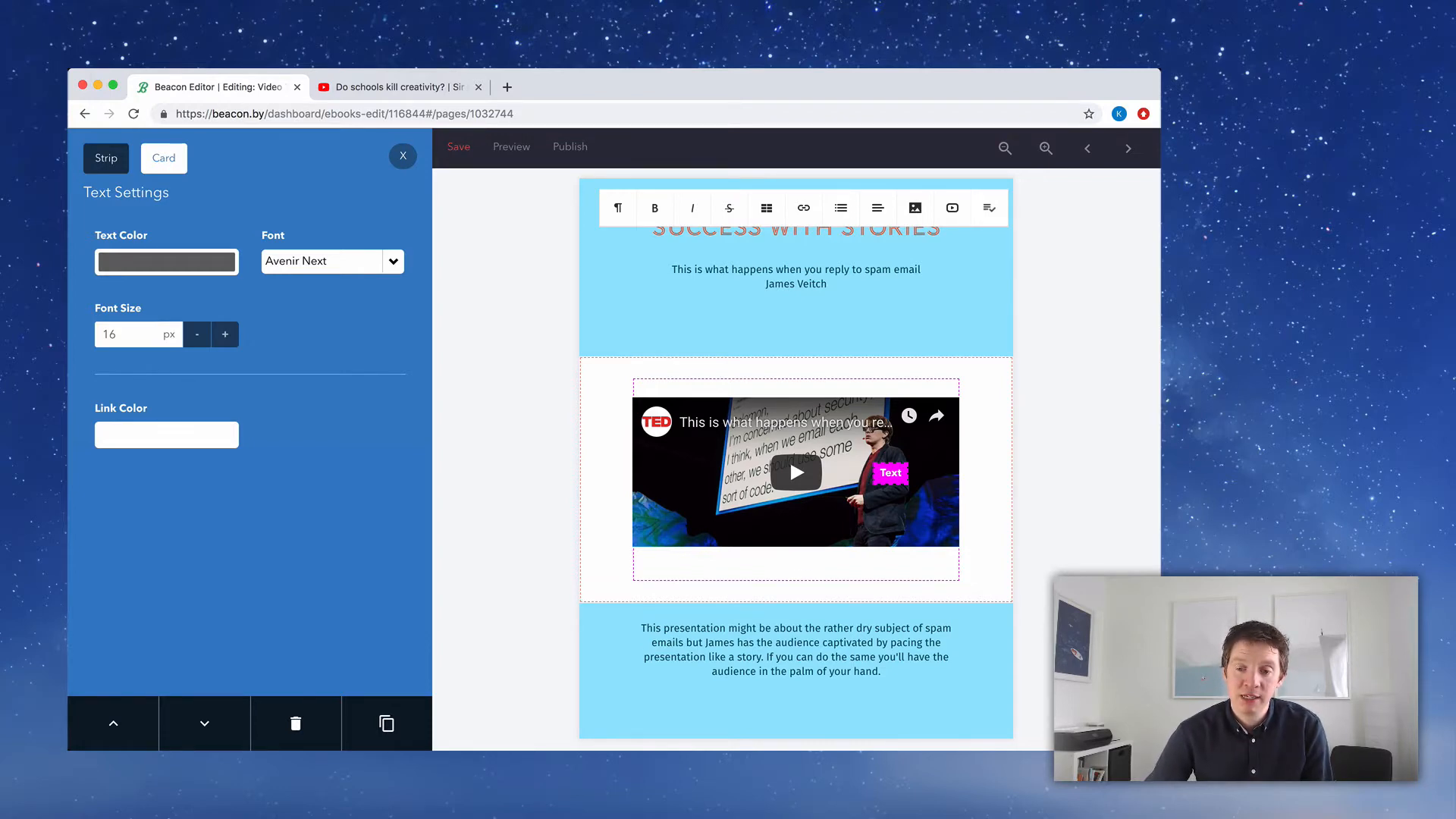
key("BackSpace")
key("BackSpace")
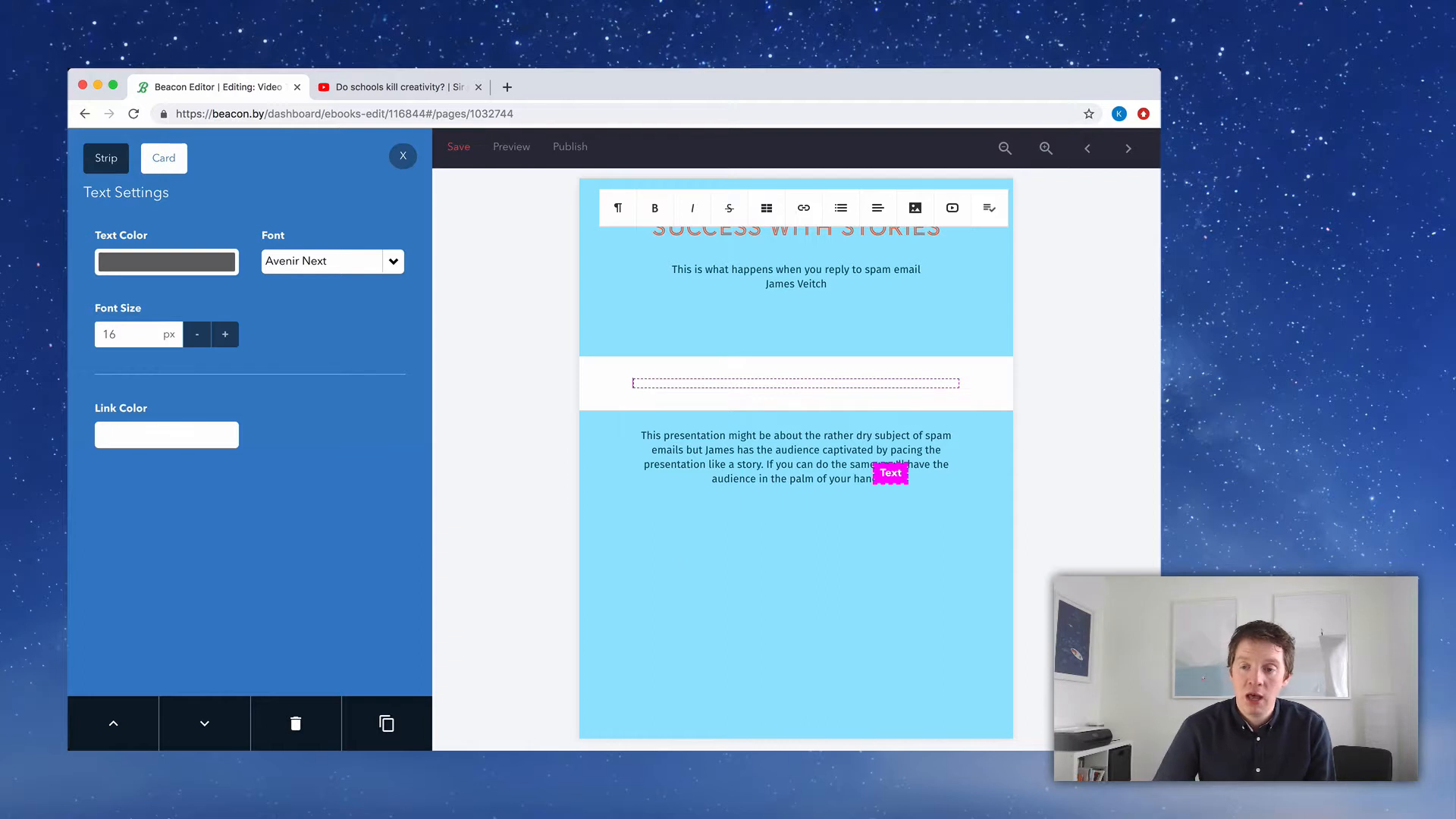
left_click(952, 209)
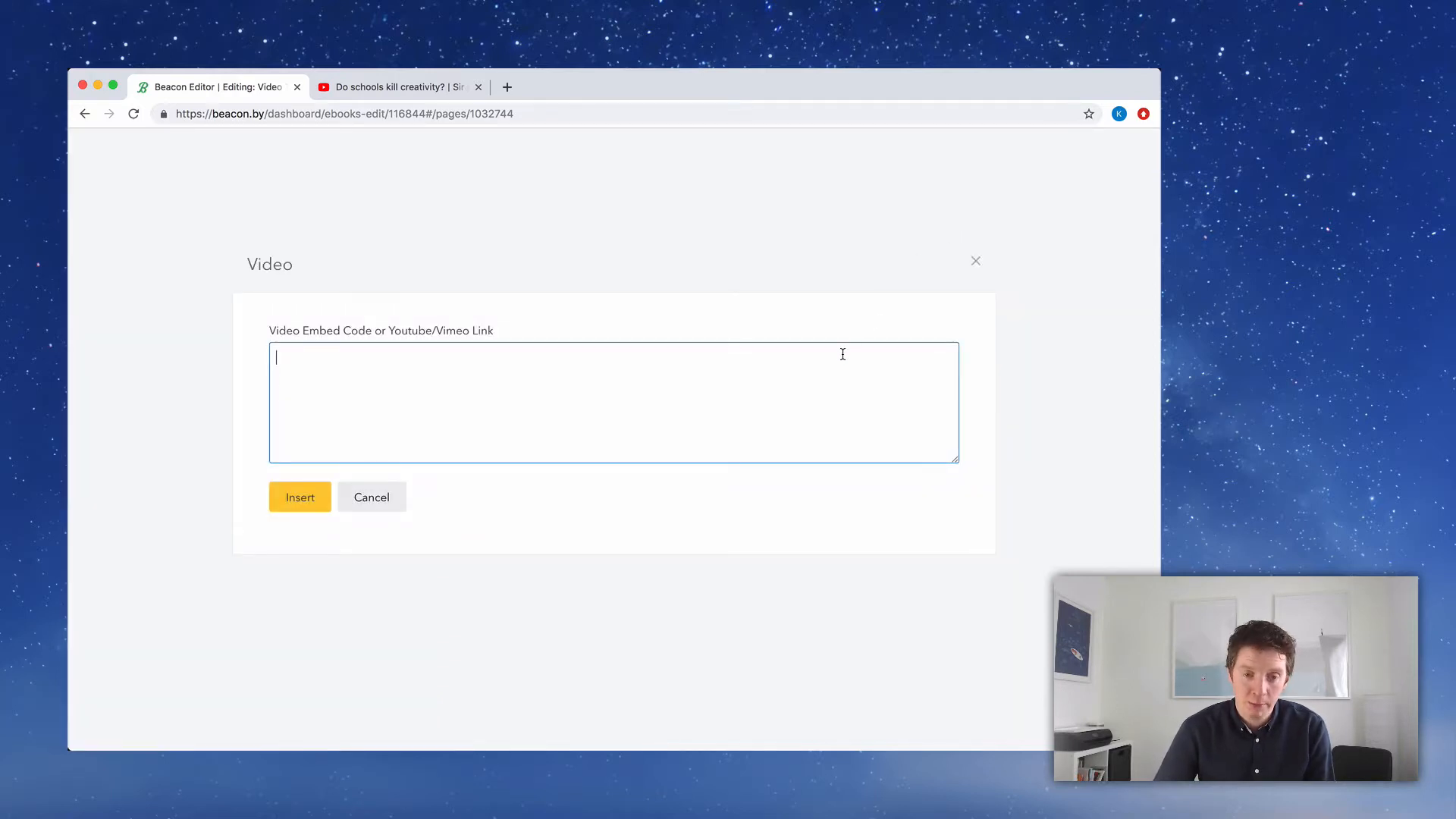
key("super+v")
left_click(310, 501)
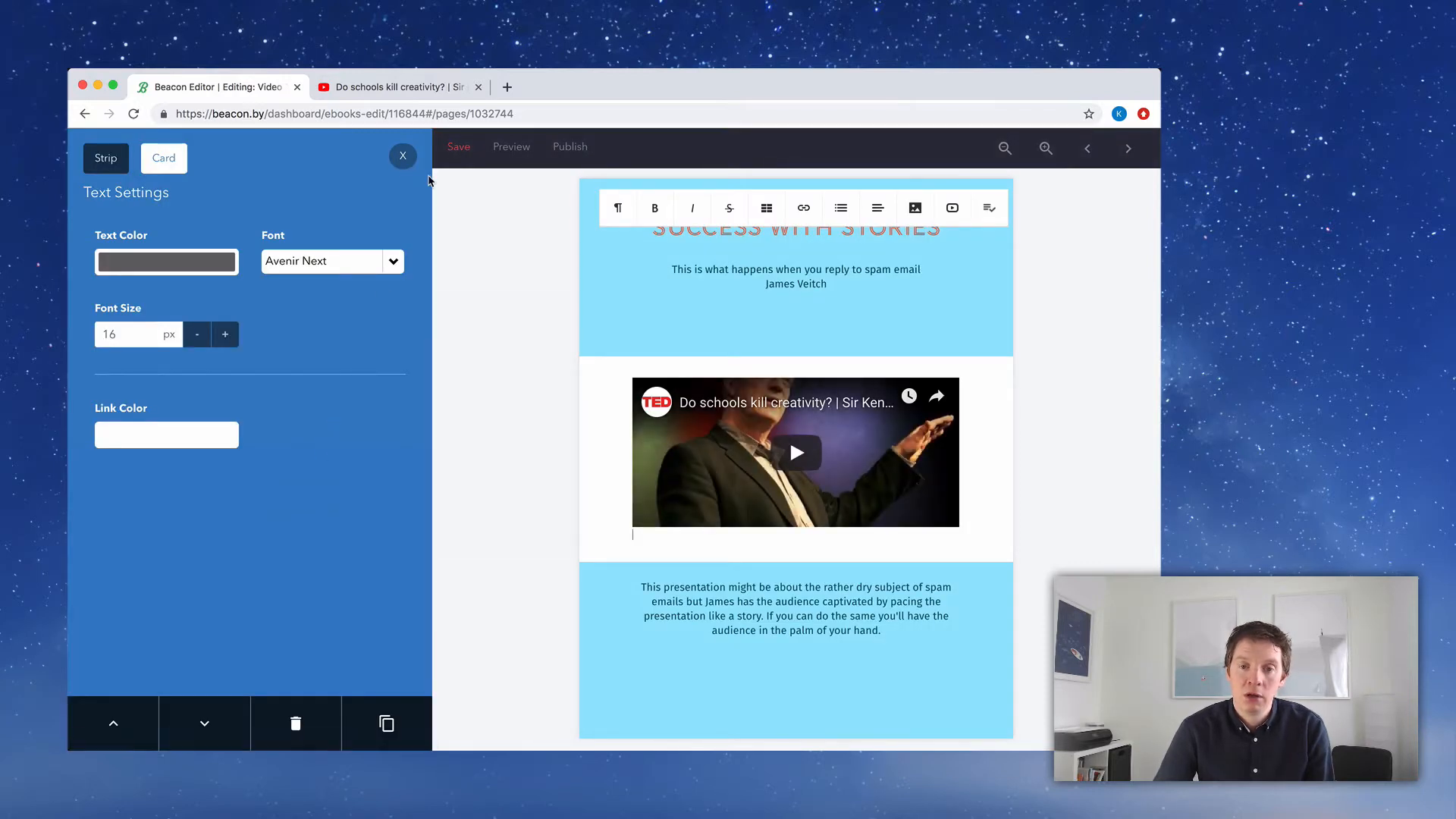
left_click(404, 158)
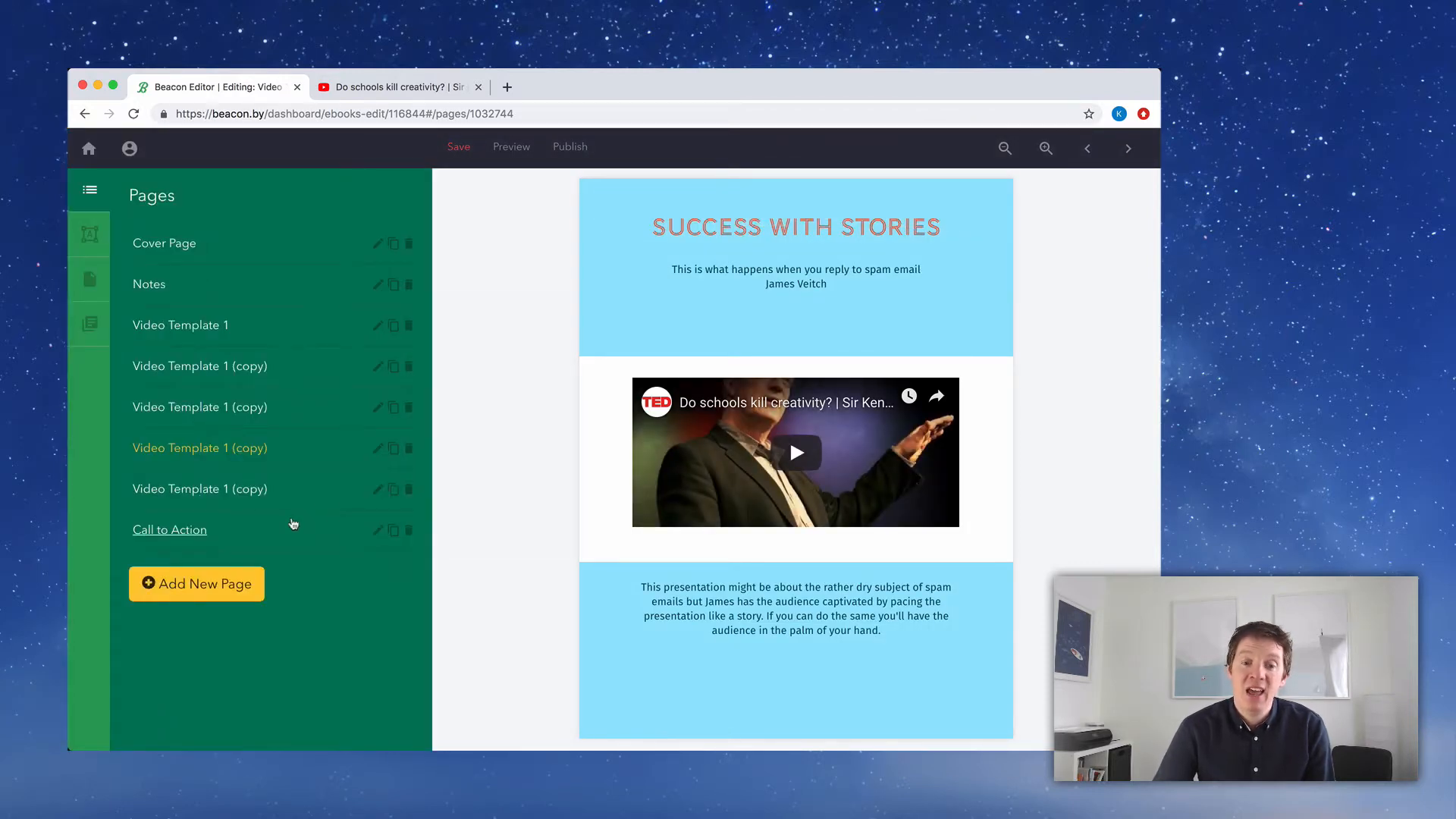
Open the fourth copy of Video Template 1, and on YouTube copy the link of TED's "The art of misdirection" video with playback paused
left_click(293, 489)
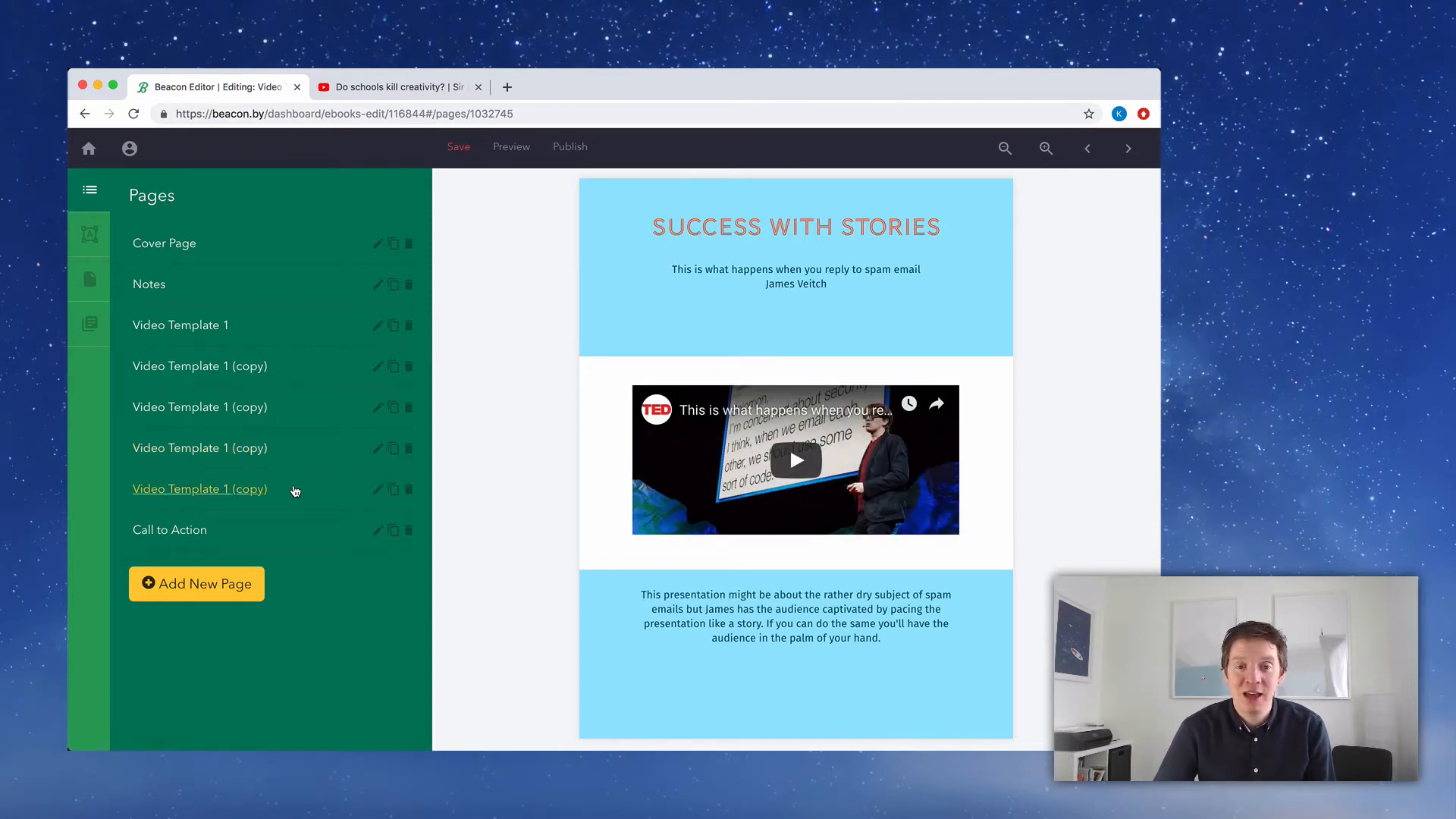
left_click(358, 91)
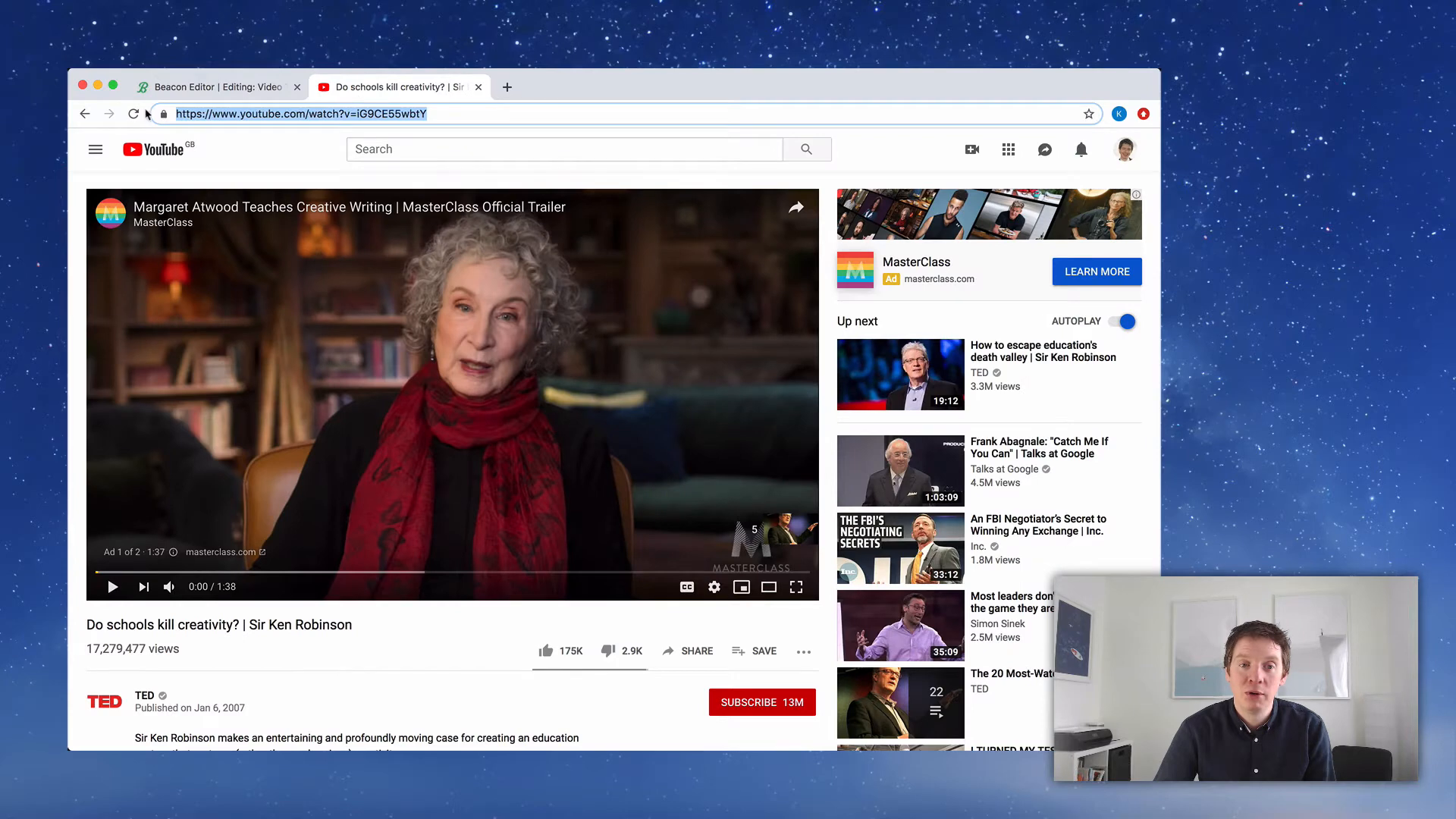
left_click(85, 114)
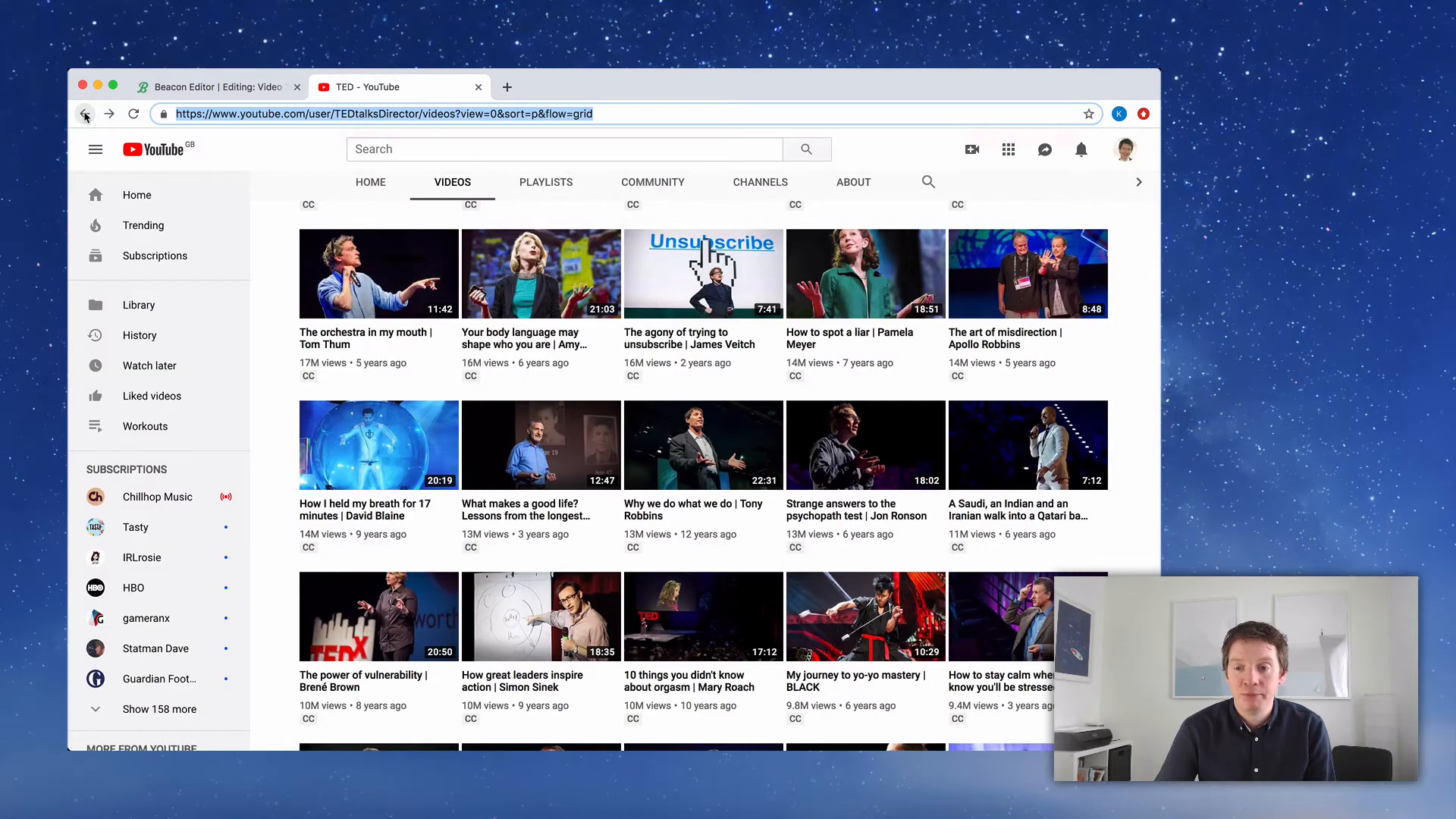
left_click(1010, 345)
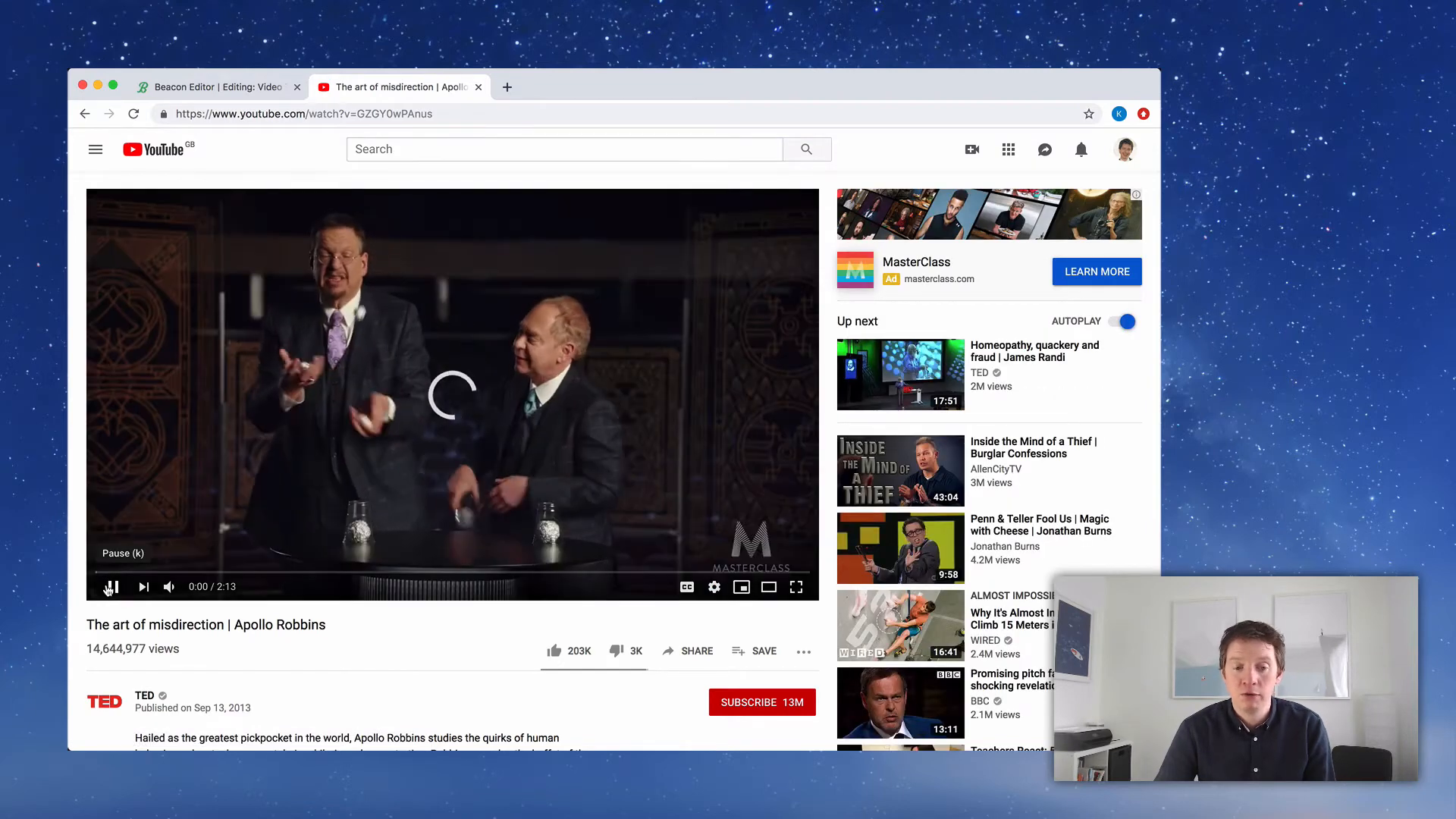
left_click(110, 588)
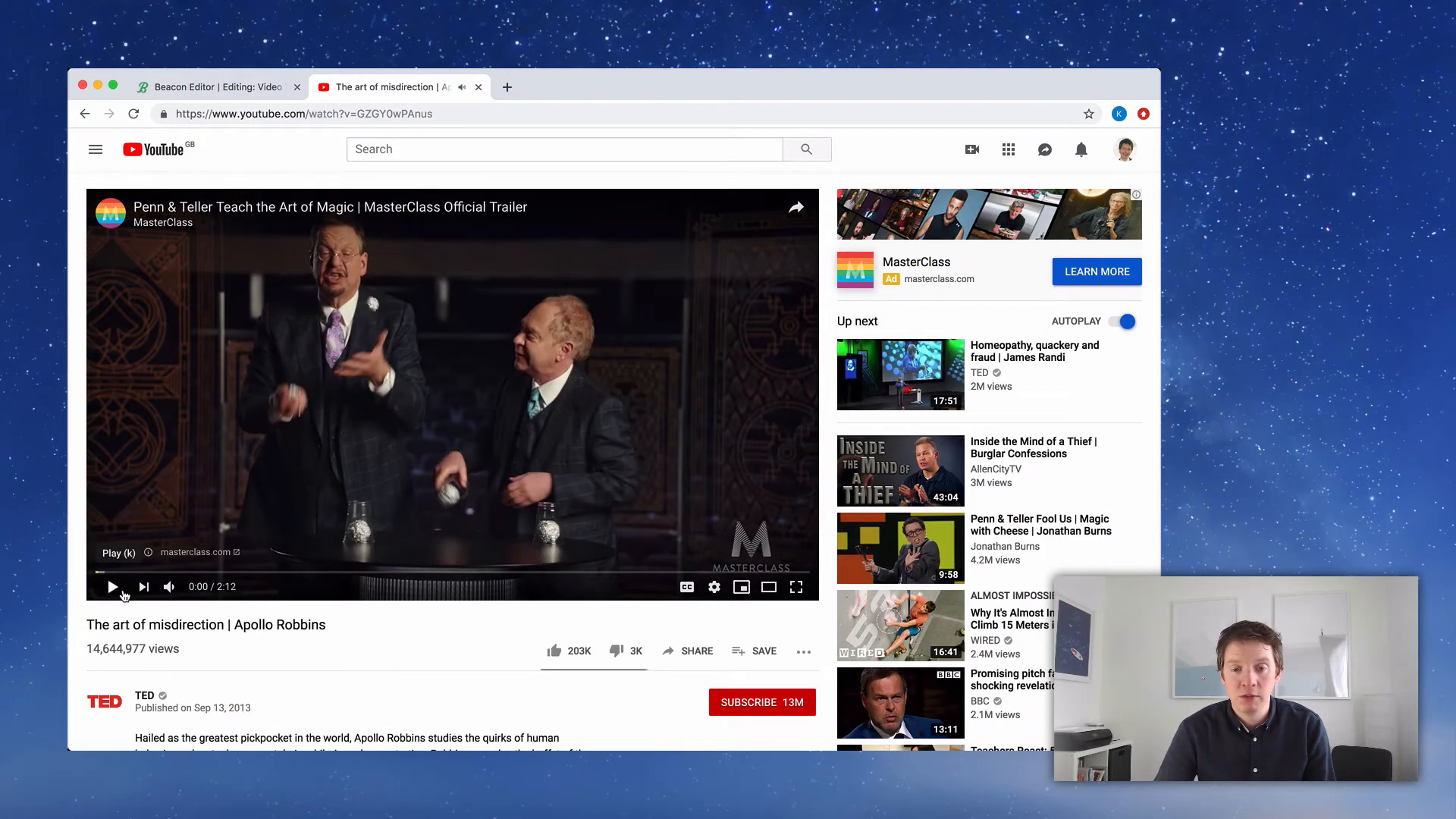
left_click(374, 112)
key("super+c")
Return to Beacon and replace the fourth copy's spam email video with one embedded from the copied "The art of misdirection" link
left_click(265, 88)
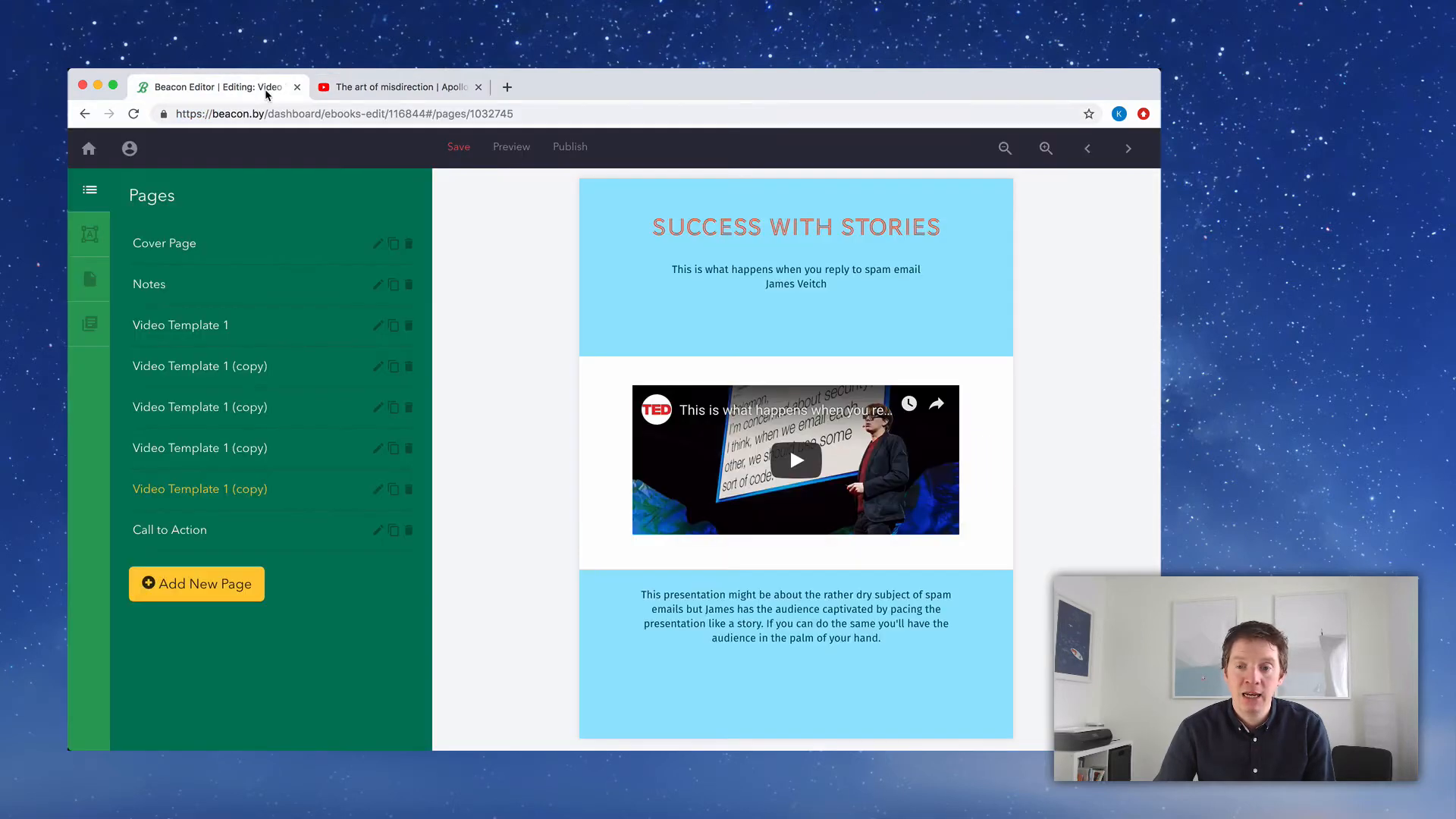
left_click(660, 543)
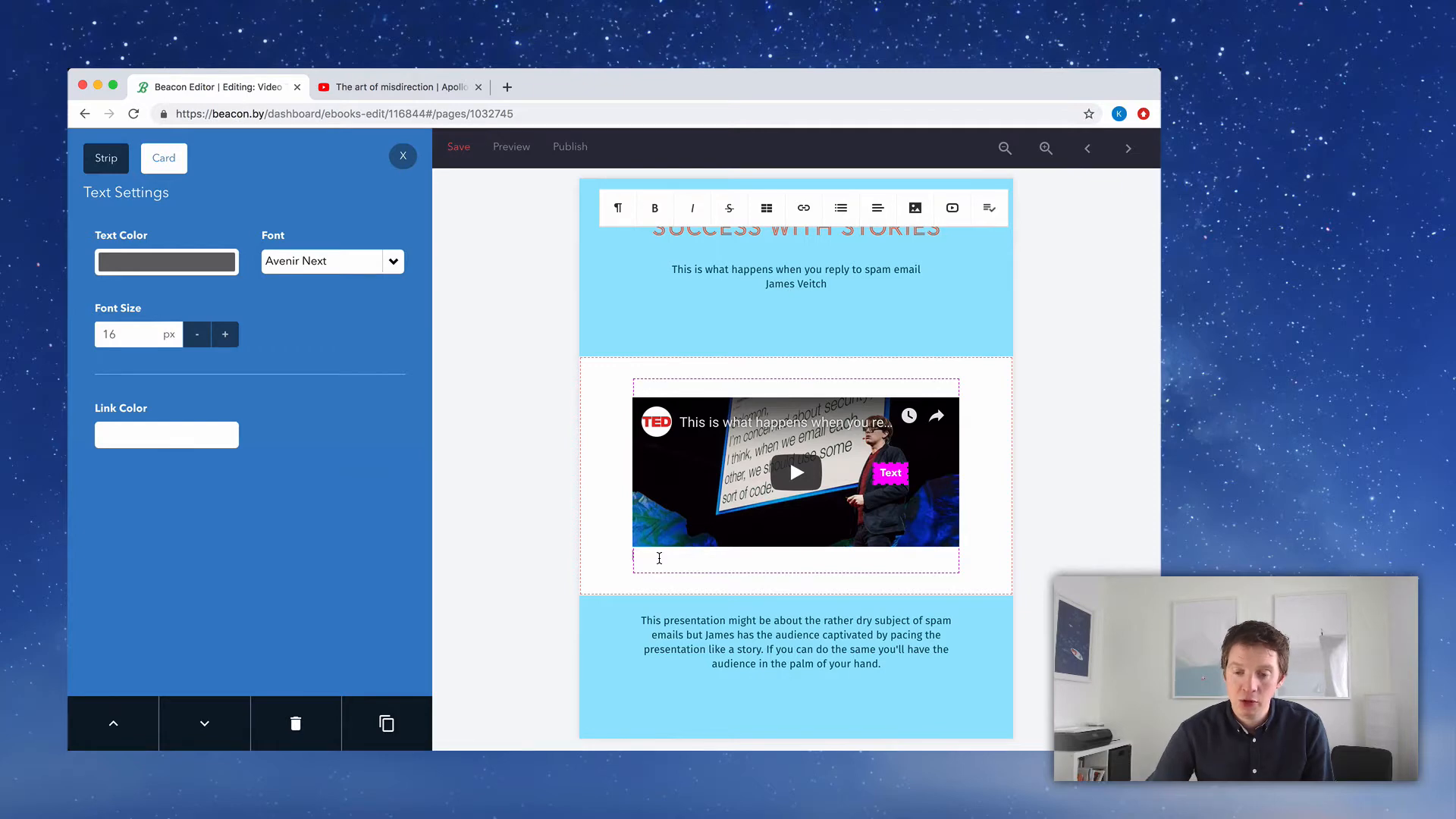
key("BackSpace")
key("BackSpace")
key("BackSpace")
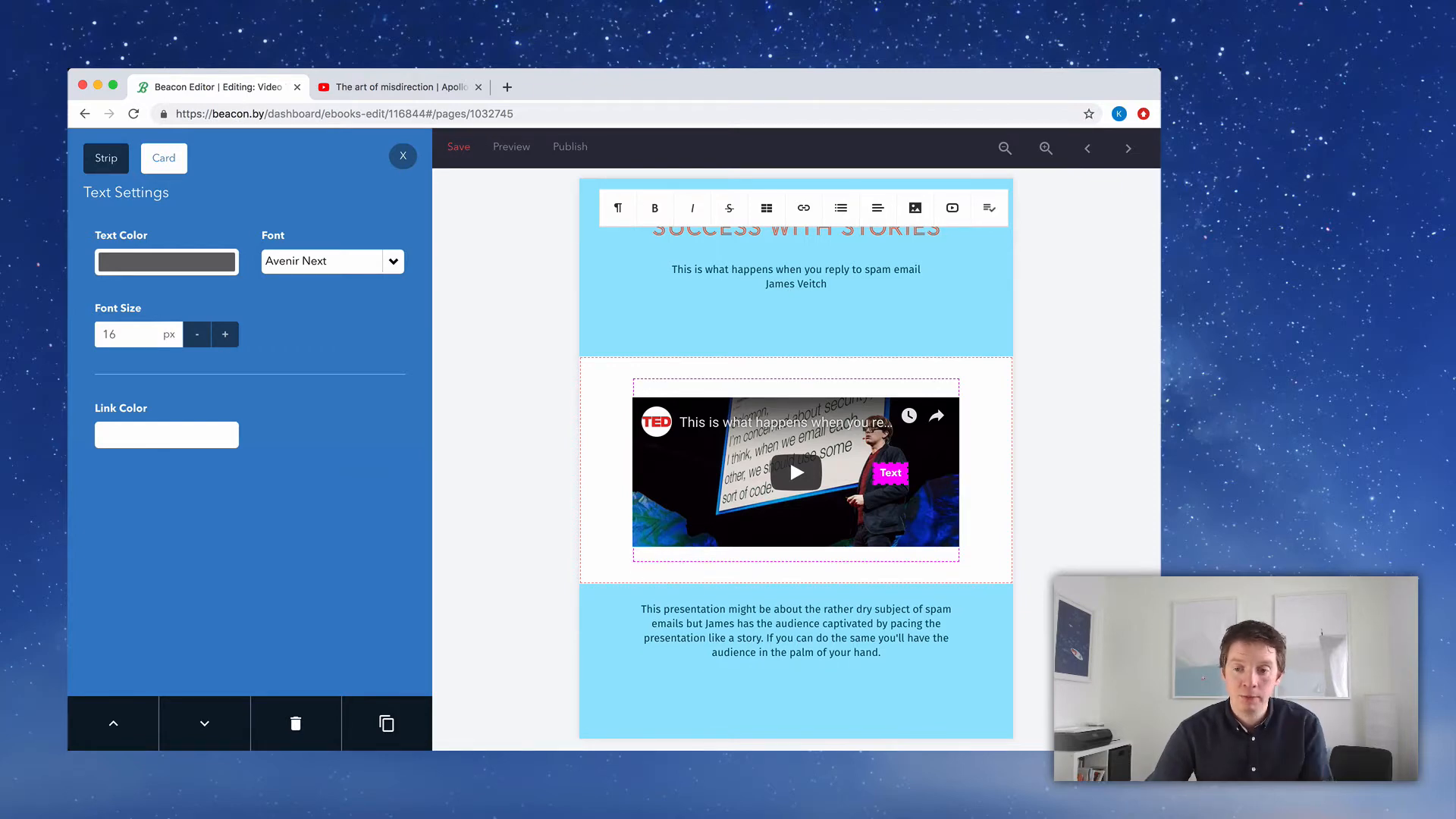
left_click(952, 210)
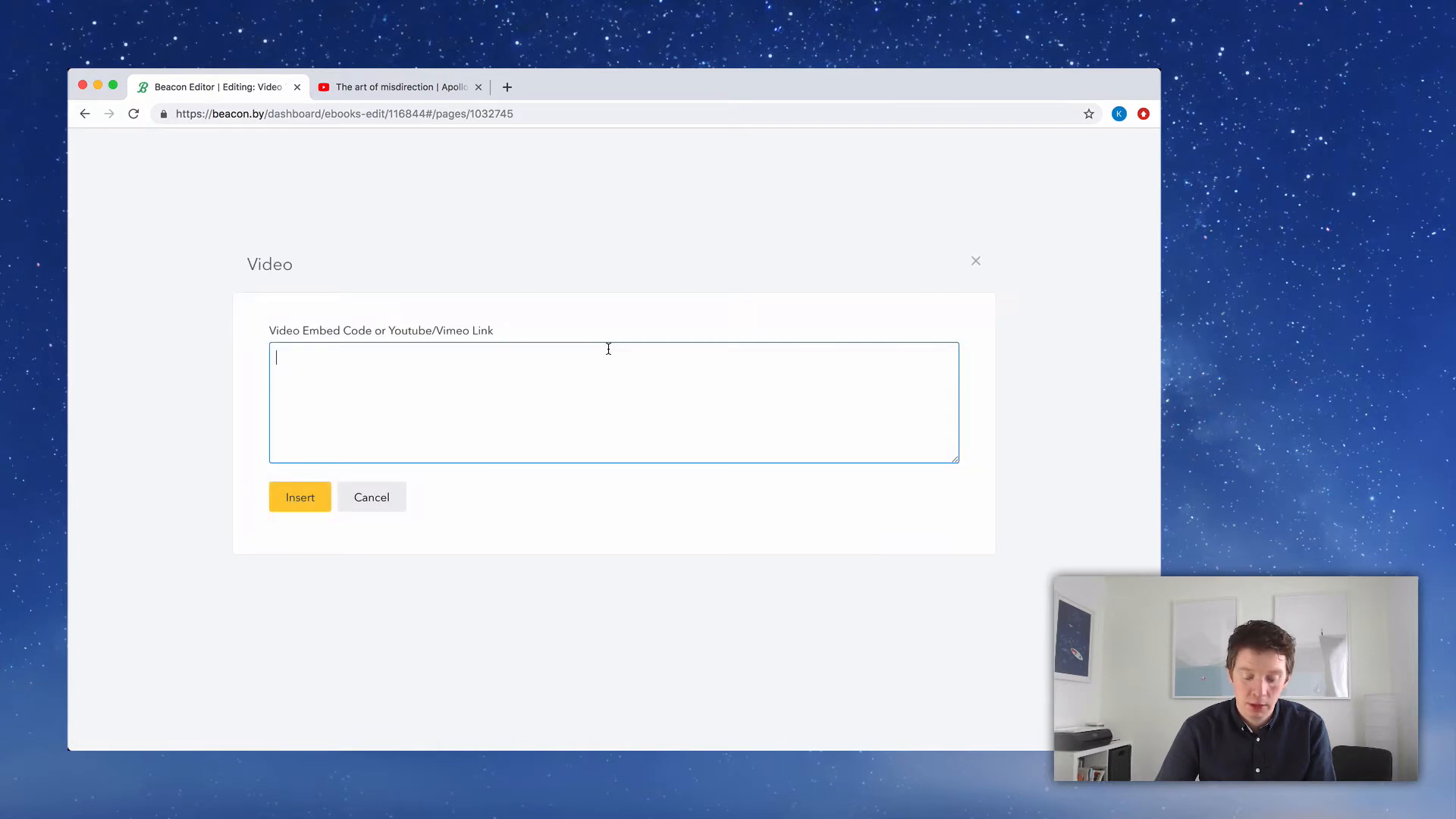
key("super+v")
left_click(315, 511)
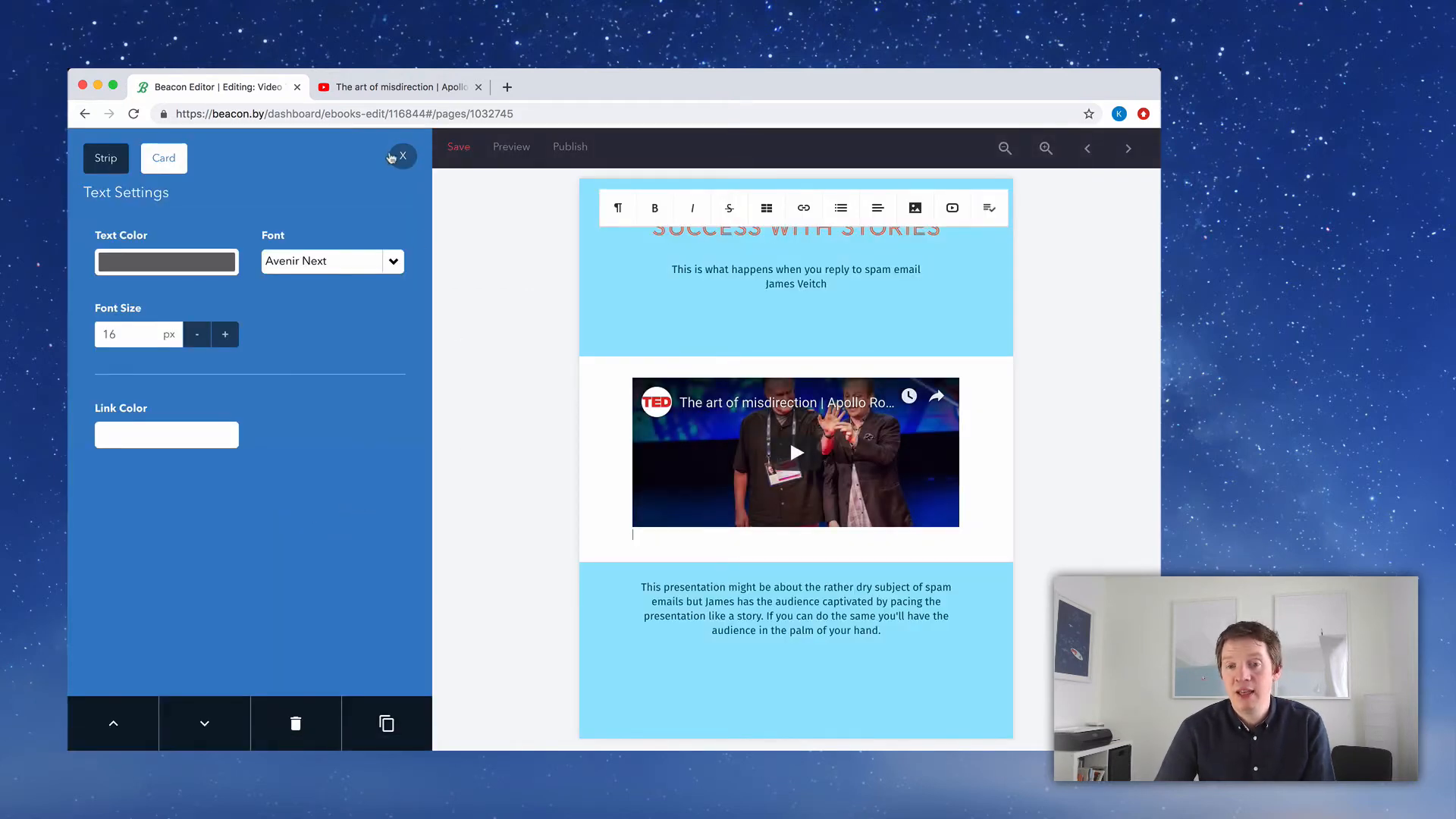
left_click(401, 156)
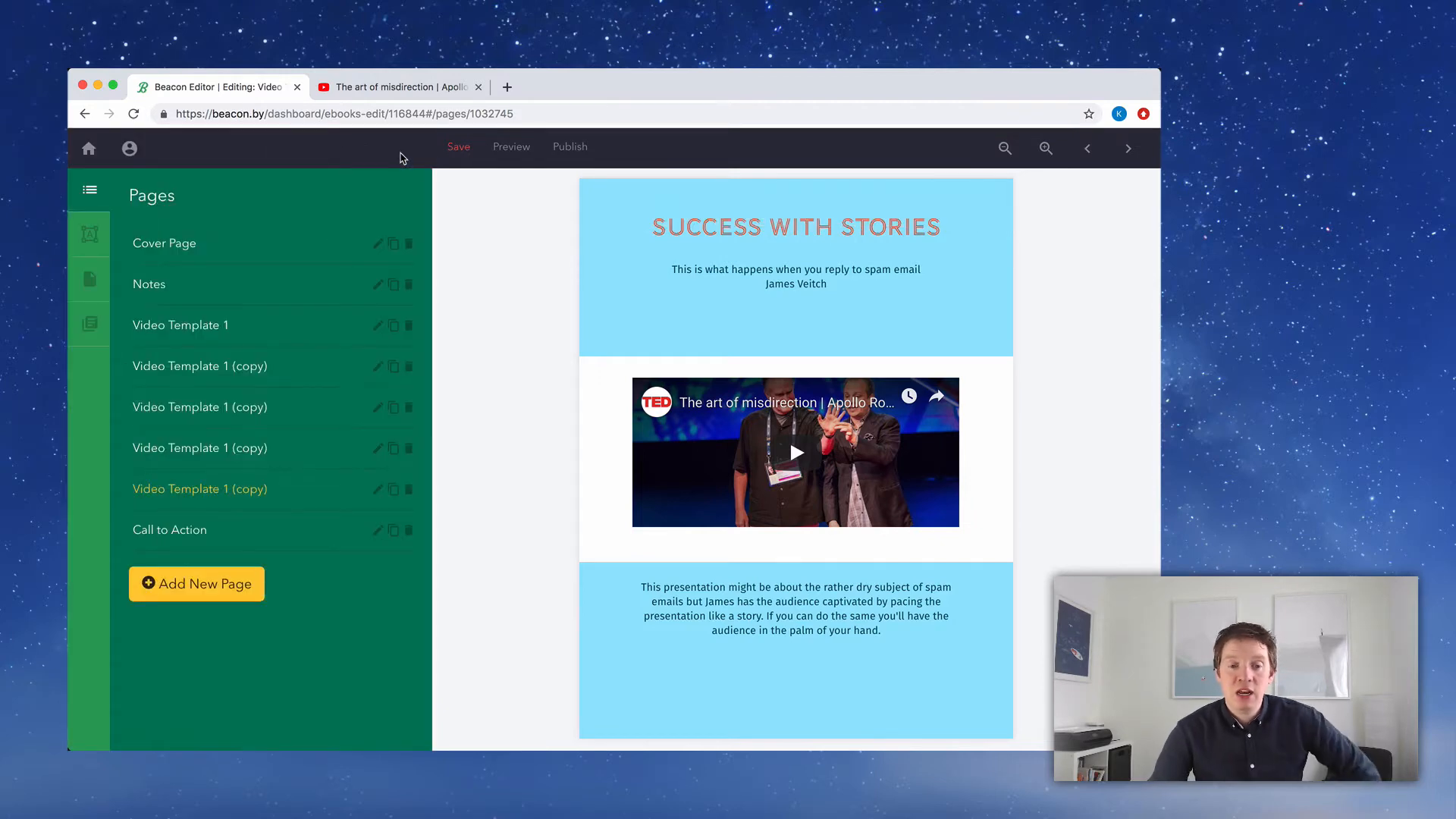
Preview the lookbook and review its cover and intro page
left_click(522, 148)
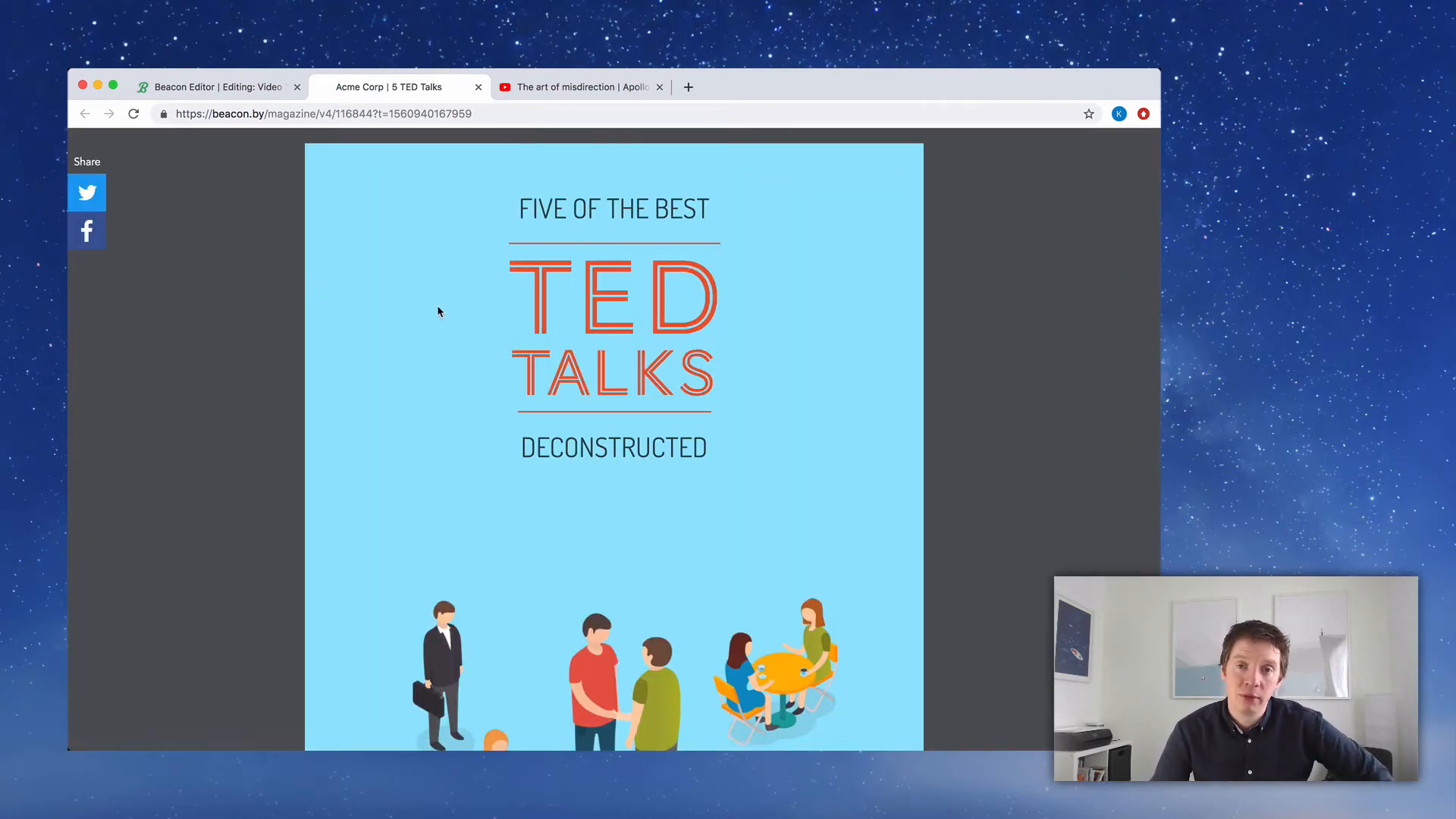
scroll(437, 307, "down", 1)
scroll(437, 307, "down", 4)
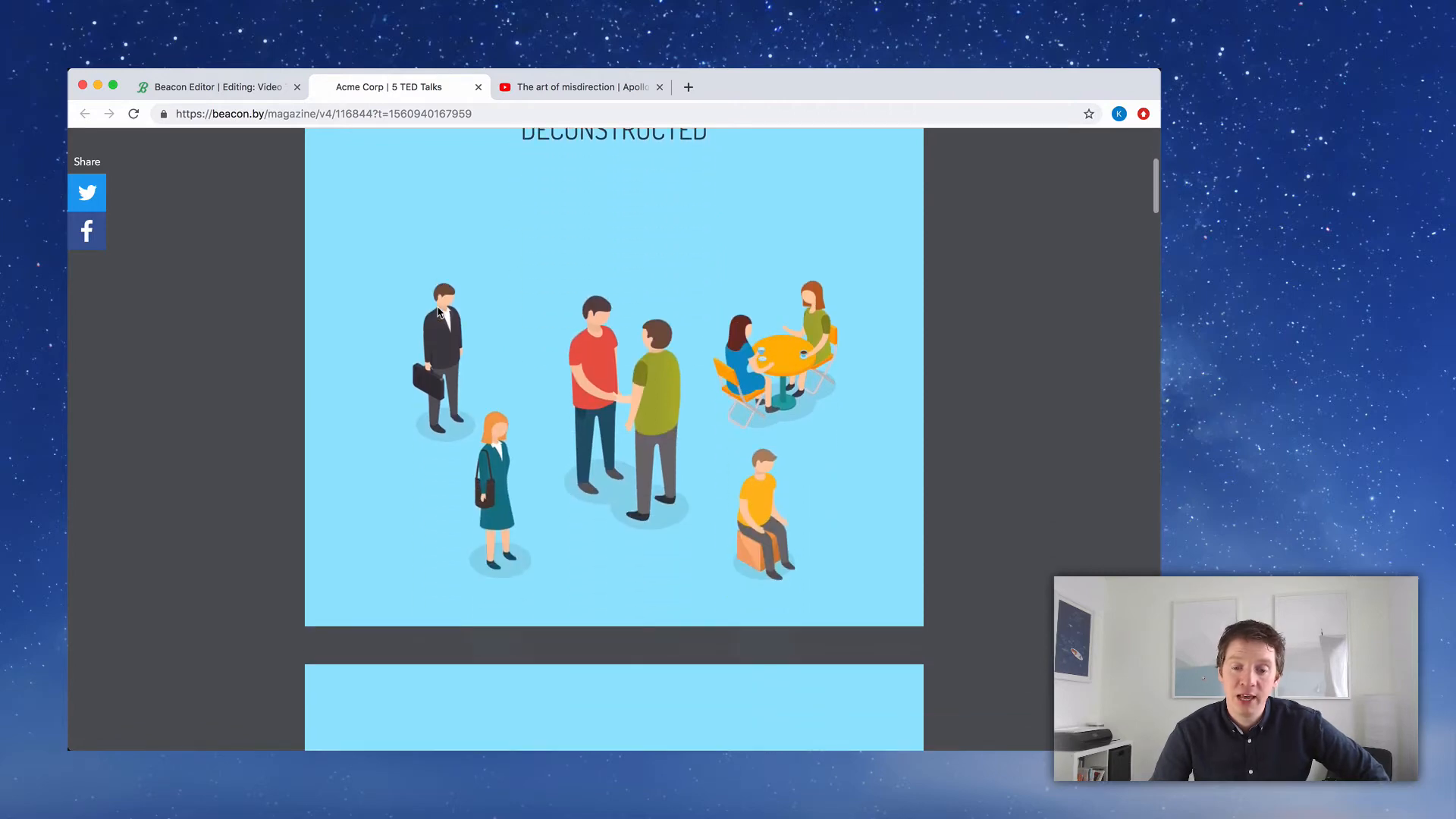
scroll(437, 308, "down", 7)
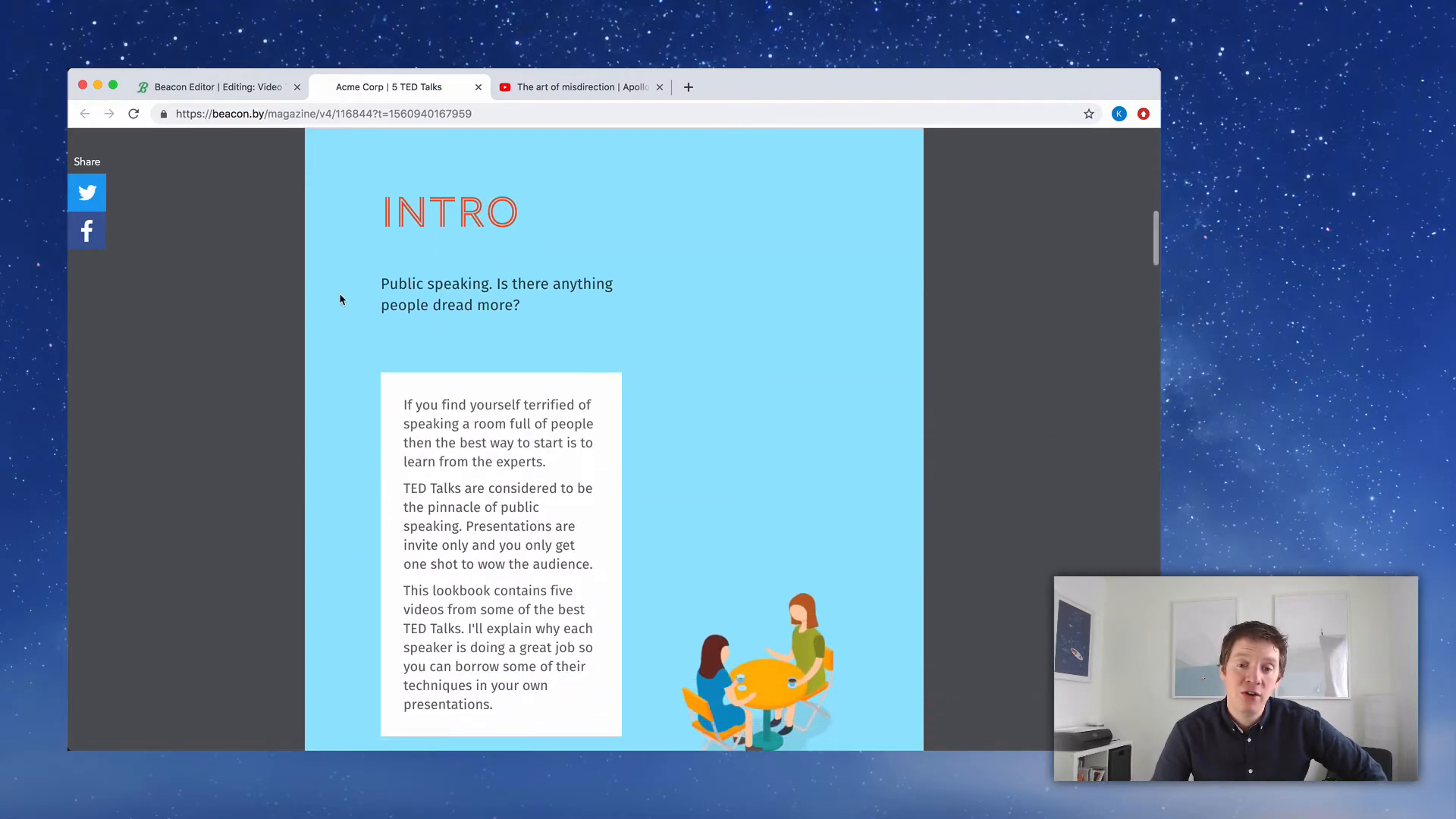
scroll(339, 293, "down", 1)
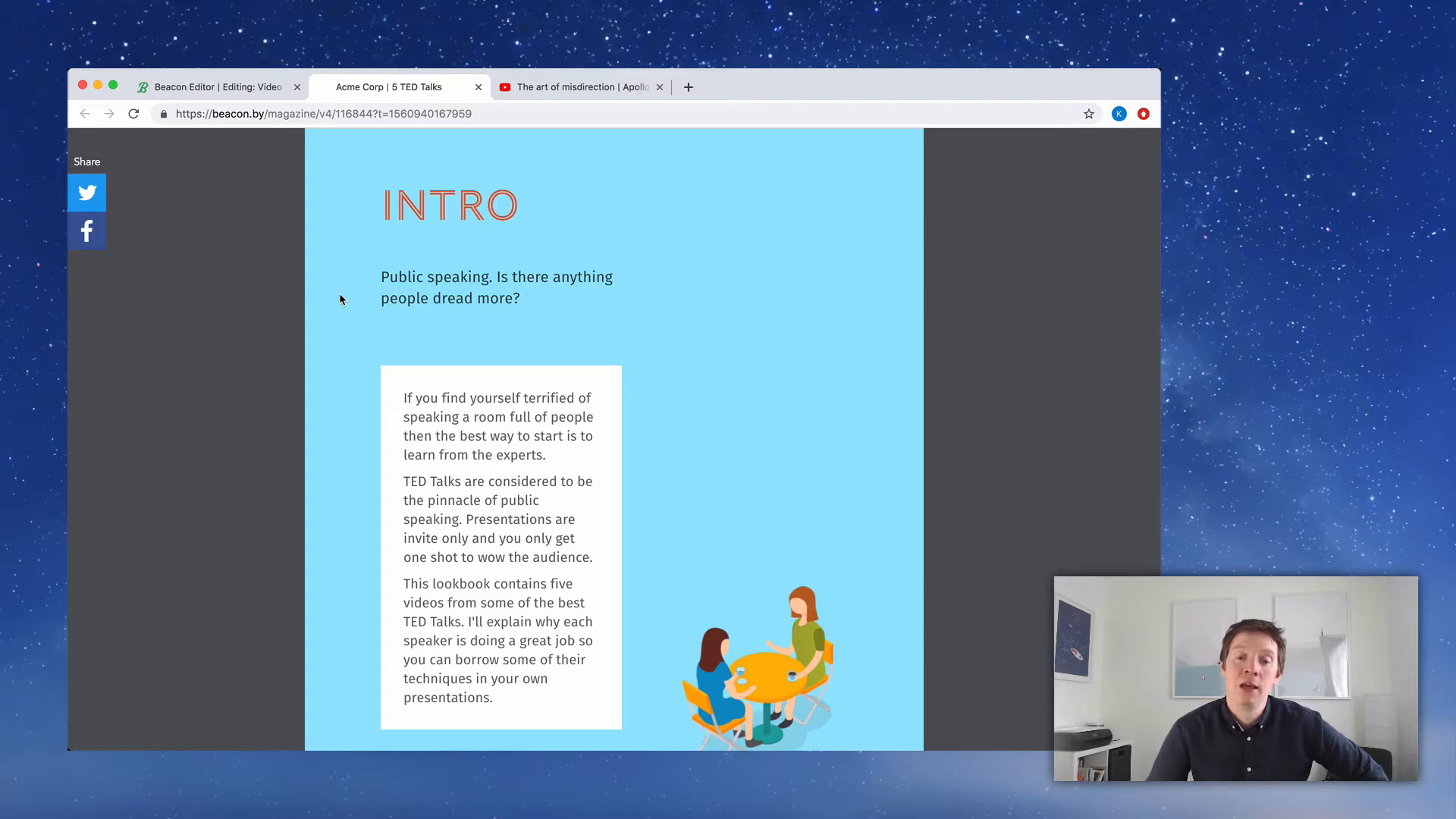
Review the previewed "Success with Stories" page and test its embedded spam email video by playing and pausing it
scroll(340, 294, "down", 10)
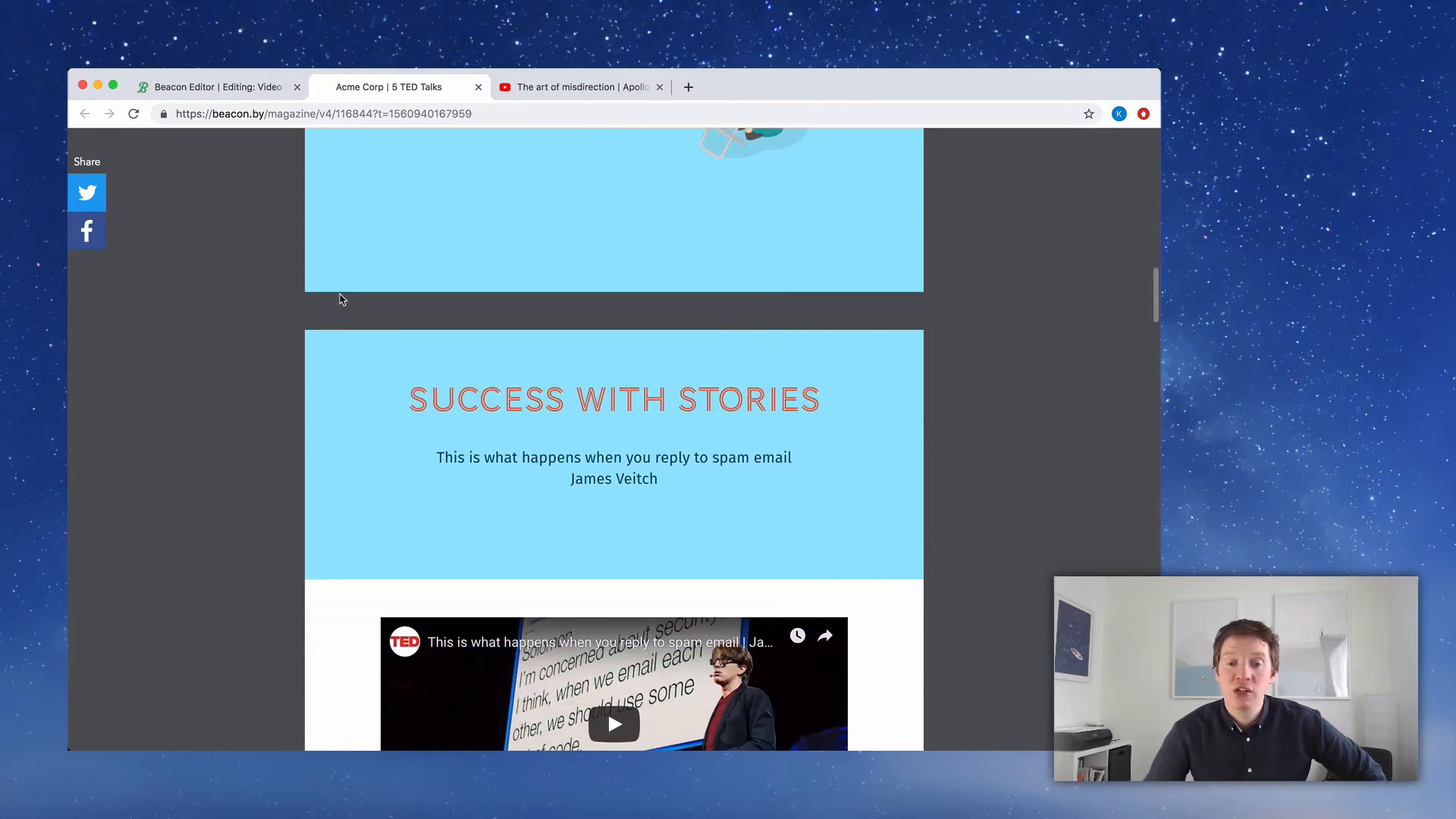
scroll(341, 298, "down", 4)
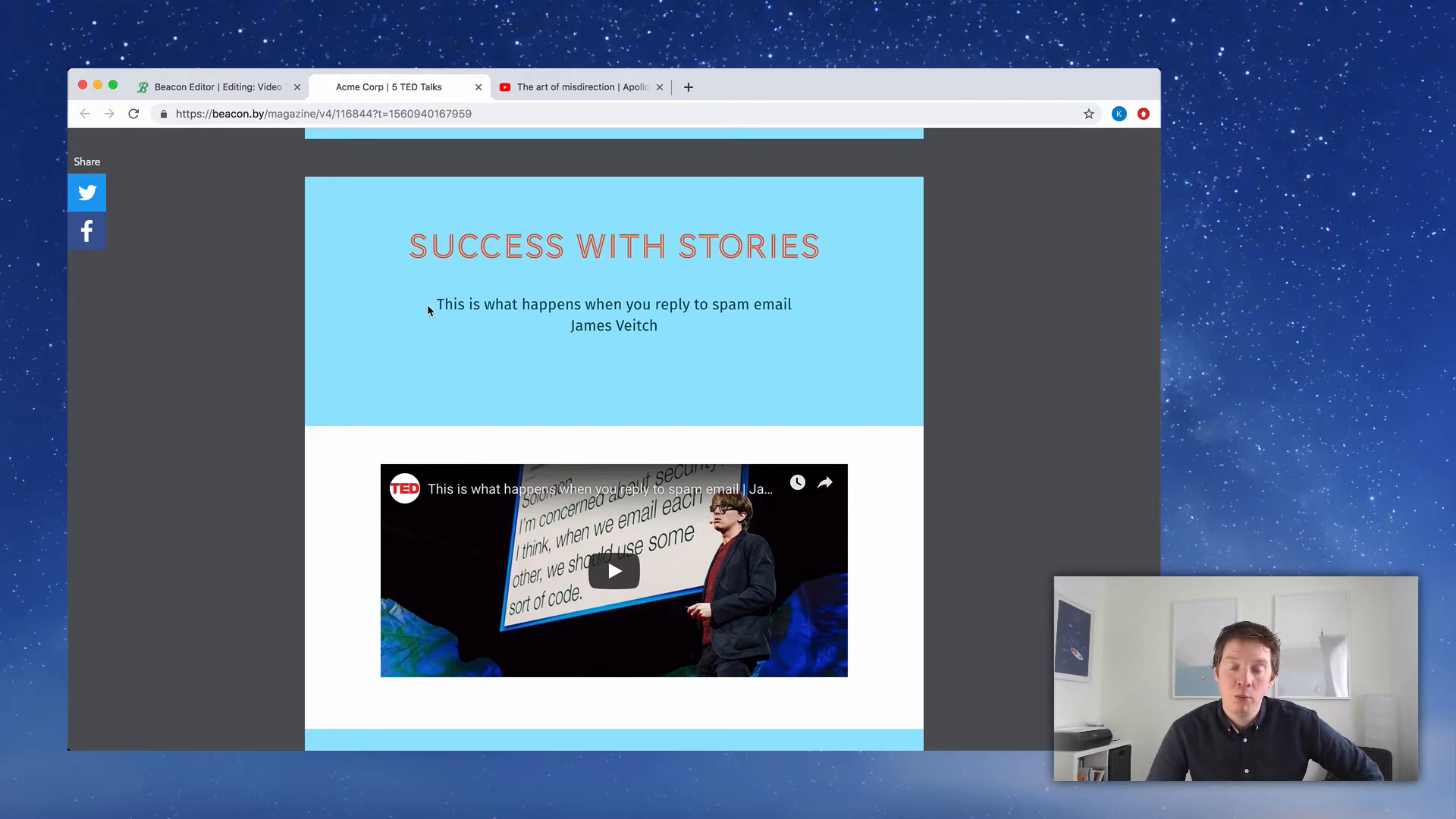
scroll(276, 309, "down", 4)
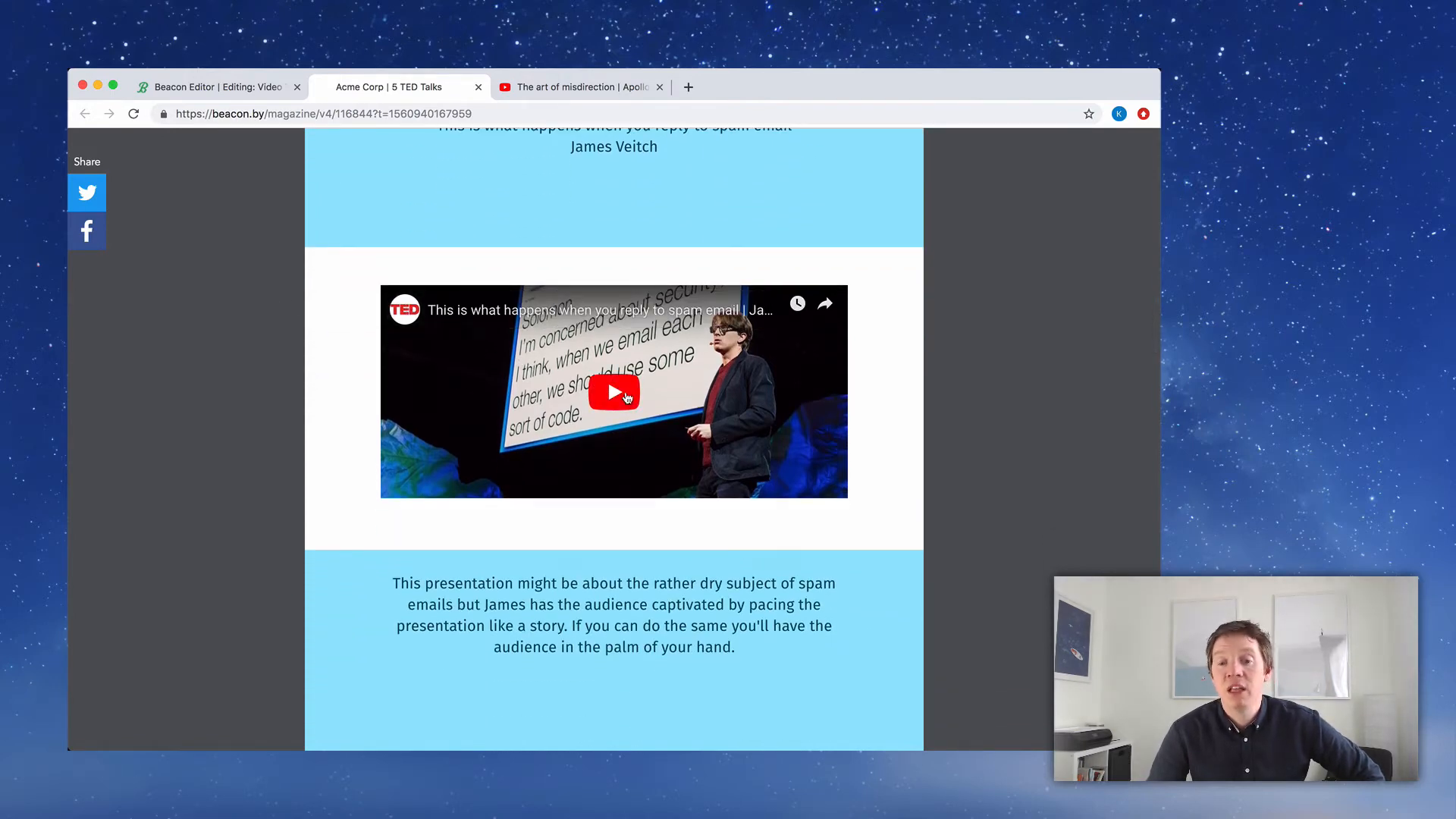
left_click(626, 396)
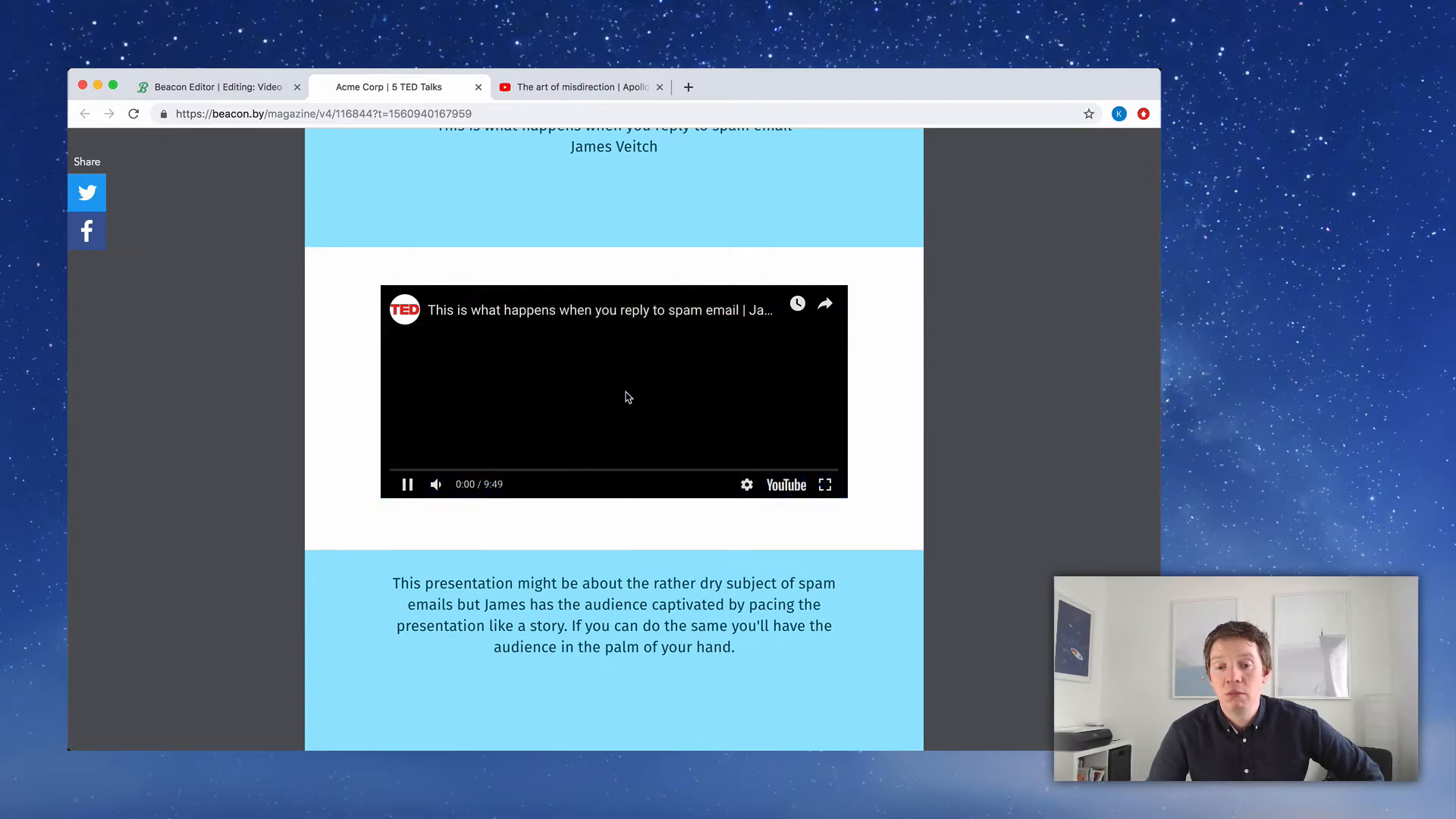
left_click(407, 483)
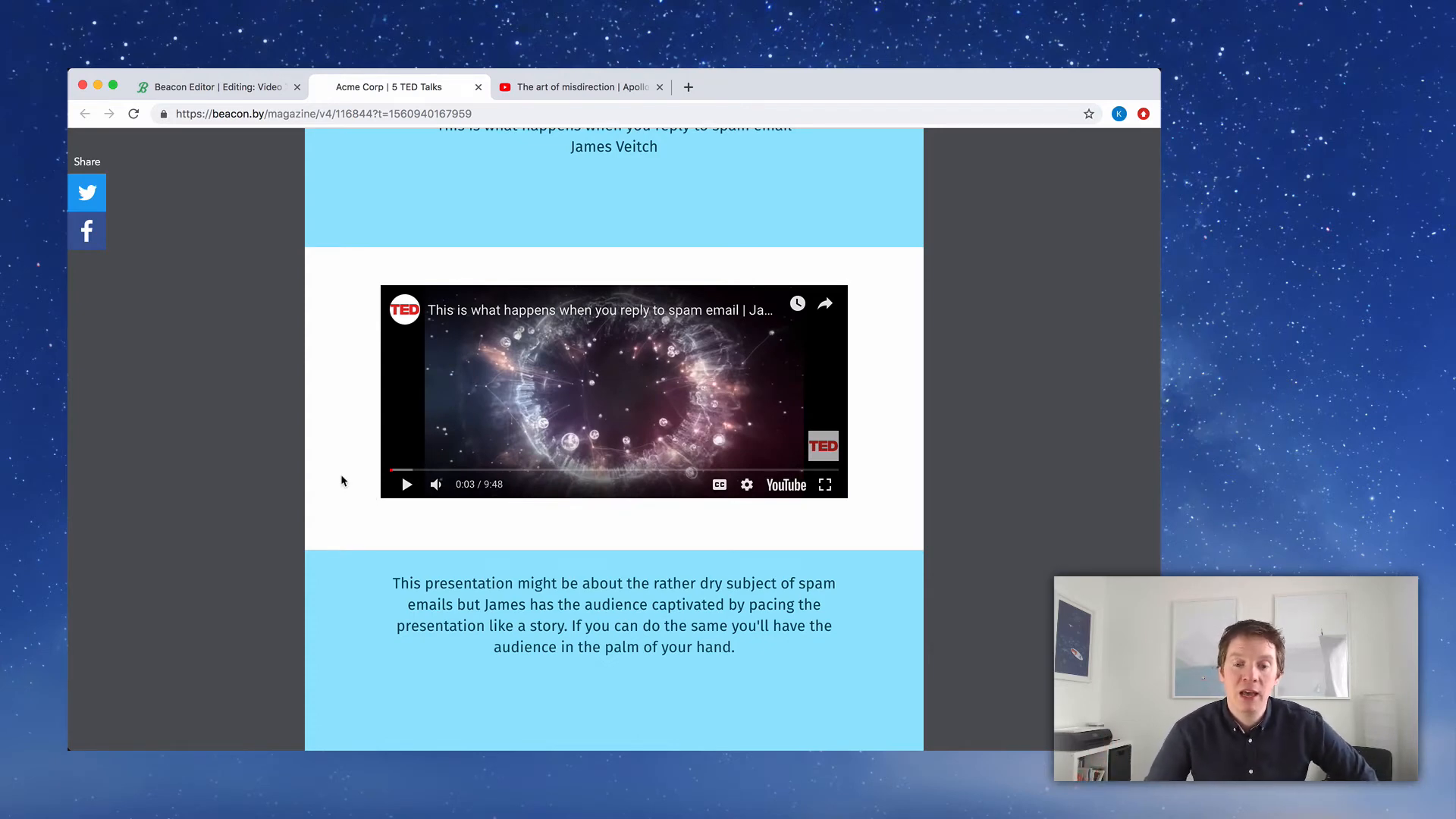
Review the previewed description below the spam email video and the "Vivid Visuals" page with its embedded procrastinator talk
scroll(345, 477, "down", 3)
left_click_drag(381, 479, 763, 551)
left_click(763, 549)
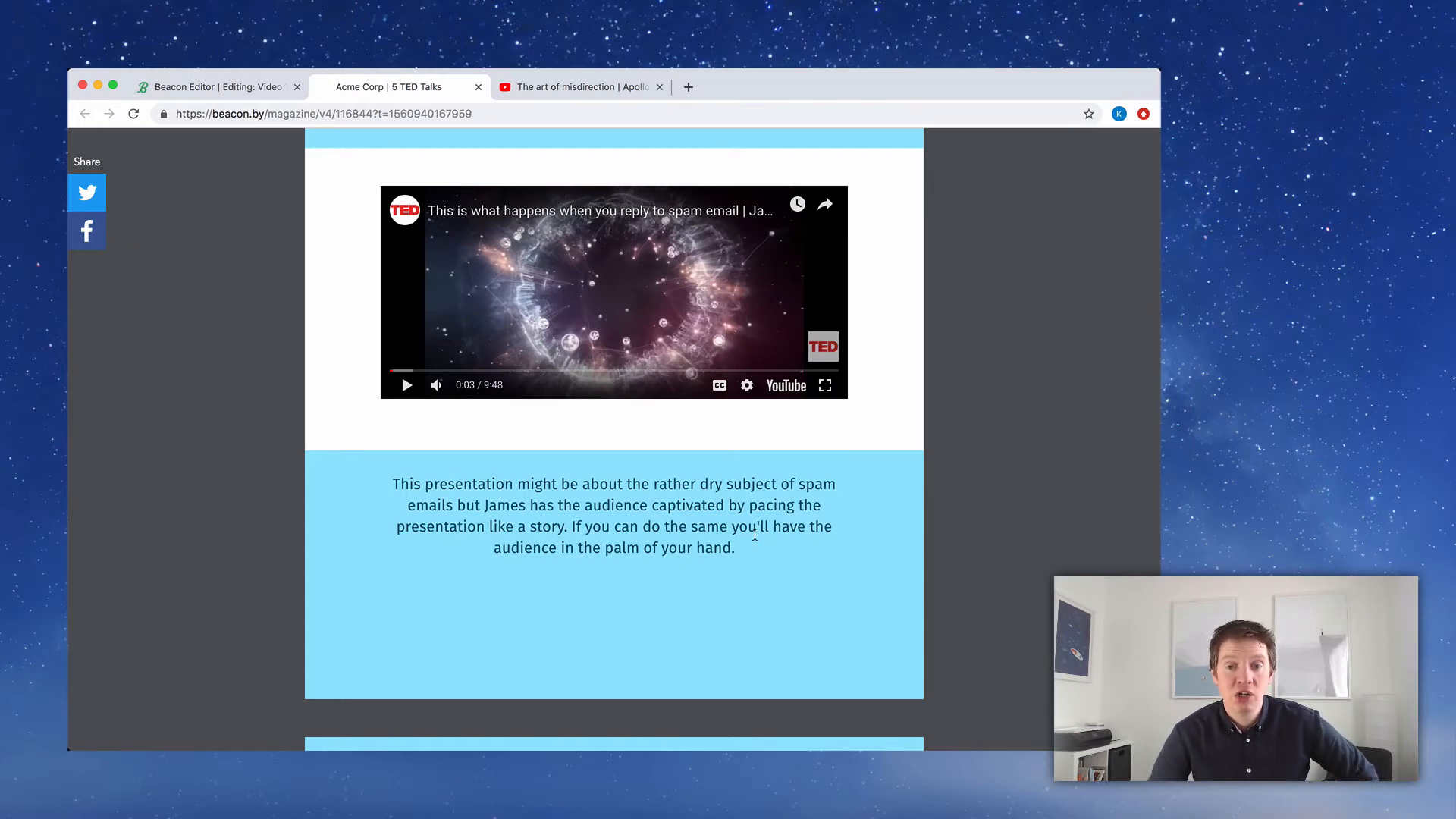
scroll(236, 419, "down", 6)
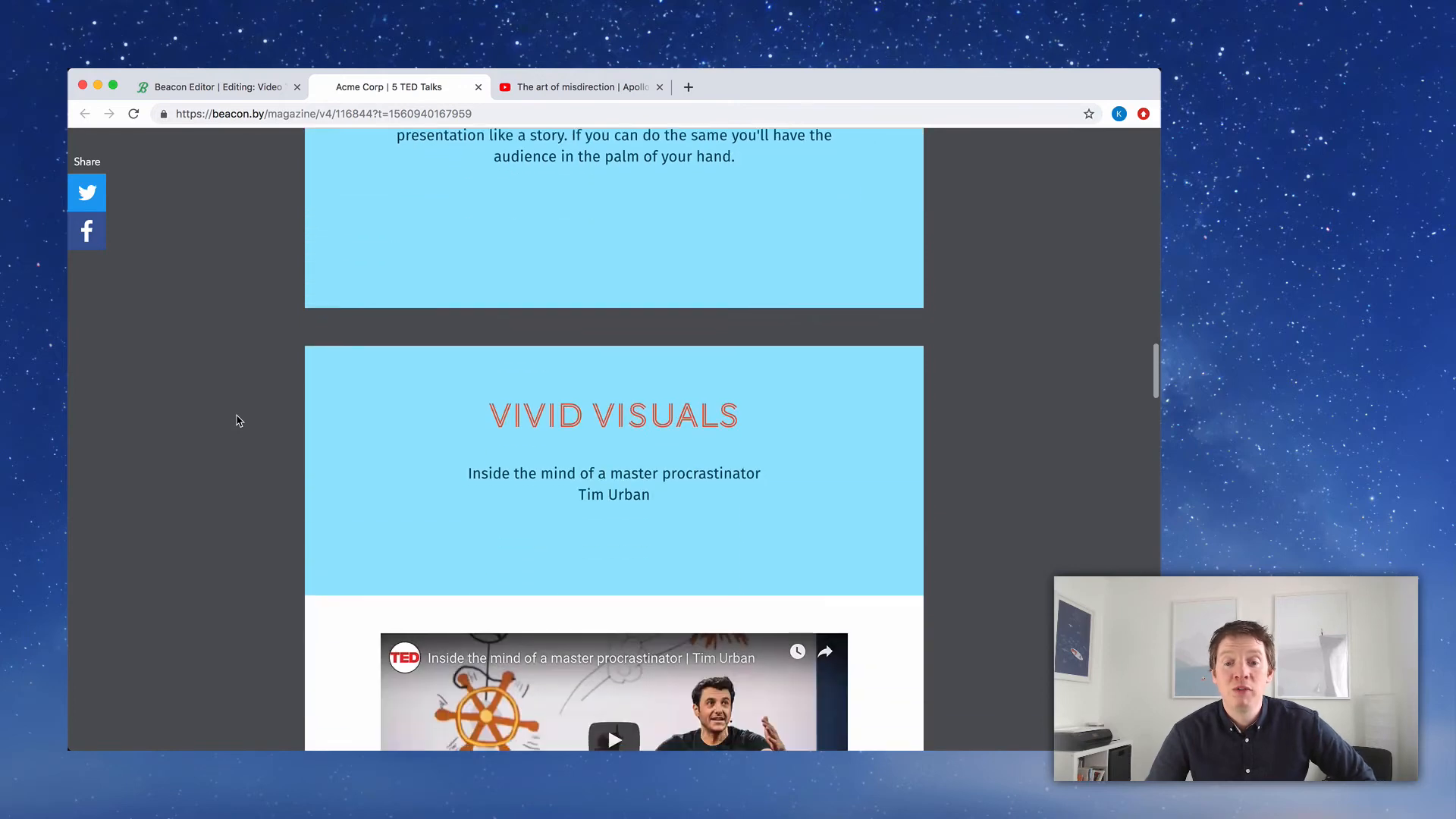
scroll(237, 421, "down", 5)
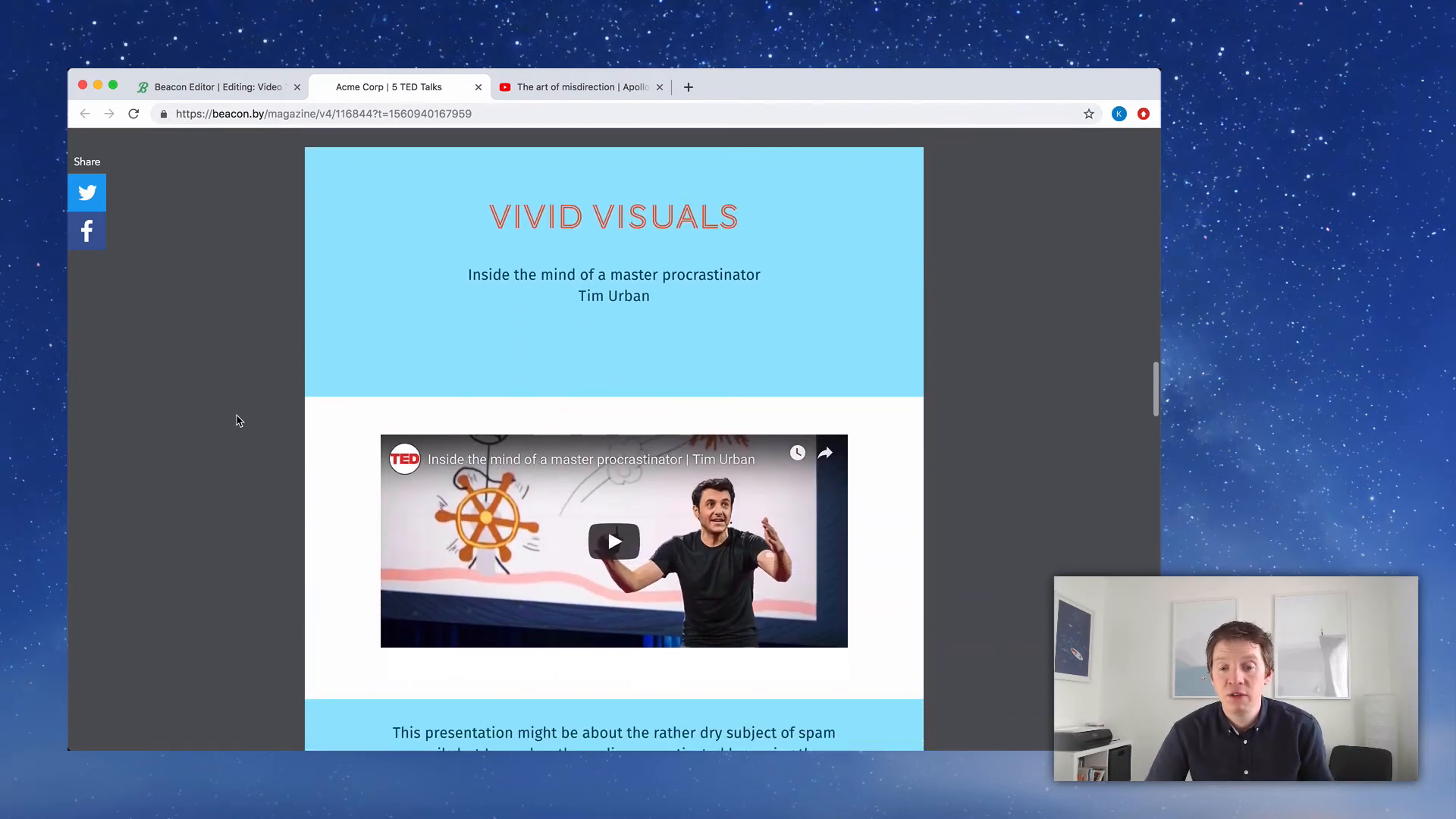
scroll(273, 452, "down", 5)
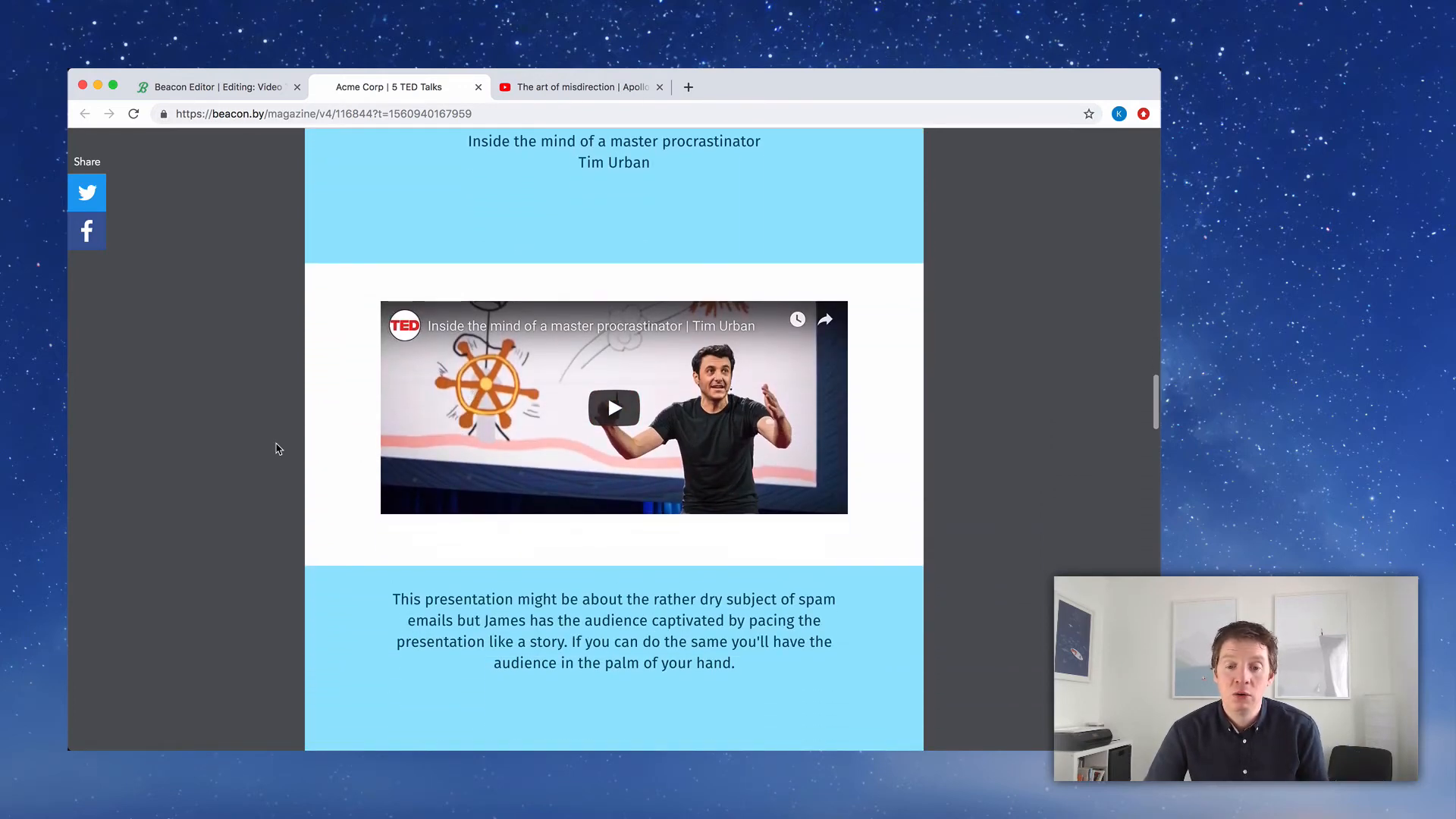
scroll(523, 516, "down", 8)
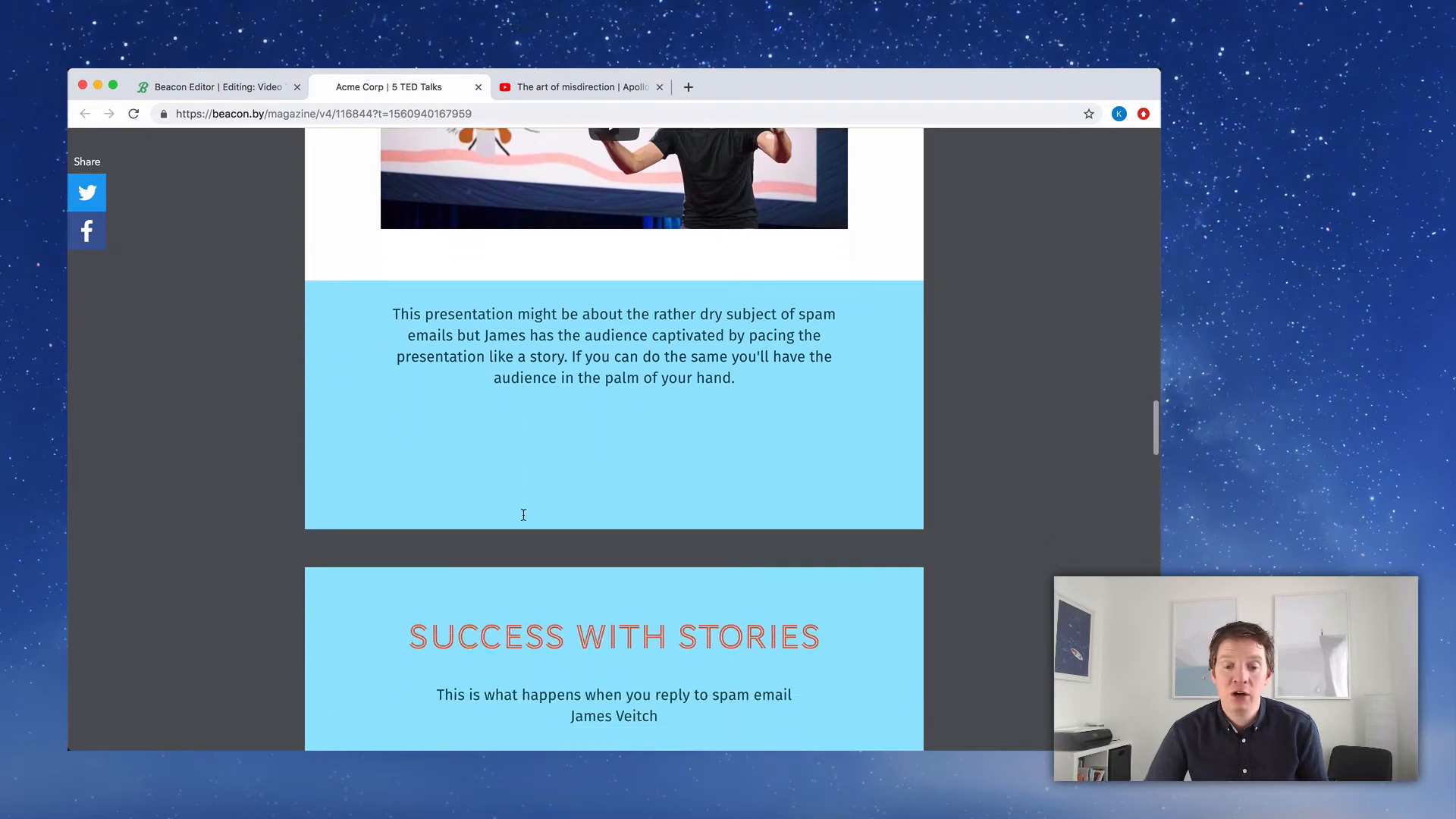
Review the remaining previewed video pages and the closing Call to Action page down to its consultation button
scroll(523, 516, "down", 18)
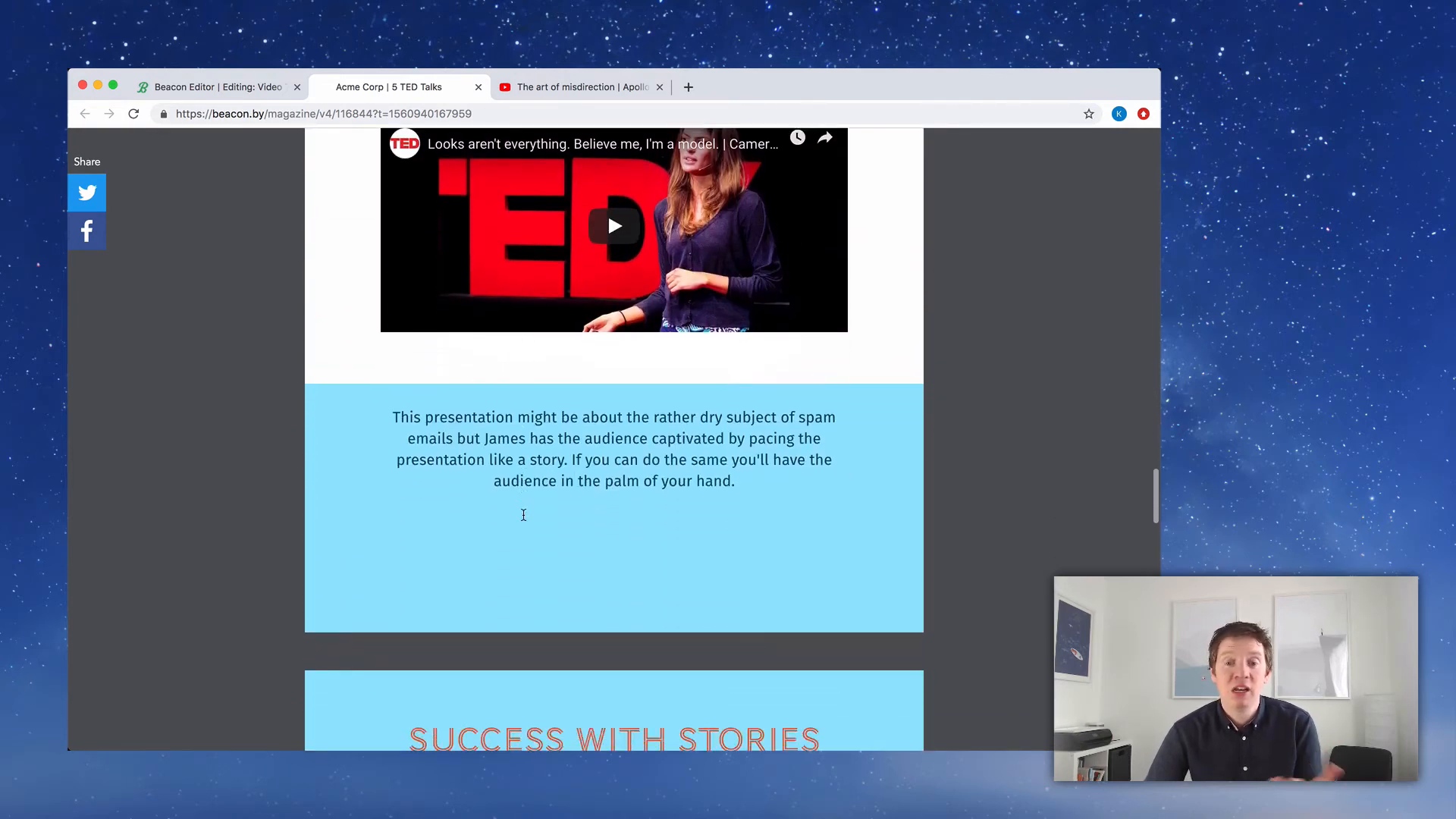
scroll(318, 494, "down", 20)
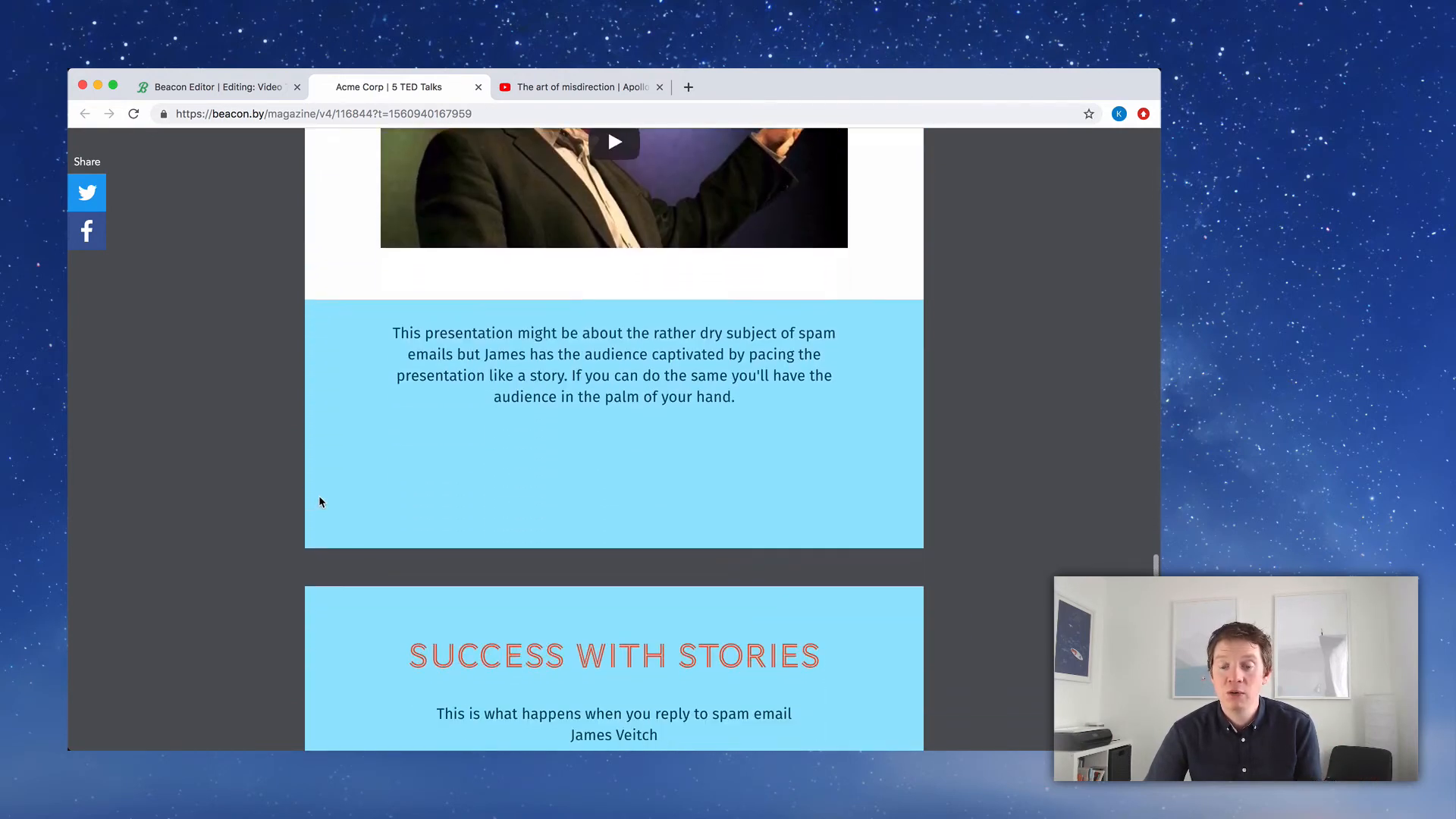
scroll(319, 494, "down", 6)
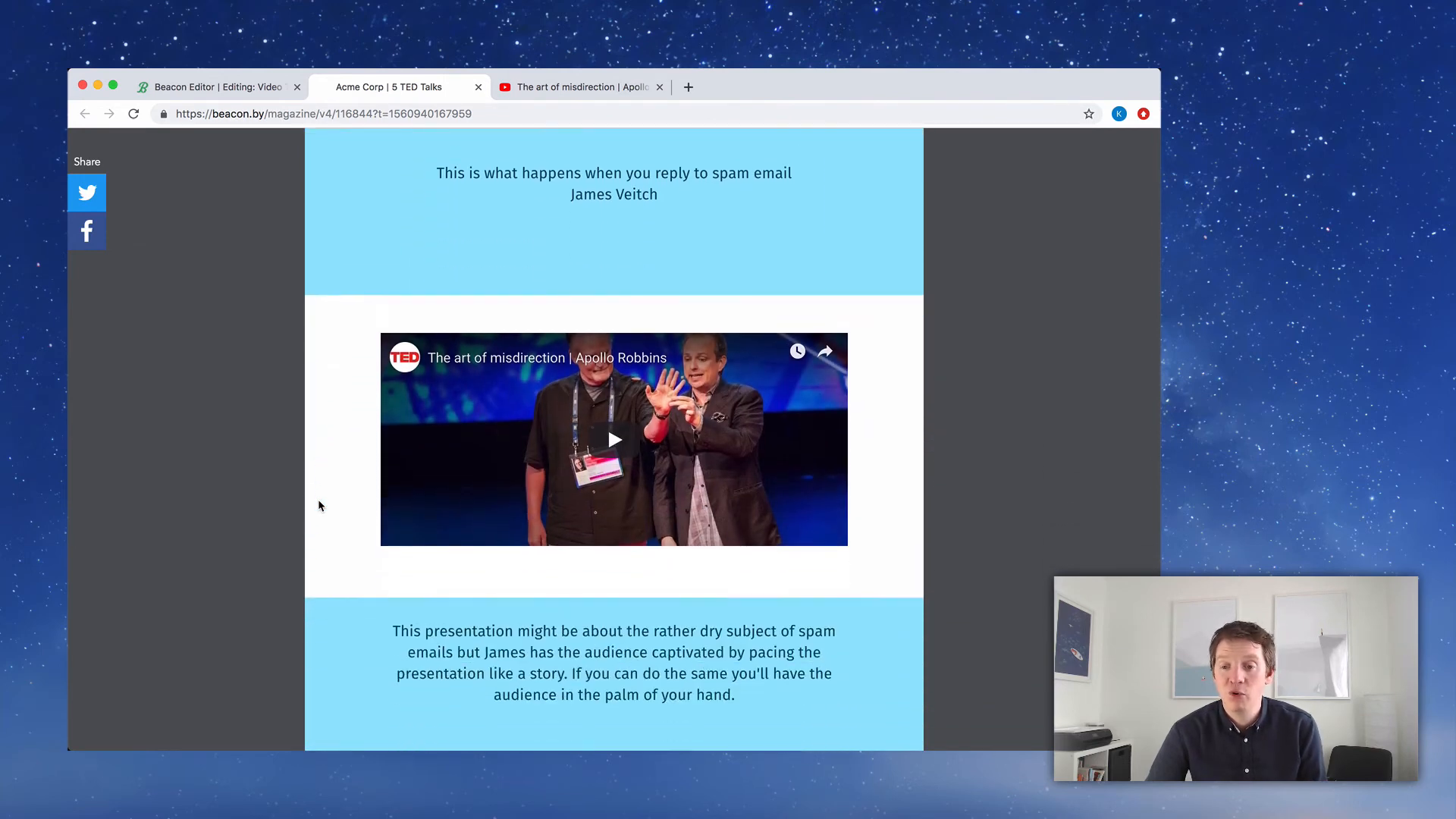
scroll(318, 505, "down", 8)
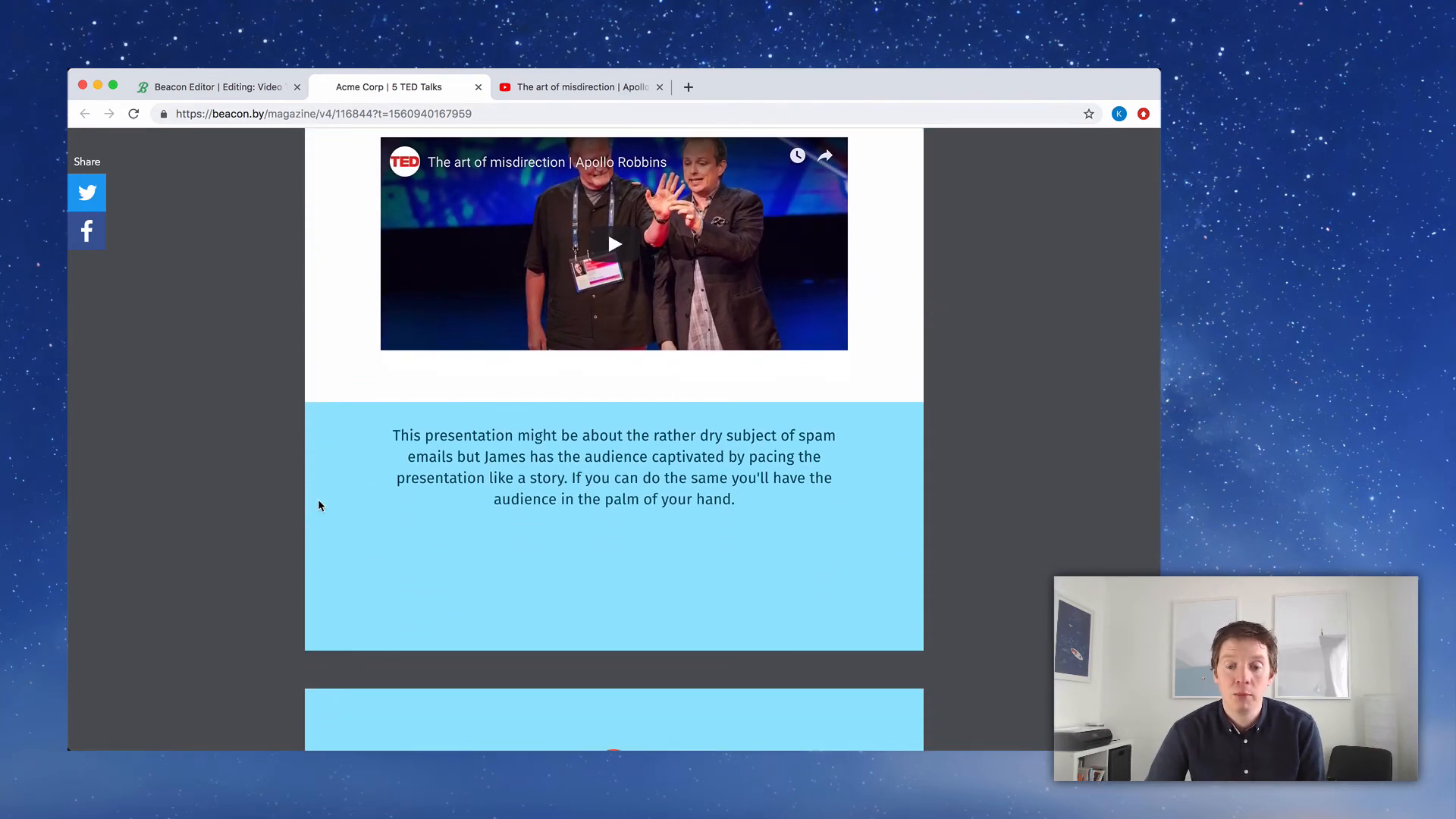
scroll(319, 505, "down", 10)
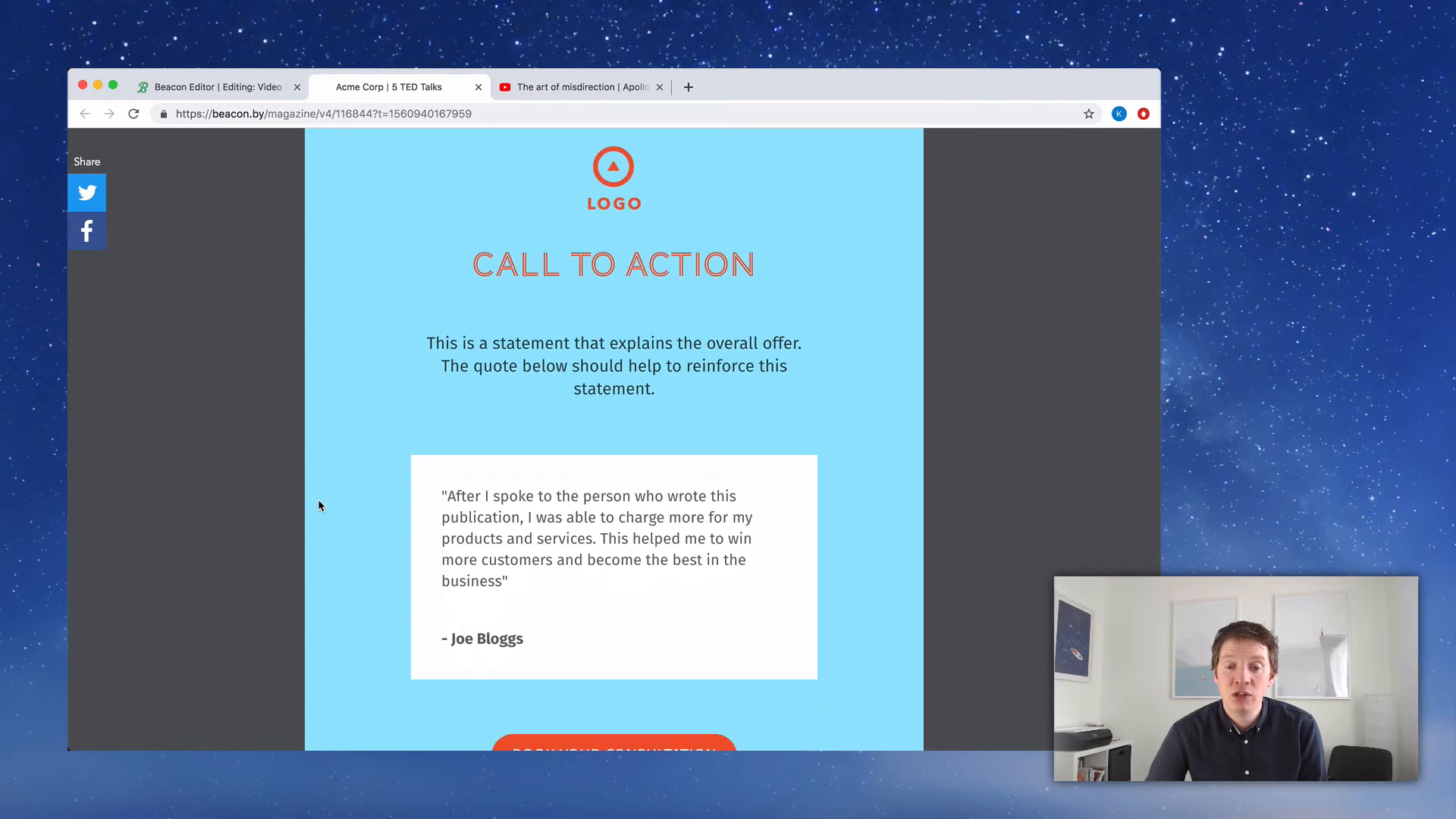
scroll(318, 505, "down", 1)
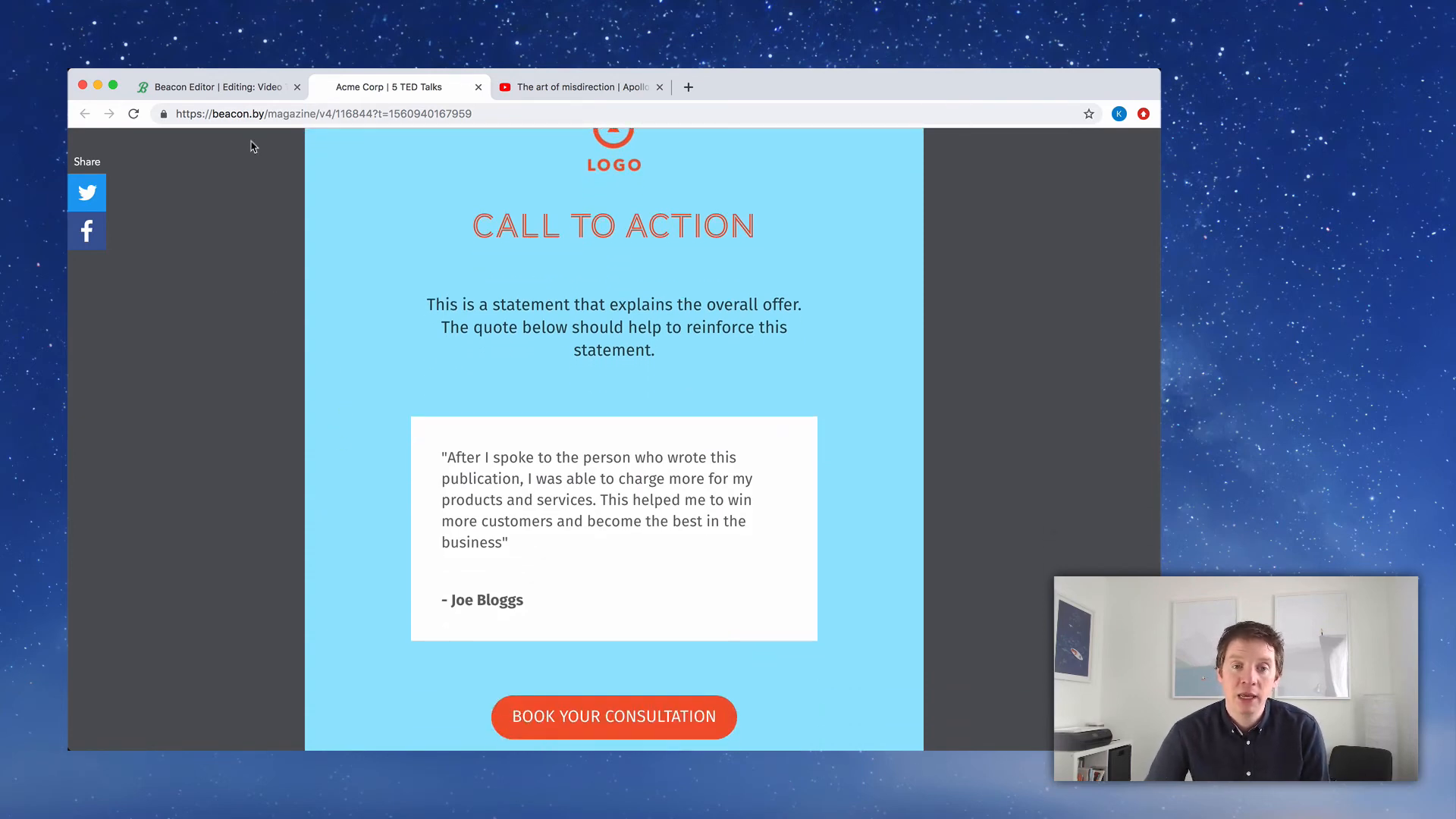
Return to the Beacon editor, open the Call to Action page and delete its logo image
left_click(240, 89)
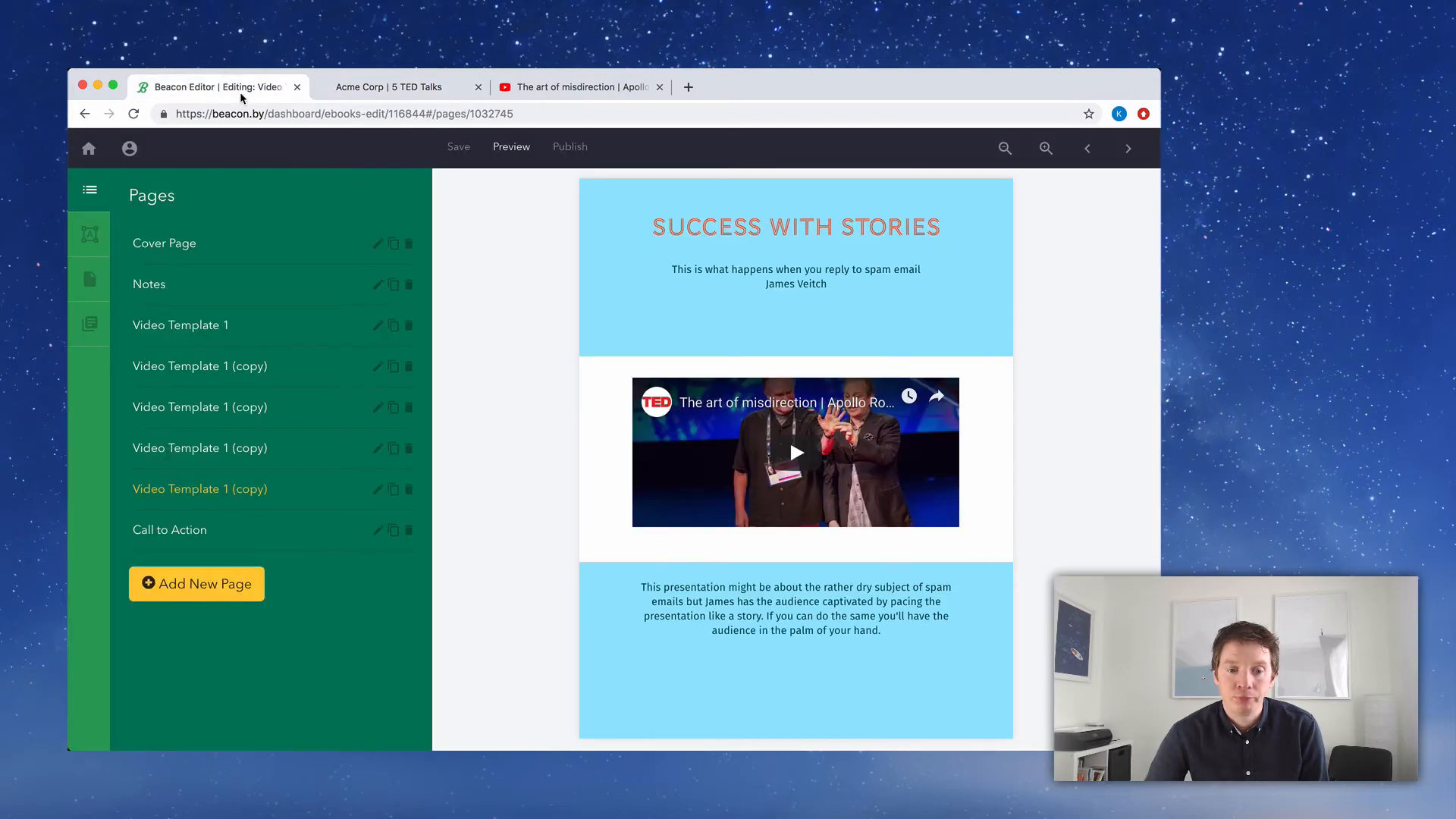
left_click(242, 536)
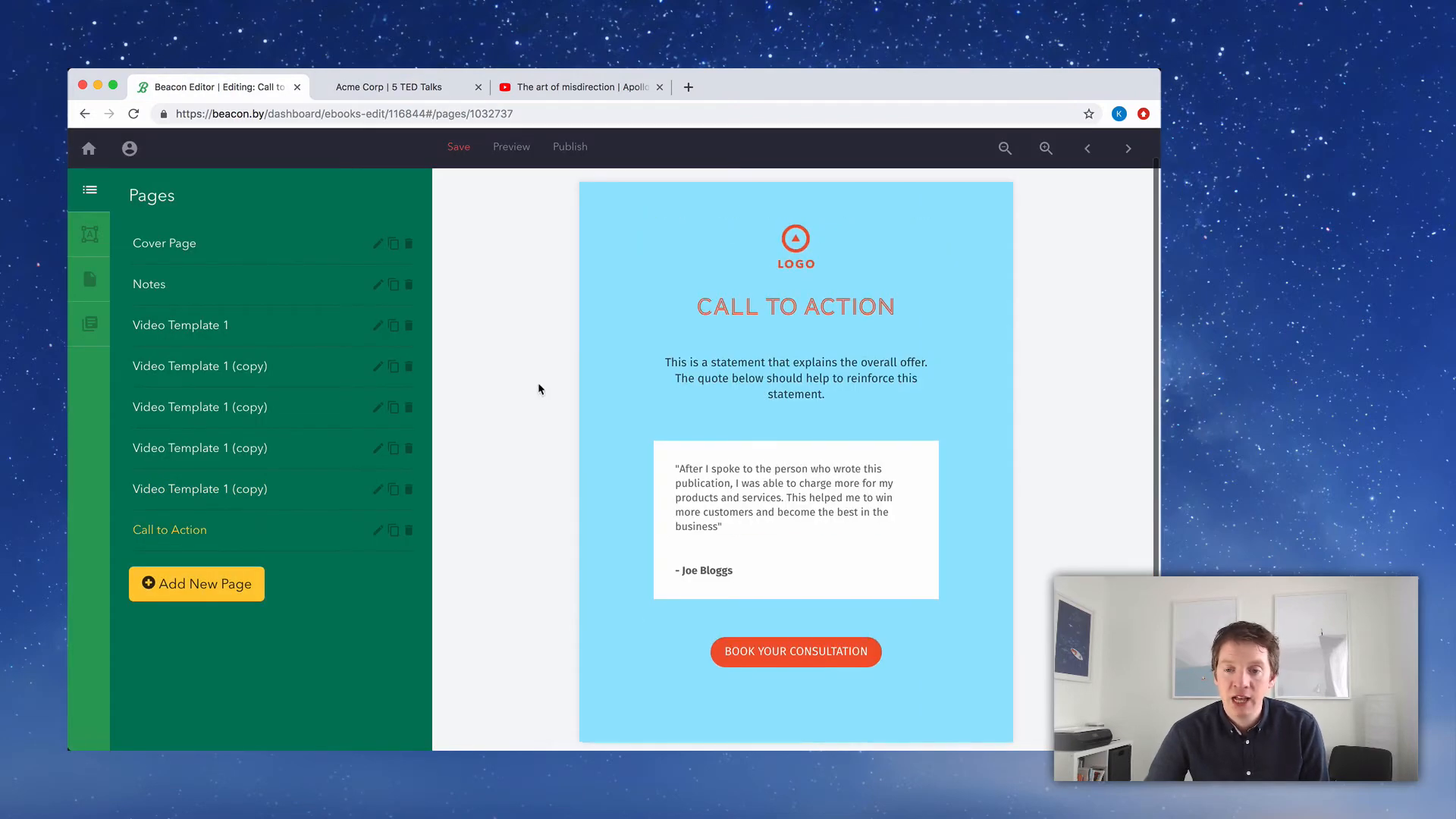
left_click(781, 242)
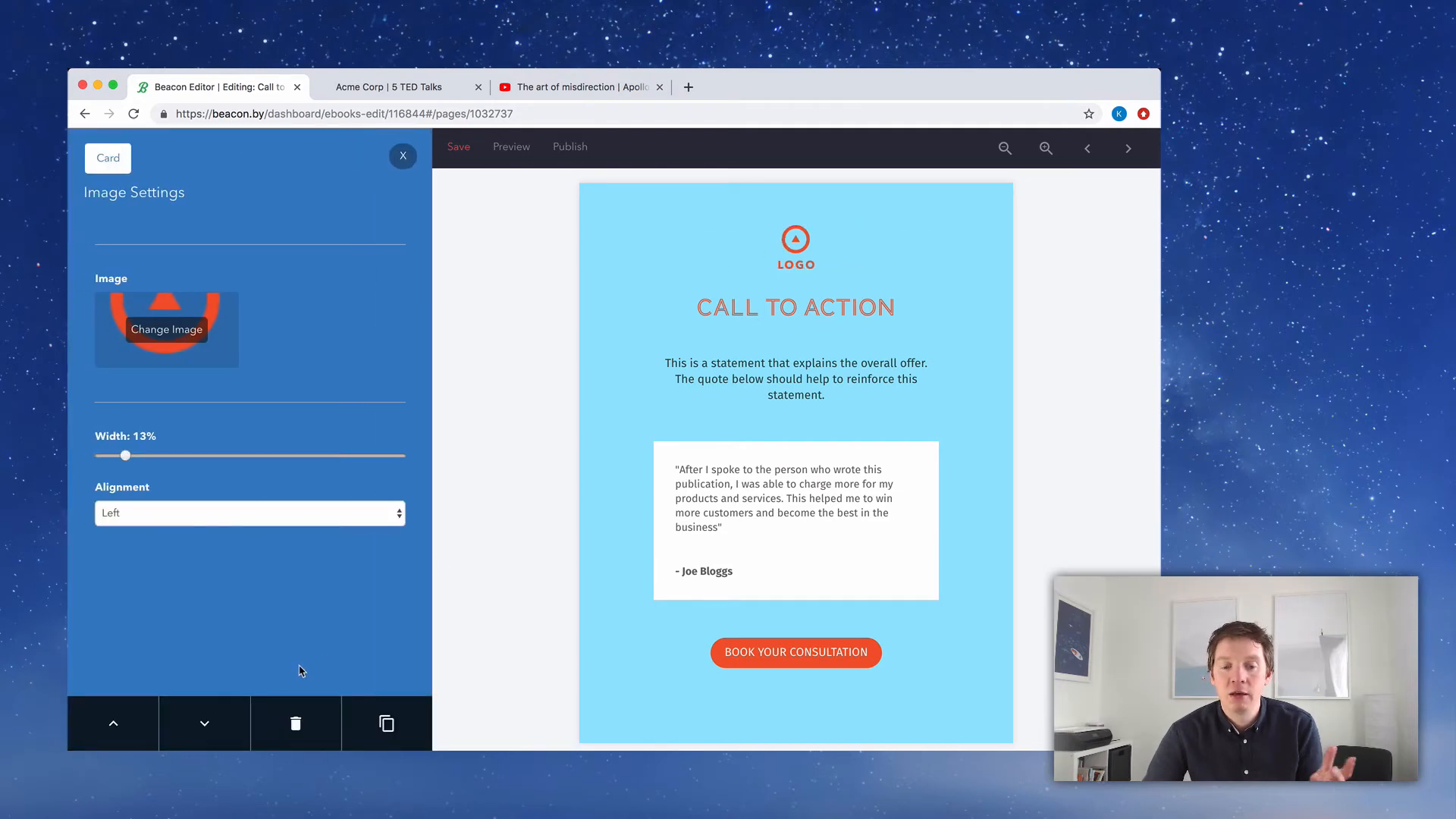
left_click(294, 722)
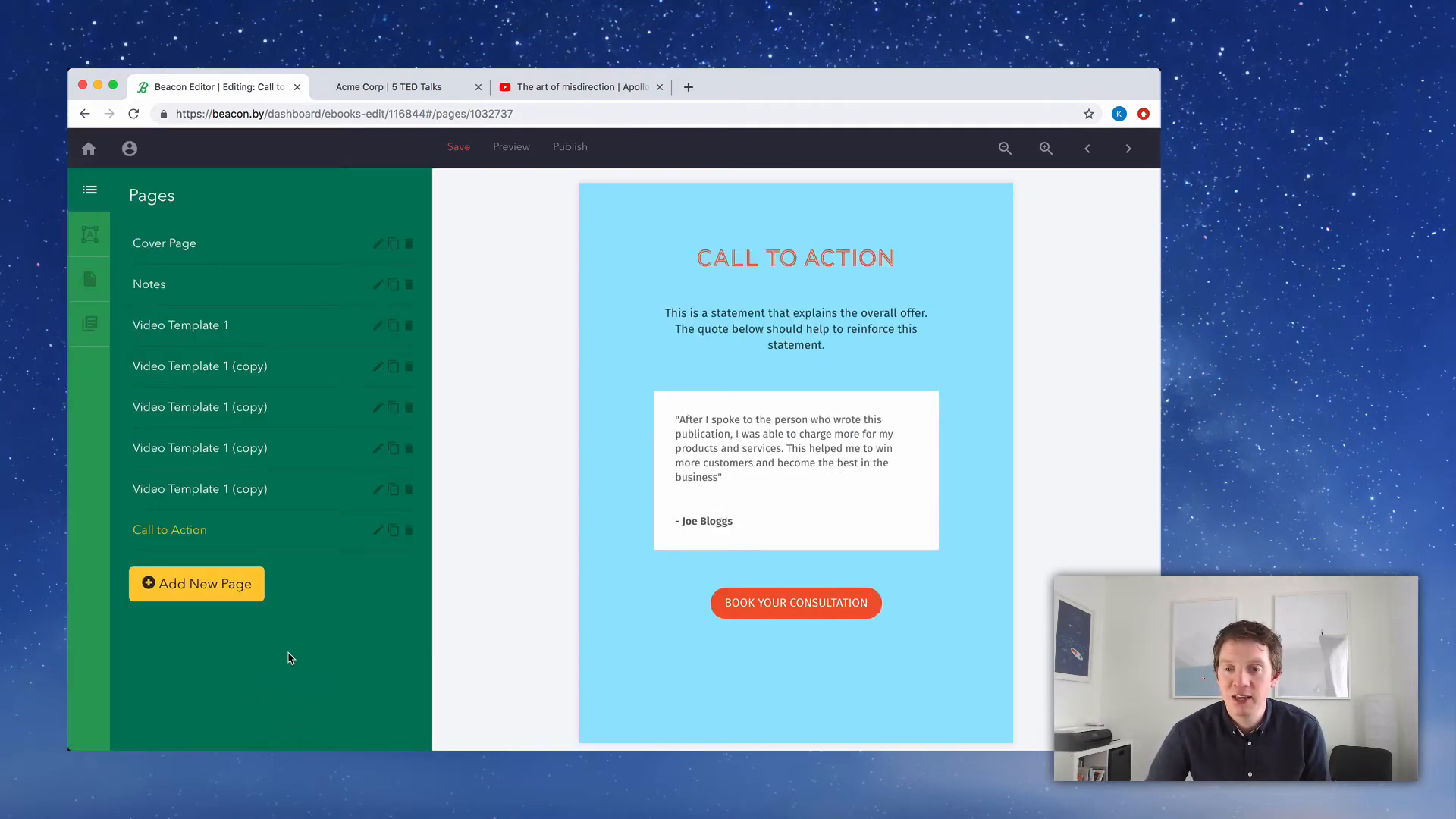
Change the headline to "NOW IT'S YOUR TURN" and the statement to "I can turn anyone from public speaking scaredy cat into a stage commander."
left_click(733, 256)
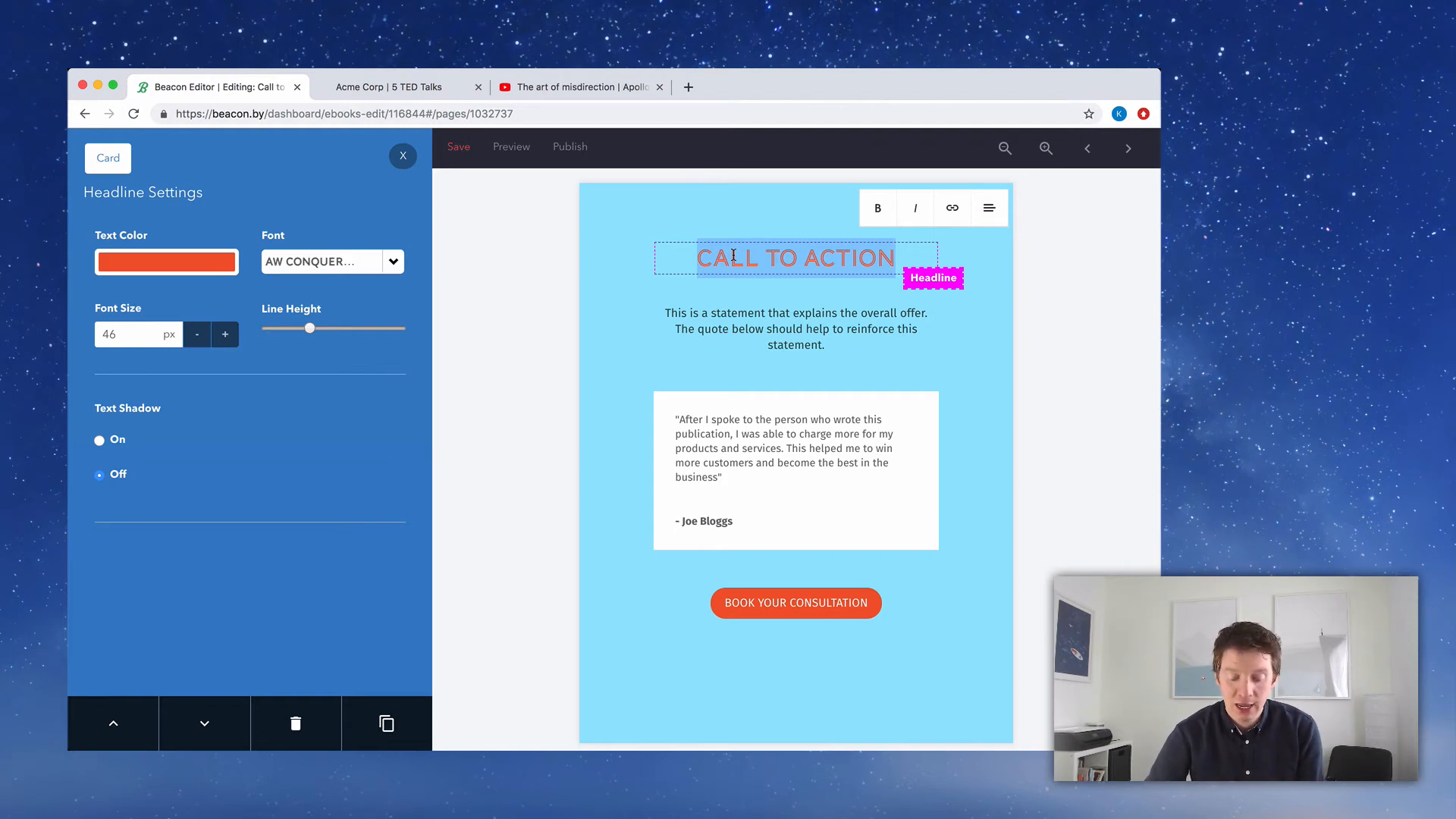
type("NOW IT'S YOUR TUR")
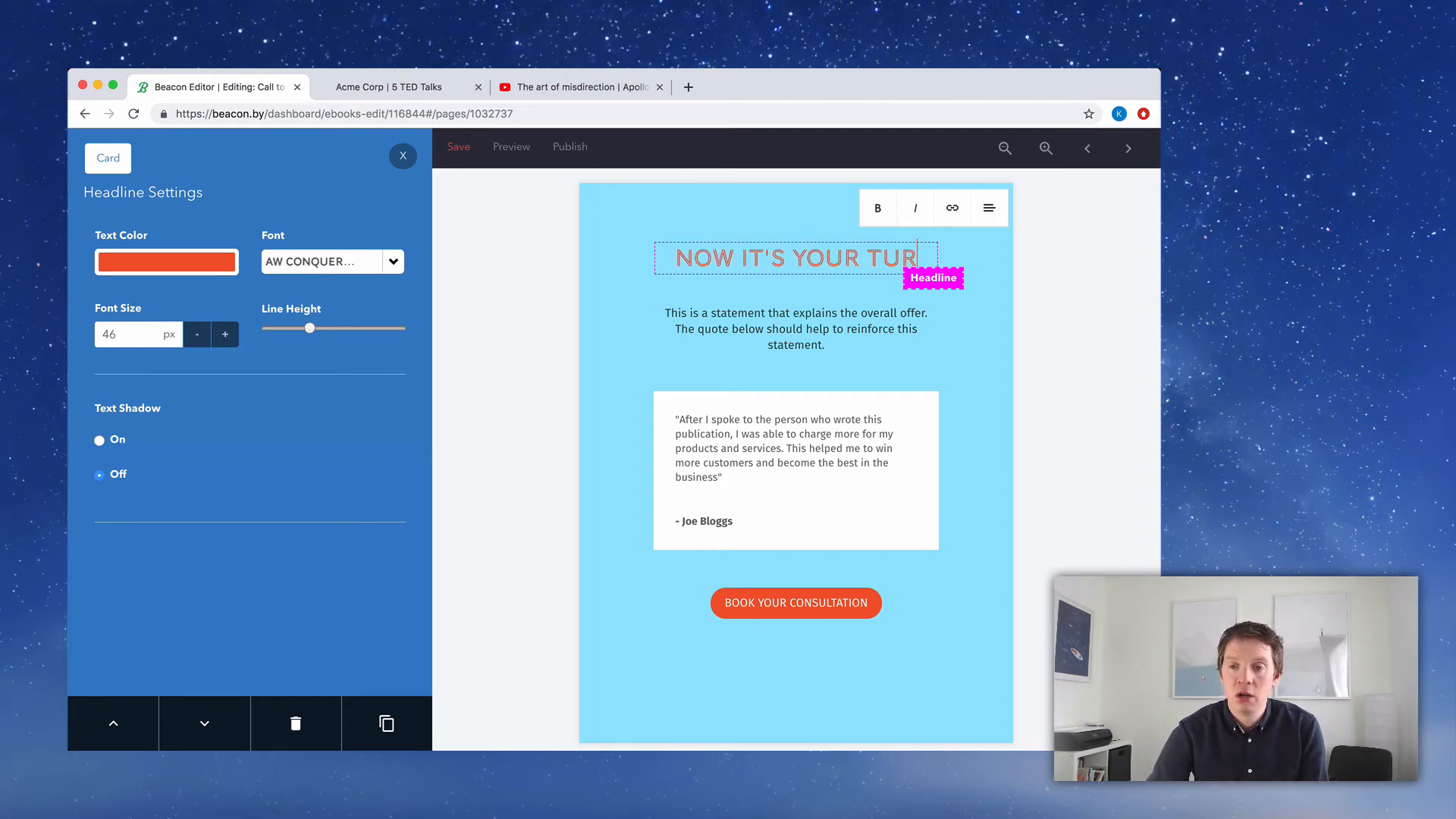
type("N")
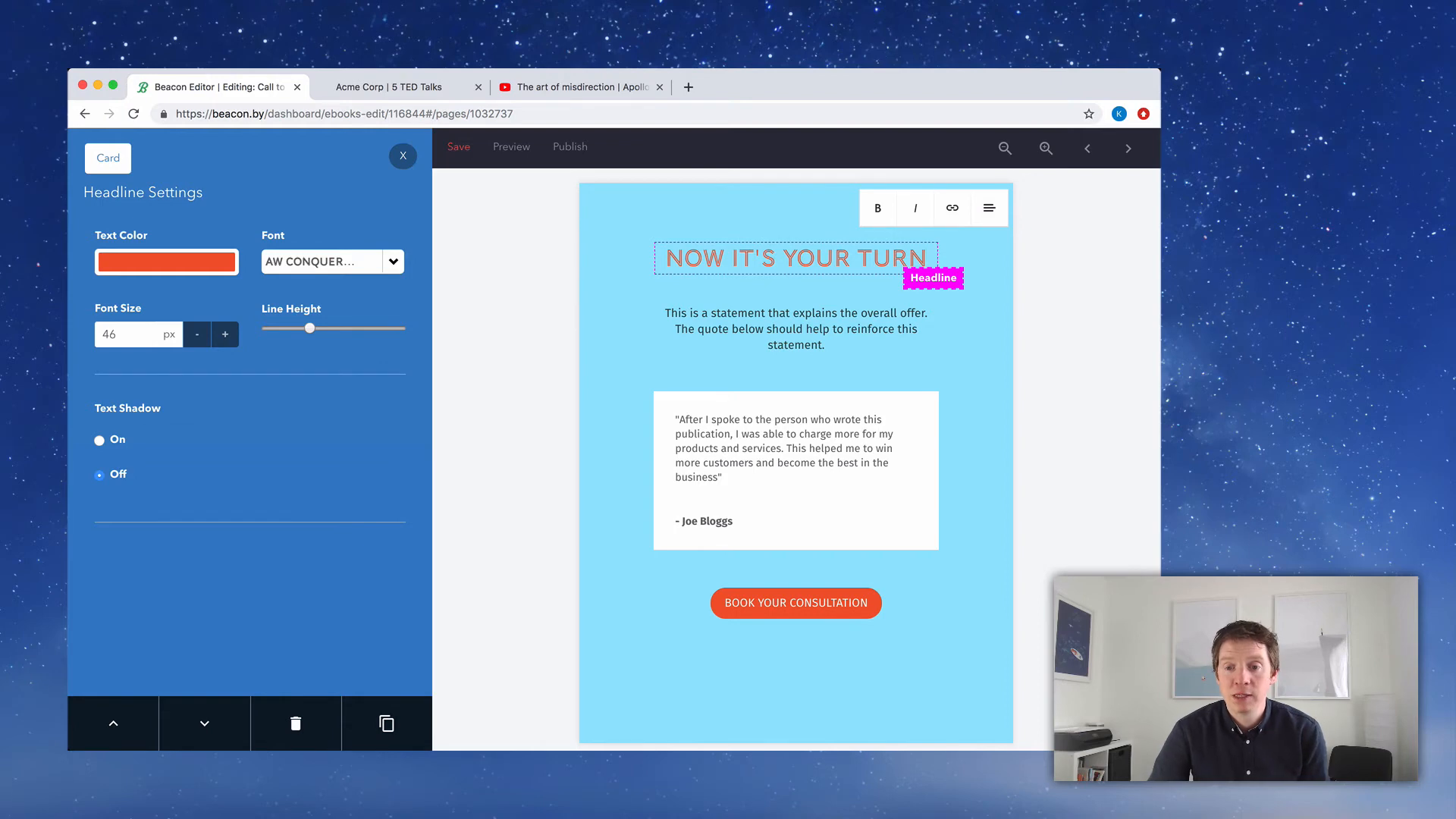
triple_click(769, 326)
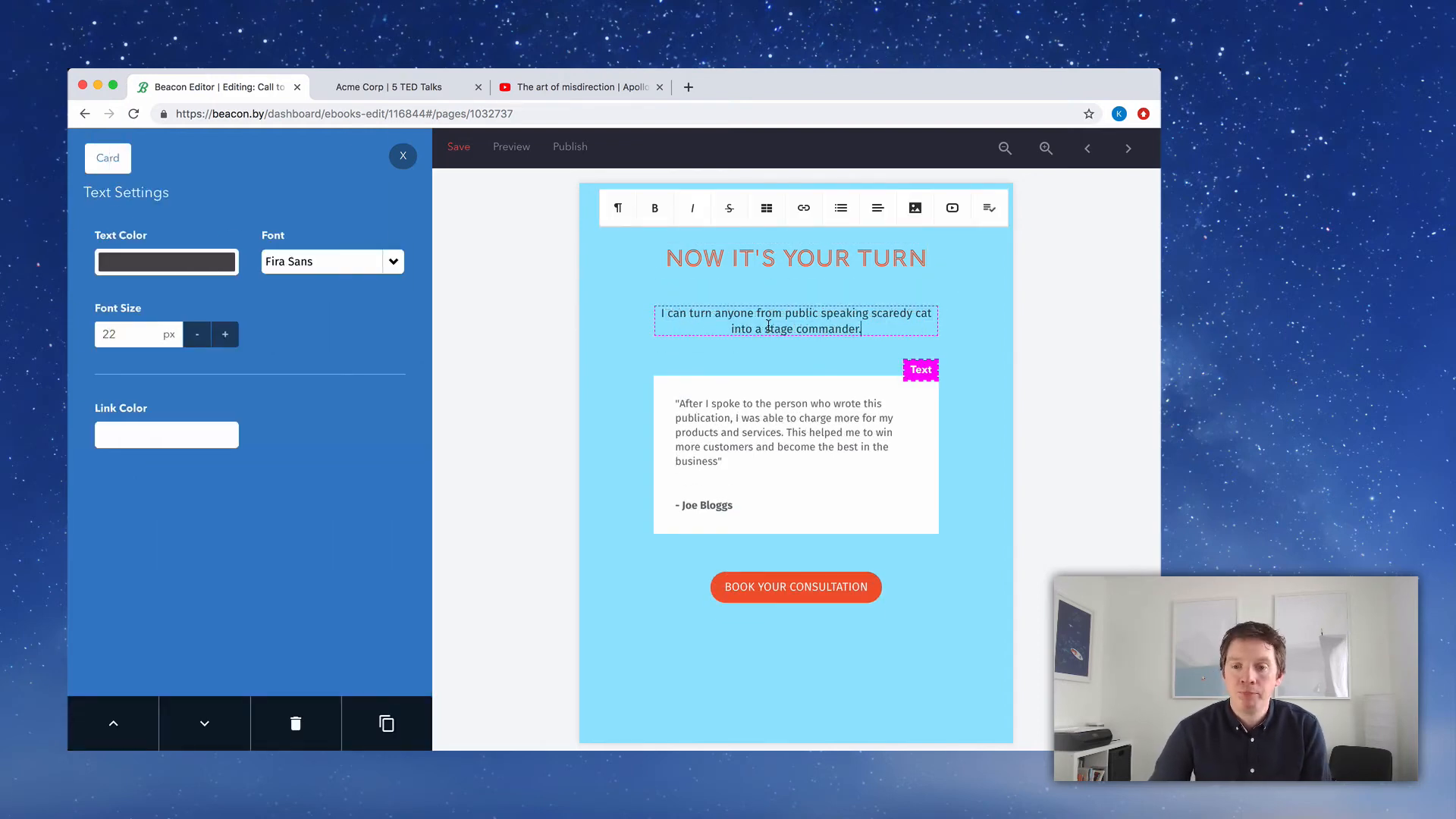
Rewrite the testimonial's opening as "After I worked with Simone The Speaking Coach, I was able to pitch with confidence and gusto."
left_click(722, 459)
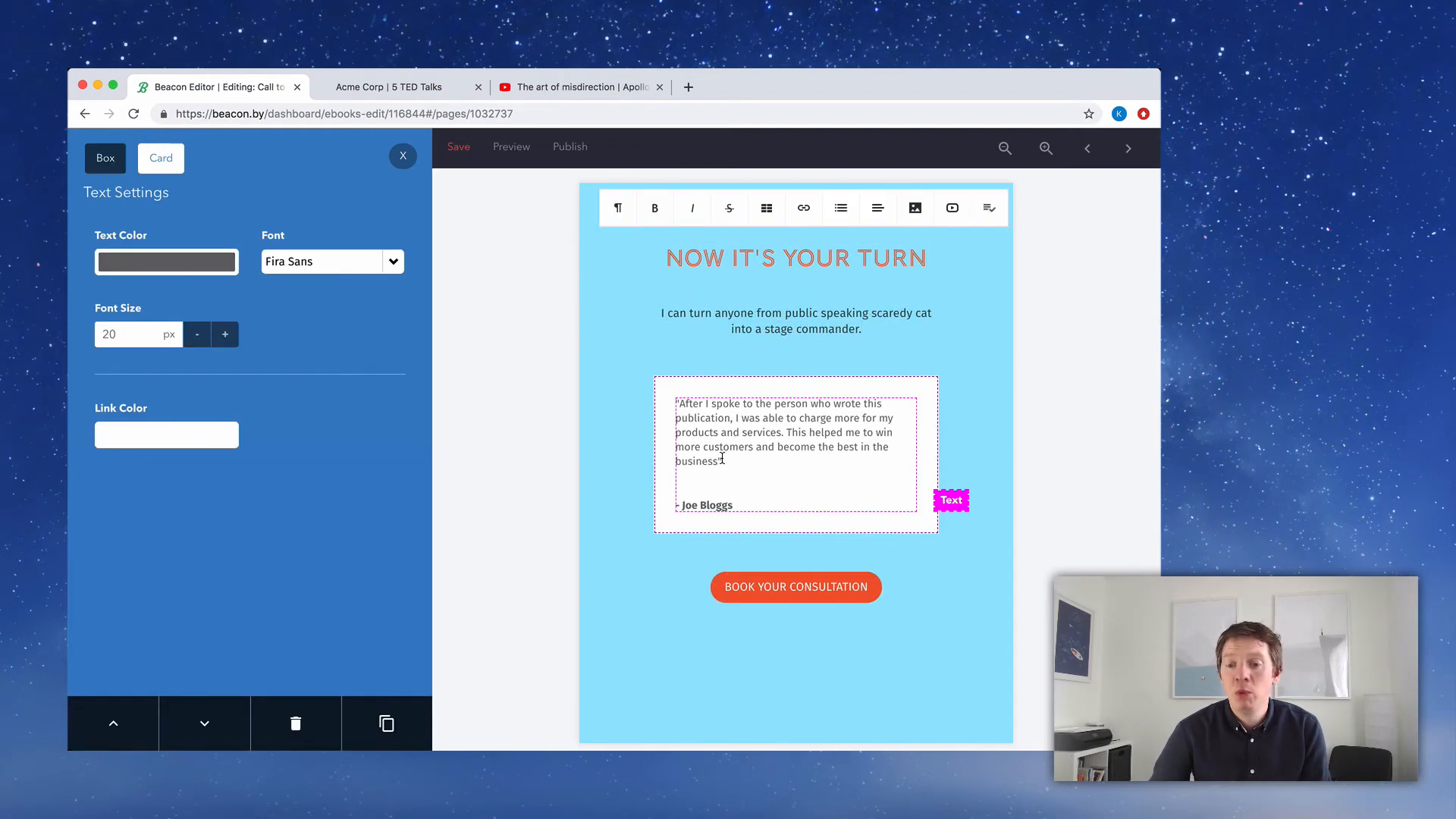
left_click_drag(717, 461, 680, 407)
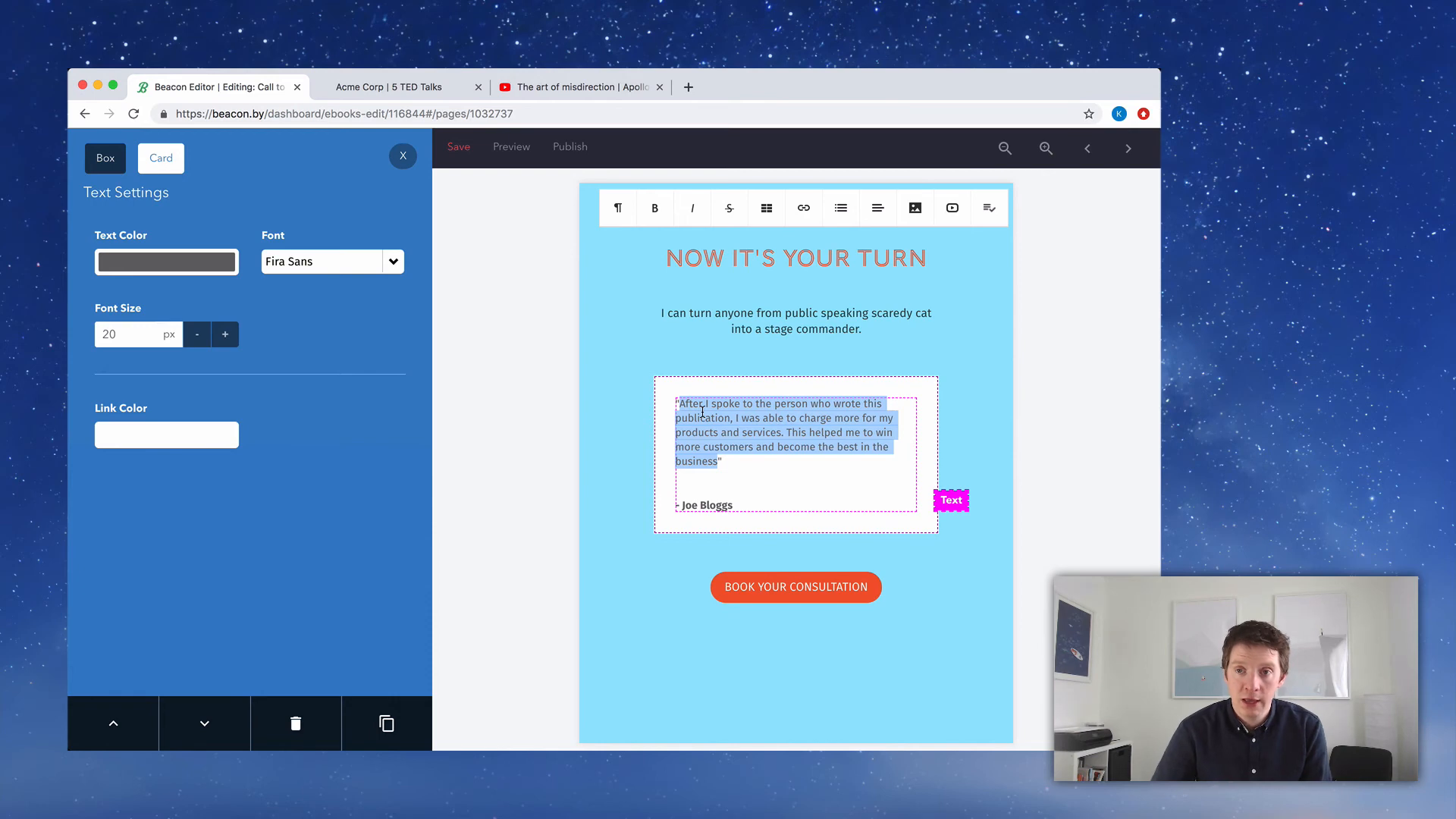
key("BackSpace")
type("Aft")
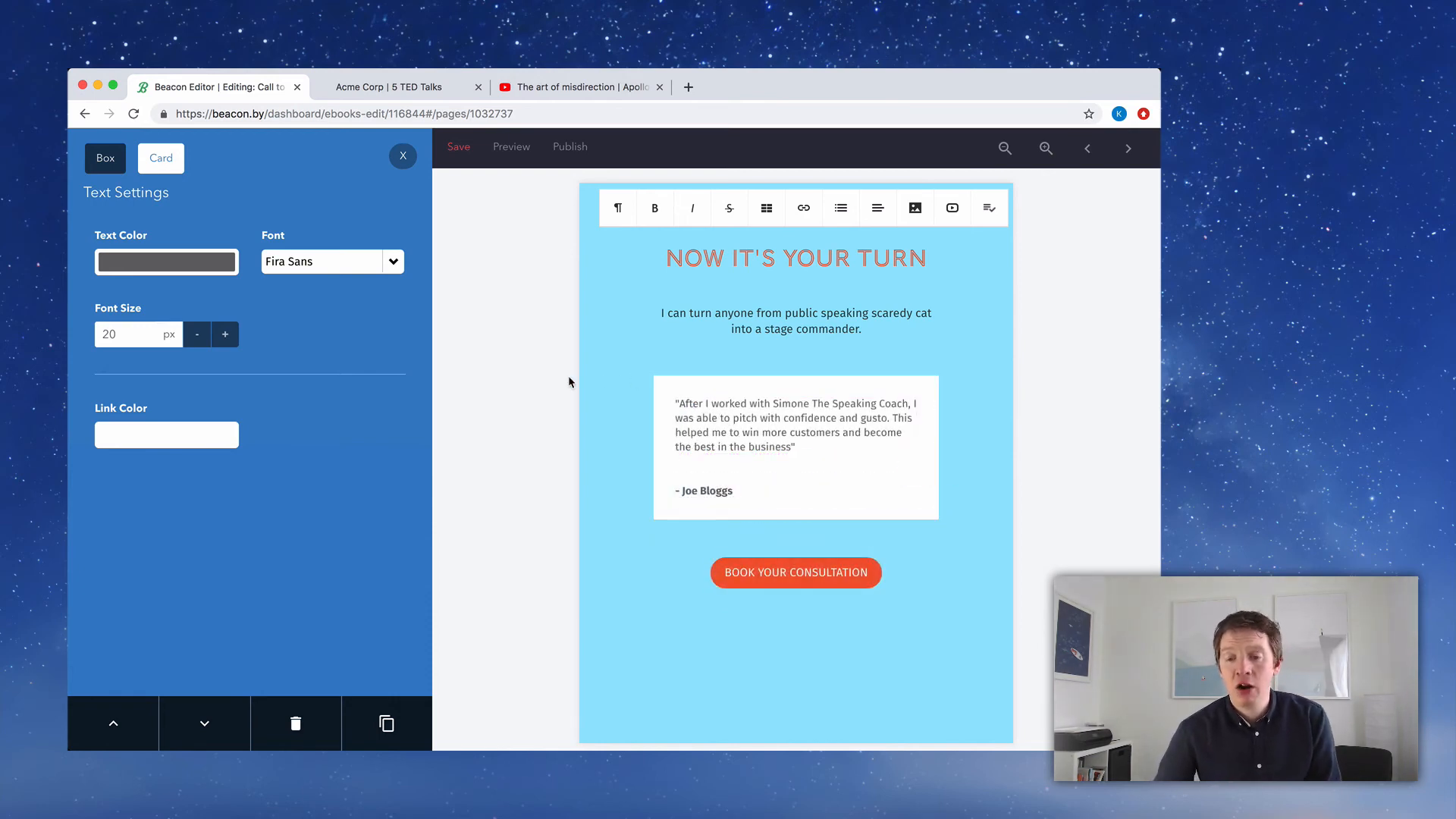
left_click(753, 581)
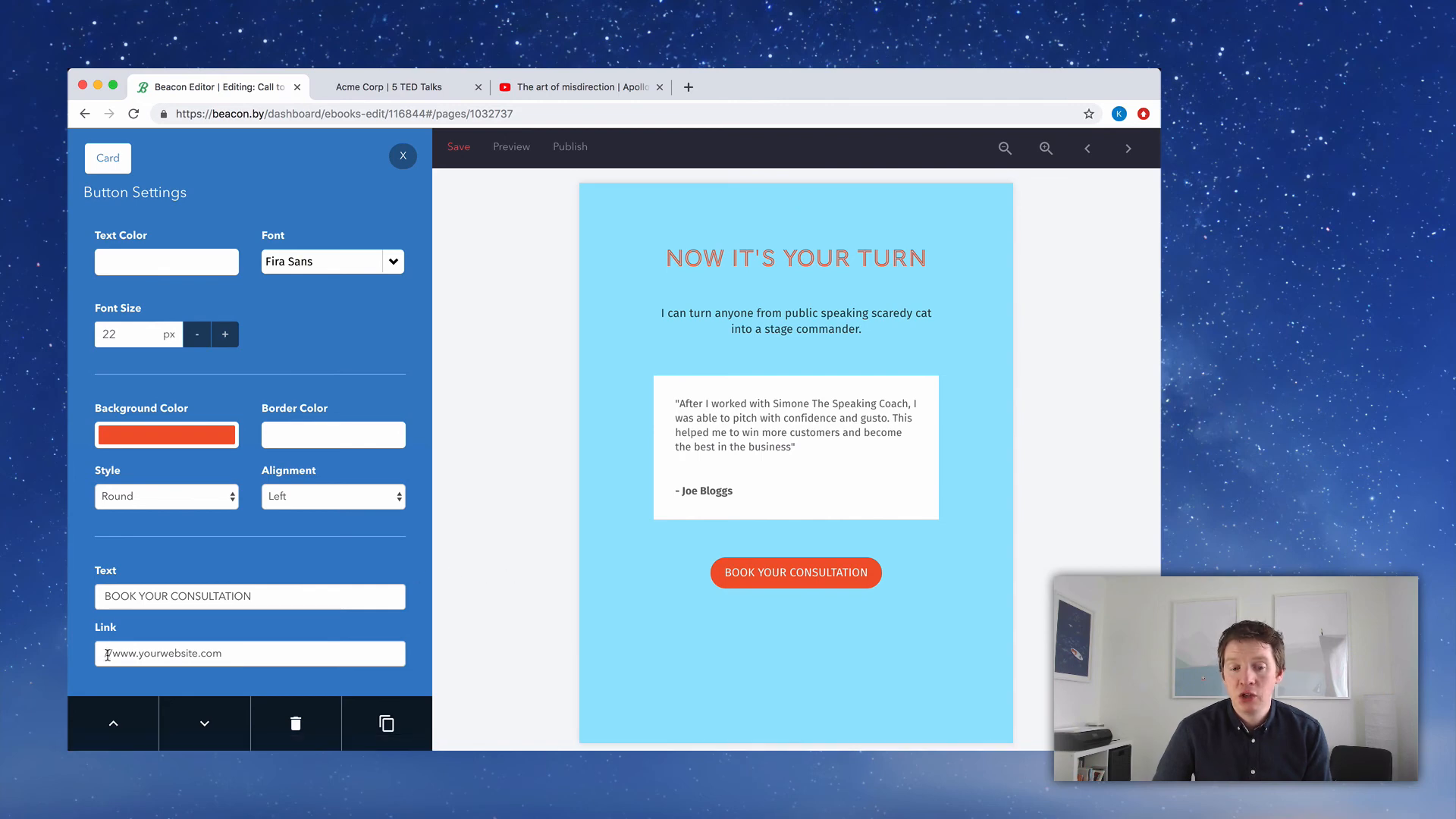
left_click_drag(103, 653, 242, 654)
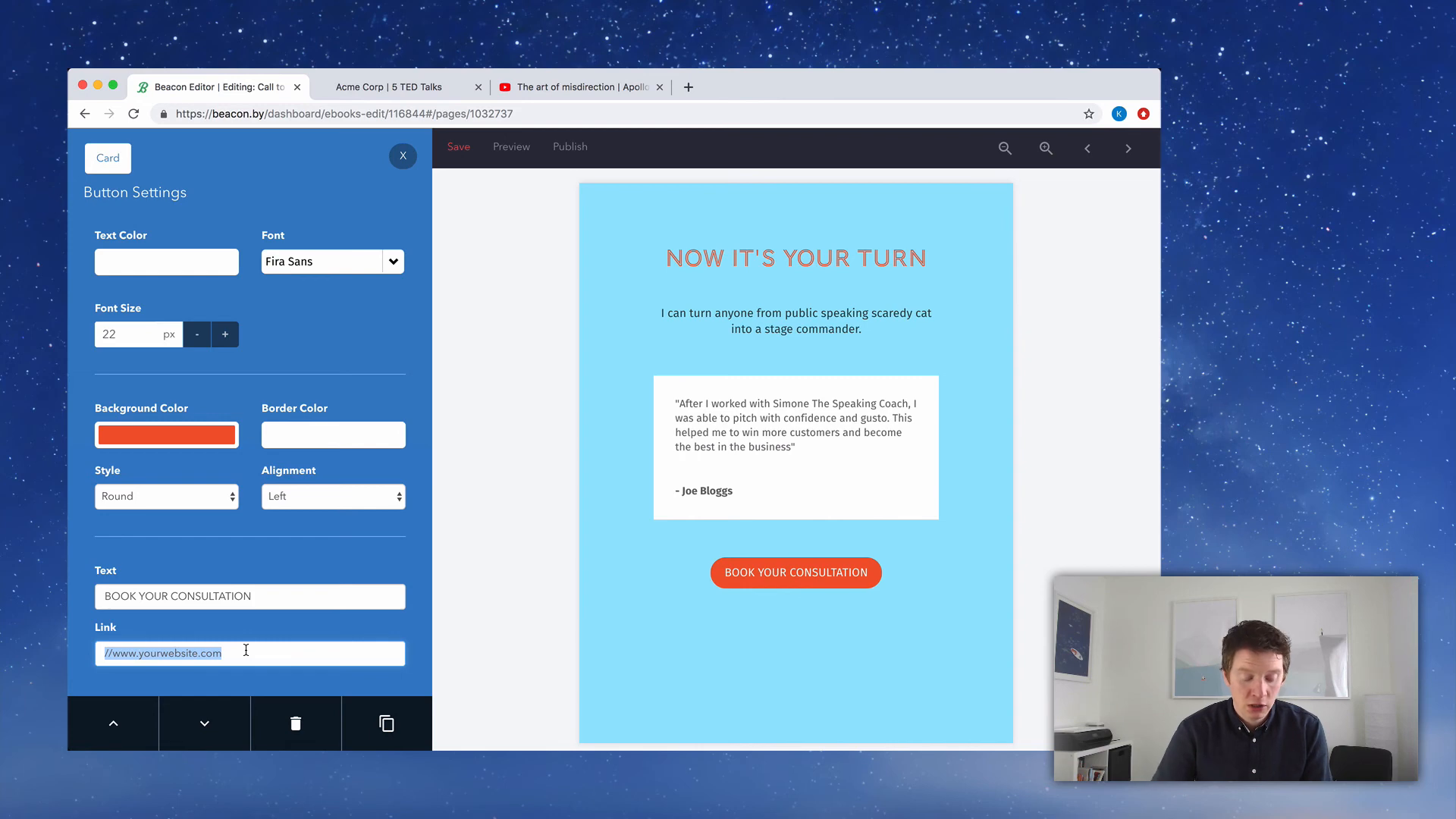
type("www")
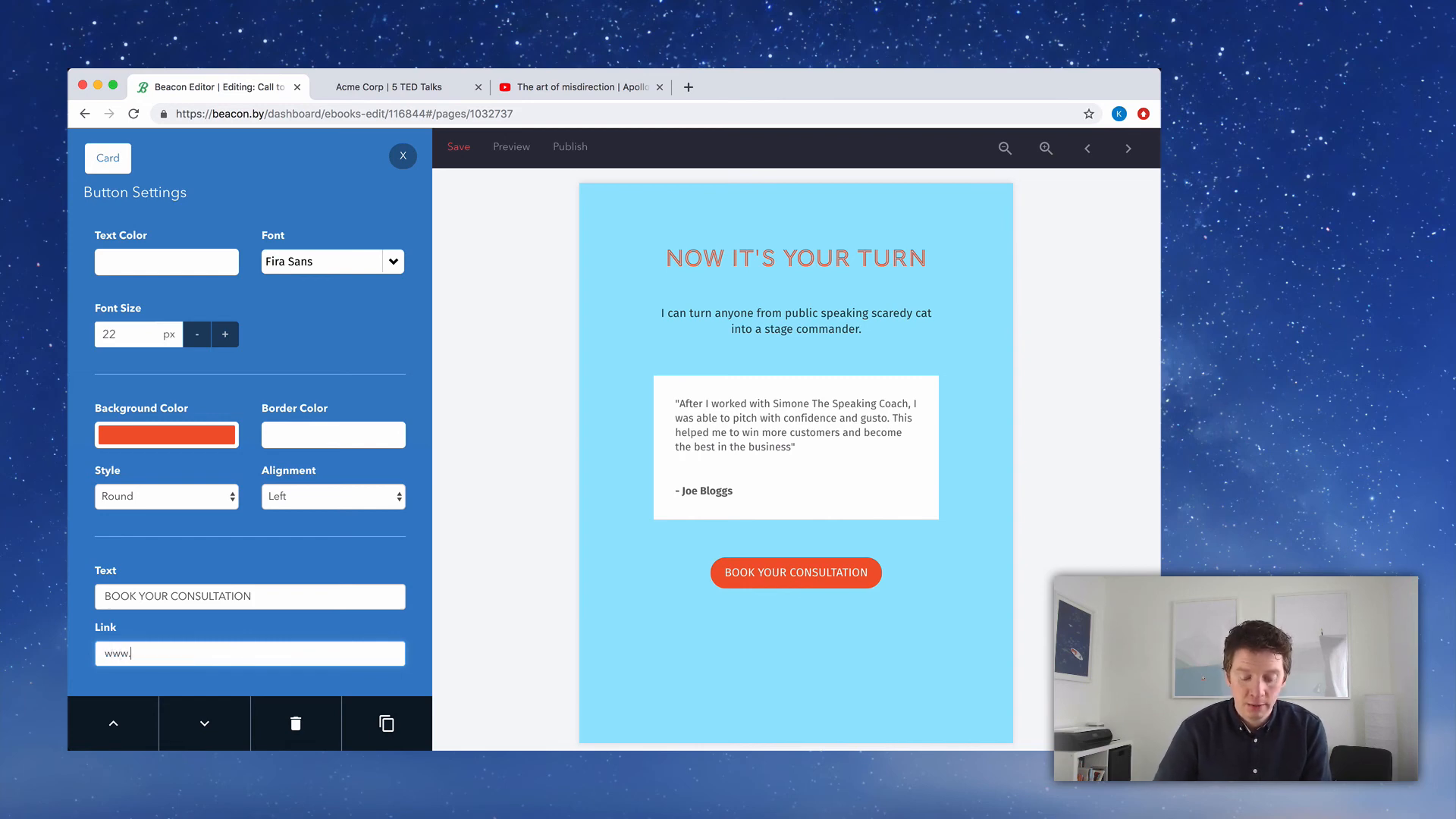
type(".simonethes")
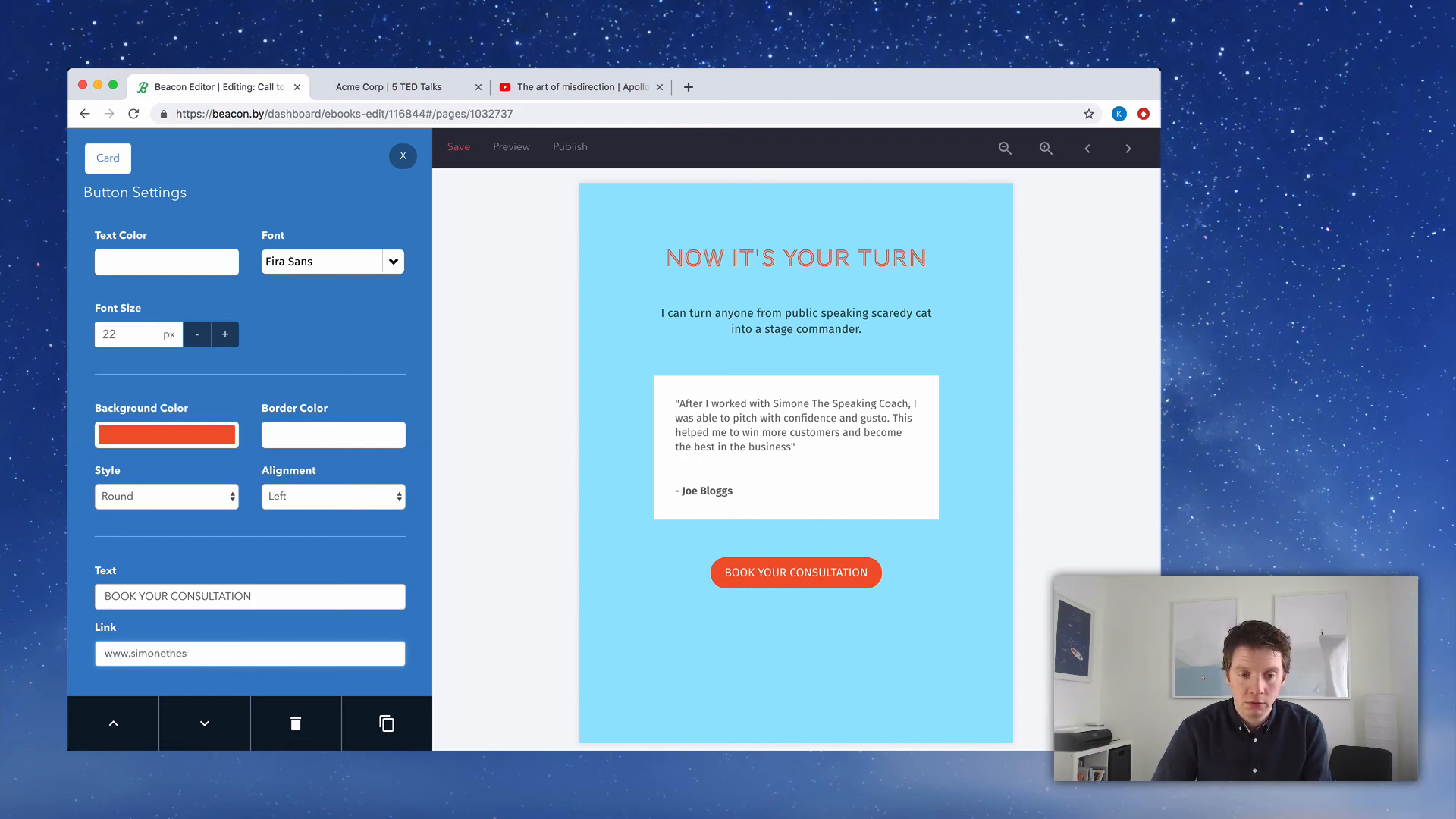
type("peakingcoa")
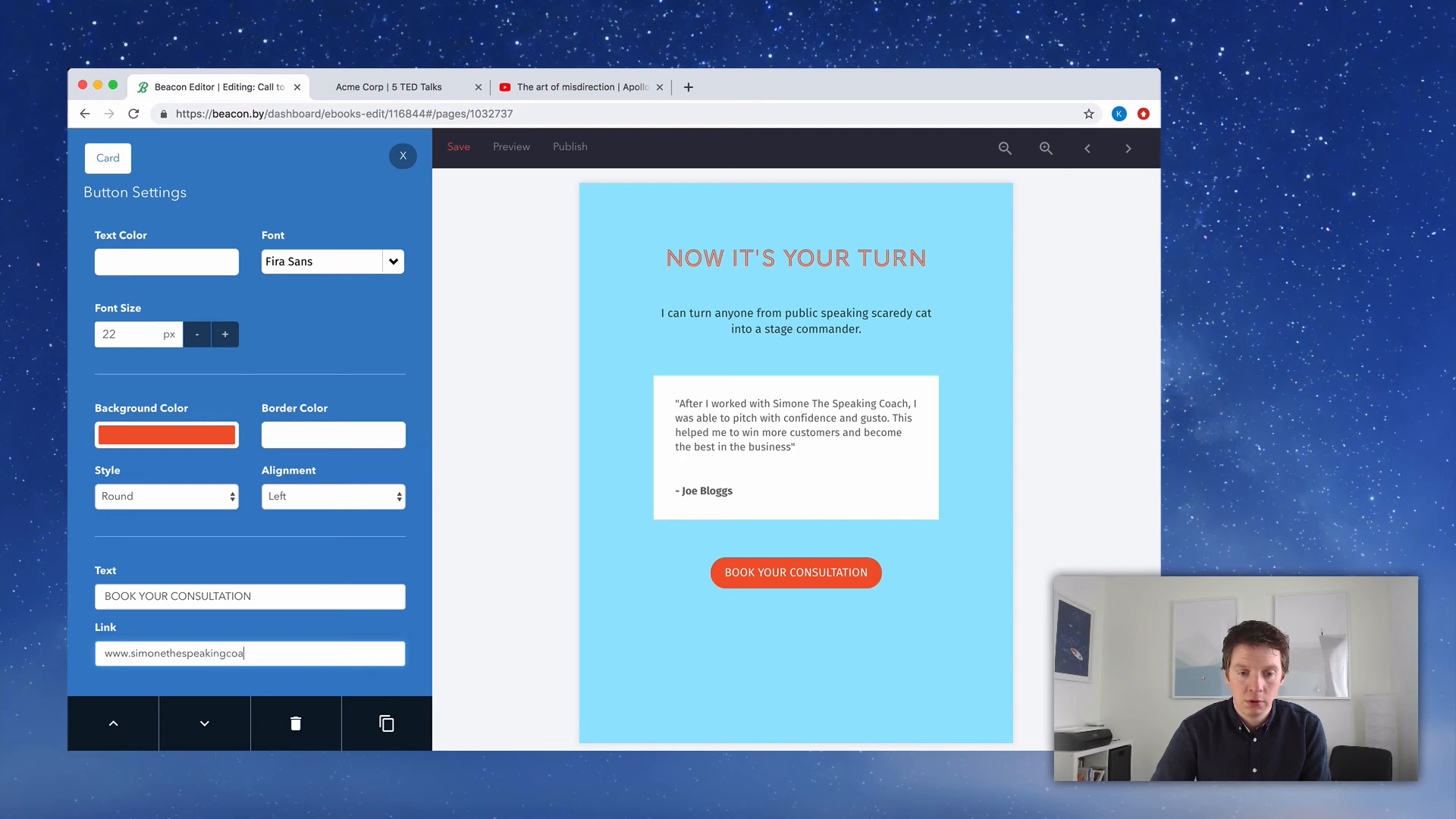
type("ch.com/")
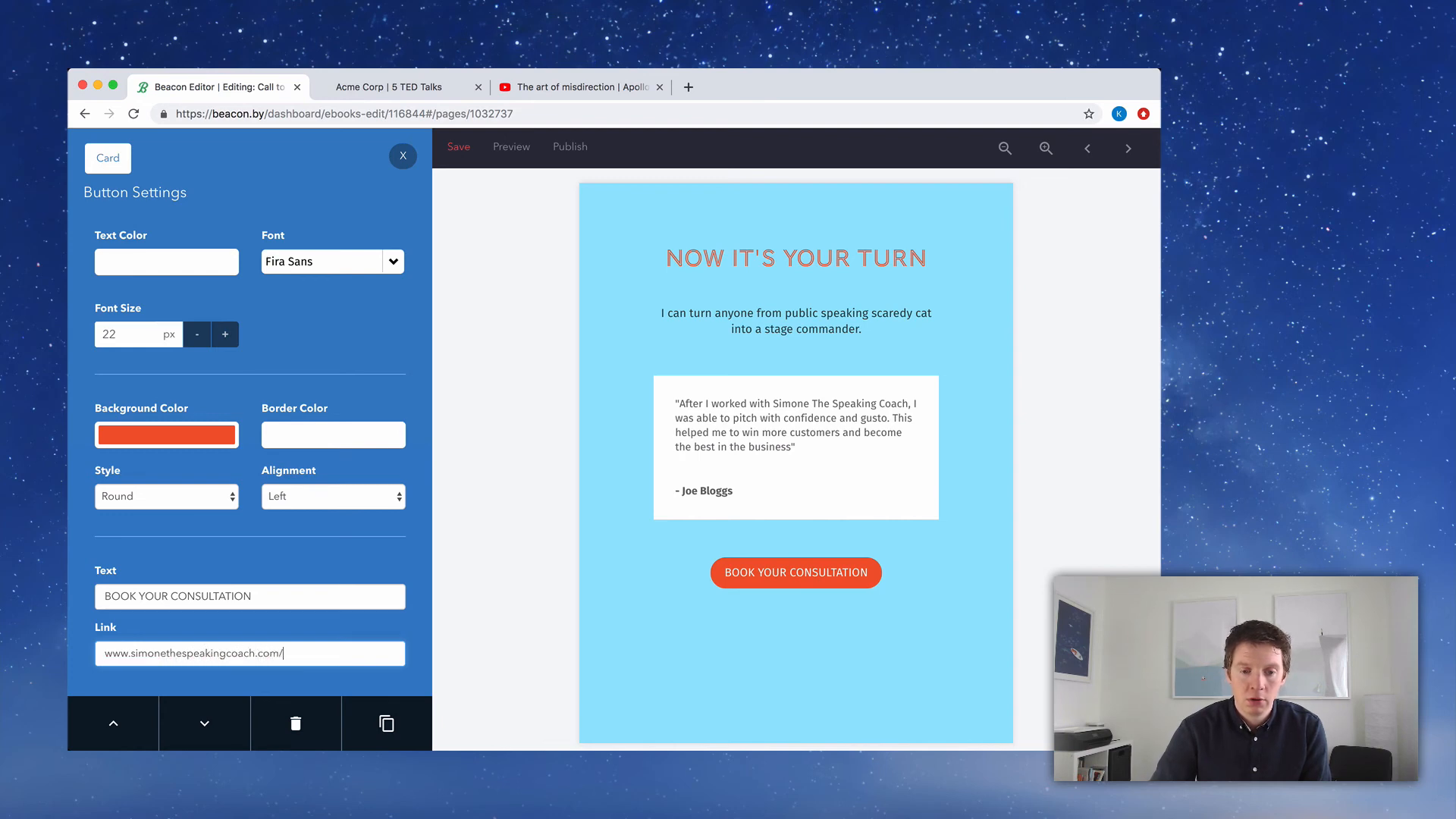
type("consultation")
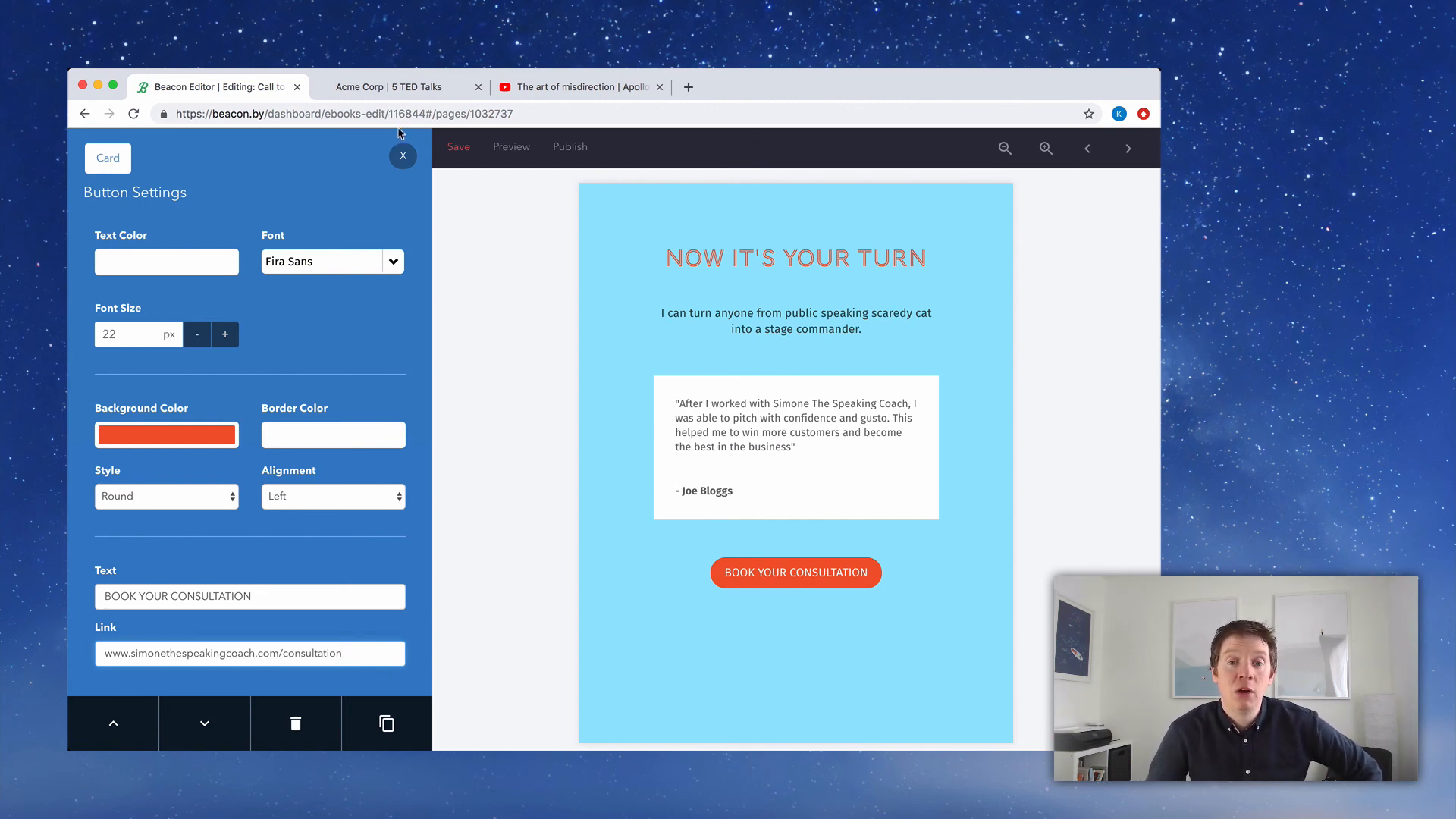
left_click(401, 157)
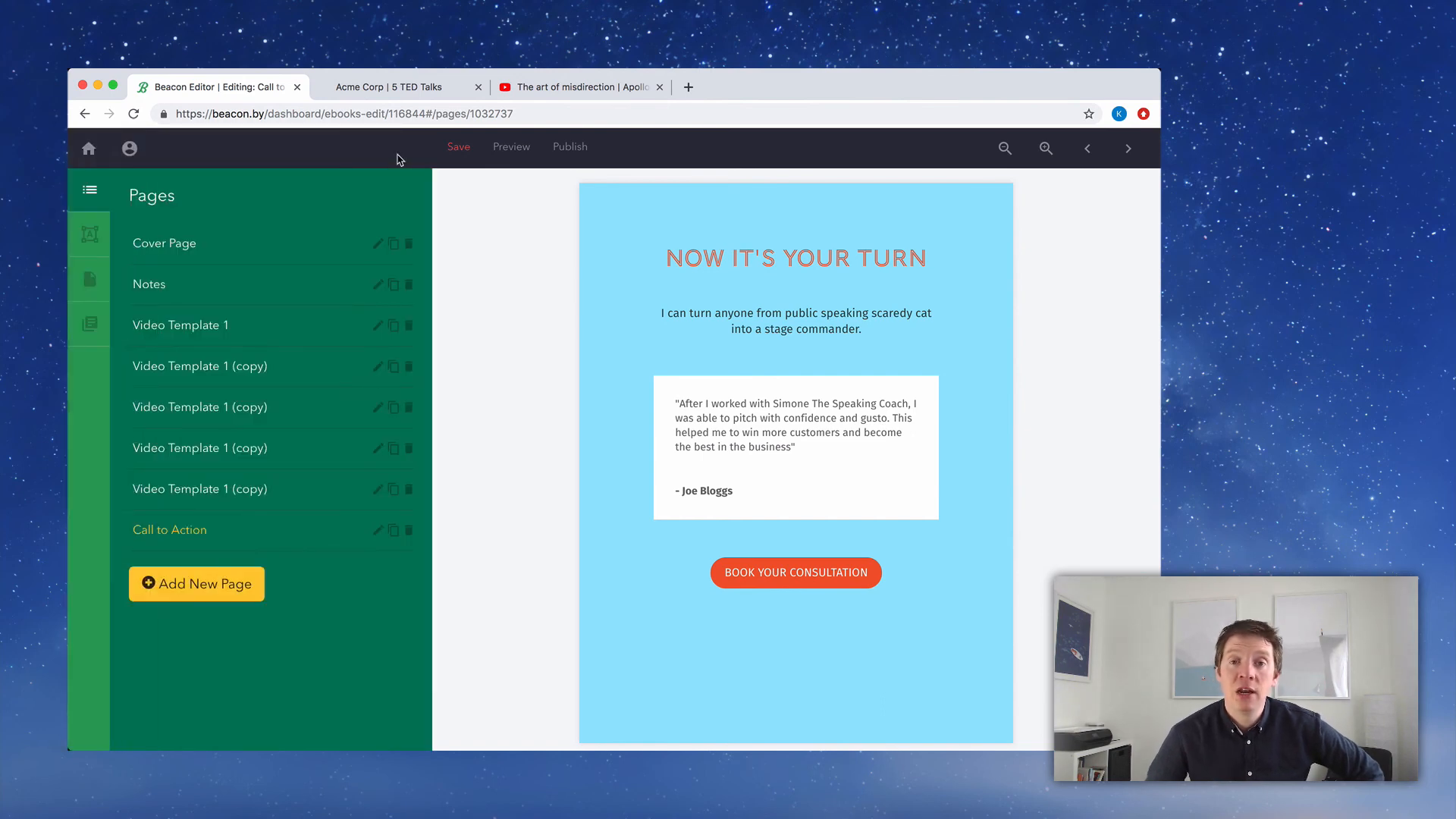